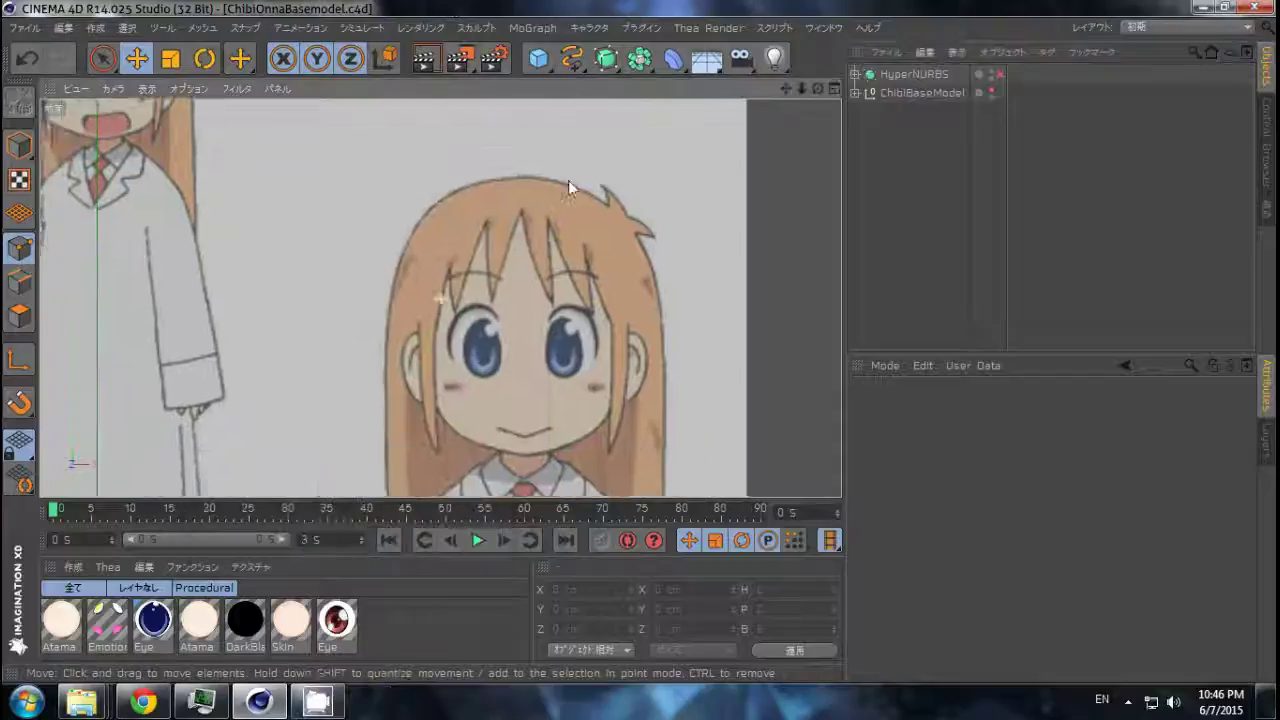
Add a Plane with 2 width segments, about 48 cm, and move it over the girl's face.
click(538, 58)
click(745, 118)
double_click(970, 491)
text(2)
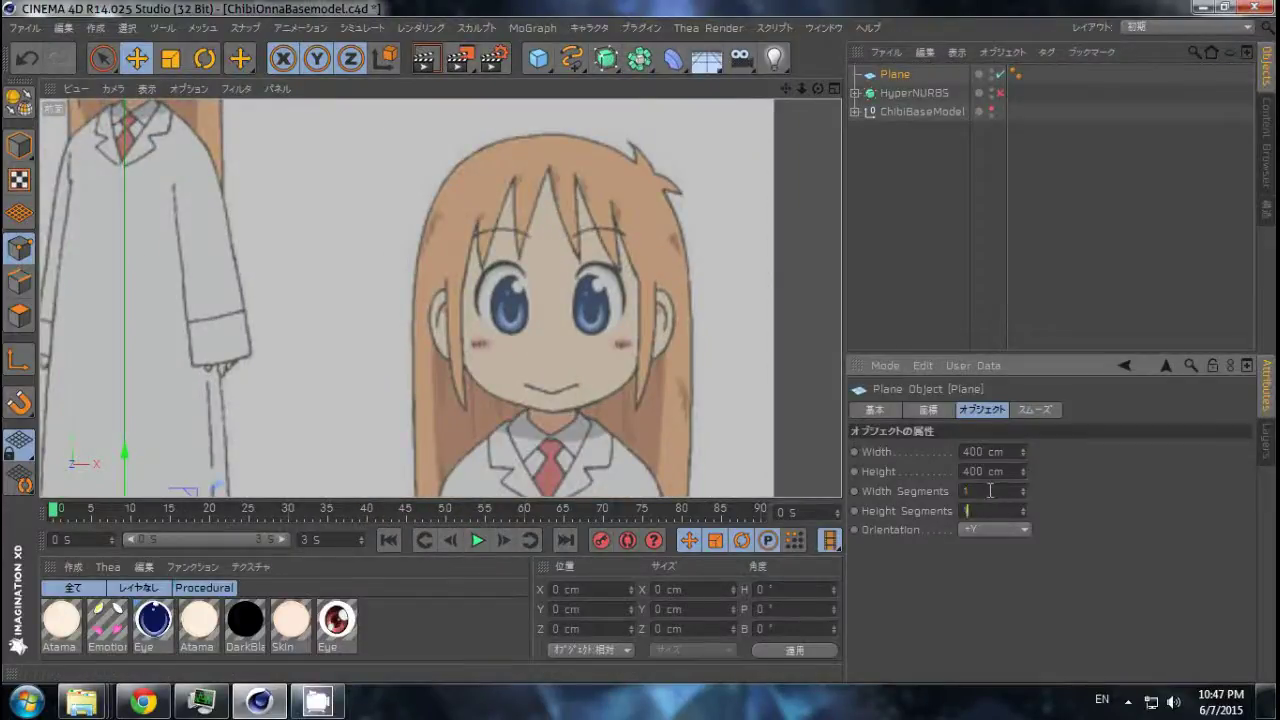
text(e)
scroll(445, 394, down, 5)
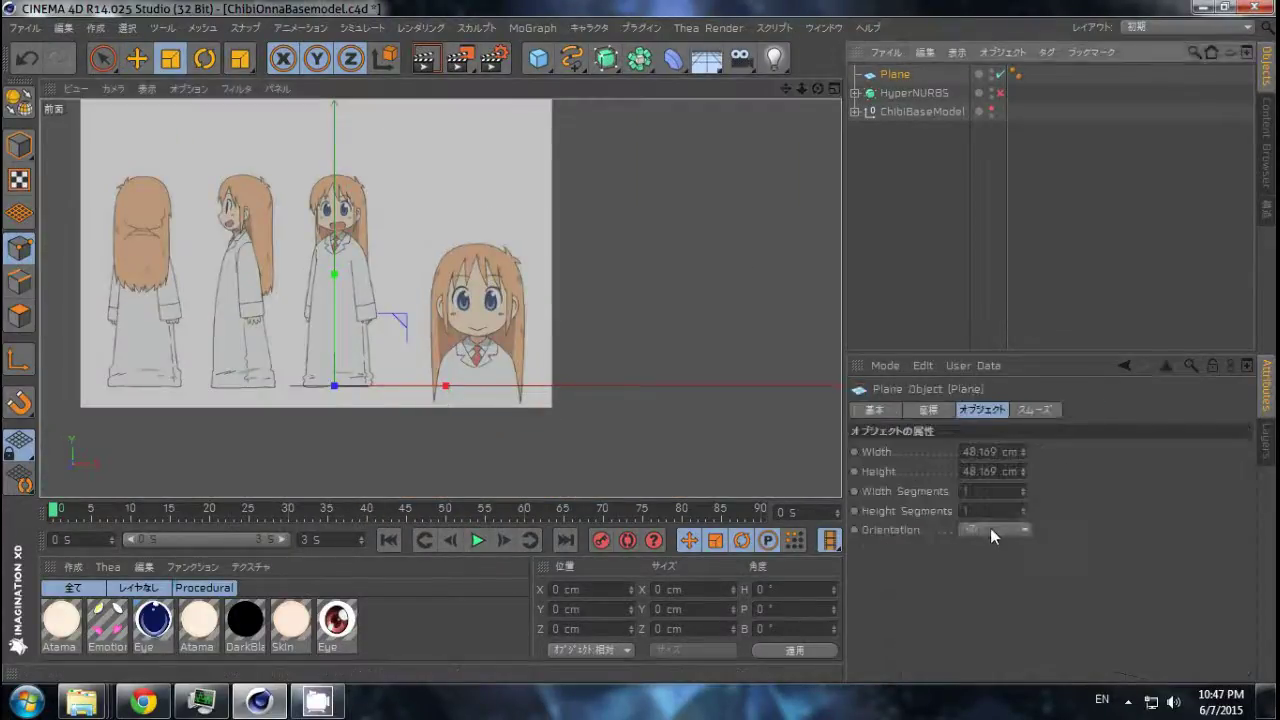
drag(625, 338, 666, 289)
scroll(557, 364, up, 5)
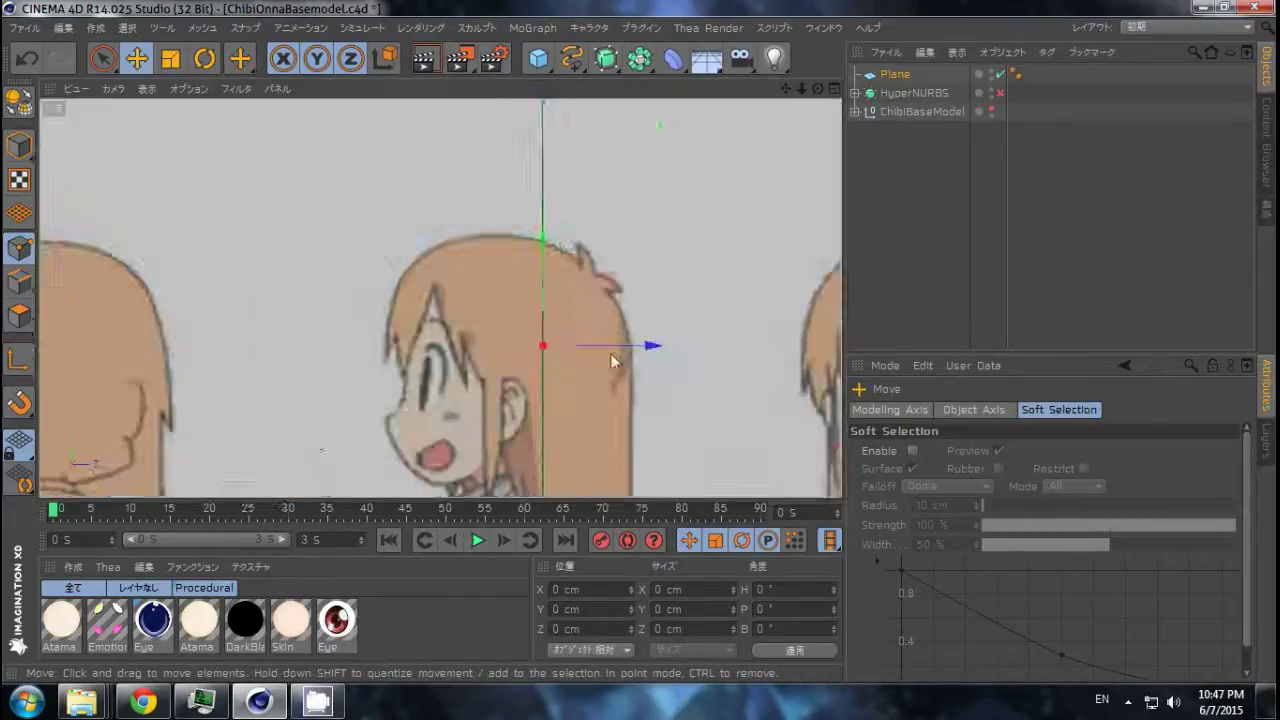
scroll(557, 364, down, 2)
Scale the plane to fit the hair and maximize the front view of the whole head.
key(t)
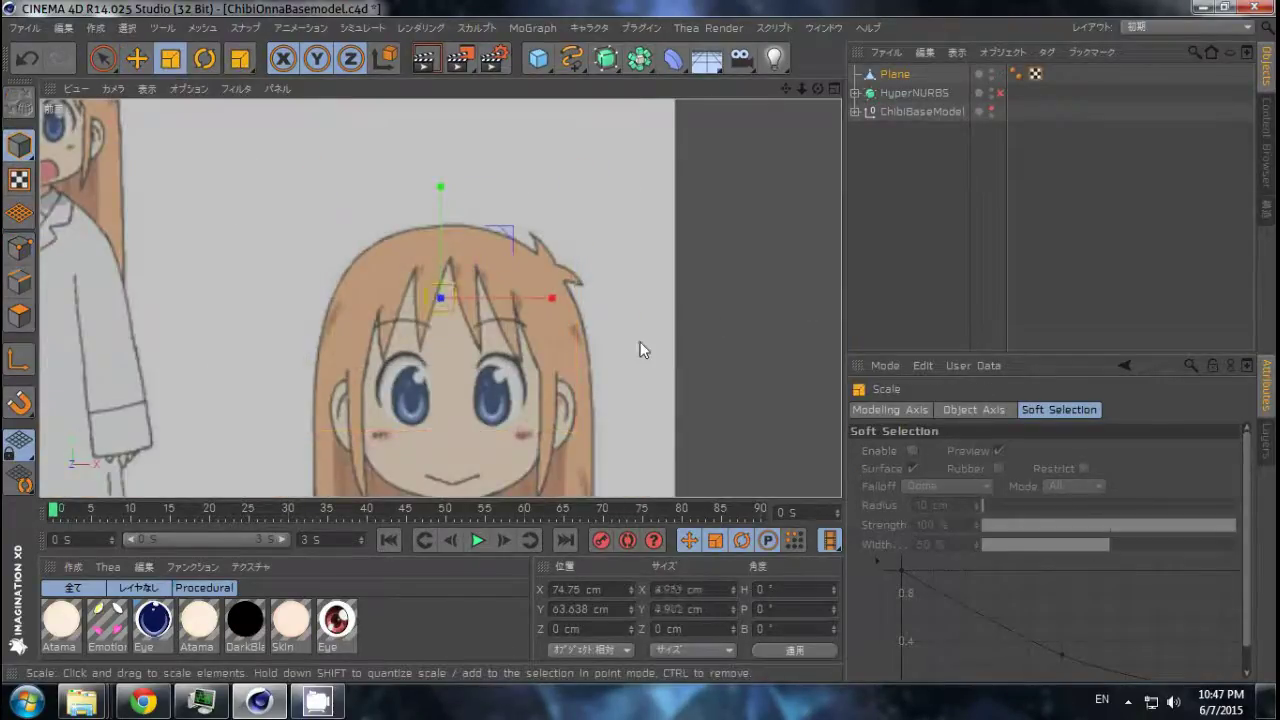
scroll(659, 273, up, 3)
scroll(797, 189, up, 3)
drag(796, 146, 831, 290)
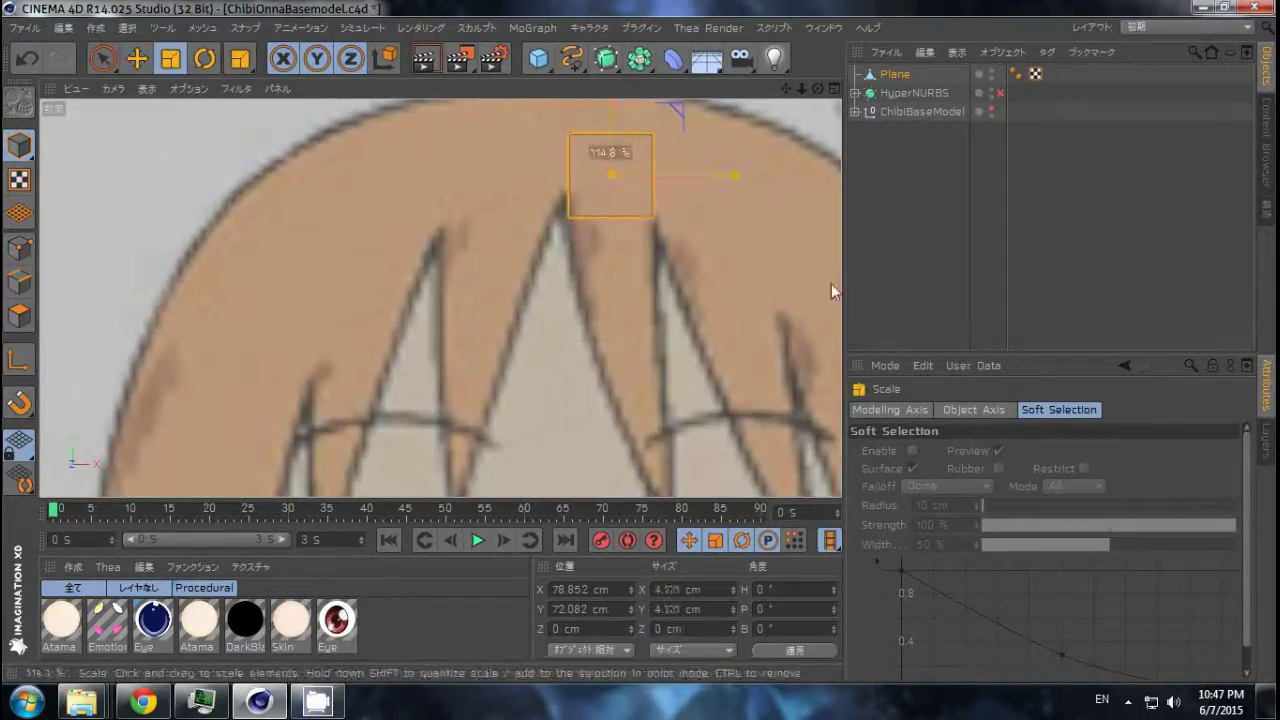
key(9)
middle_click(560, 270)
middle_click(330, 375)
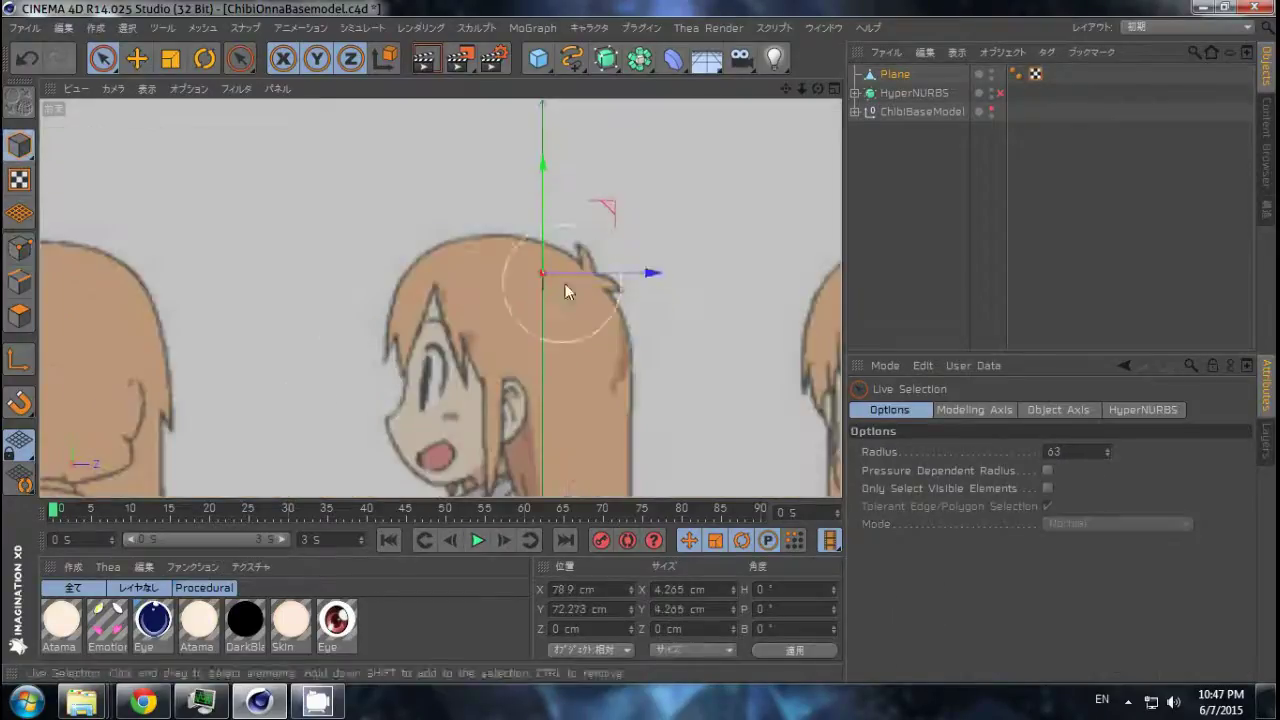
scroll(513, 271, up, 5)
Select the plane's two top points and pull them down along the strand toward the eyes.
key(0)
drag(470, 180, 580, 215)
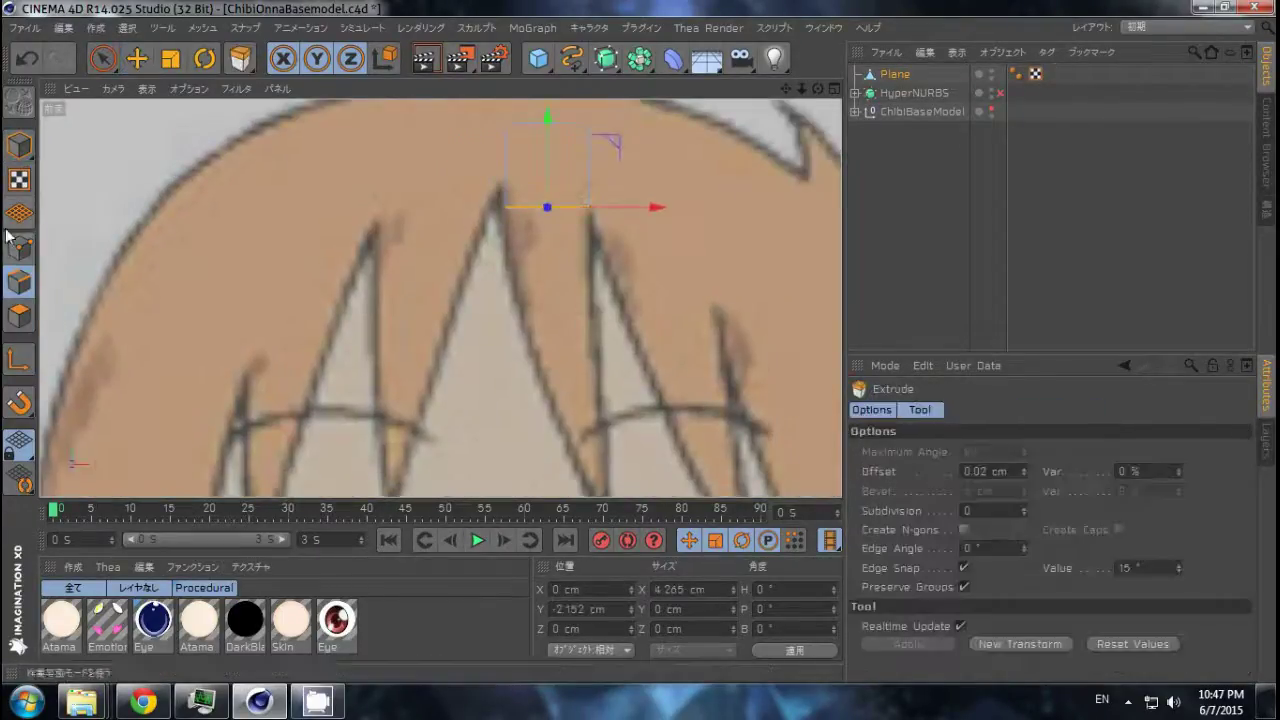
key(e)
drag(731, 421, 592, 309)
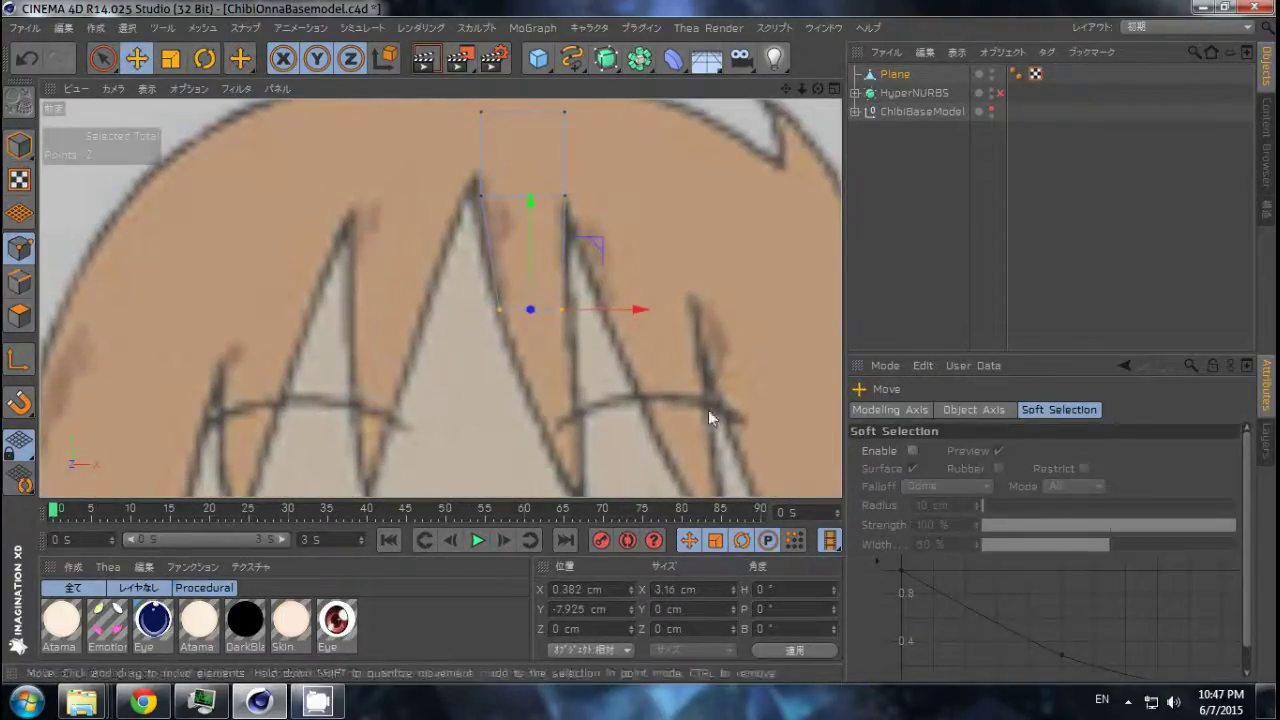
alt+middle_drag(601, 438, 601, 334)
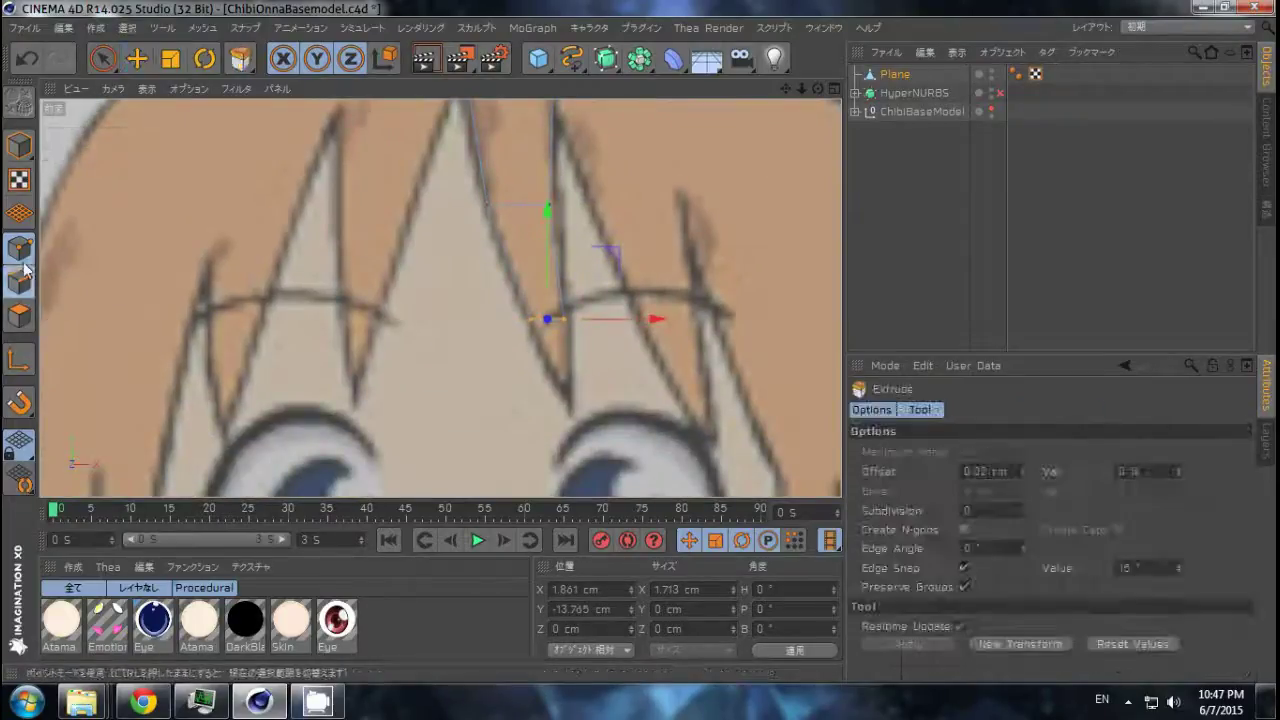
drag(553, 360, 573, 440)
key(ctrl+shift+z)
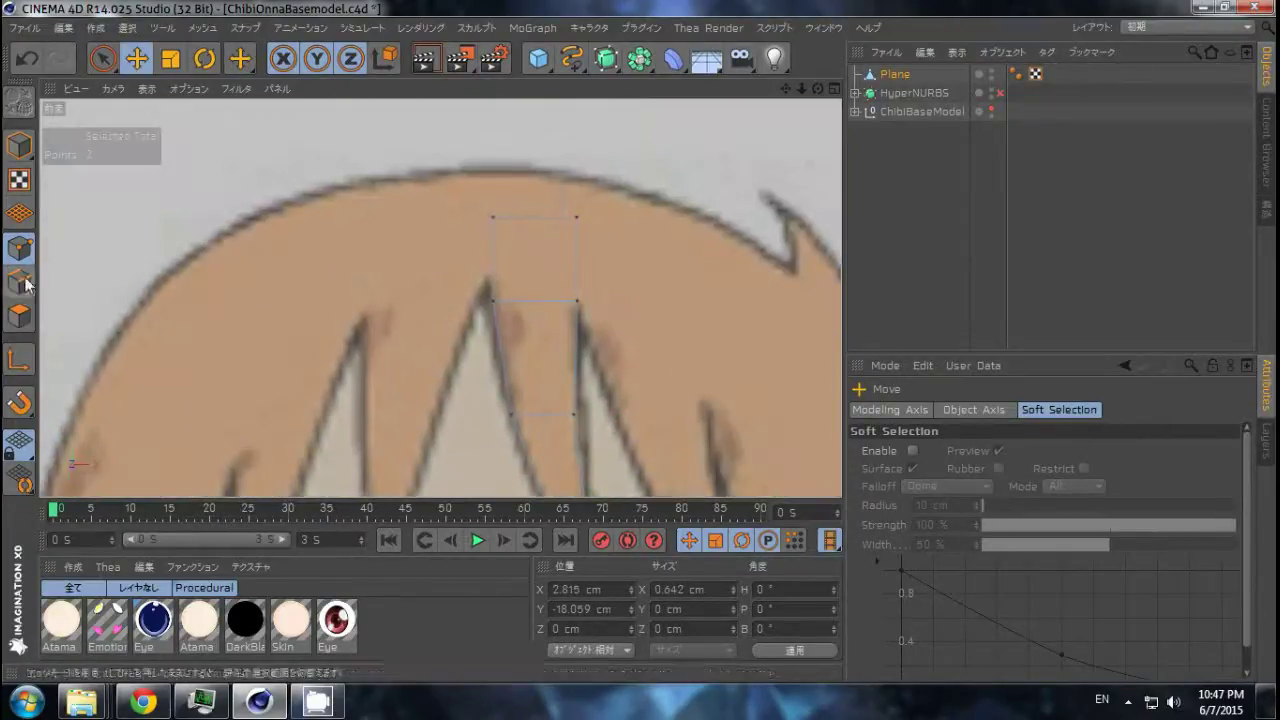
Shift the spike tip point left onto the drawn fringe line.
click(500, 284)
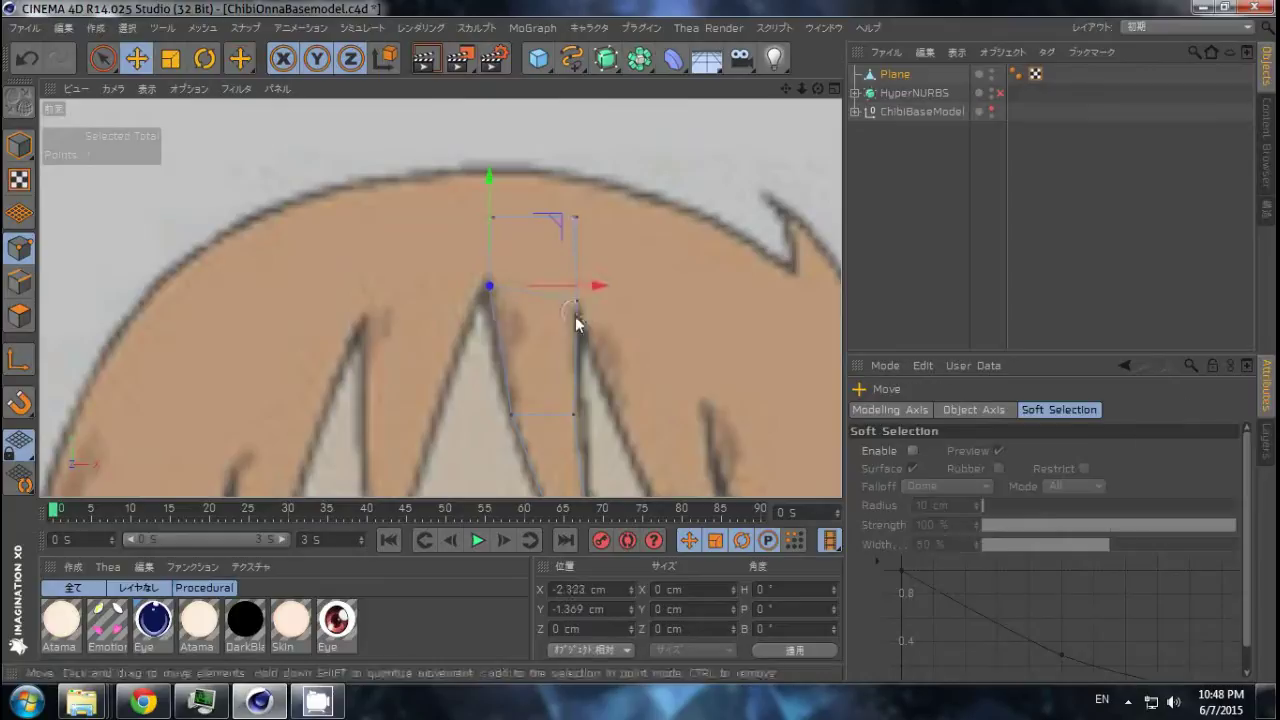
drag(594, 252, 421, 258)
key(d)
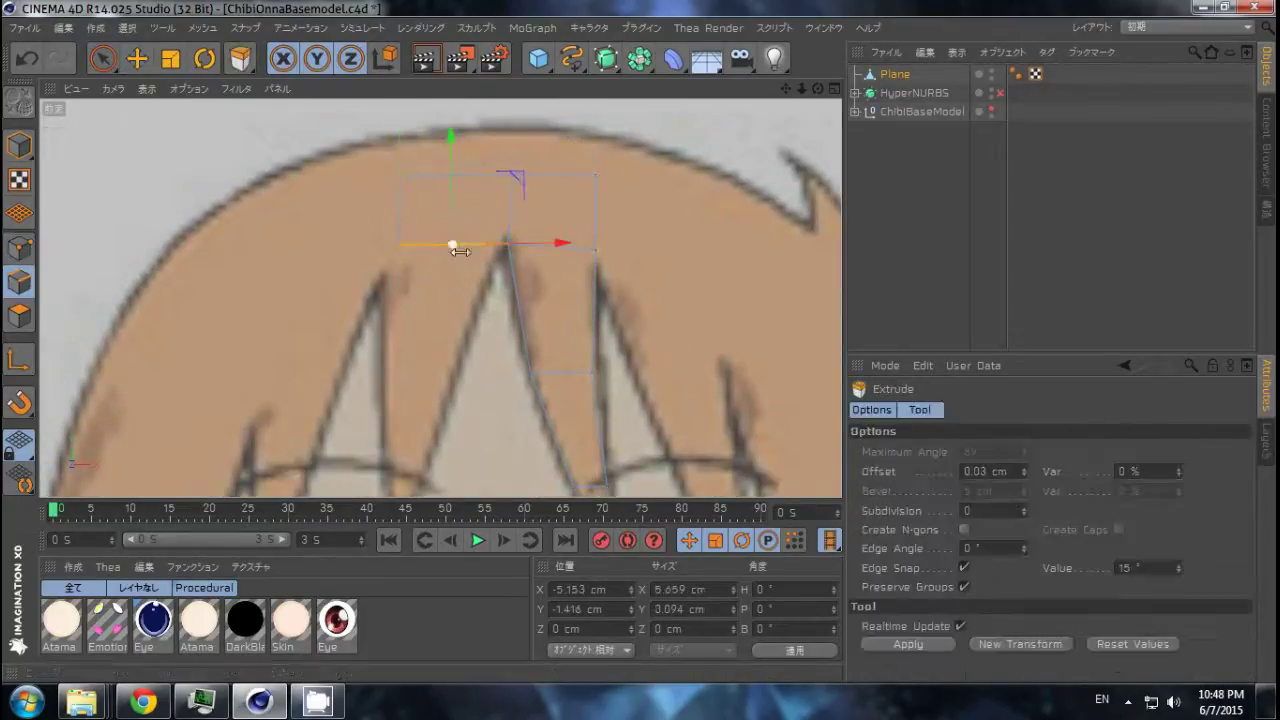
scroll(459, 251, down, 3)
scroll(343, 367, up, 3)
Extrude a new row of points and shrink it to about 59 %.
key(9)
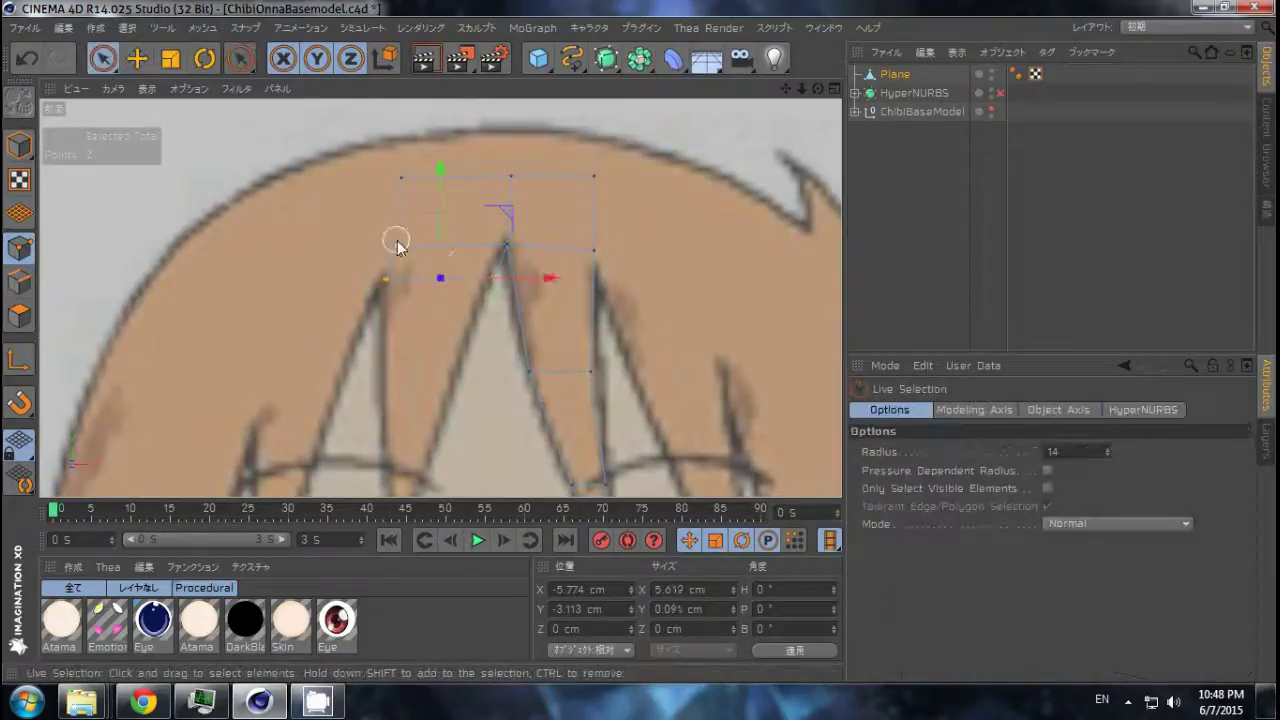
scroll(430, 235, up, 1)
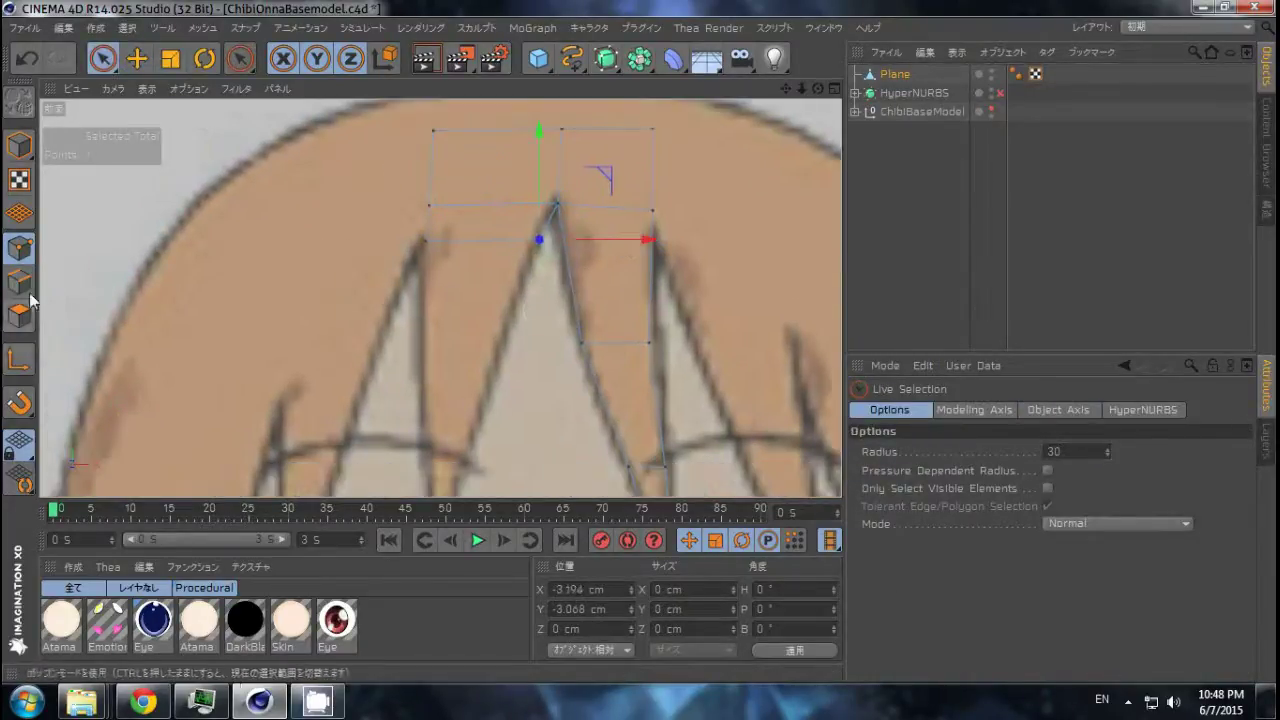
key(d)
scroll(433, 403, up, 2)
key(t)
drag(433, 403, 363, 431)
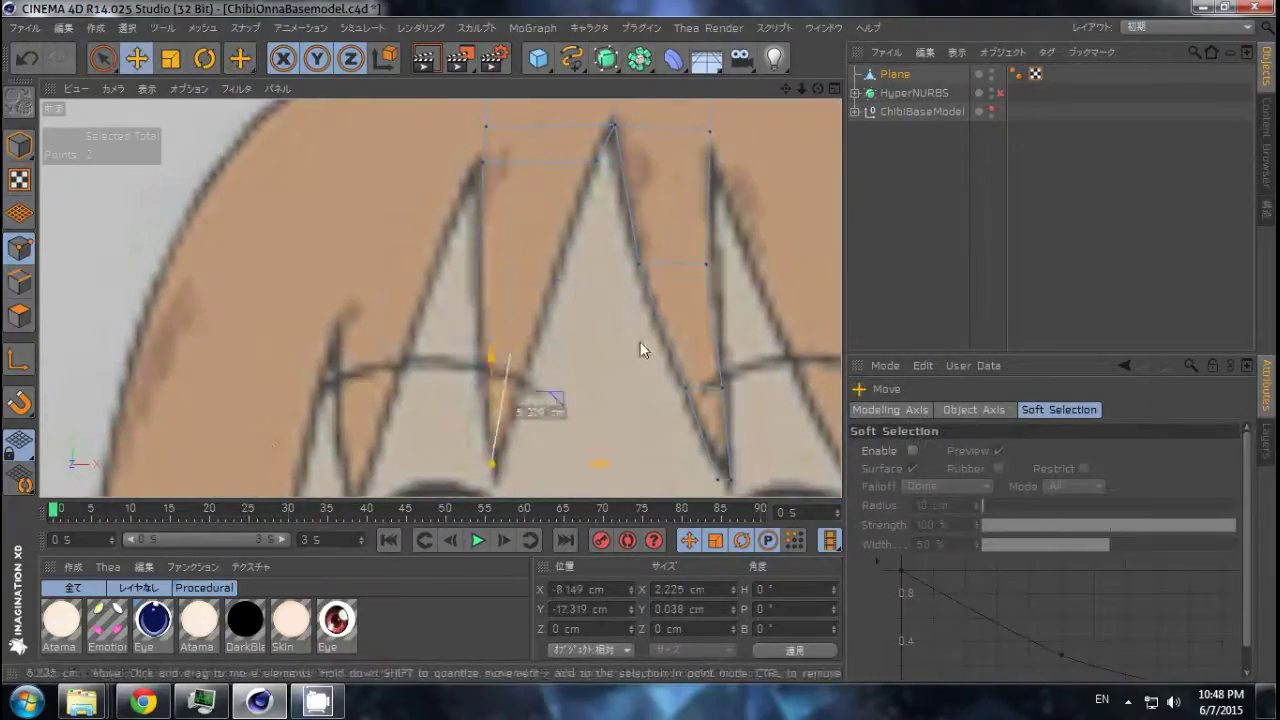
Select points on the bang's outer edge and extrude them out to the left.
key(k)
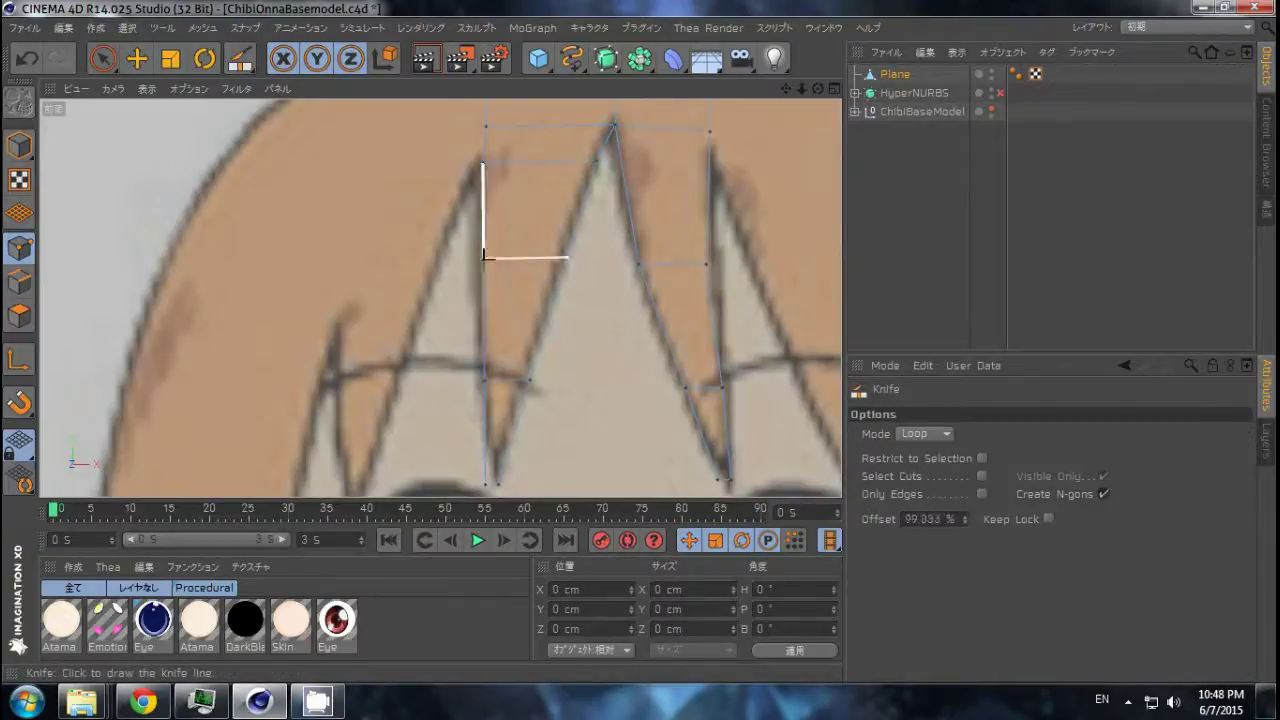
key(9)
click(523, 374)
click(703, 286)
scroll(747, 281, down, 2)
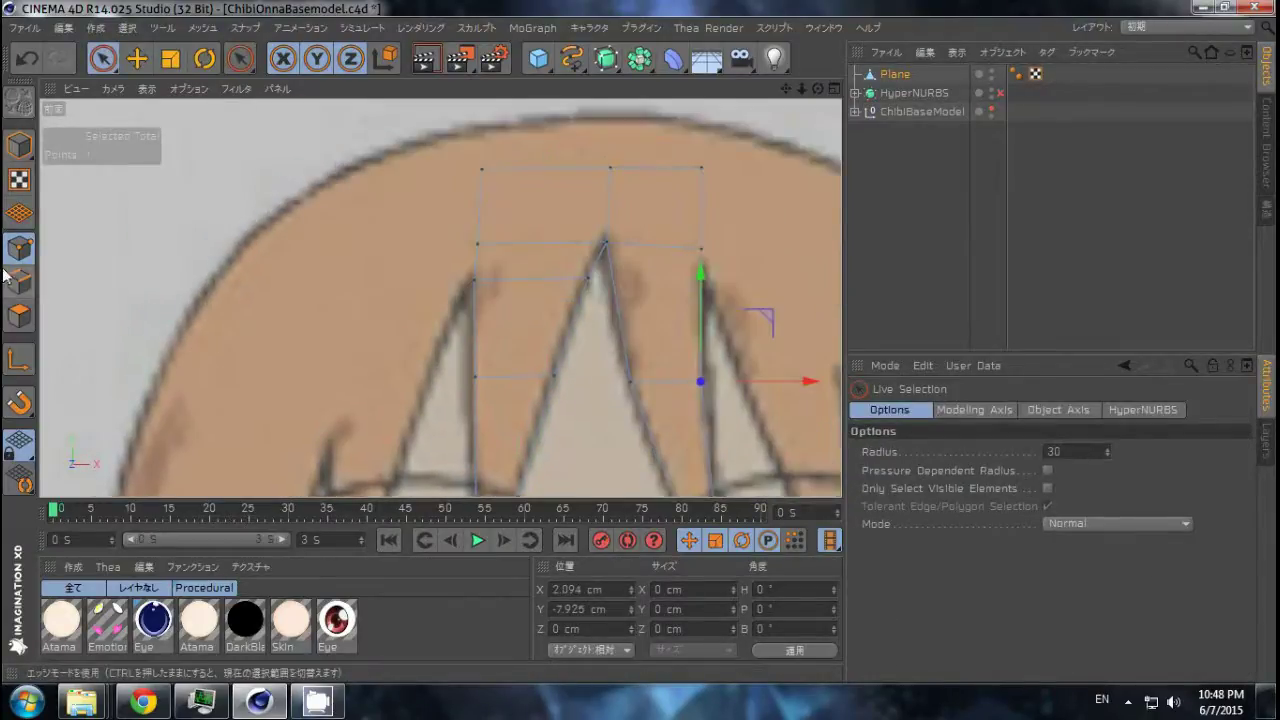
key(e)
key(d)
drag(639, 222, 570, 267)
Extrude further rows and pull the new points down-left along the strand toward the eyes.
key(e)
alt+middle_drag(570, 267, 527, 200)
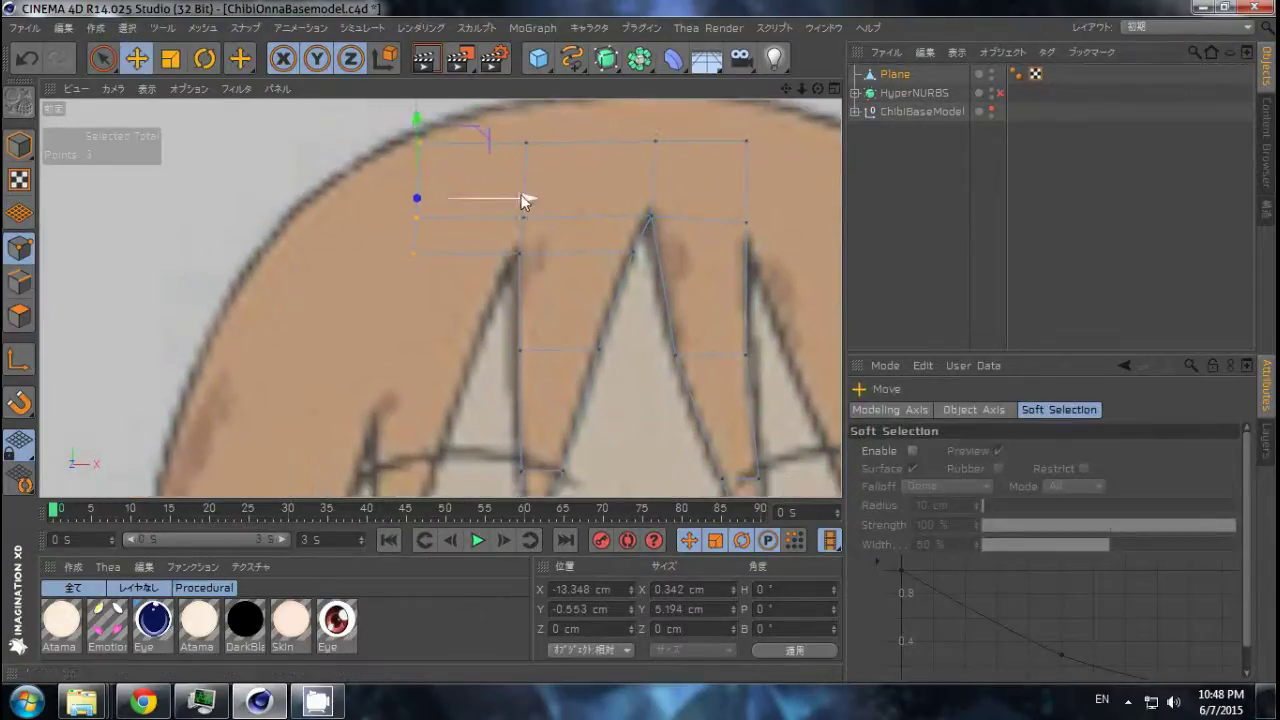
key(d)
key(e)
drag(538, 334, 490, 440)
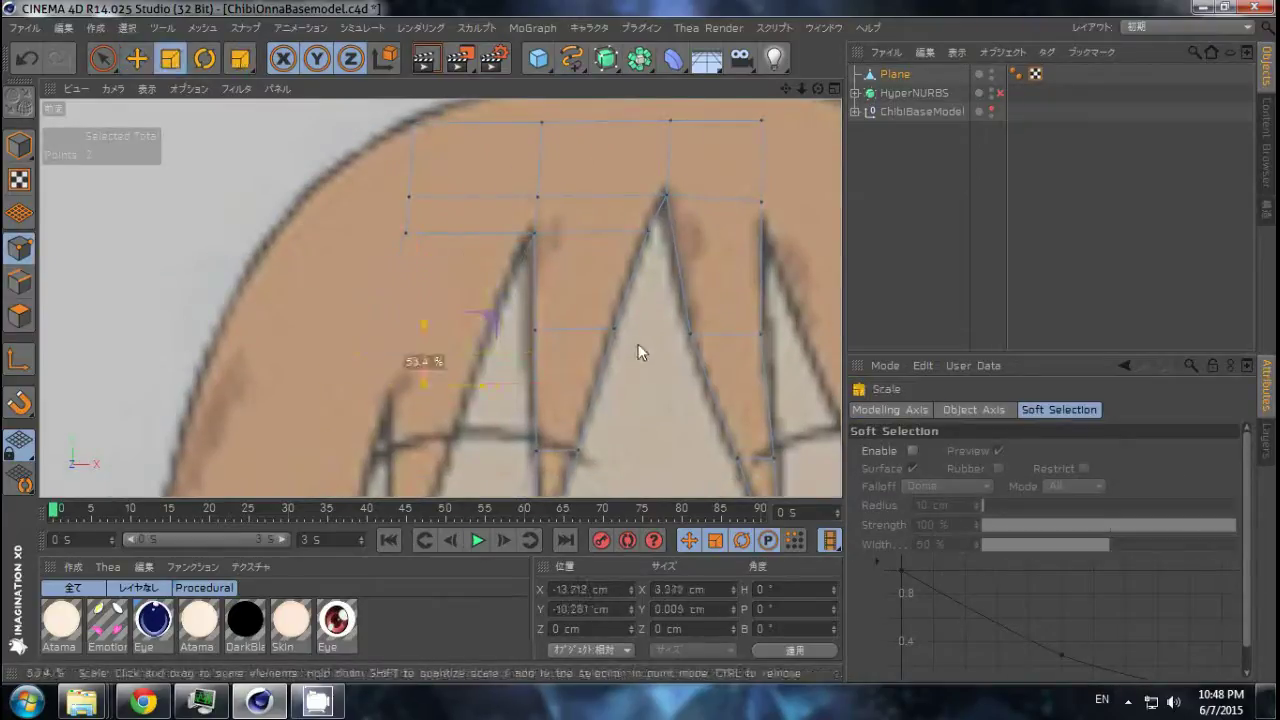
drag(485, 497, 440, 500)
alt+middle_drag(440, 500, 300, 420)
Undo an unwanted scale change on the new strand points.
key(d)
key(e)
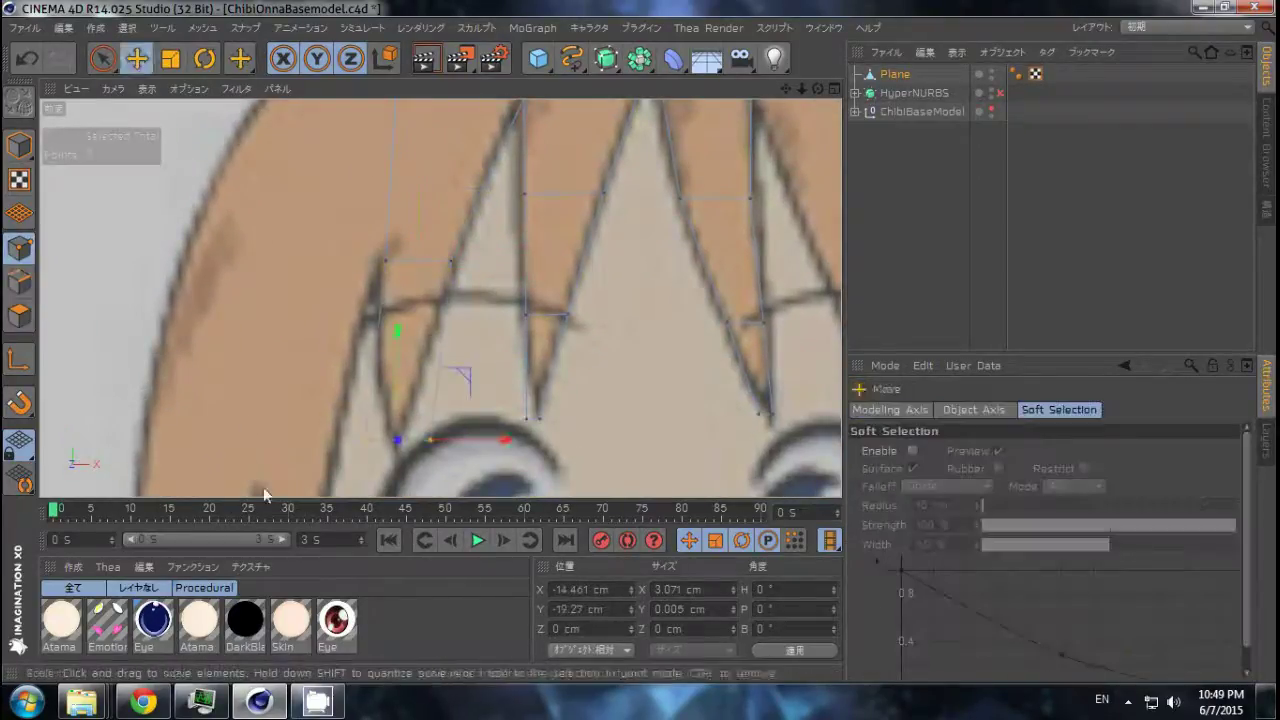
key(ctrl+z)
key(space)
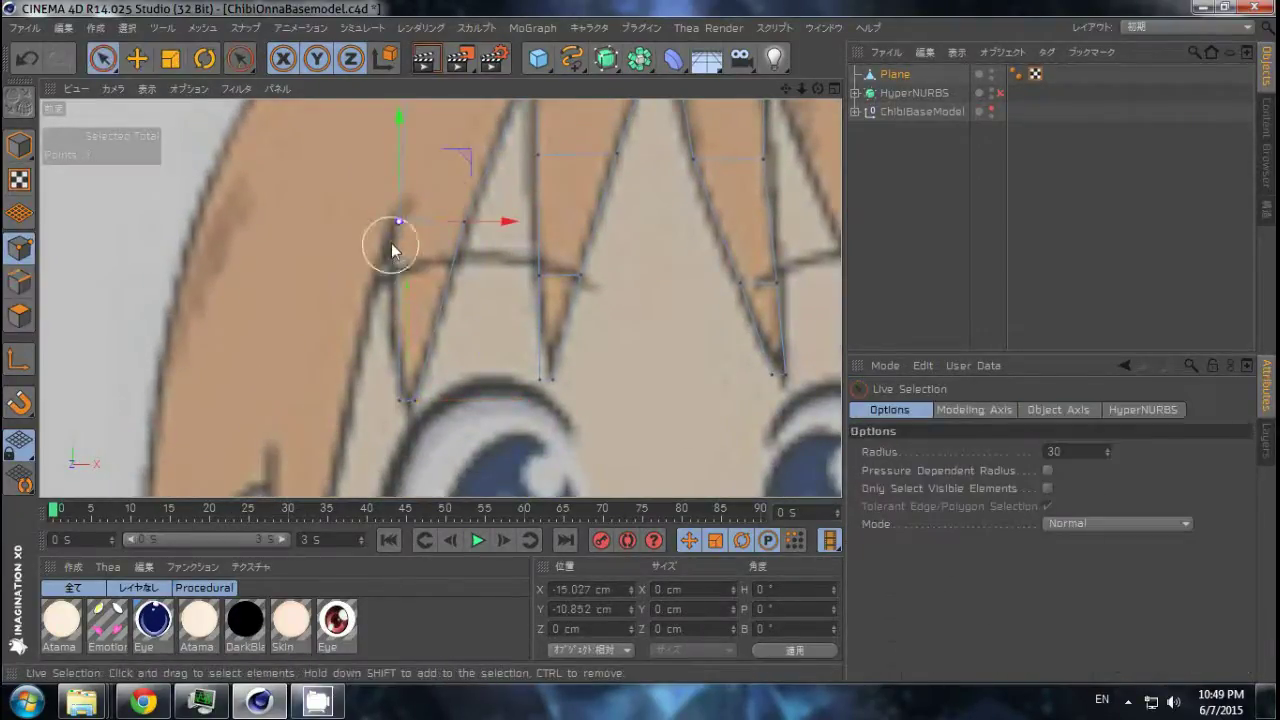
key(e)
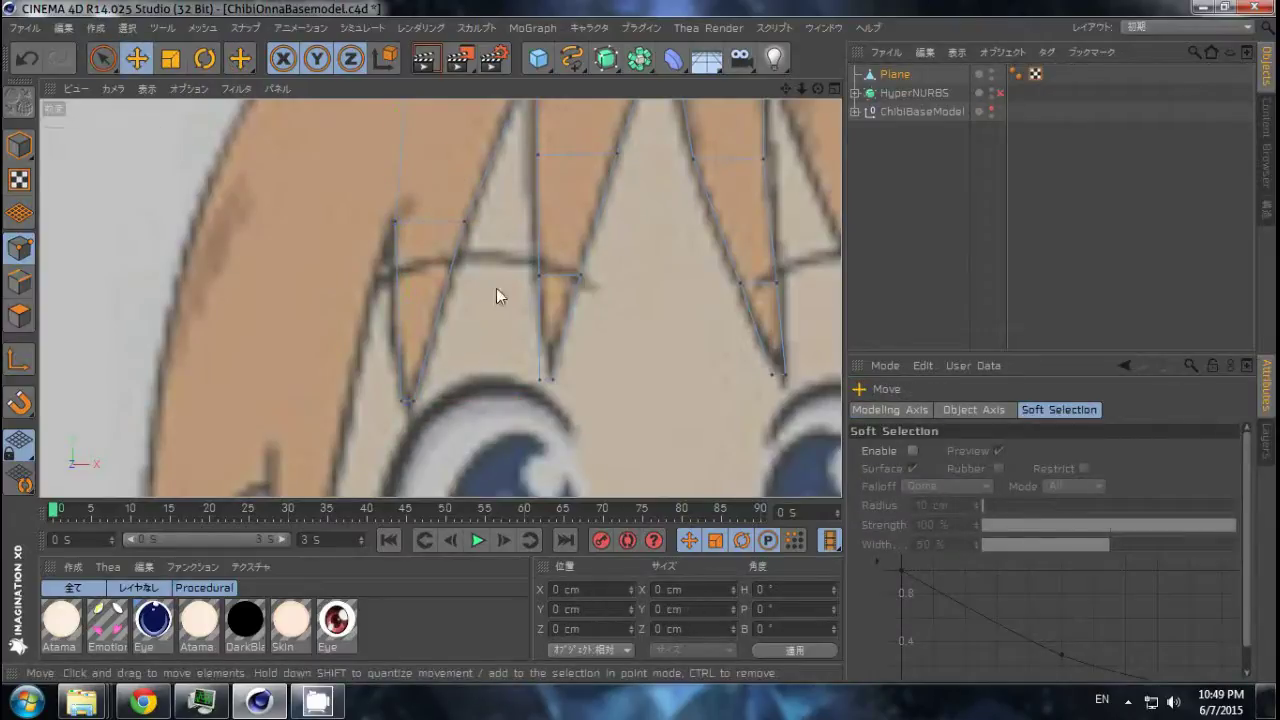
scroll(496, 288, up, 2)
Cut a loop through the mesh, extrude, and move the point onto the next strand.
key(k)
key(d)
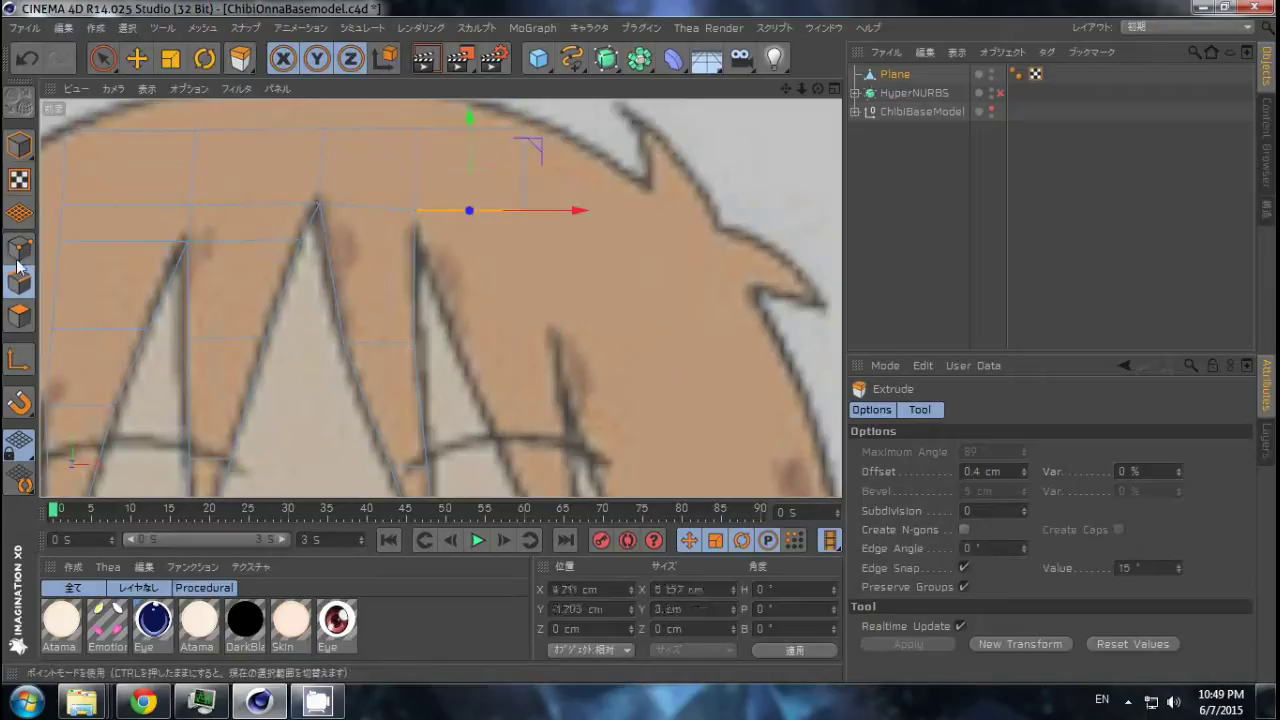
key(e)
drag(643, 349, 628, 375)
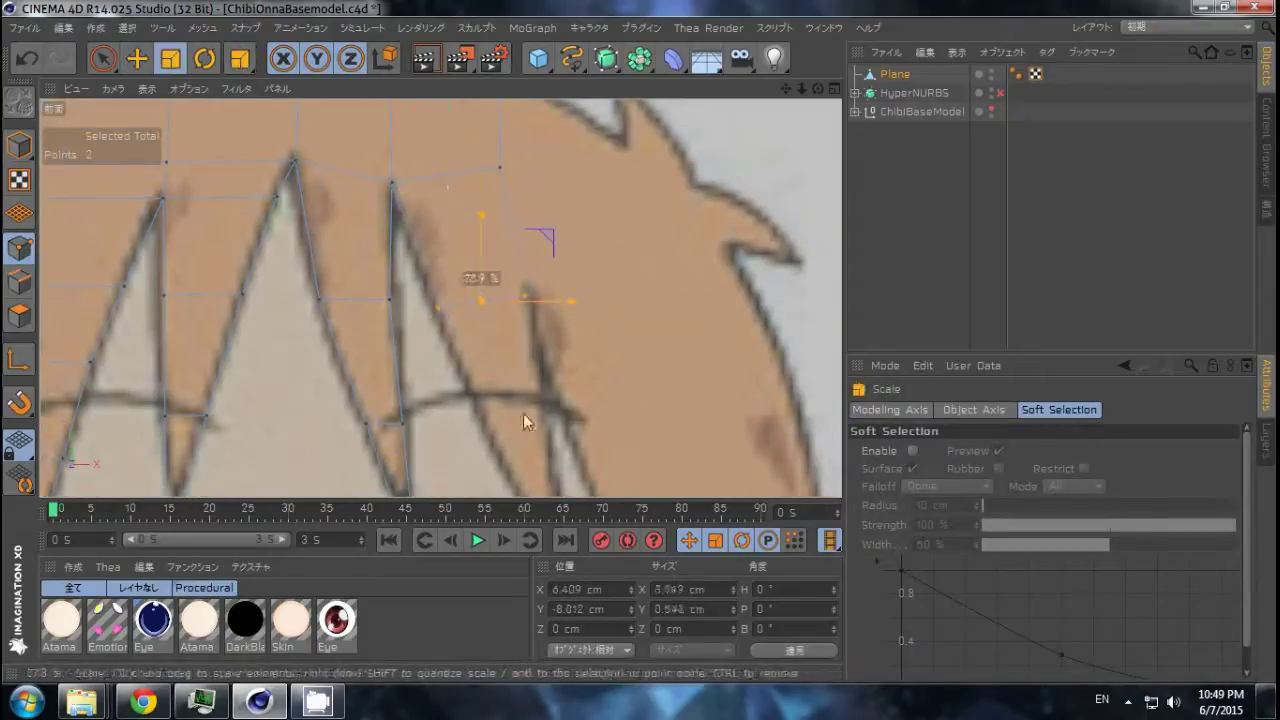
key(d)
key(e)
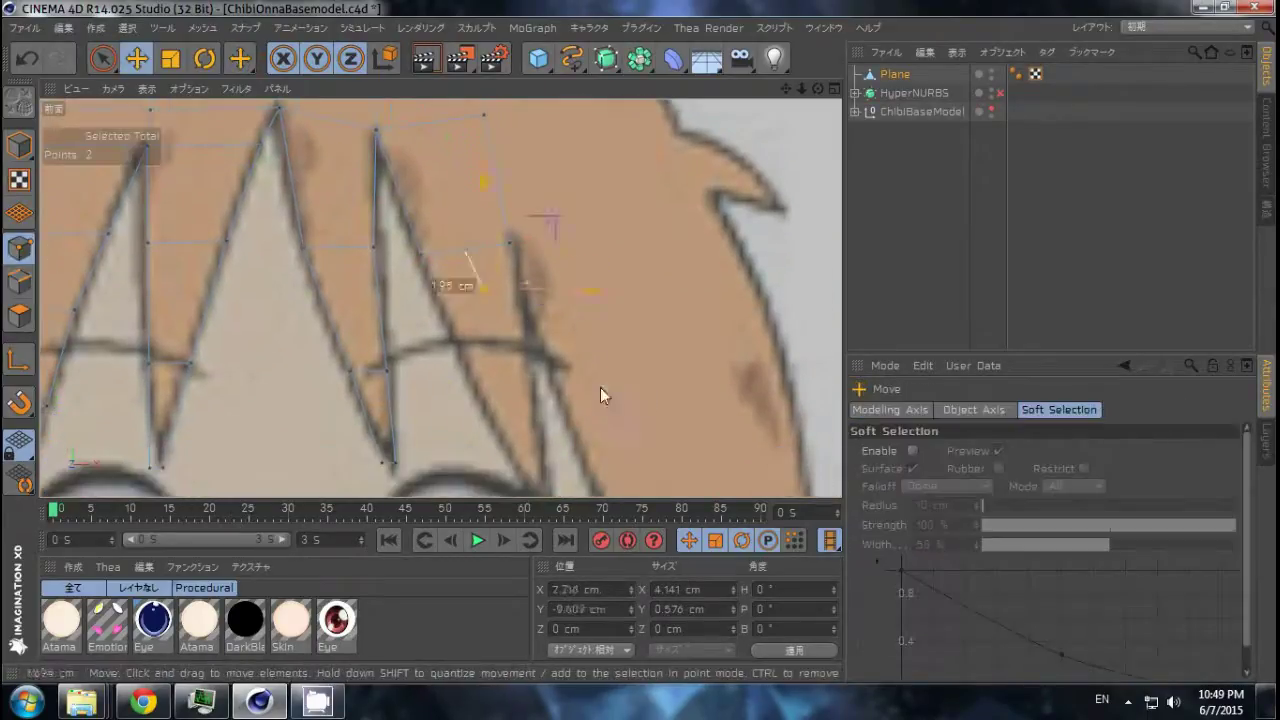
Extrude another row and pinch its end points together into a spike tip.
key(d)
key(t)
drag(300, 362, 401, 441)
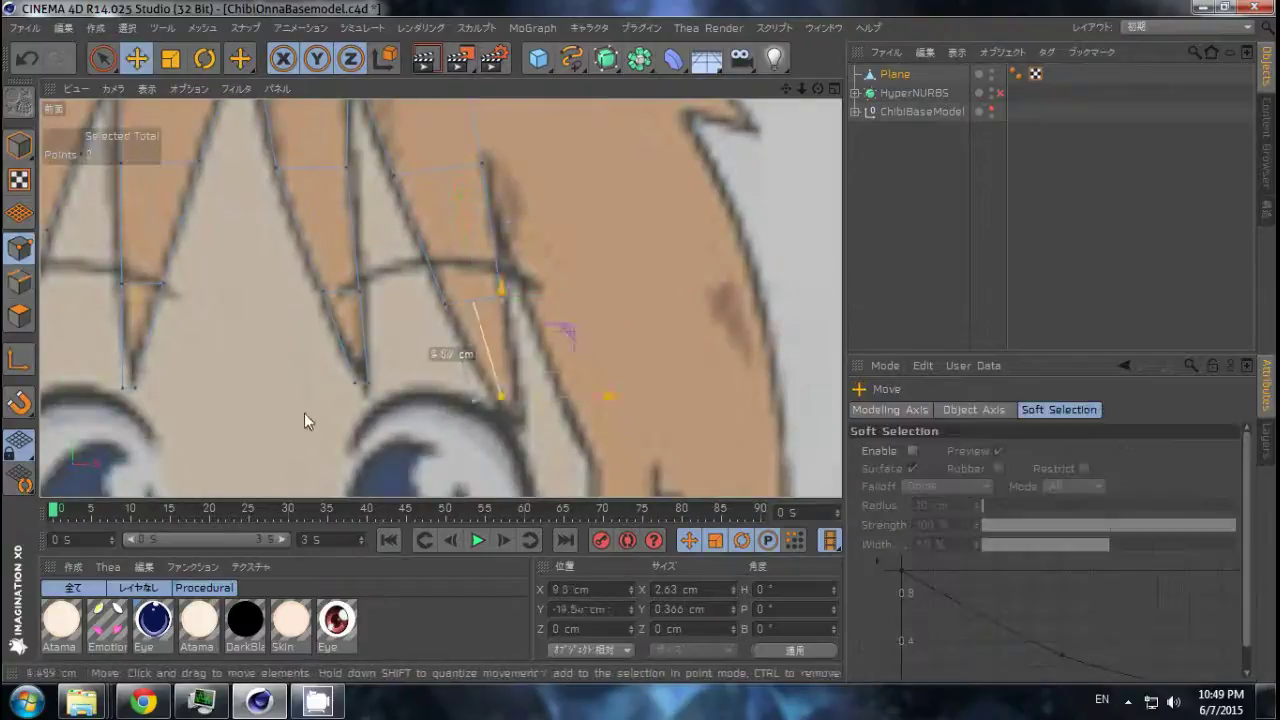
drag(640, 349, 682, 364)
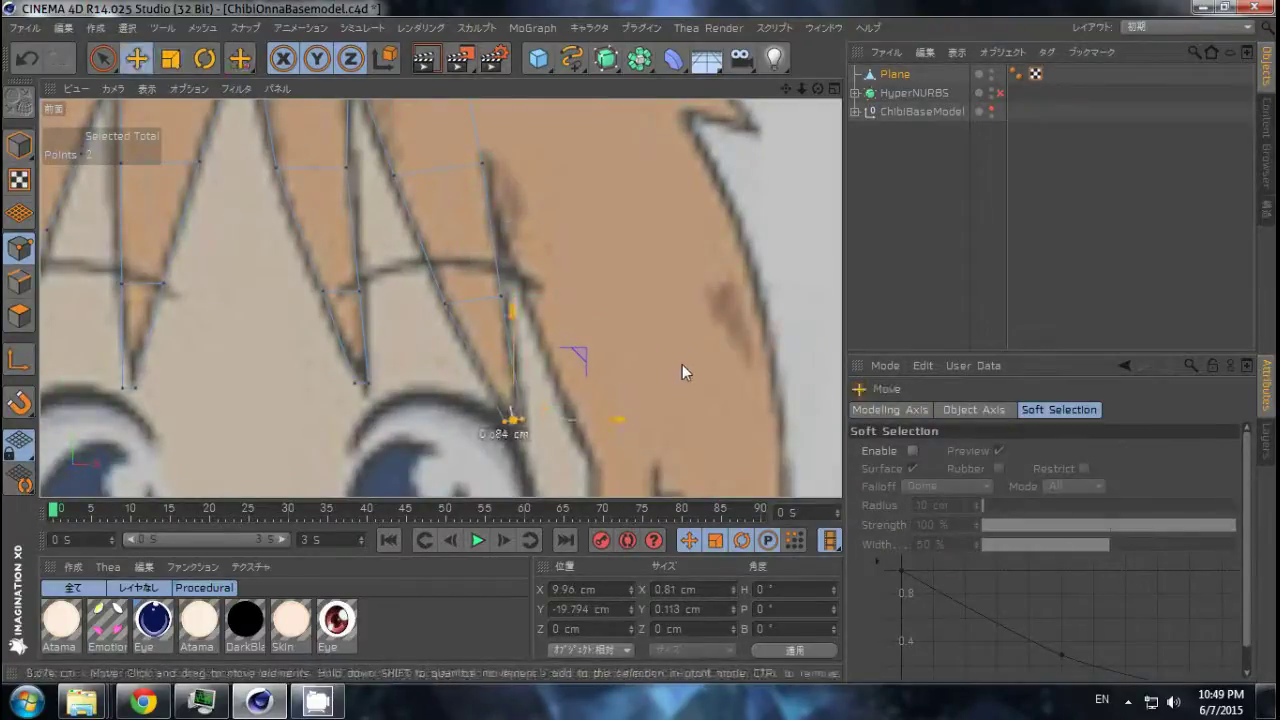
scroll(682, 364, down, 3)
scroll(549, 255, down, 3)
scroll(350, 365, down, 3)
Shift the top-of-head bang points about 1 cm in depth.
key(9)
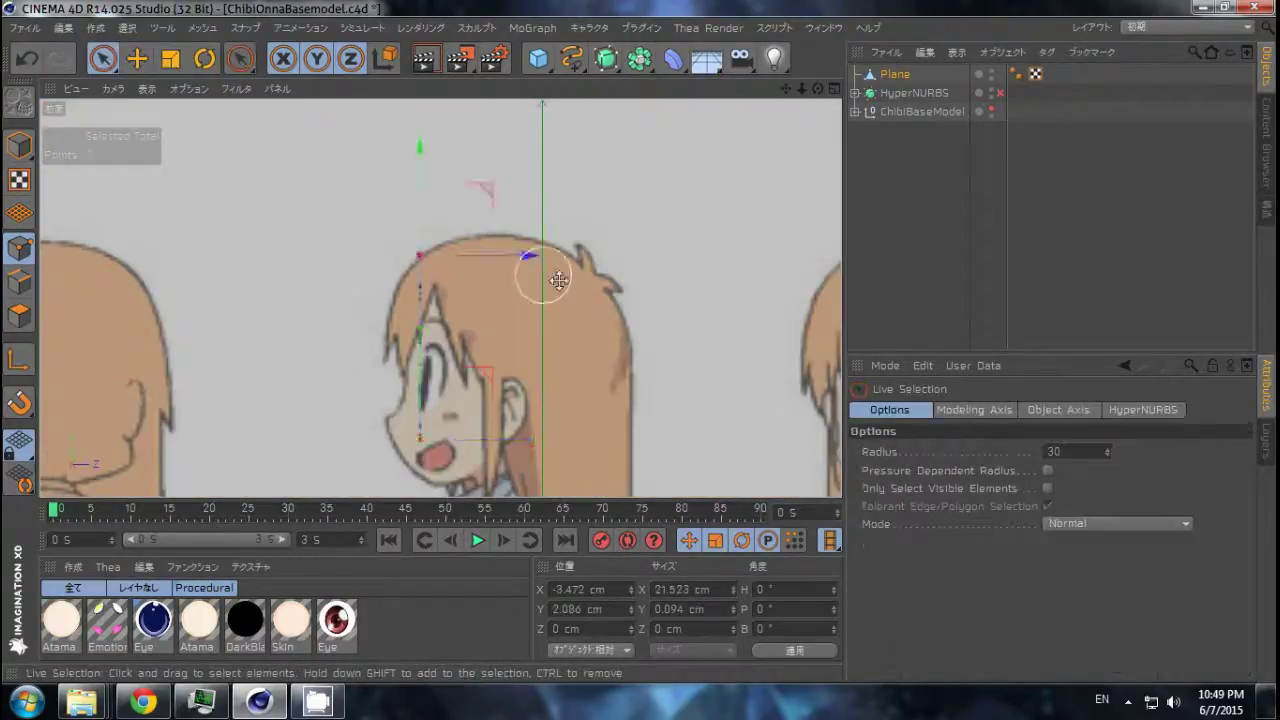
middle_click(543, 271)
middle_click(486, 263)
key(e)
drag(486, 263, 502, 264)
middle_click(502, 264)
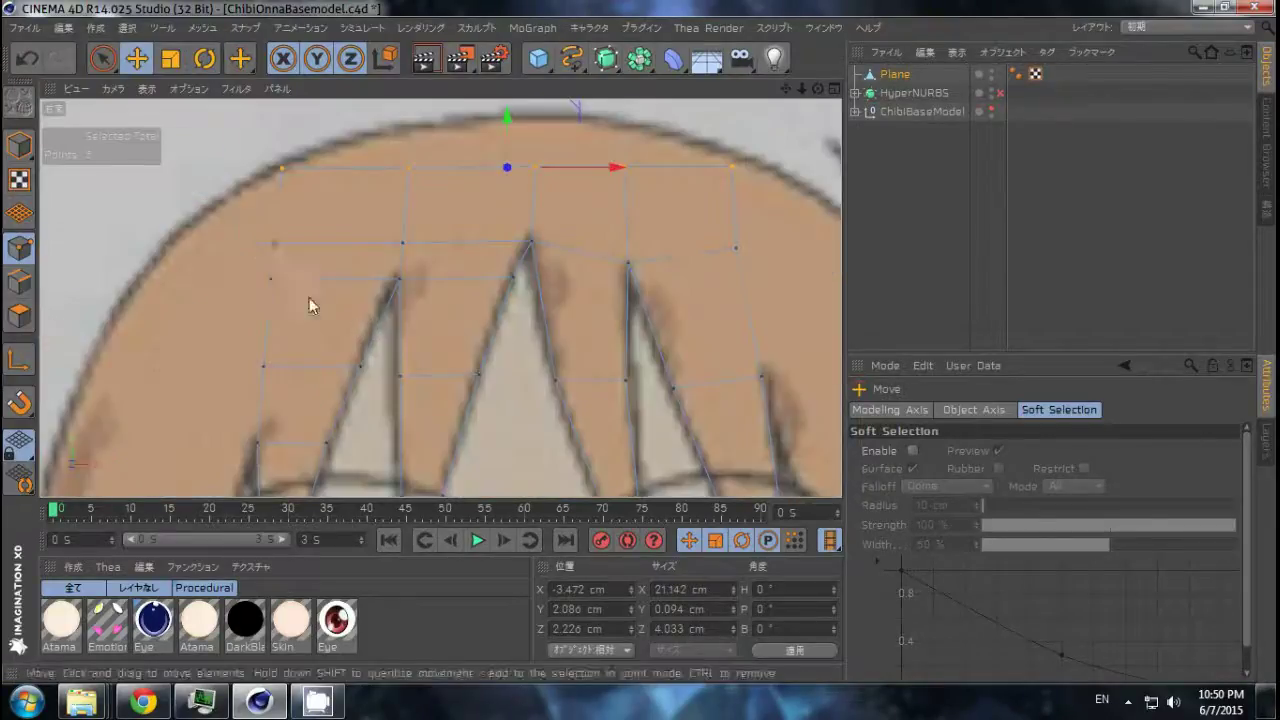
key(9)
middle_click(470, 290)
In the maximized side view, move the selected bang points about 1 cm in depth.
key(r)
middle_click(481, 290)
middle_click(343, 363)
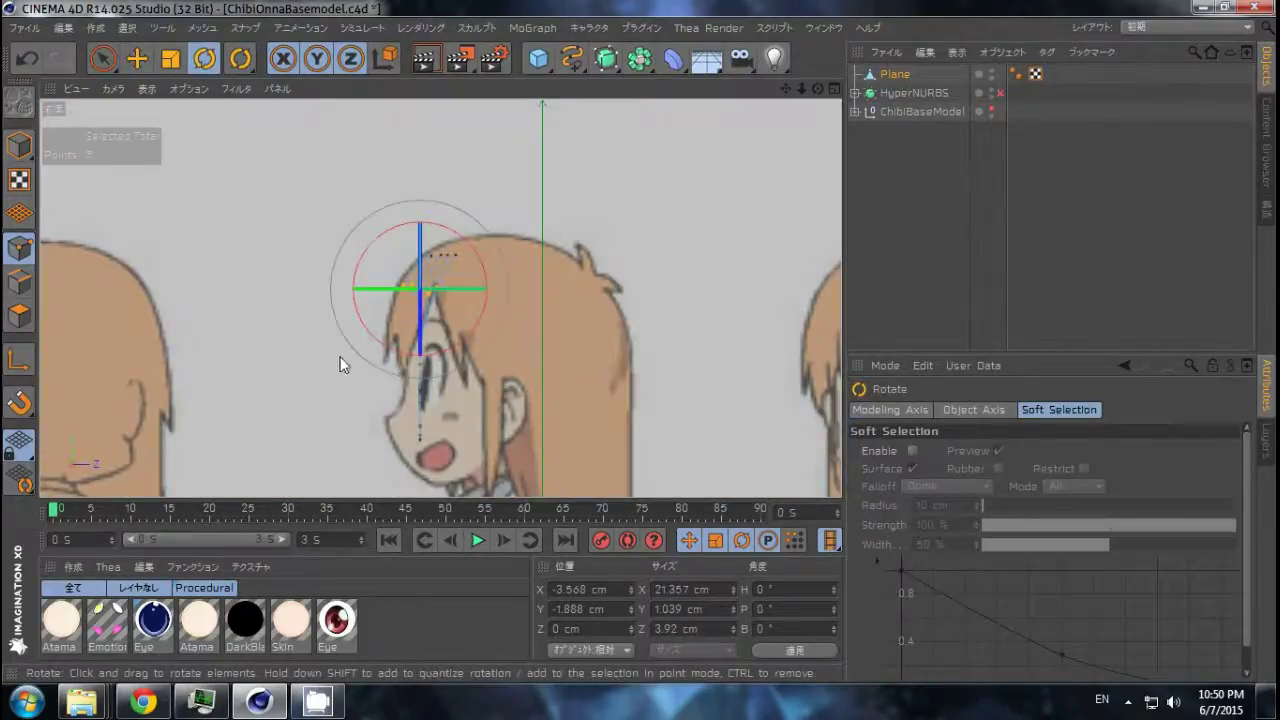
scroll(343, 363, up, 3)
key(e)
drag(492, 281, 477, 273)
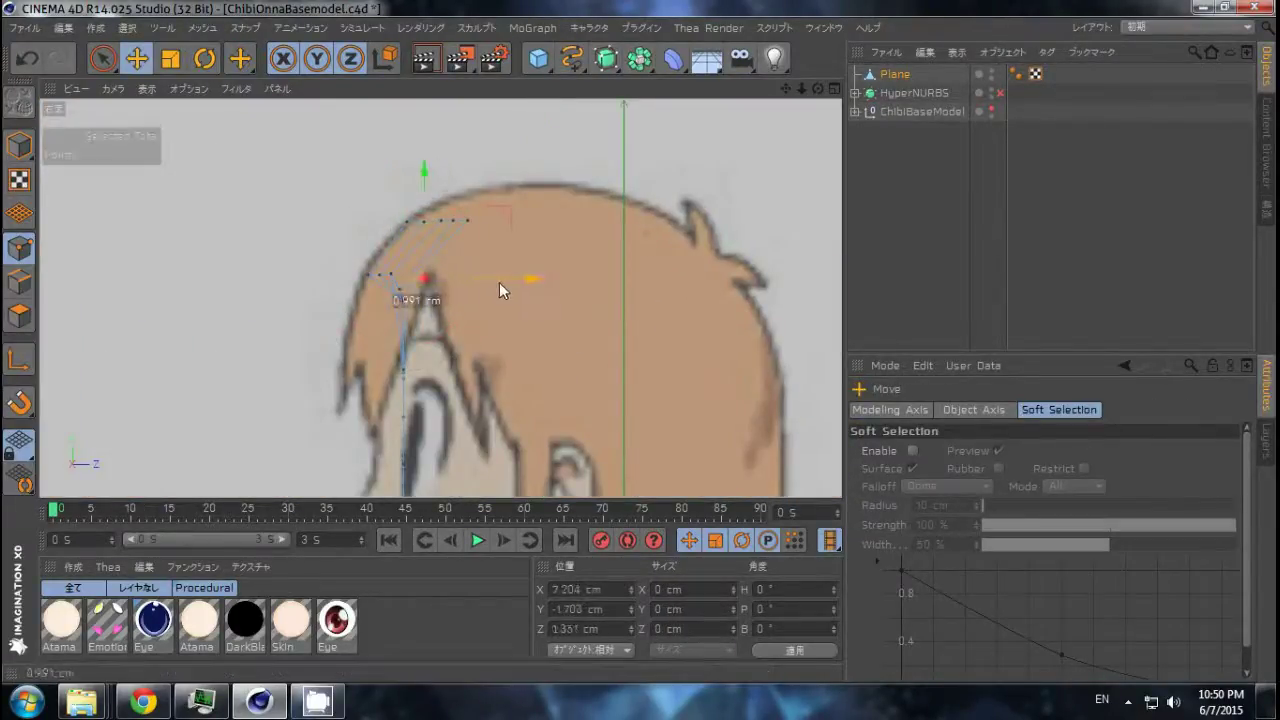
Rotate the hairline and eye-side bang points to follow the head, then check in perspective.
key(9)
mouse_move(396, 311)
mouse_down()
mouse_move(440, 322)
mouse_move(419, 300)
mouse_up()
key(r)
key(9)
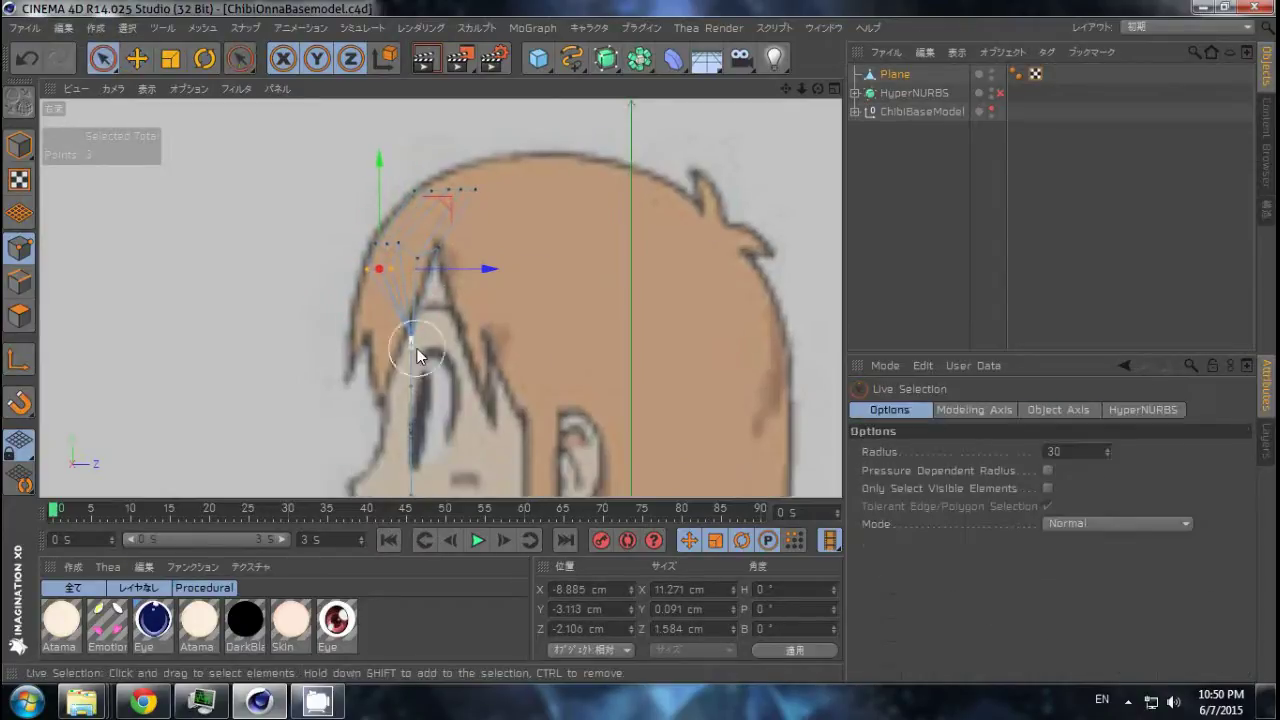
click(417, 354)
key(s)
key(r)
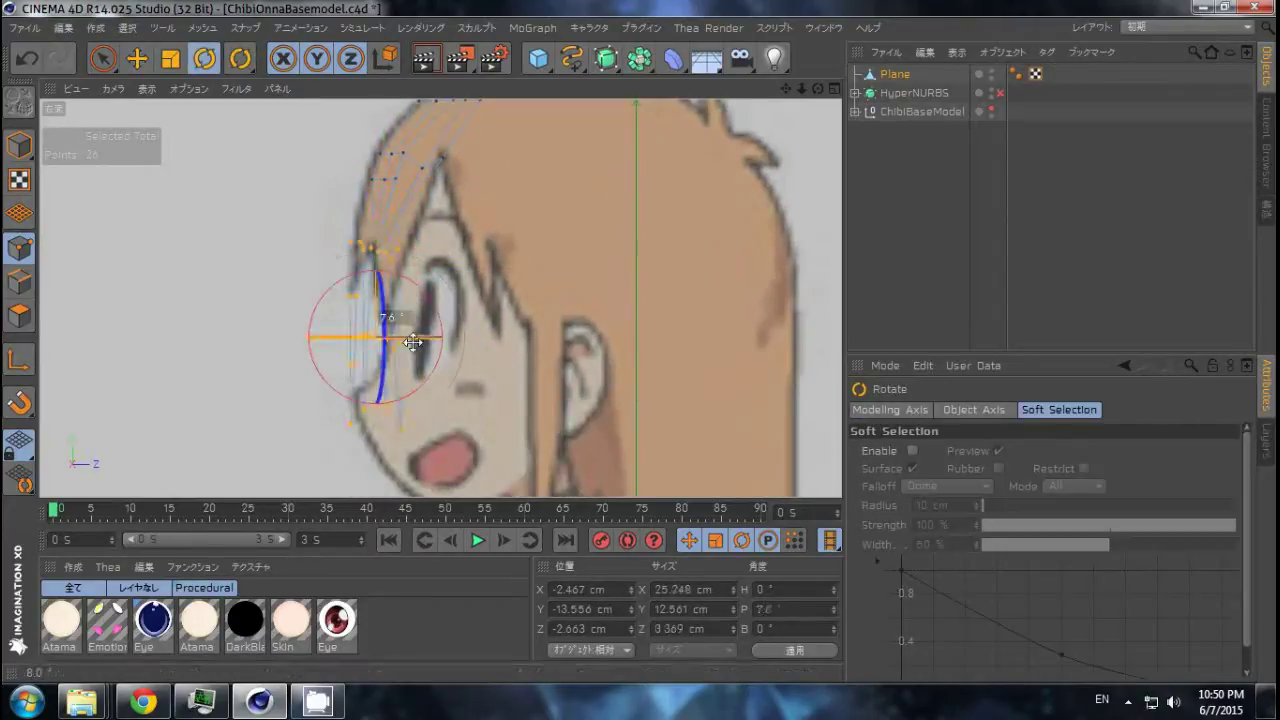
key(F1)
scroll(491, 260, down, 5)
Move the loose Plane into the HyperNURBS group and zoom into the front view of the hair.
key(e)
click(855, 93)
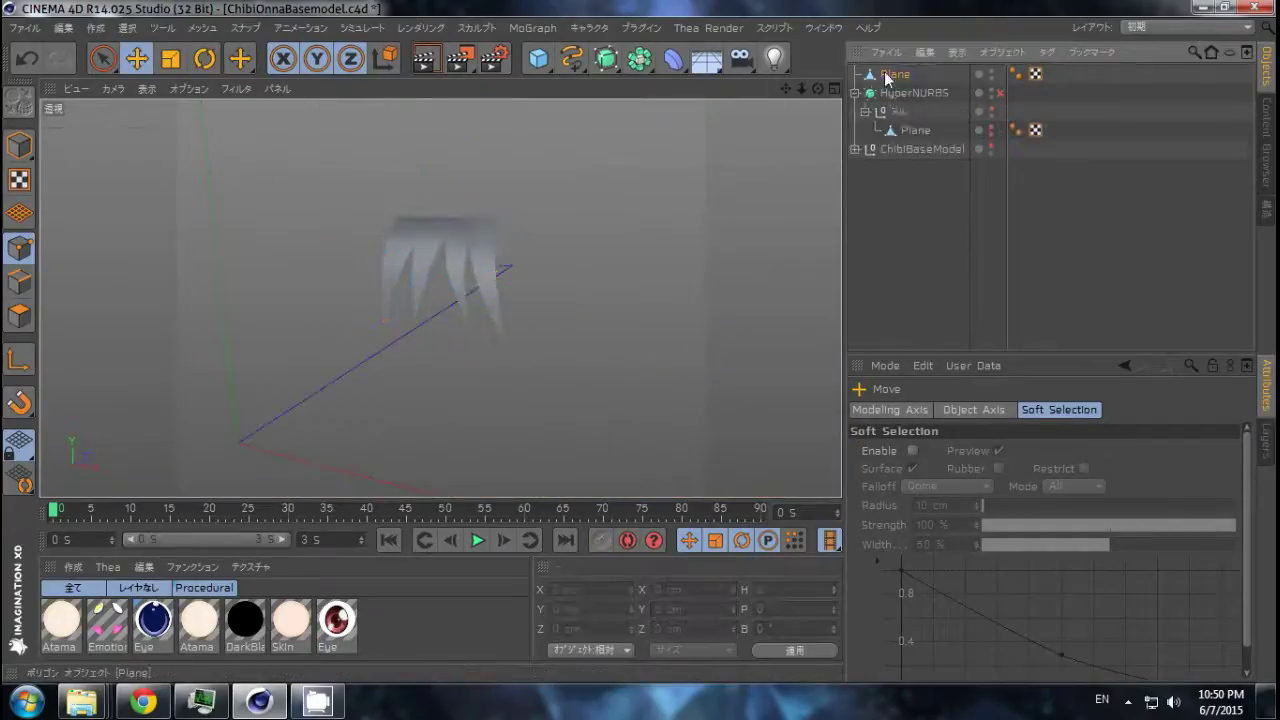
drag(886, 79, 905, 125)
key(F5)
middle_click(720, 345)
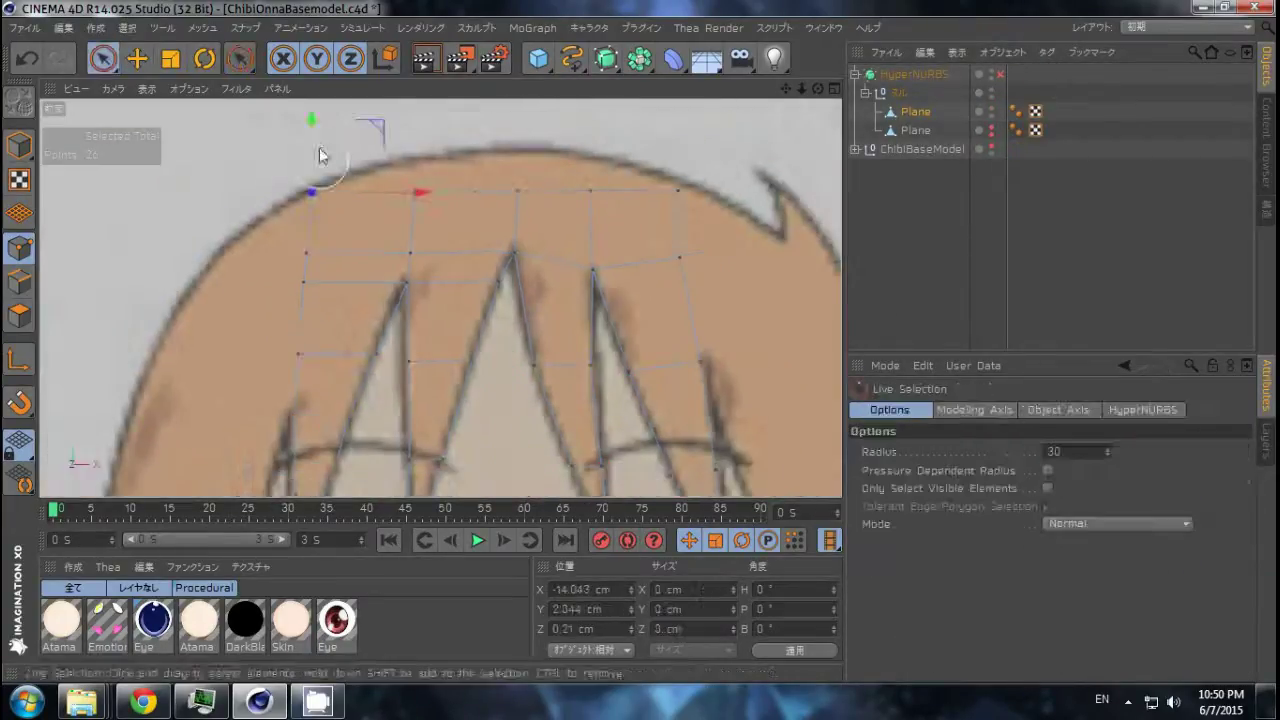
scroll(653, 133, down, 2)
scroll(631, 317, down, 2)
scroll(631, 317, up, 1)
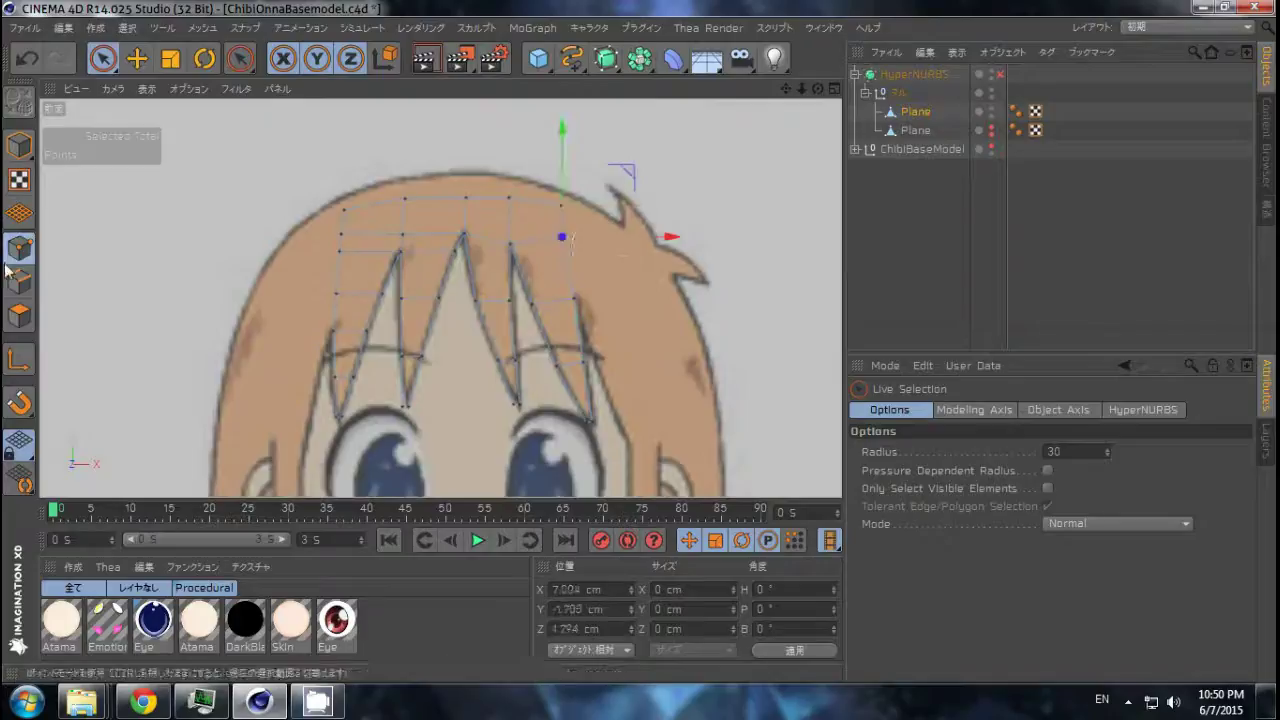
Pull the right-edge hair points outward about 1 cm, lower them slightly and draw them closer together.
key(e)
mouse_move(561, 205)
mouse_down()
mouse_move(571, 251)
mouse_move(668, 254)
mouse_up()
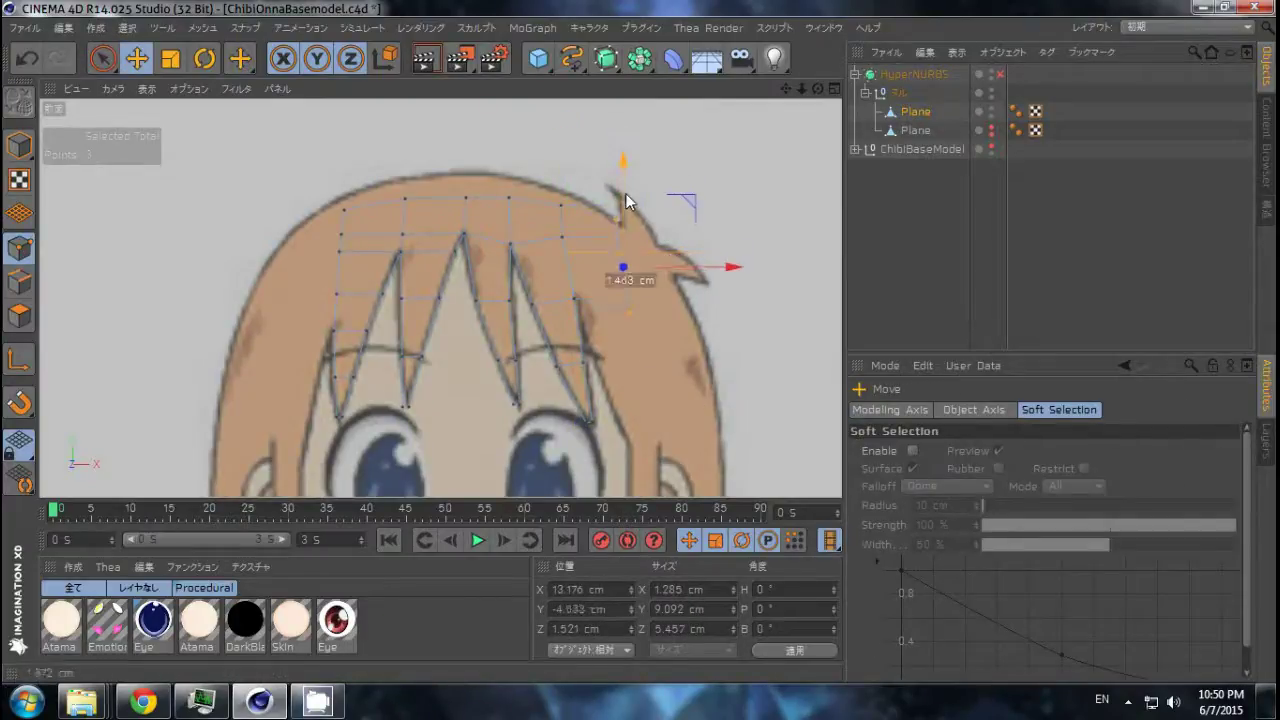
drag(626, 201, 628, 210)
alt+middle_drag(669, 294, 643, 254)
alt+middle_drag(639, 362, 624, 309)
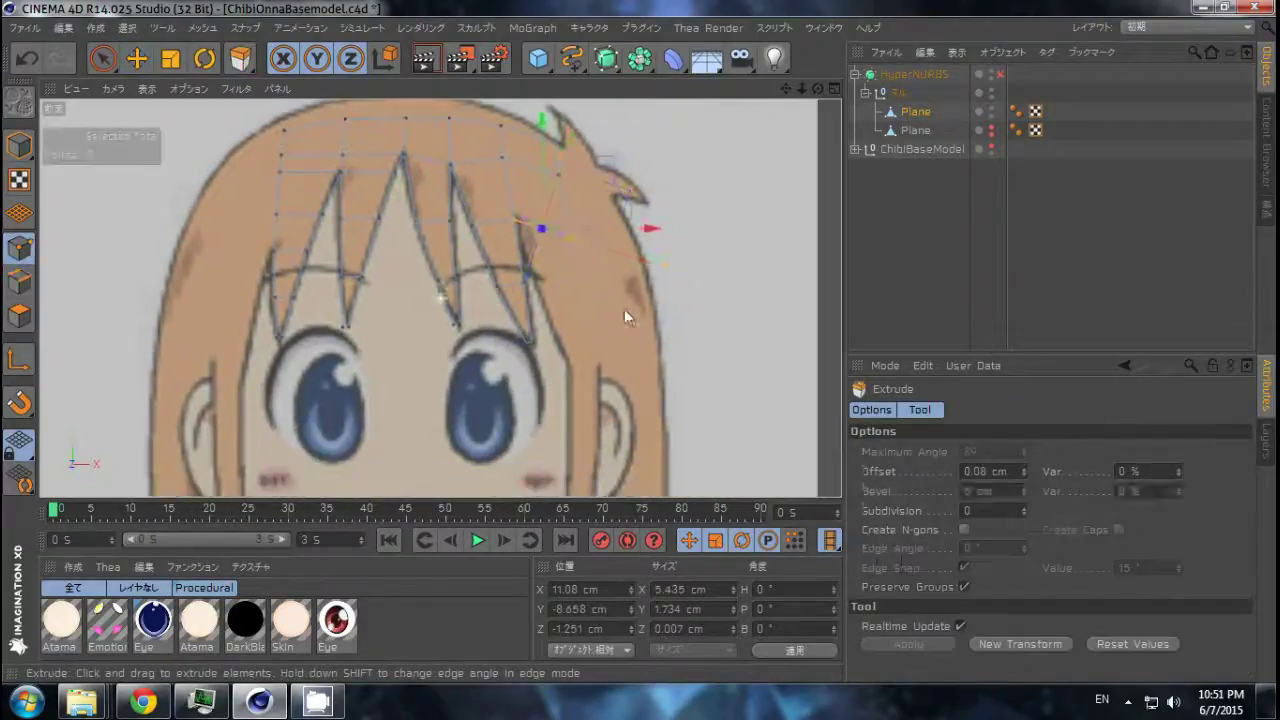
key(e)
drag(700, 318, 724, 320)
drag(584, 452, 519, 460)
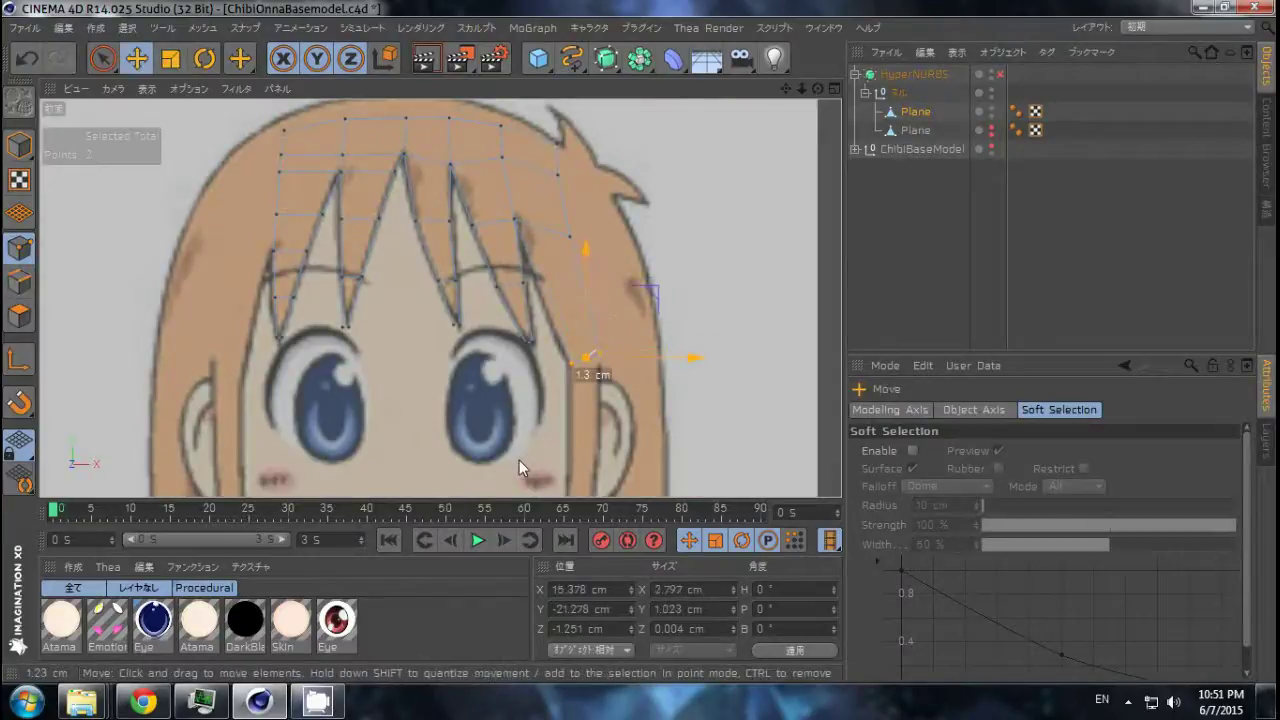
Extend the side lock down along the cheek and narrow its tip to about 60%.
key(d)
key(e)
alt+middle_drag(552, 298, 552, 168)
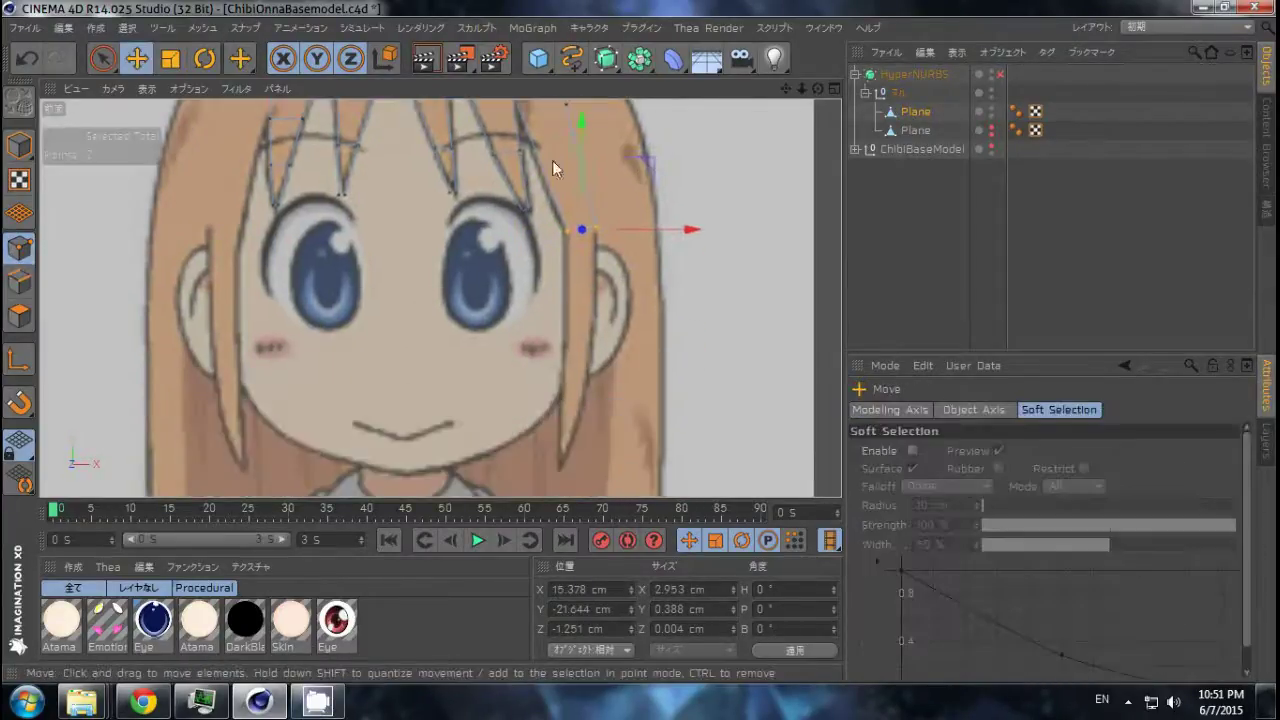
key(t)
drag(565, 338, 430, 500)
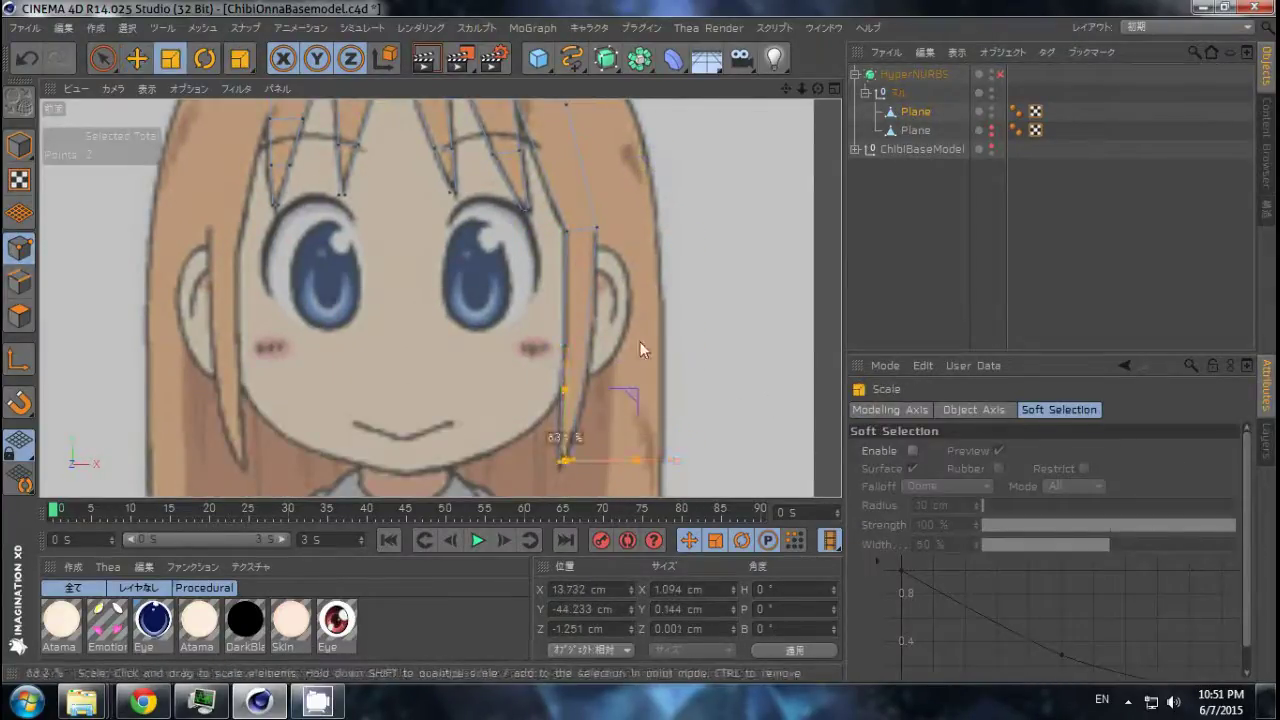
click(756, 363)
Select a side-lock point and a top bang point, comparing the side and front views.
key(k)
key(9)
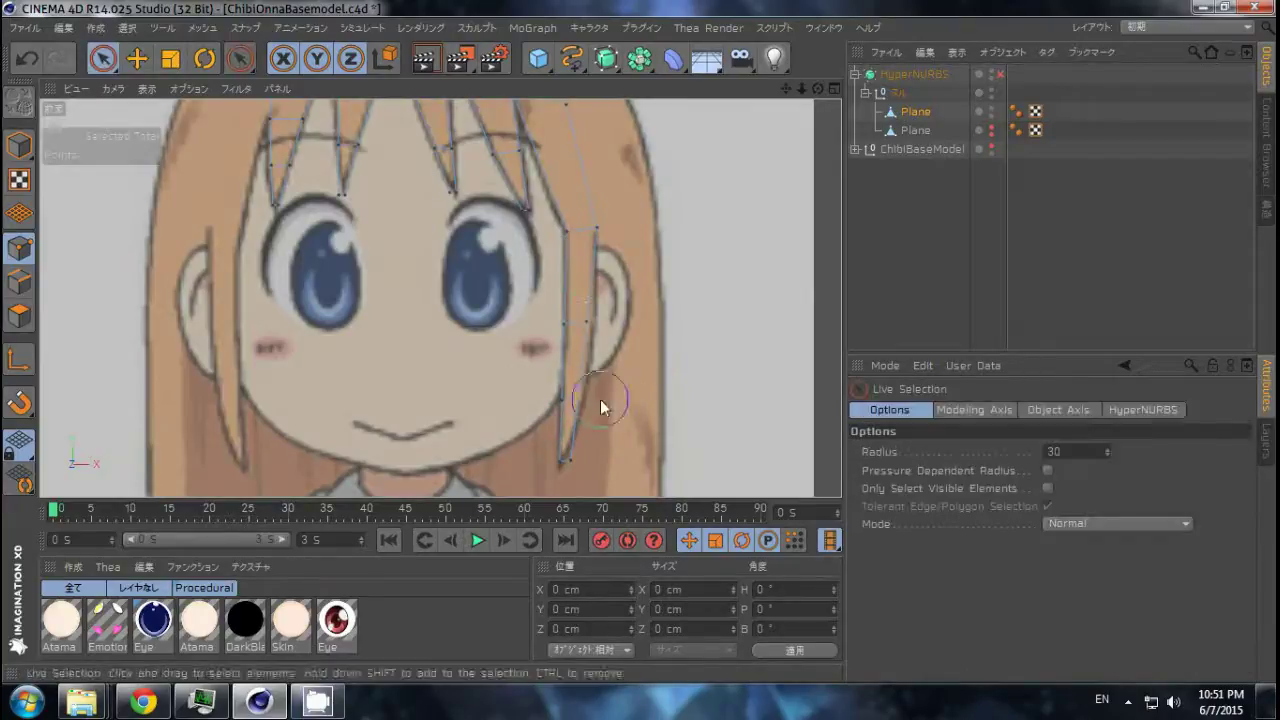
click(586, 321)
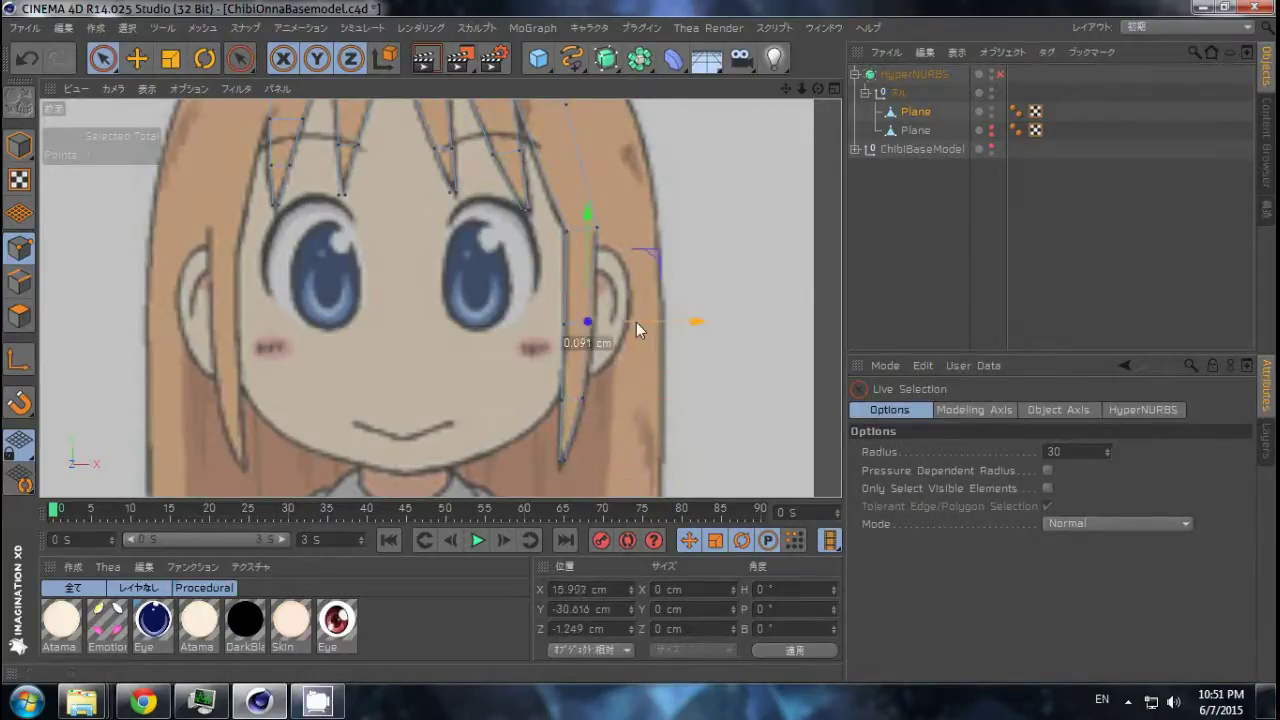
scroll(628, 276, up, 2)
scroll(628, 276, down, 1)
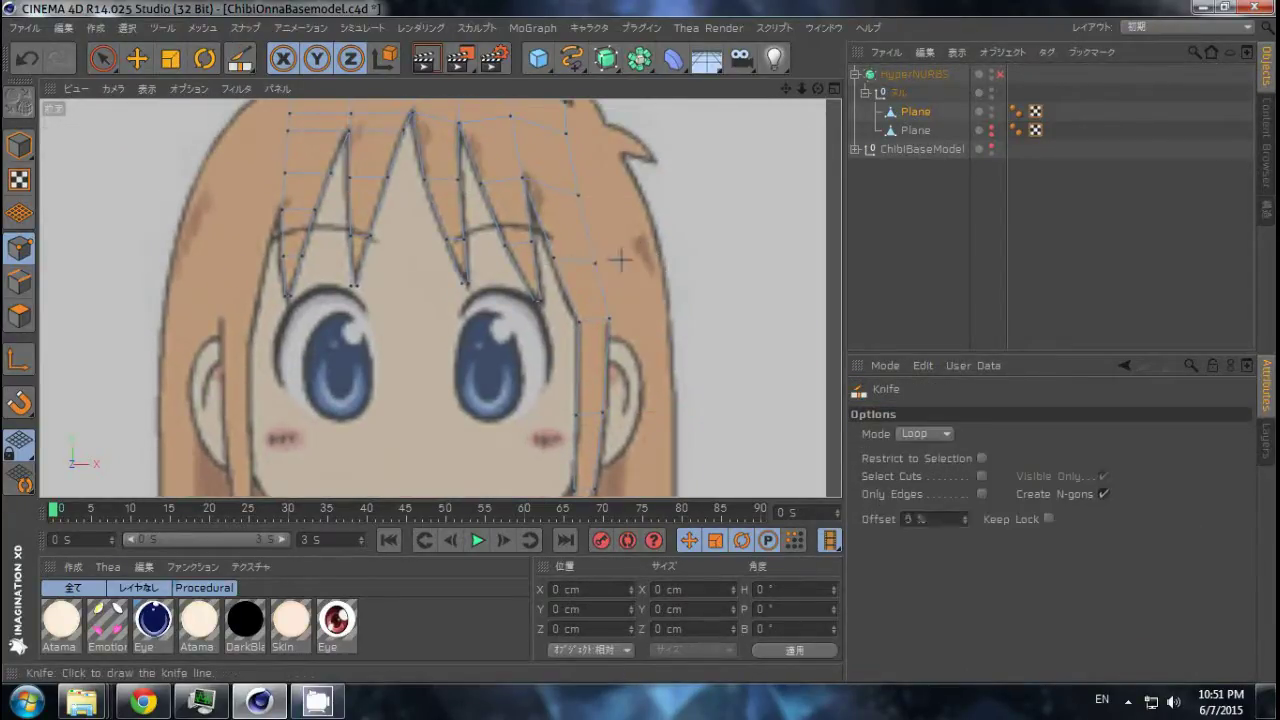
scroll(586, 292, up, 2)
click(305, 222)
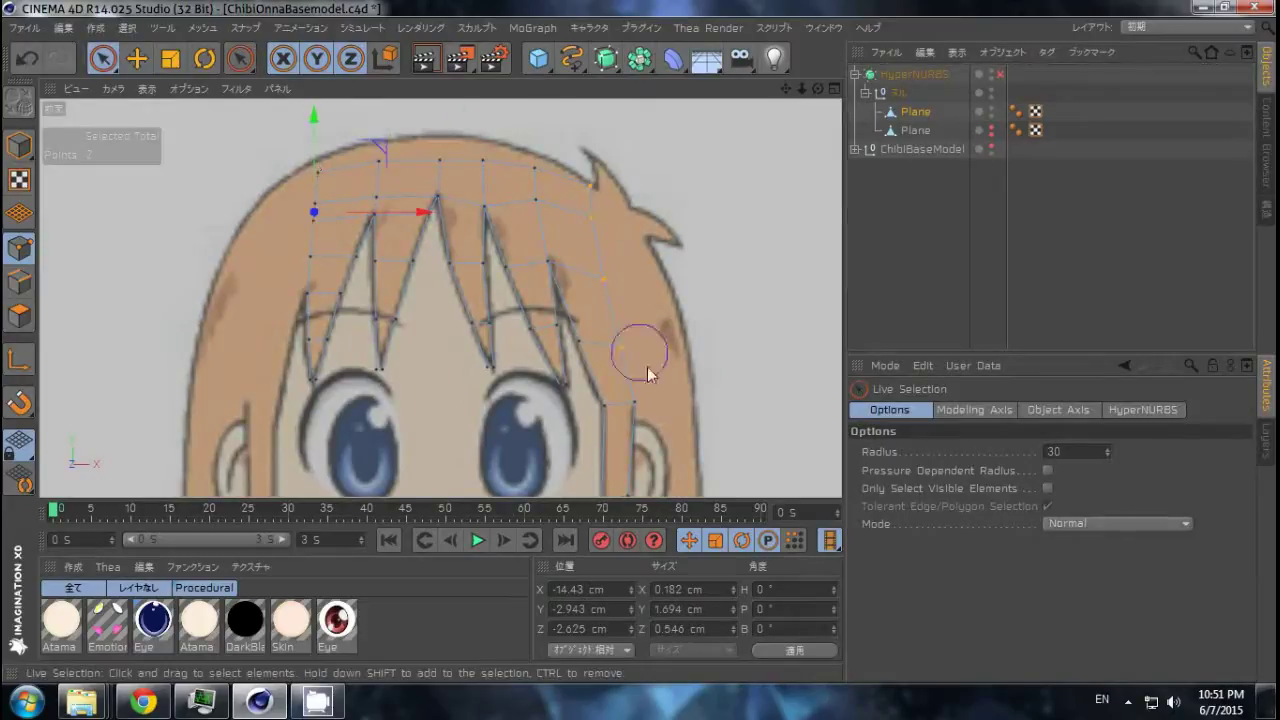
key(F5)
key(F3)
key(F4)
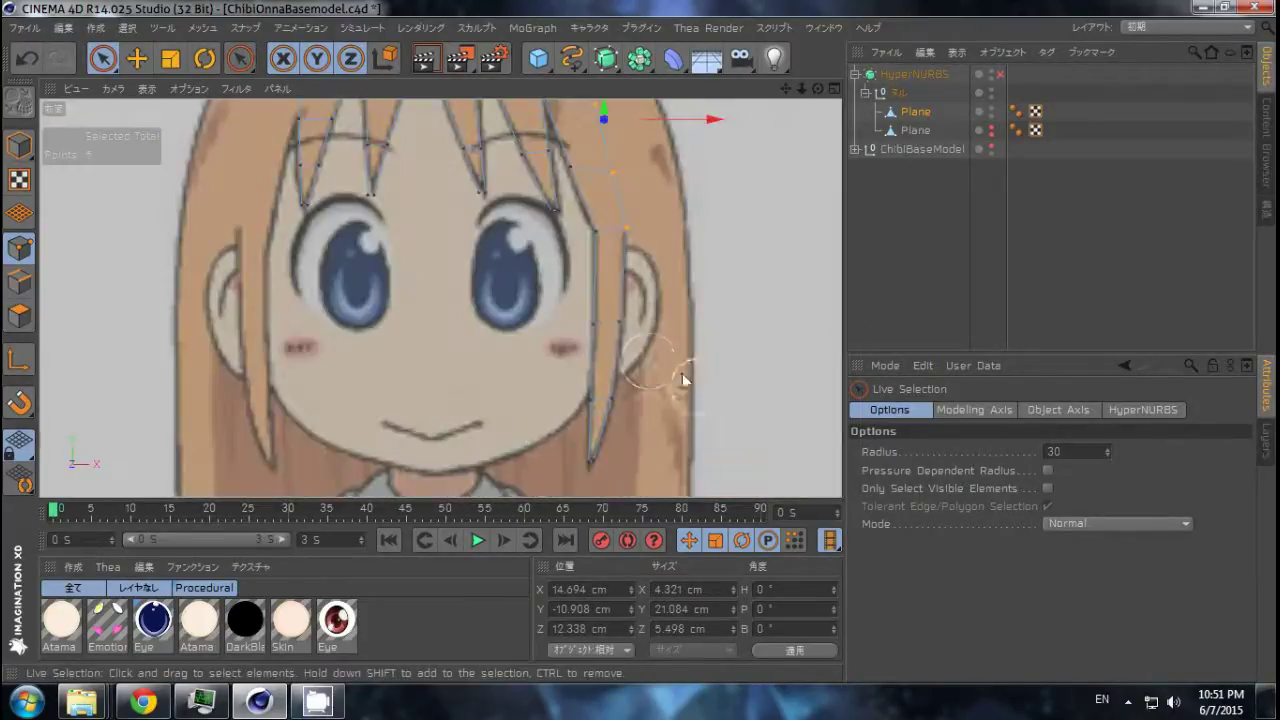
In the side view, select the points near the eye and along the lower left edge.
key(F5)
key(F3)
key(e)
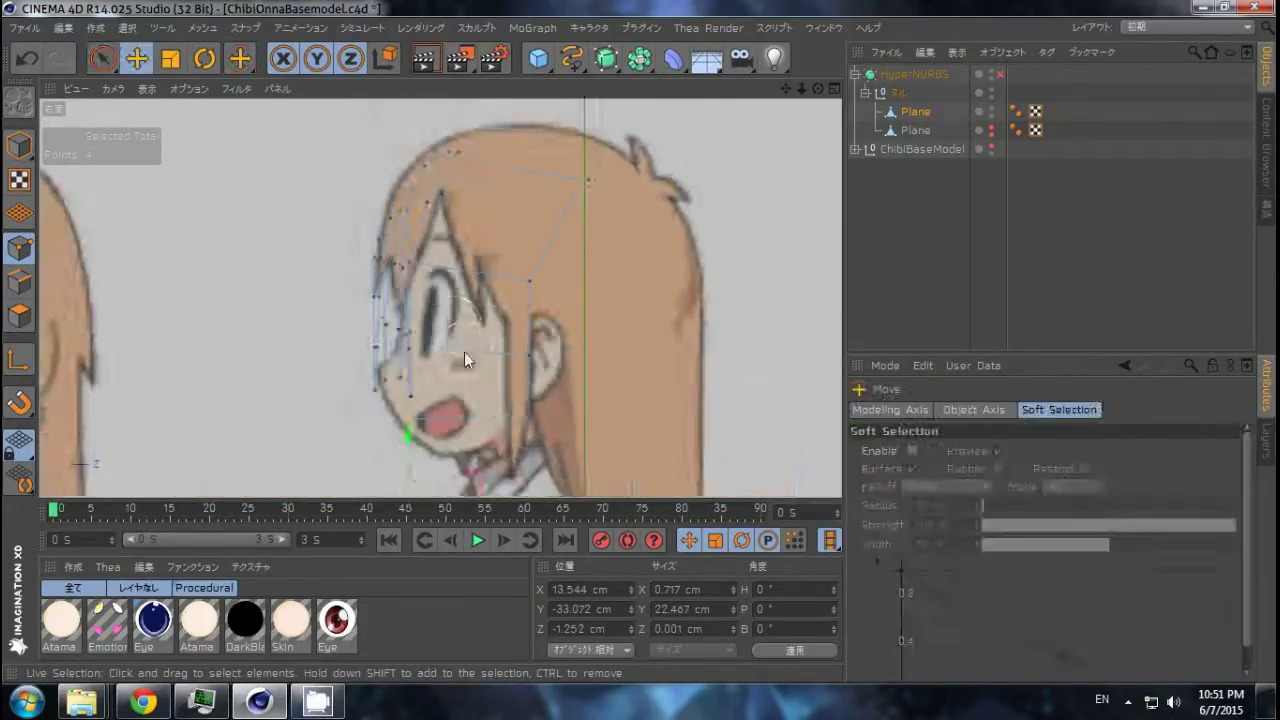
key(F1)
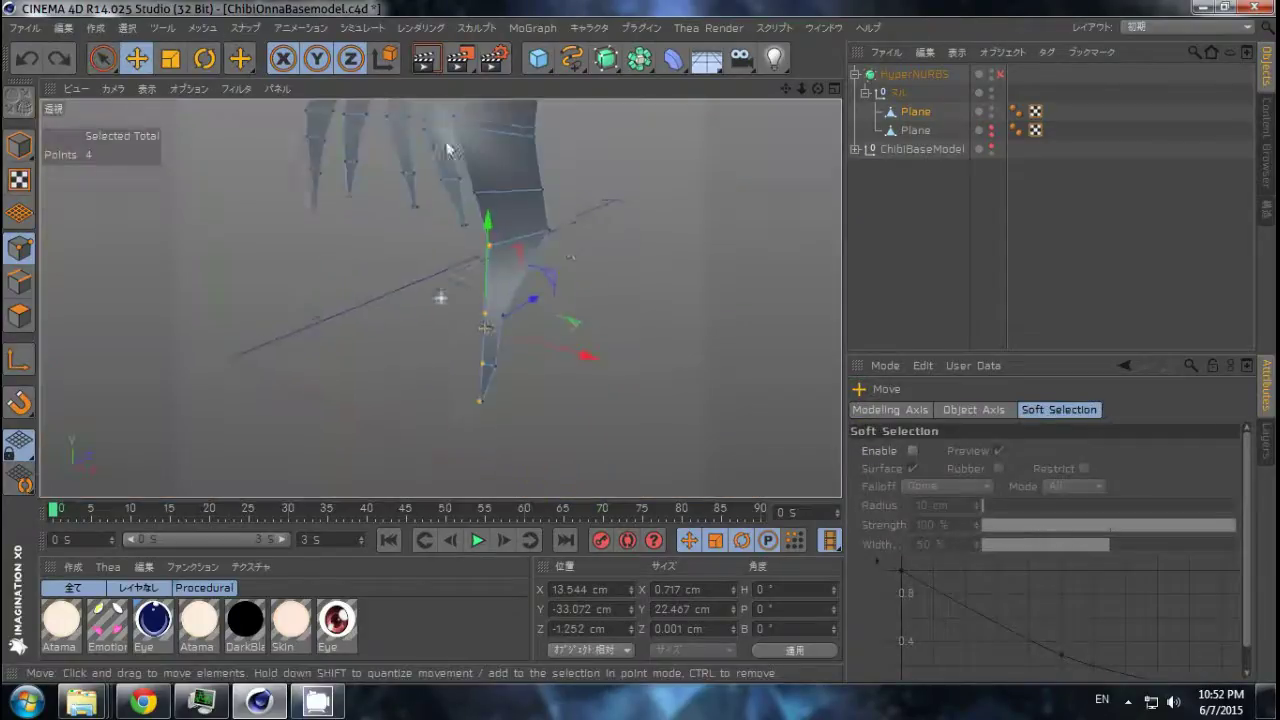
key(F3)
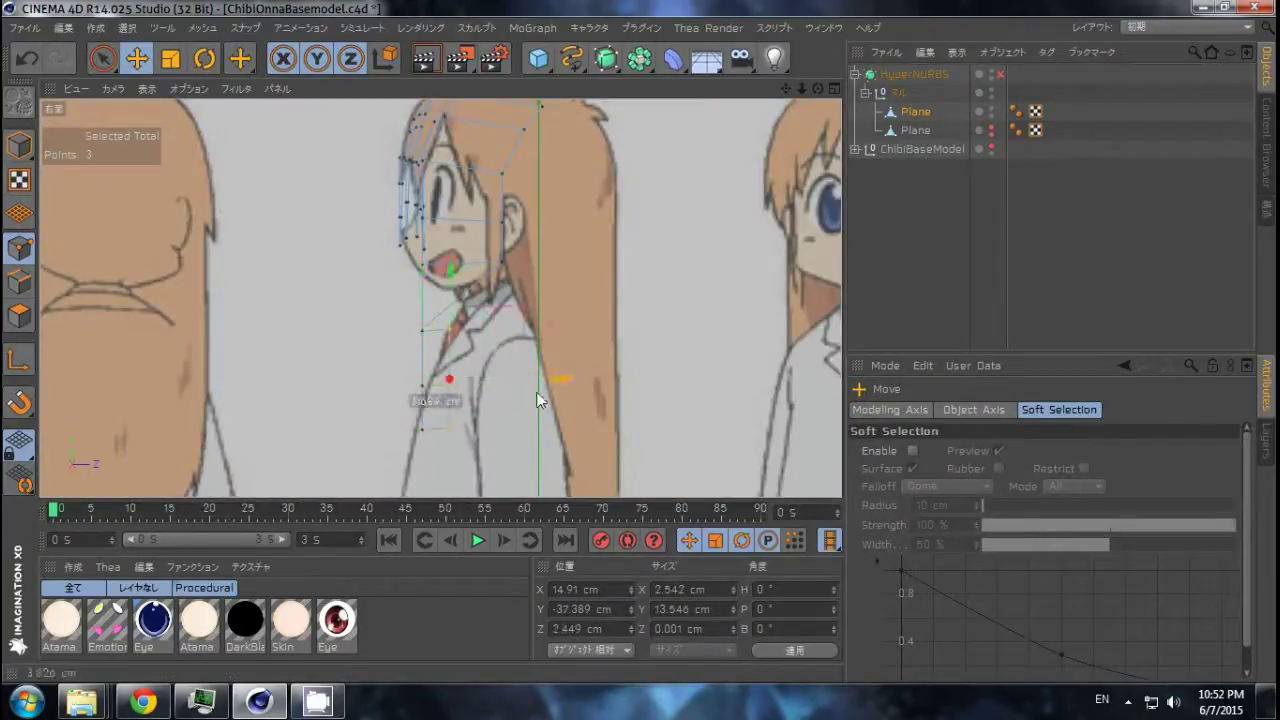
alt+middle_drag(537, 400, 571, 440)
key(space)
key(space)
key(space)
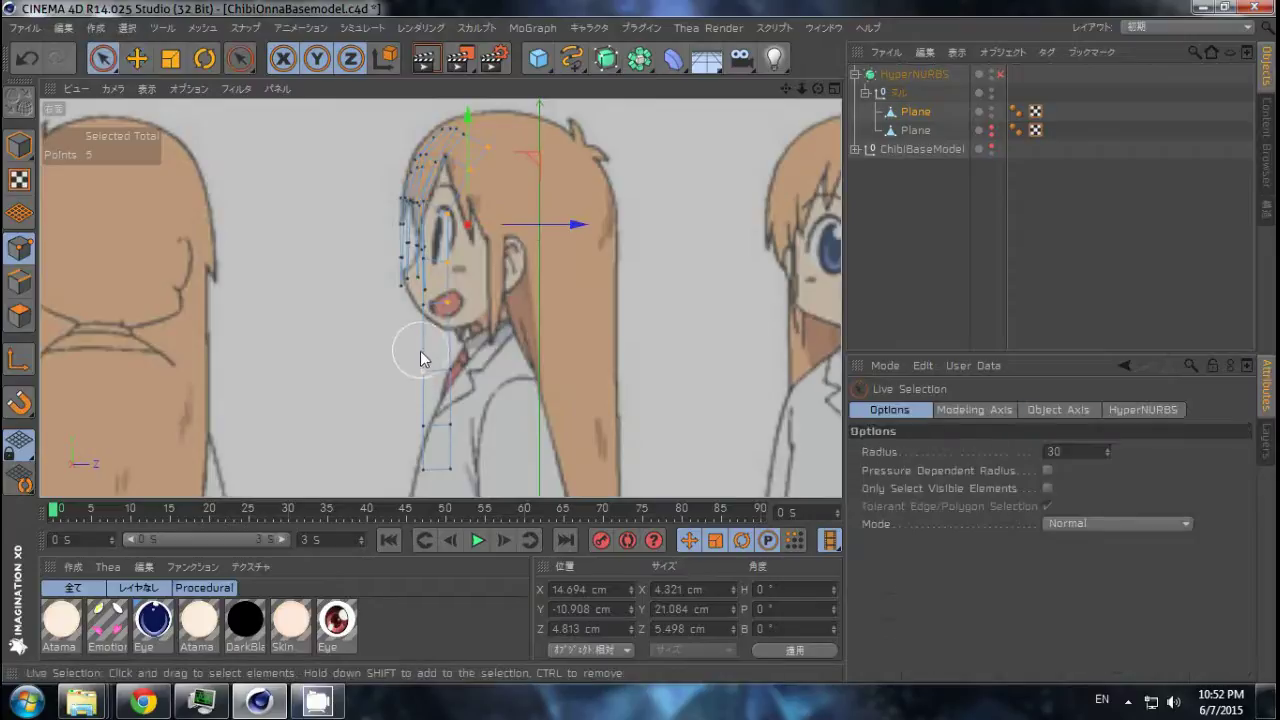
drag(422, 375, 426, 462)
mouse_move(472, 400)
alt+middle_down()
mouse_move(490, 366)
mouse_move(490, 386)
alt+middle_up()
Select a point near the eye, then eight points along the left edge for moving.
key(t)
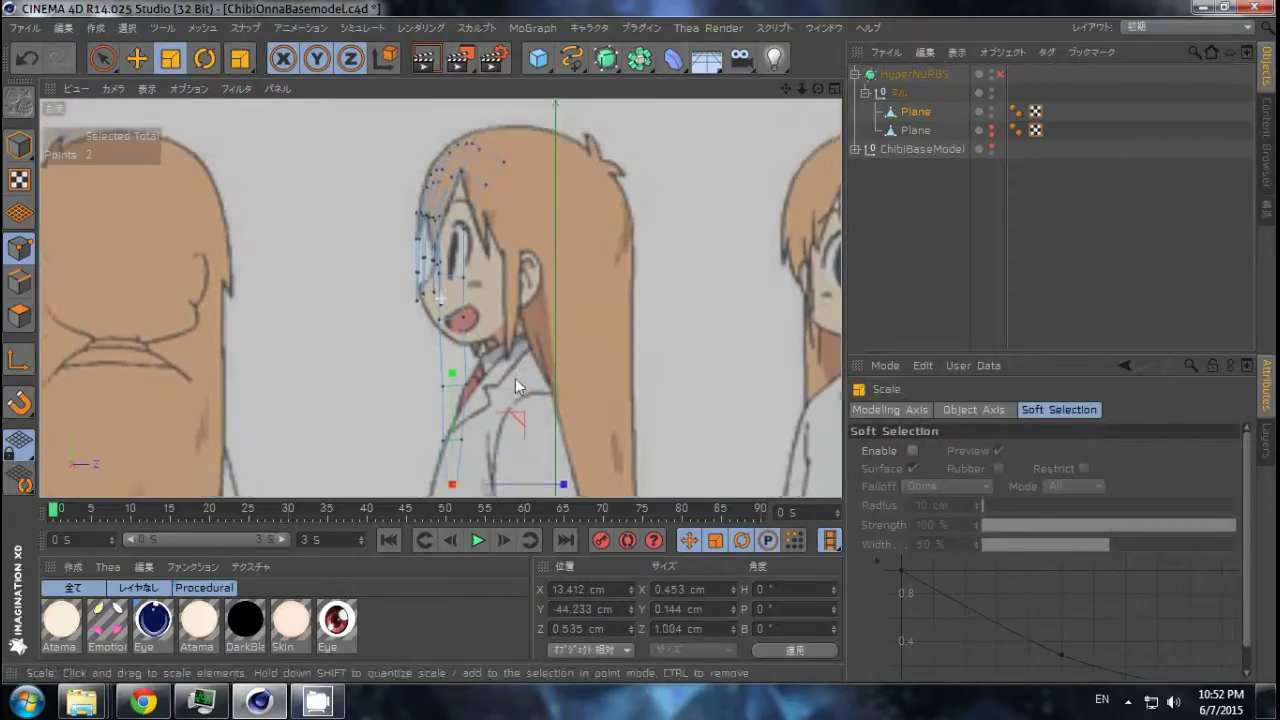
click(463, 287)
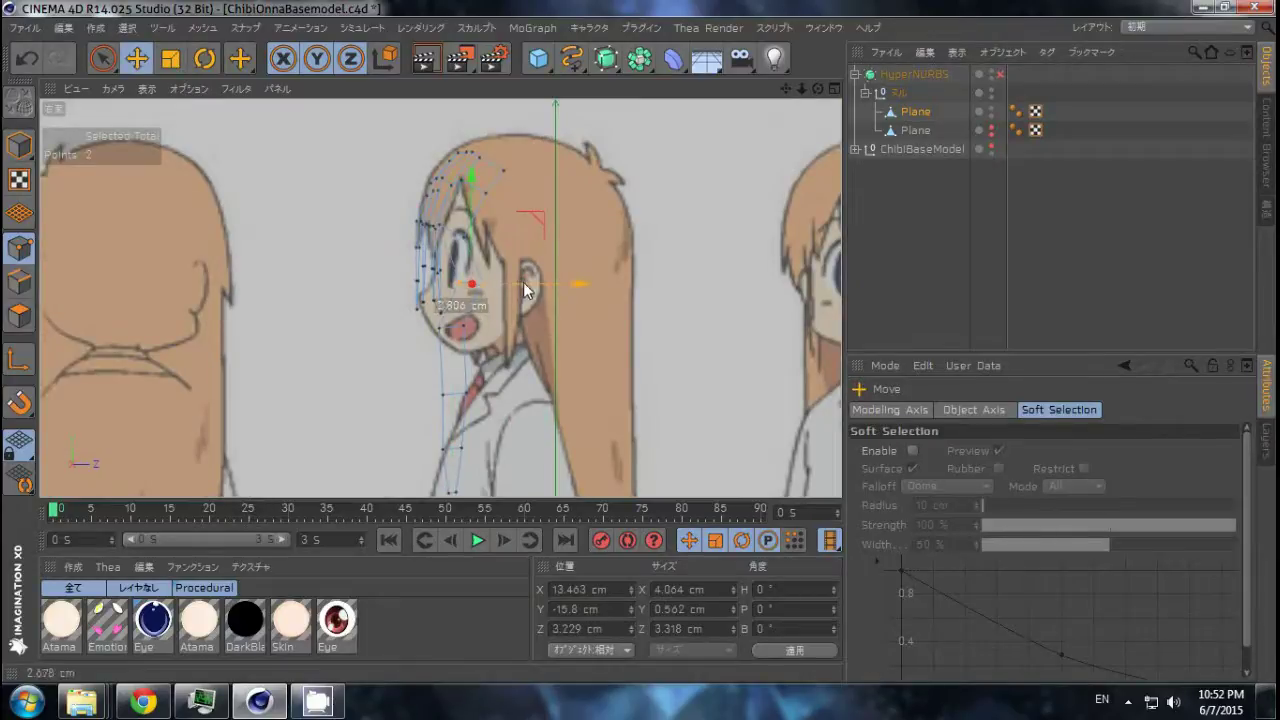
key(9)
drag(430, 300, 457, 235)
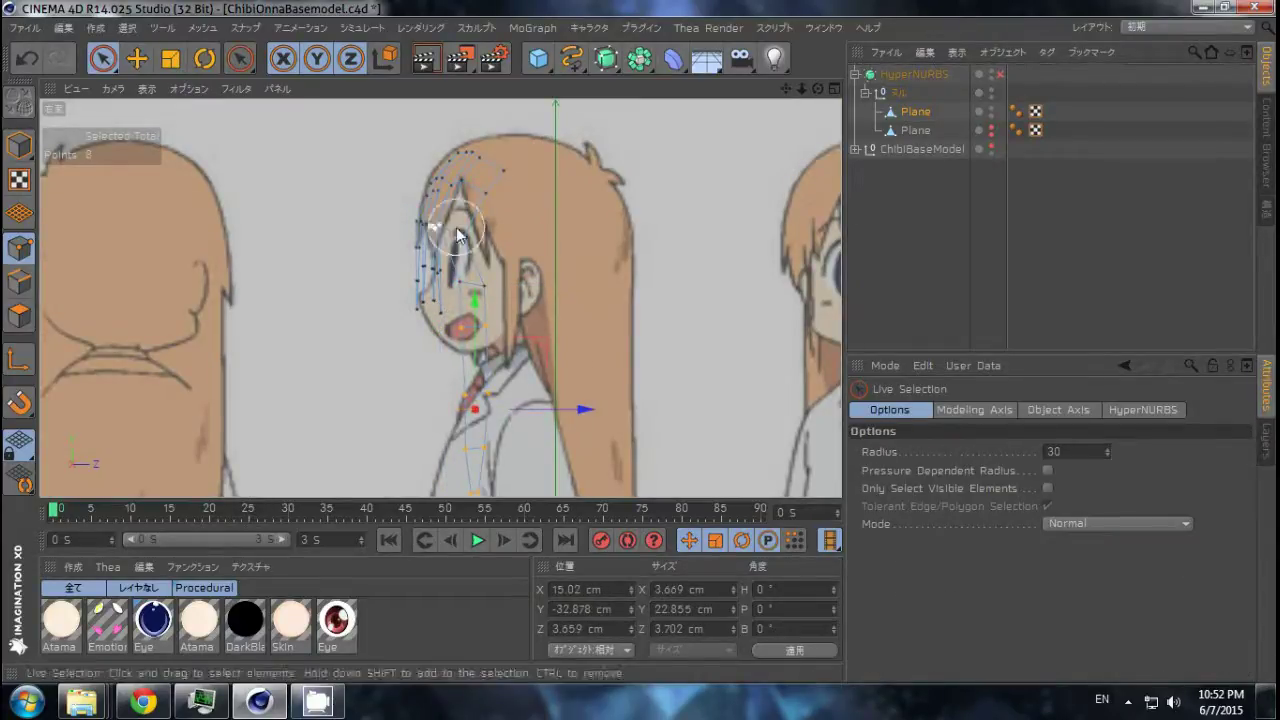
key(e)
Orbit the perspective view to inspect the hair plane, then return to the front view.
middle_click(542, 239)
middle_click(378, 222)
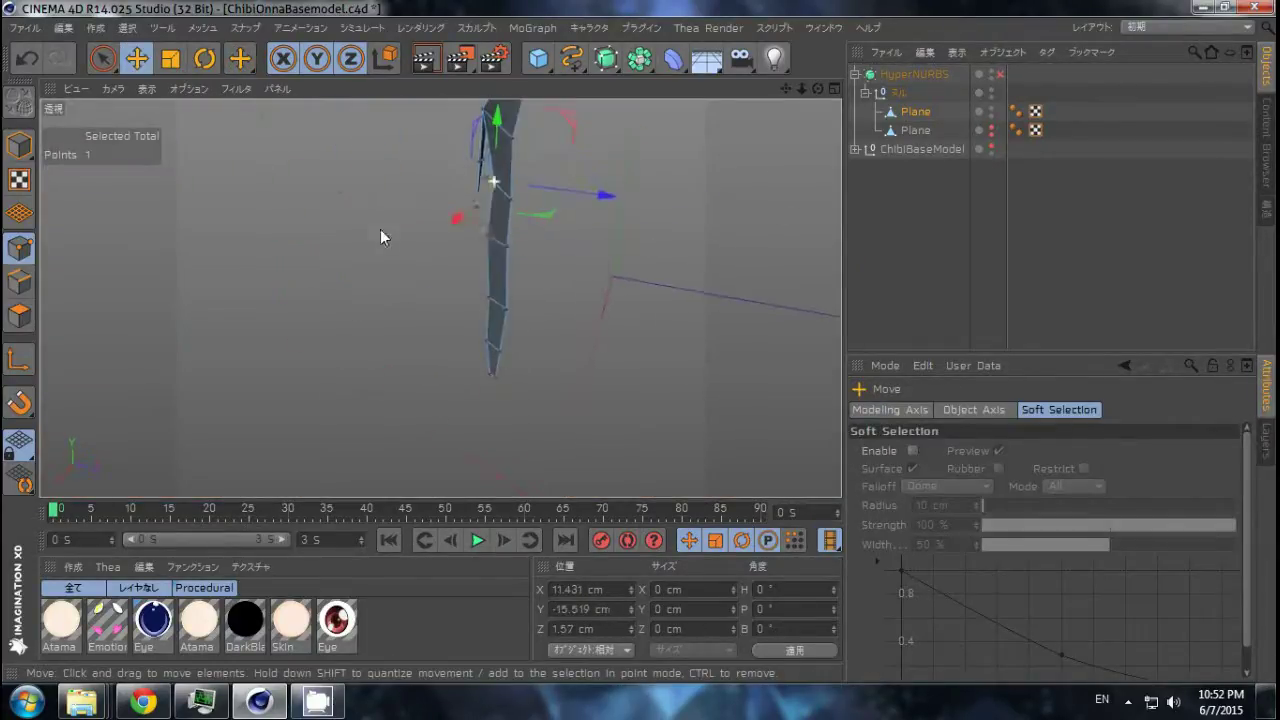
mouse_move(380, 237)
alt+mouse_down()
mouse_move(517, 229)
mouse_move(534, 297)
mouse_move(726, 309)
mouse_move(580, 224)
mouse_move(470, 329)
mouse_move(566, 334)
mouse_move(523, 388)
mouse_move(584, 368)
mouse_move(484, 389)
mouse_move(462, 441)
alt+mouse_up()
middle_click(462, 441)
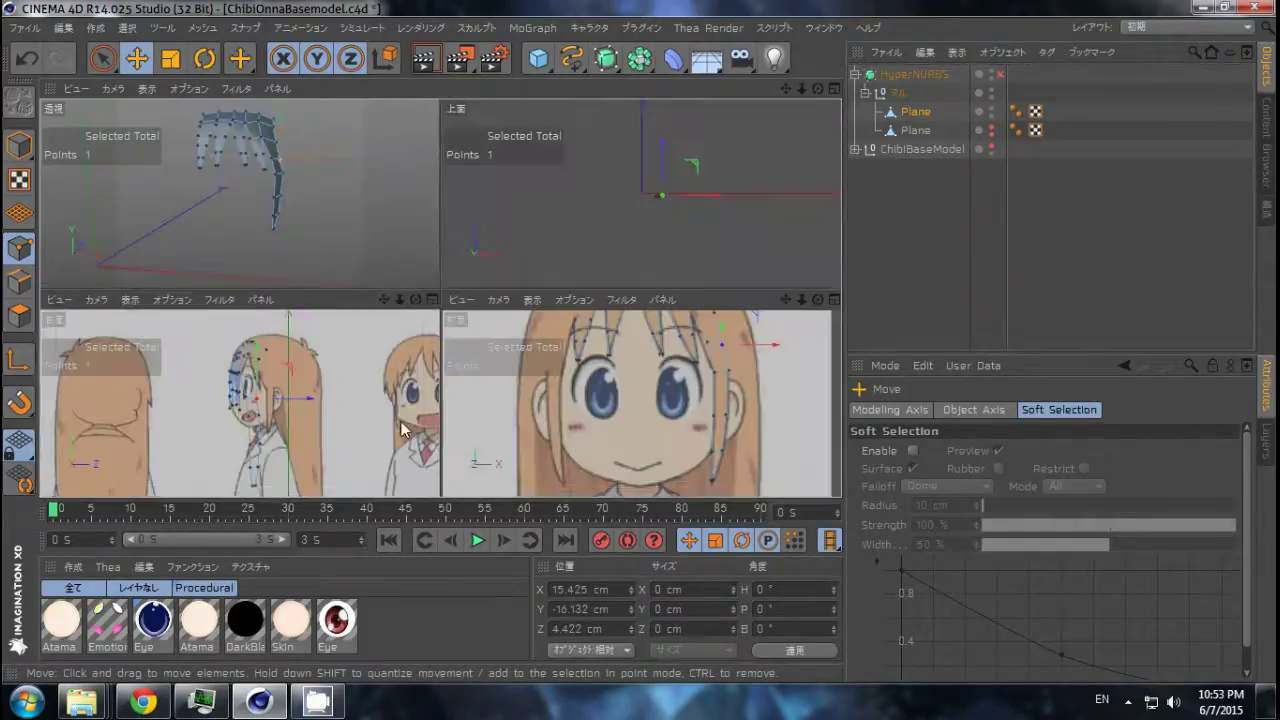
middle_click(400, 430)
key(F1)
alt+drag(448, 218, 609, 260)
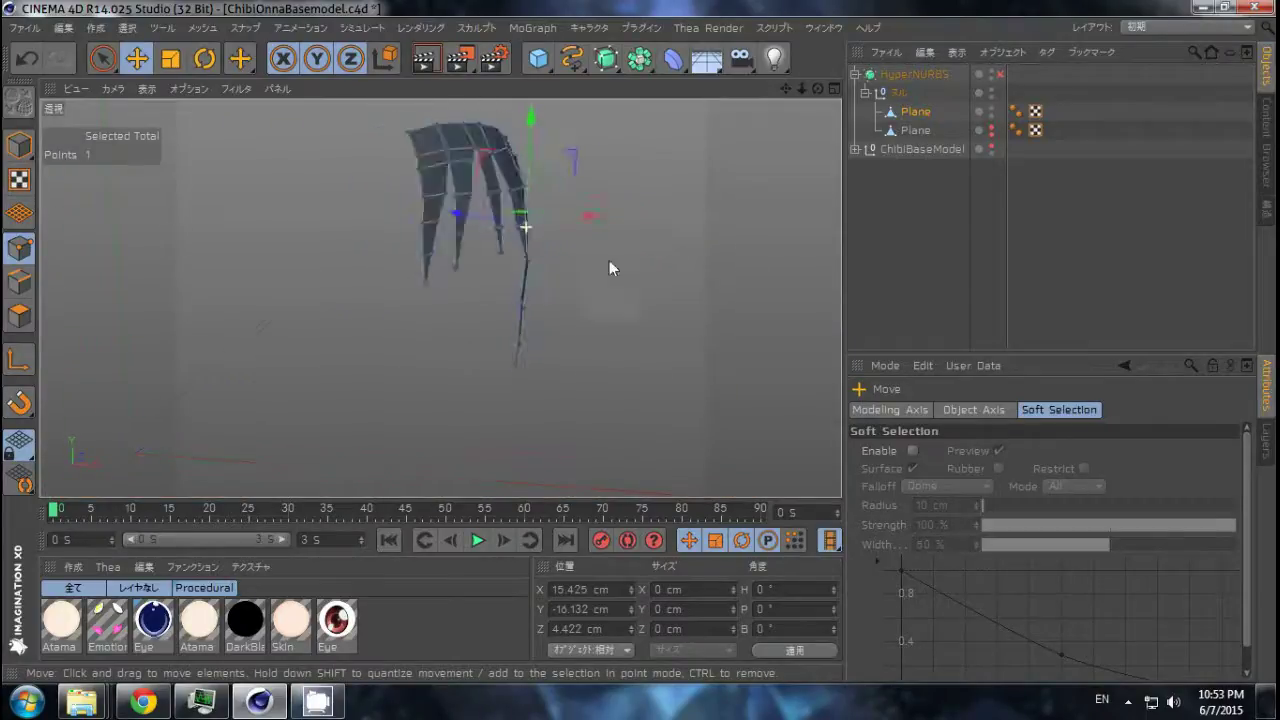
middle_click(479, 249)
middle_click(415, 390)
key(F4)
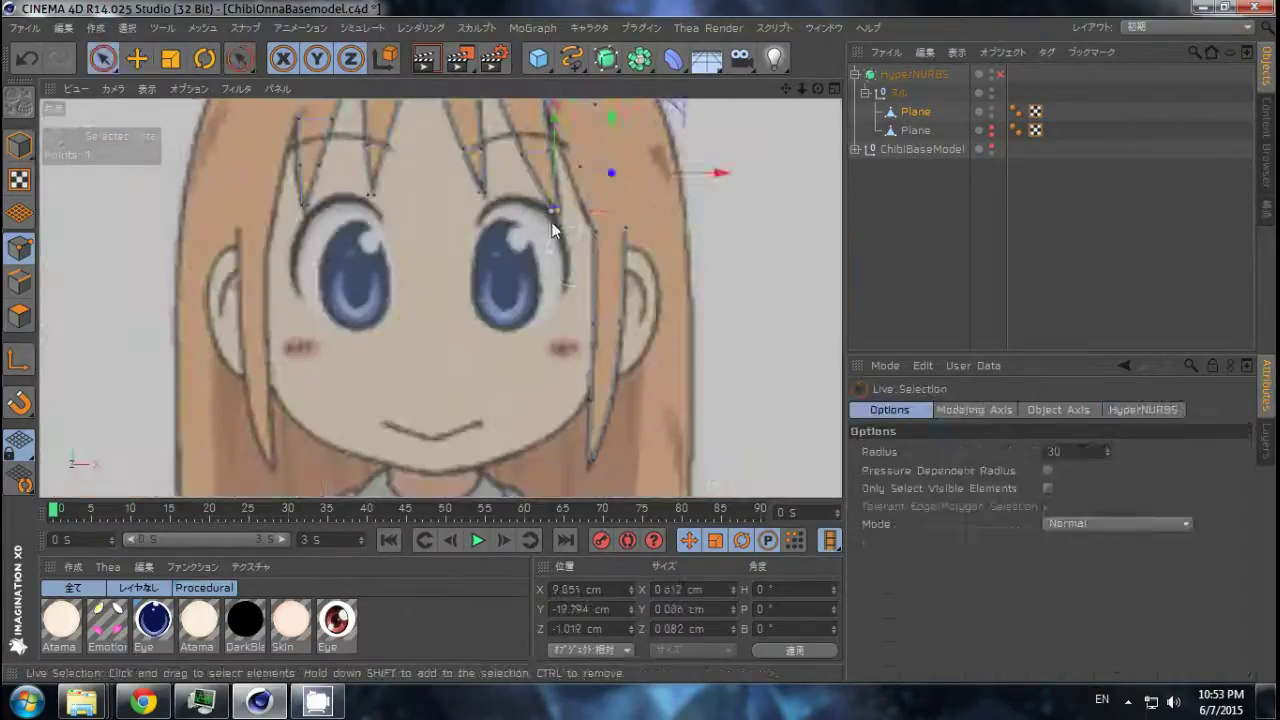
scroll(583, 263, up, 3)
In the side view, move bang strand points down and sideways to match the reference.
key(F1)
key(space)
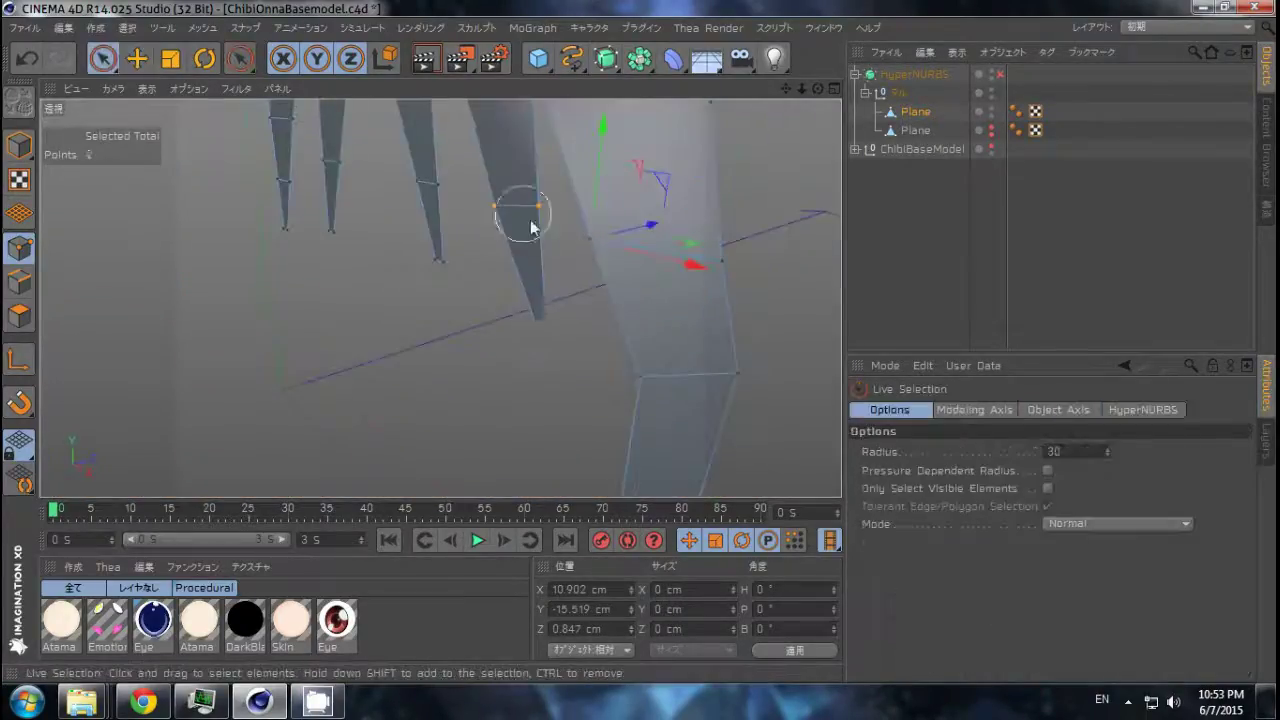
key(F3)
scroll(440, 340, up, 3)
key(r)
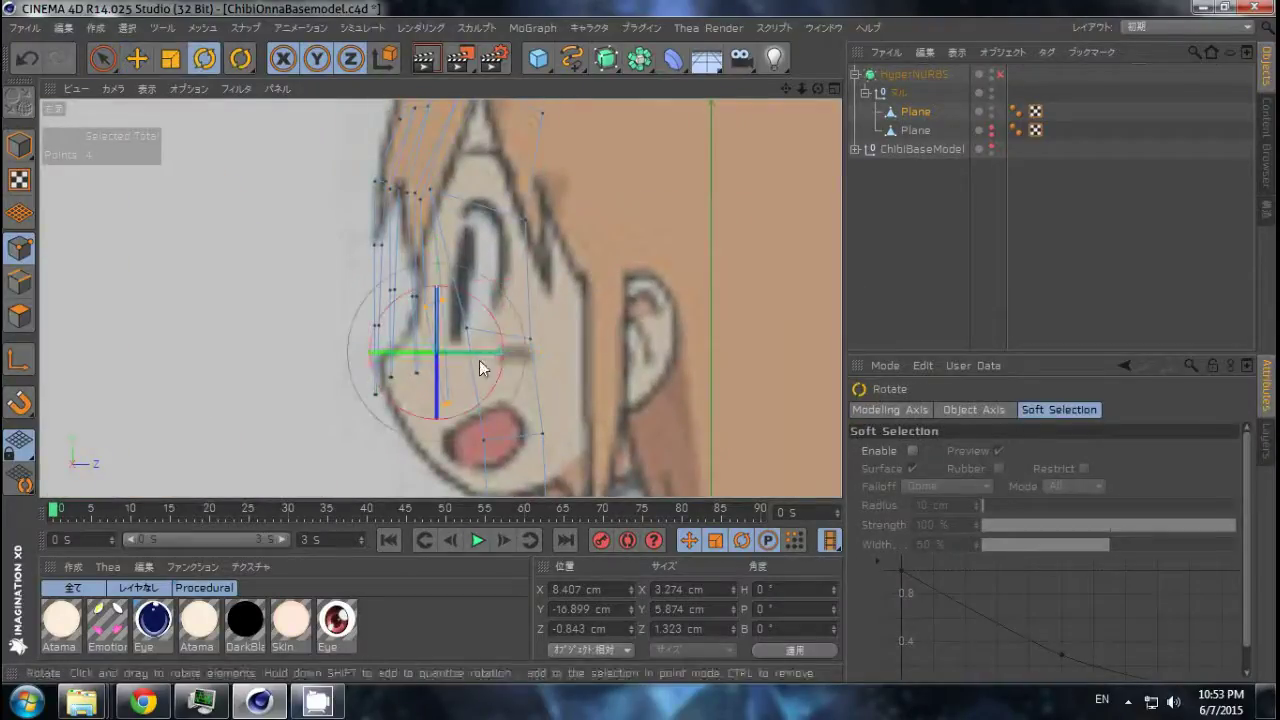
key(space)
click(448, 404)
key(space)
key(space)
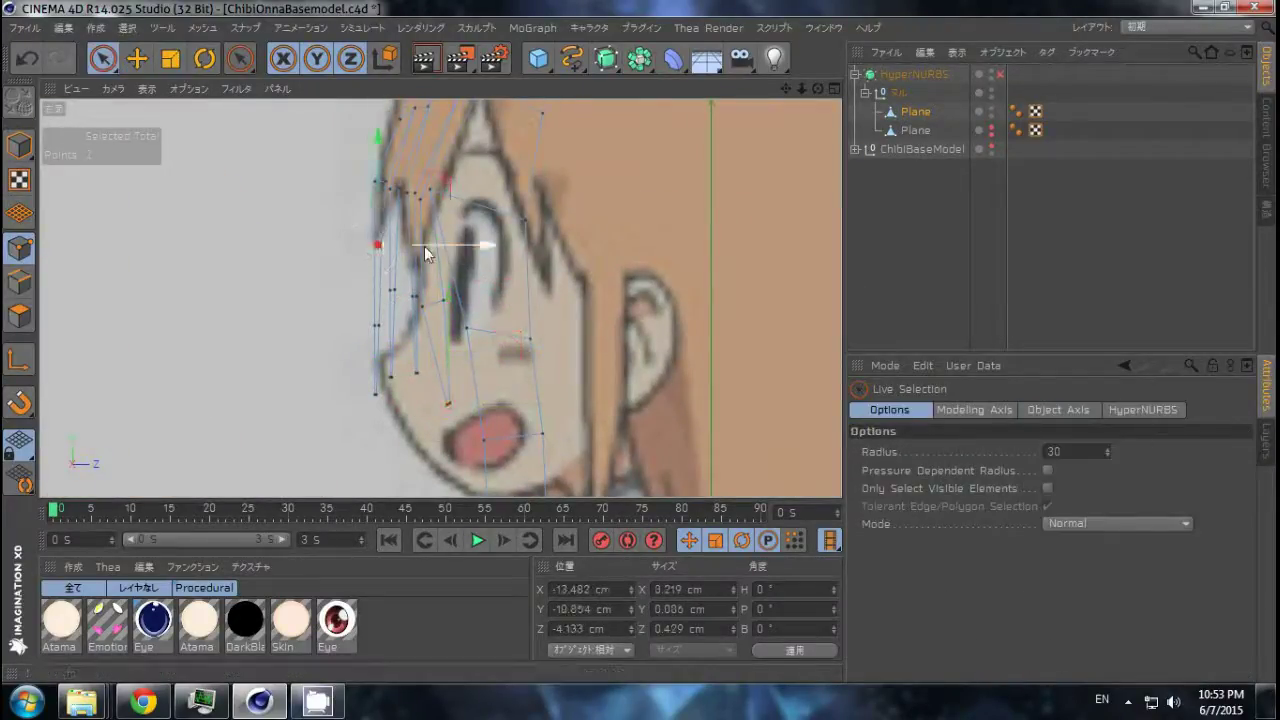
drag(425, 254, 450, 332)
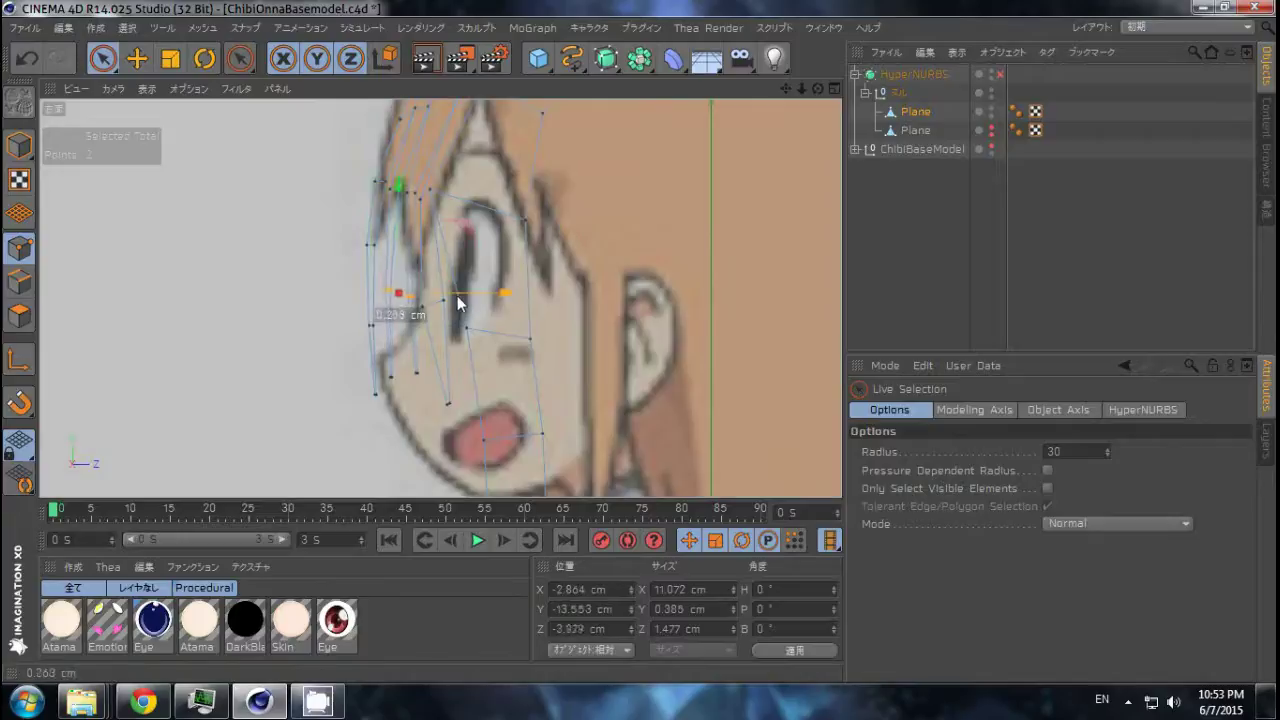
alt+middle_drag(457, 300, 514, 329)
click(385, 235)
drag(471, 243, 471, 240)
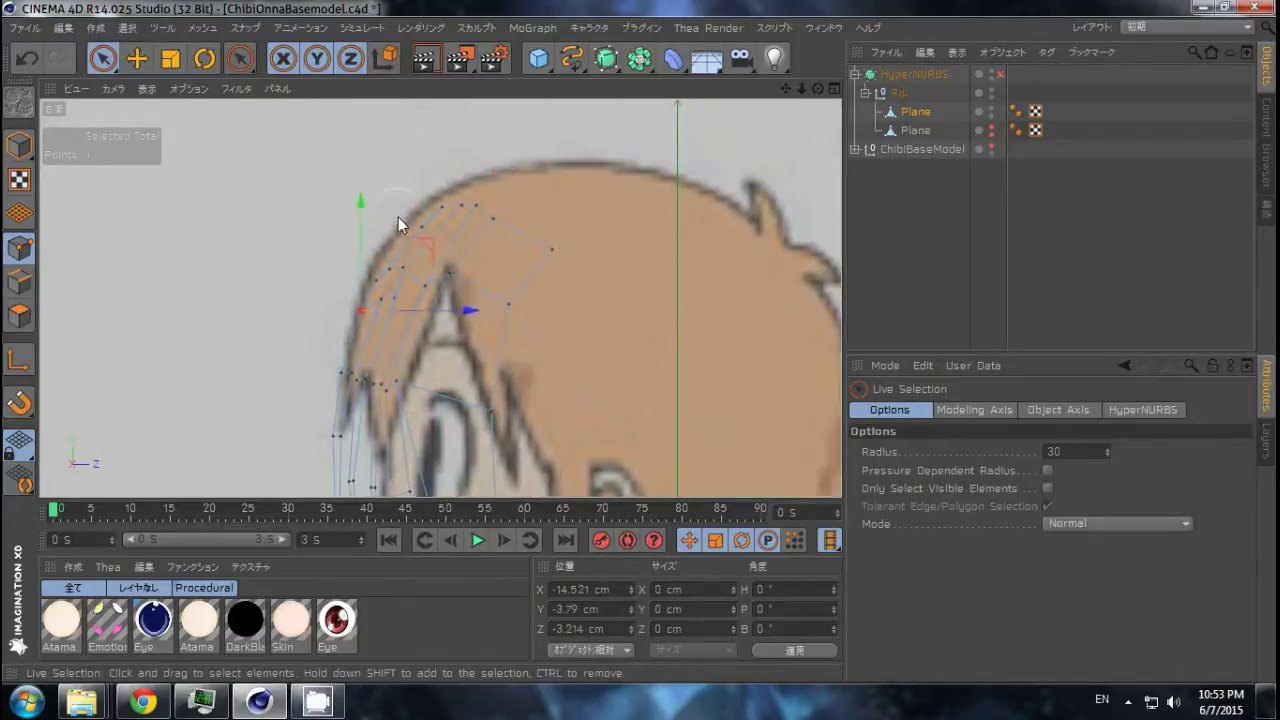
Return to an enlarged front view of the face.
middle_click(476, 229)
middle_click(587, 347)
scroll(395, 324, down, 5)
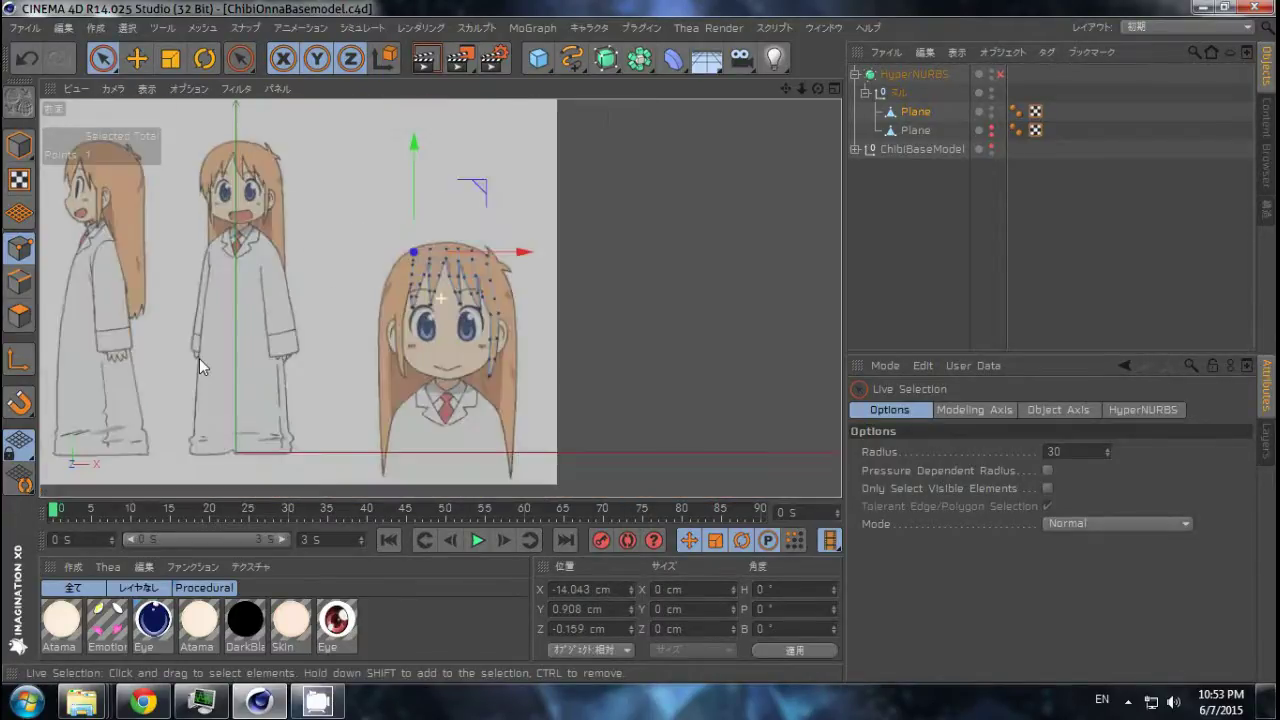
scroll(336, 342, up, 3)
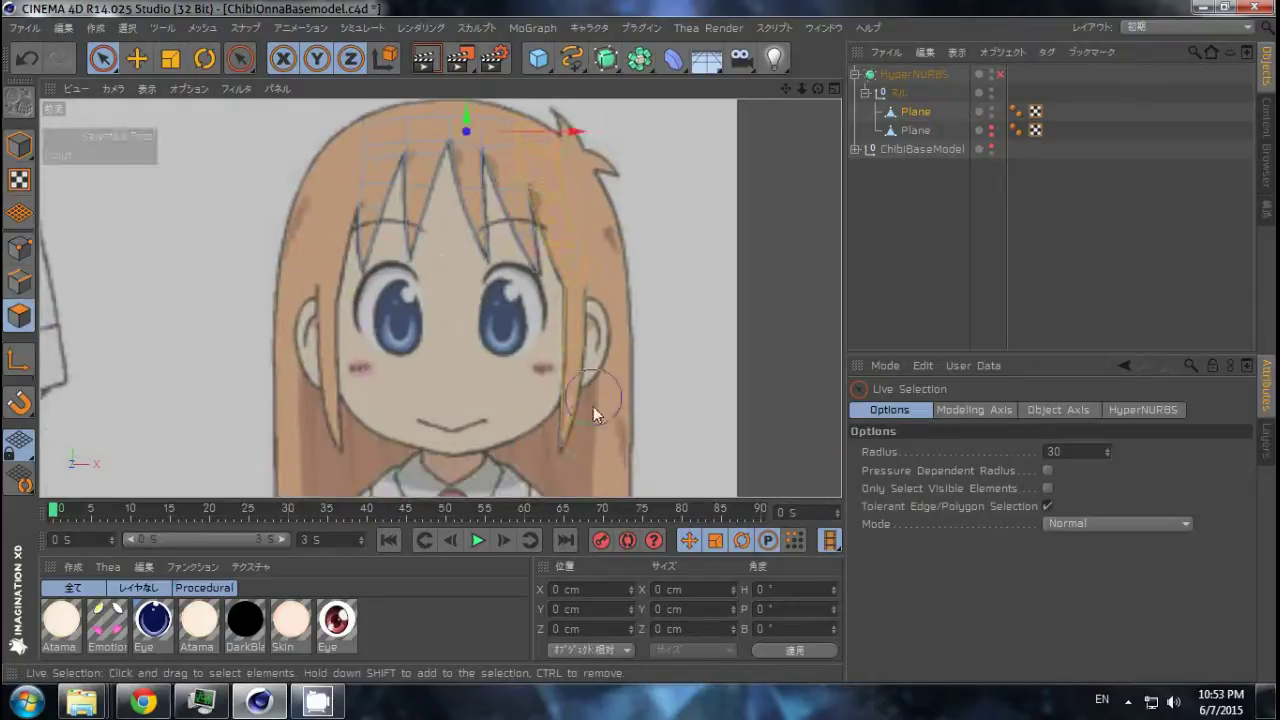
Apply a mesh command to the side-lock selection and review it in perspective and front views.
right_click(578, 397)
click(615, 614)
key(r)
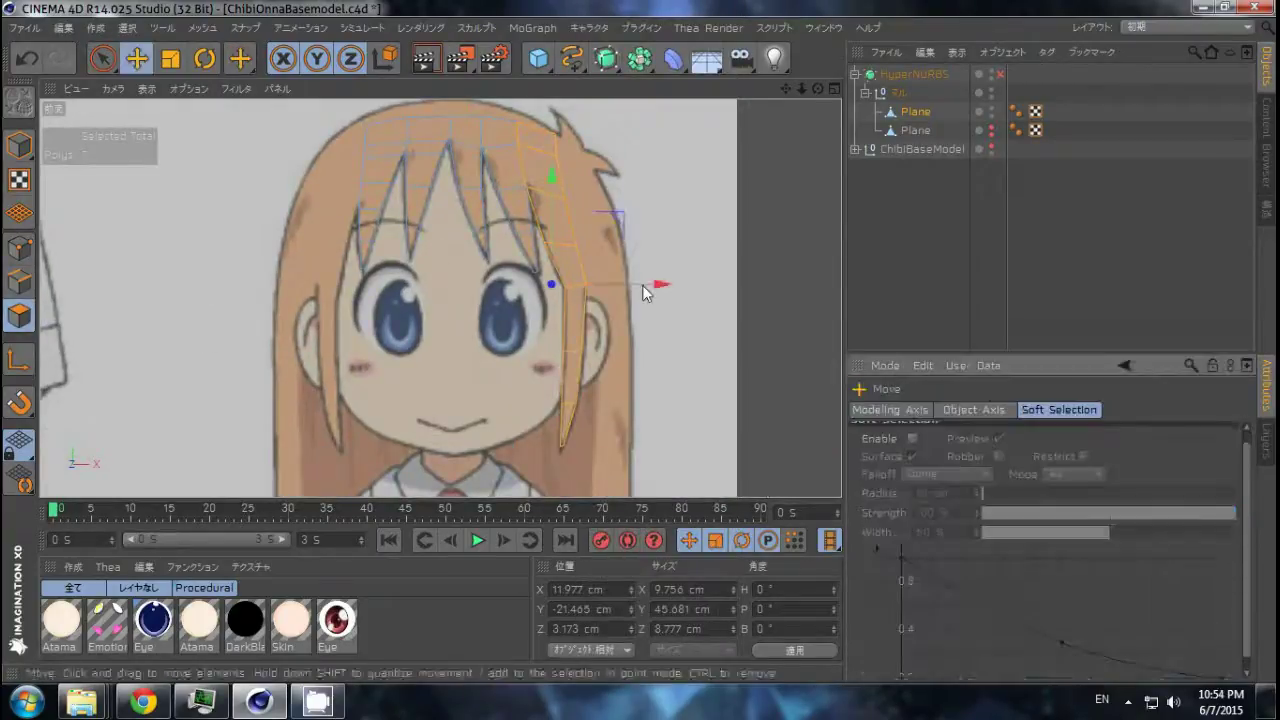
middle_click(271, 292)
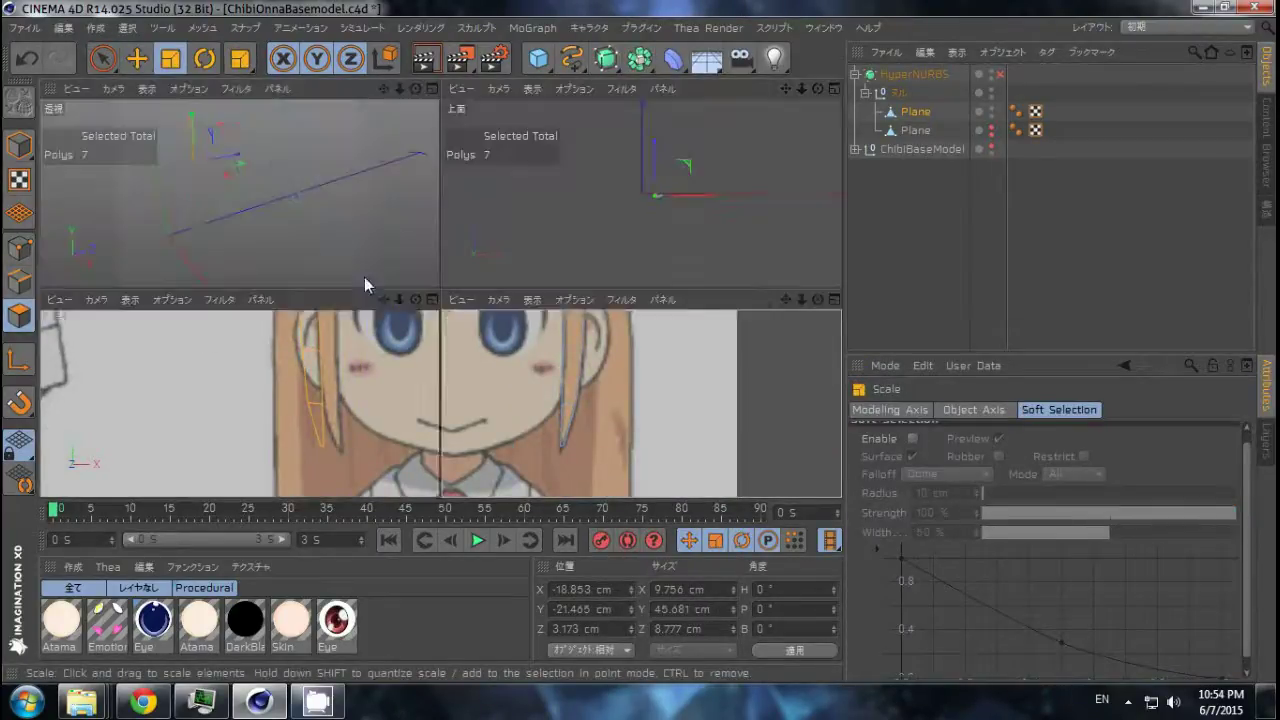
middle_click(364, 277)
key(ctrl+a)
alt+drag(565, 275, 357, 280)
middle_click(357, 280)
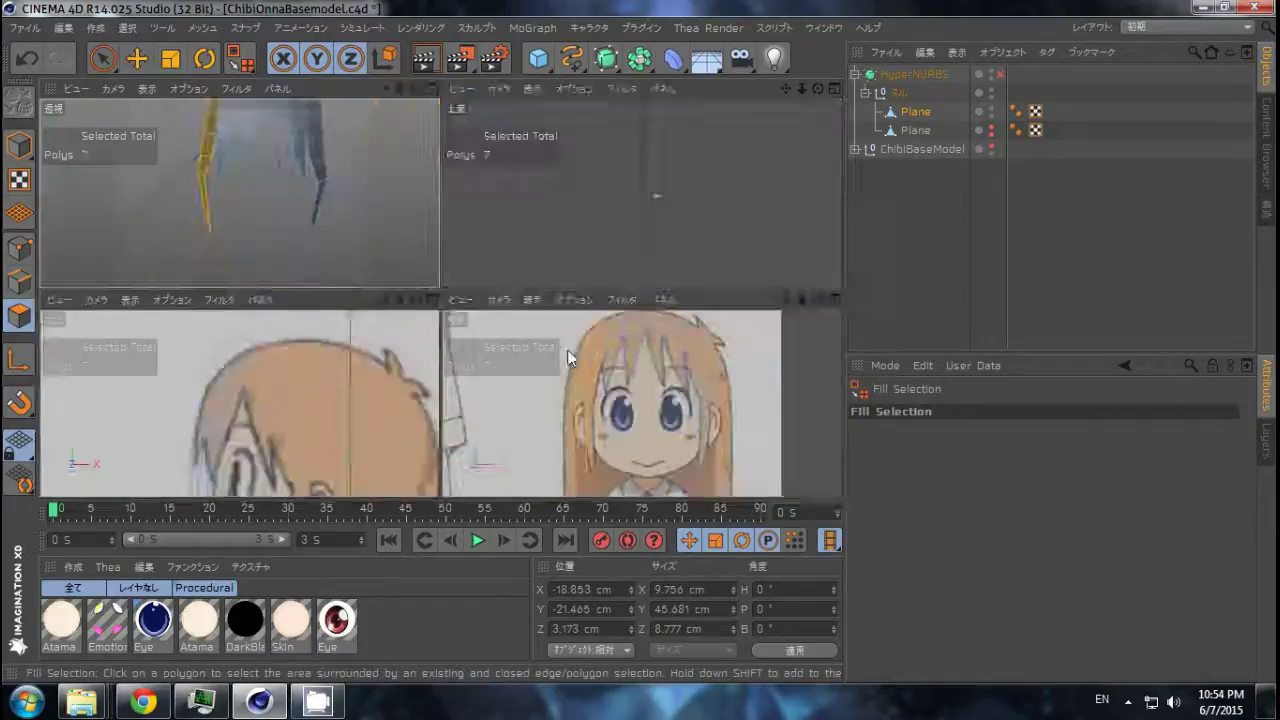
middle_click(412, 318)
key(e)
key(Return)
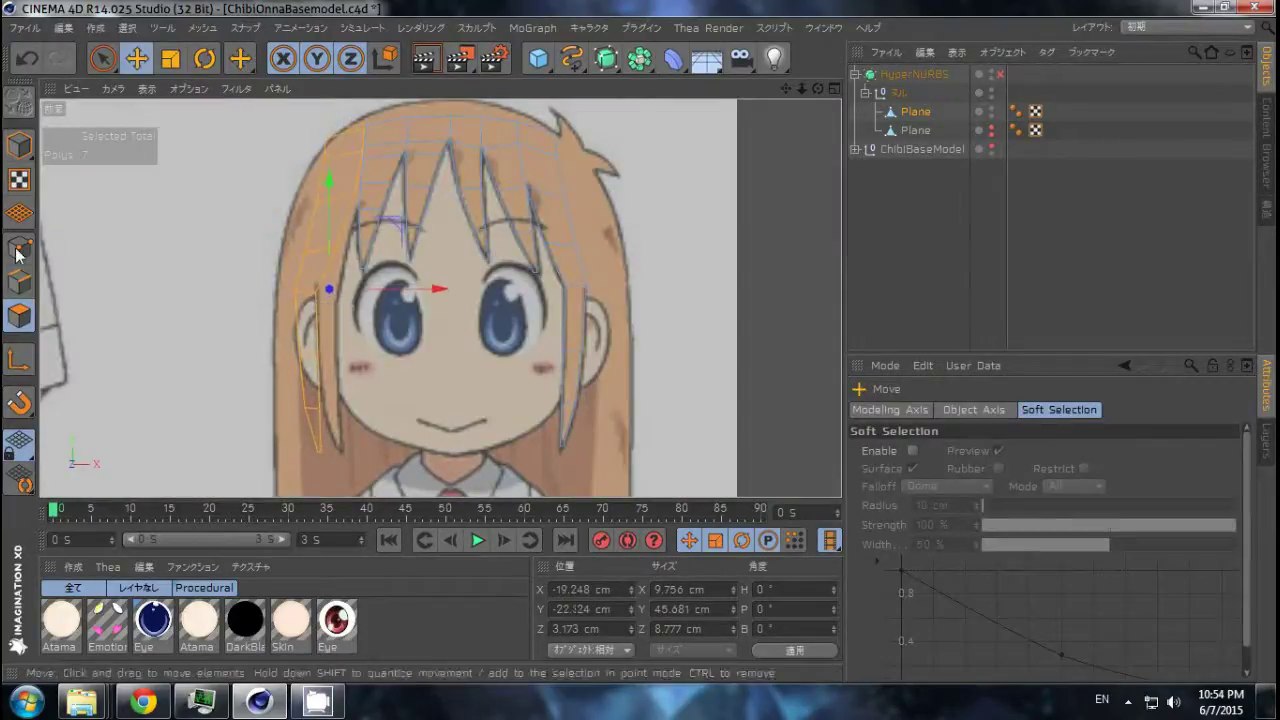
scroll(517, 298, up, 5)
Select points on the top of the hair along the left edge near the eye.
key(9)
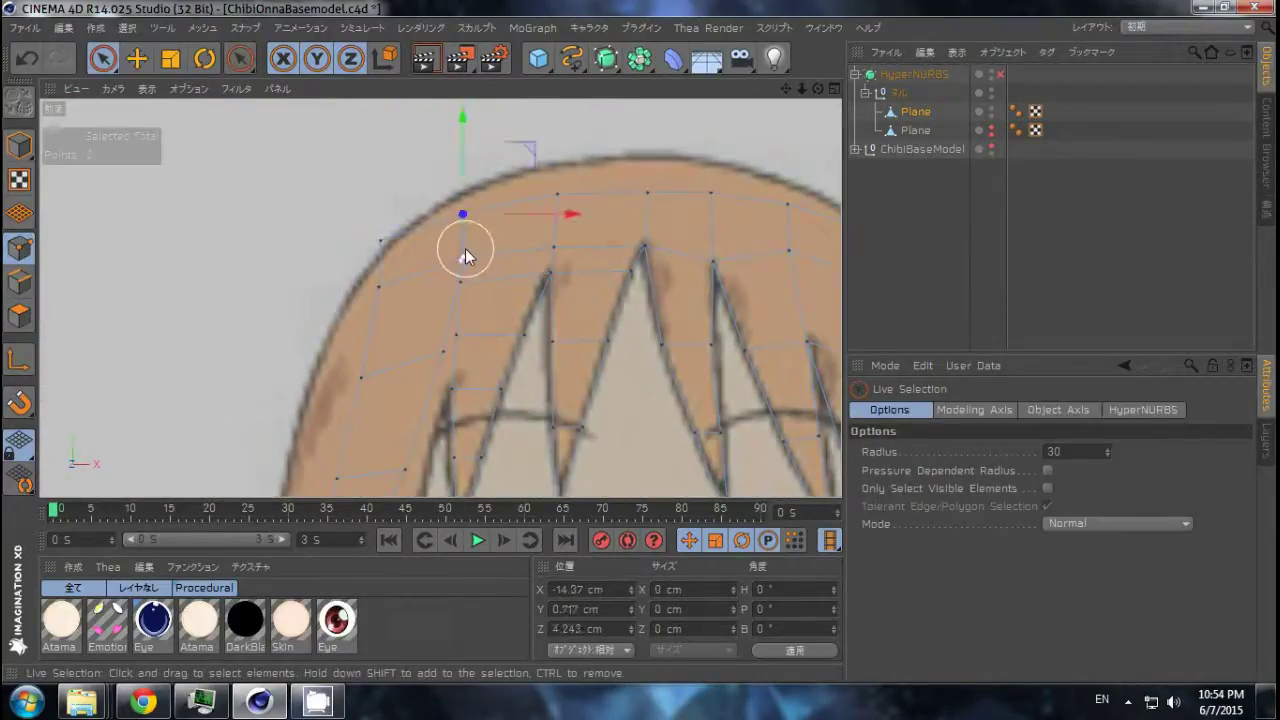
click(461, 258)
alt+middle_drag(446, 332, 490, 270)
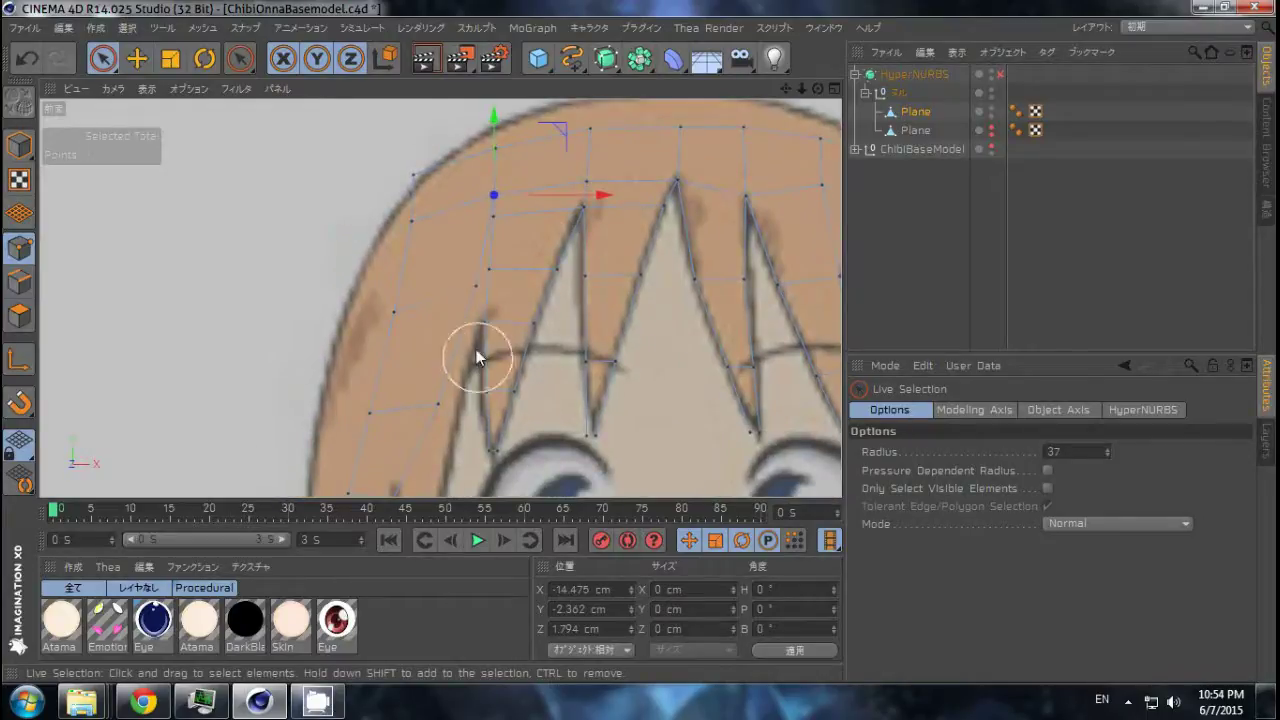
scroll(411, 150, down, 3)
drag(397, 202, 414, 329)
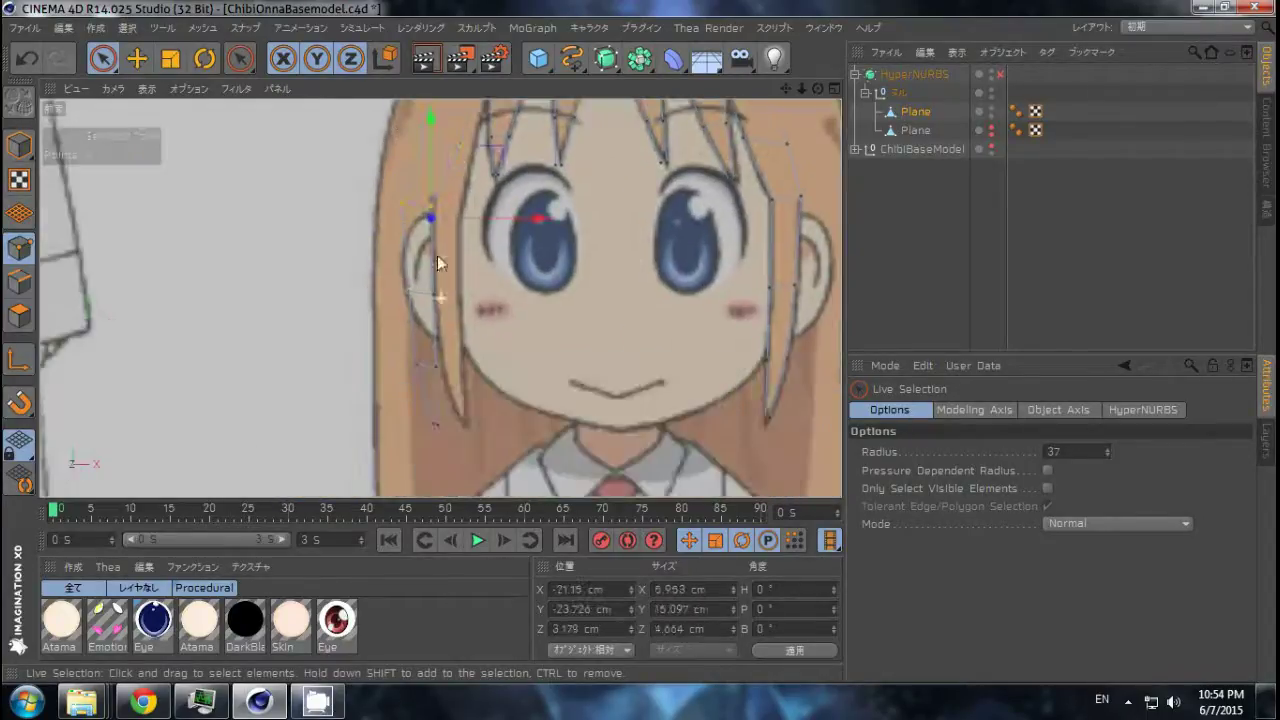
scroll(541, 291, up, 4)
click(458, 232)
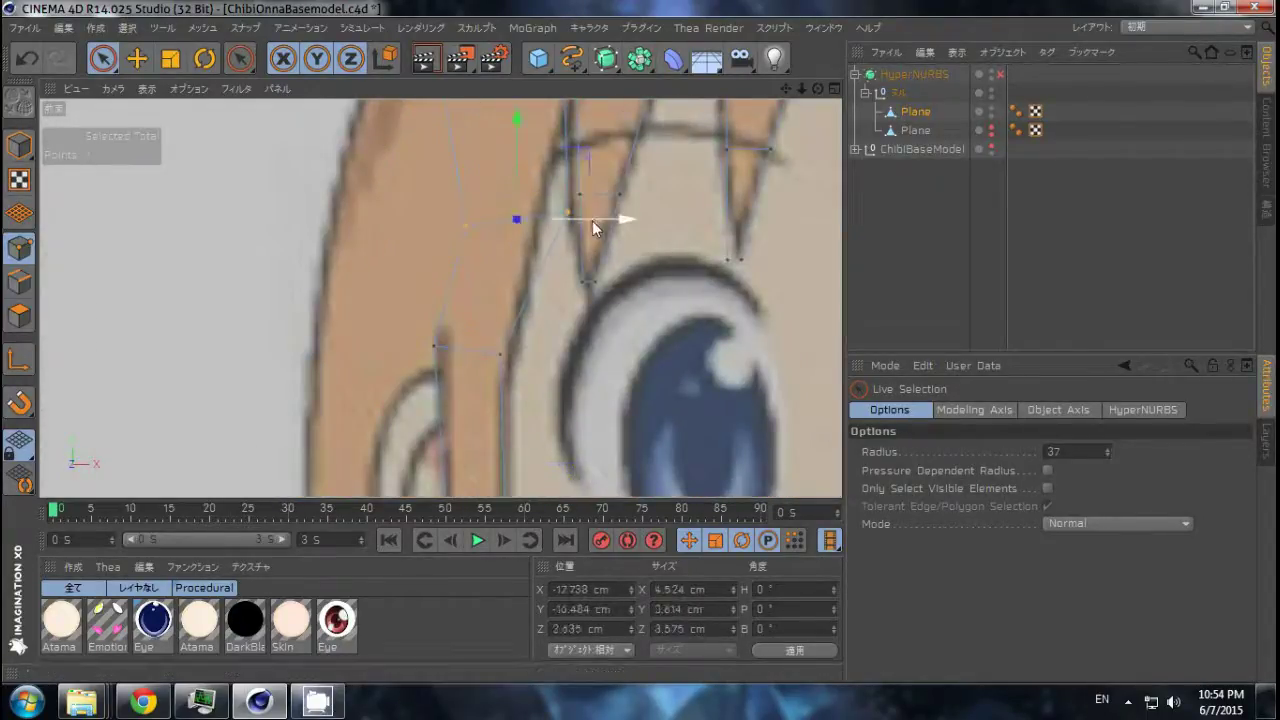
scroll(567, 222, down, 2)
scroll(606, 225, up, 2)
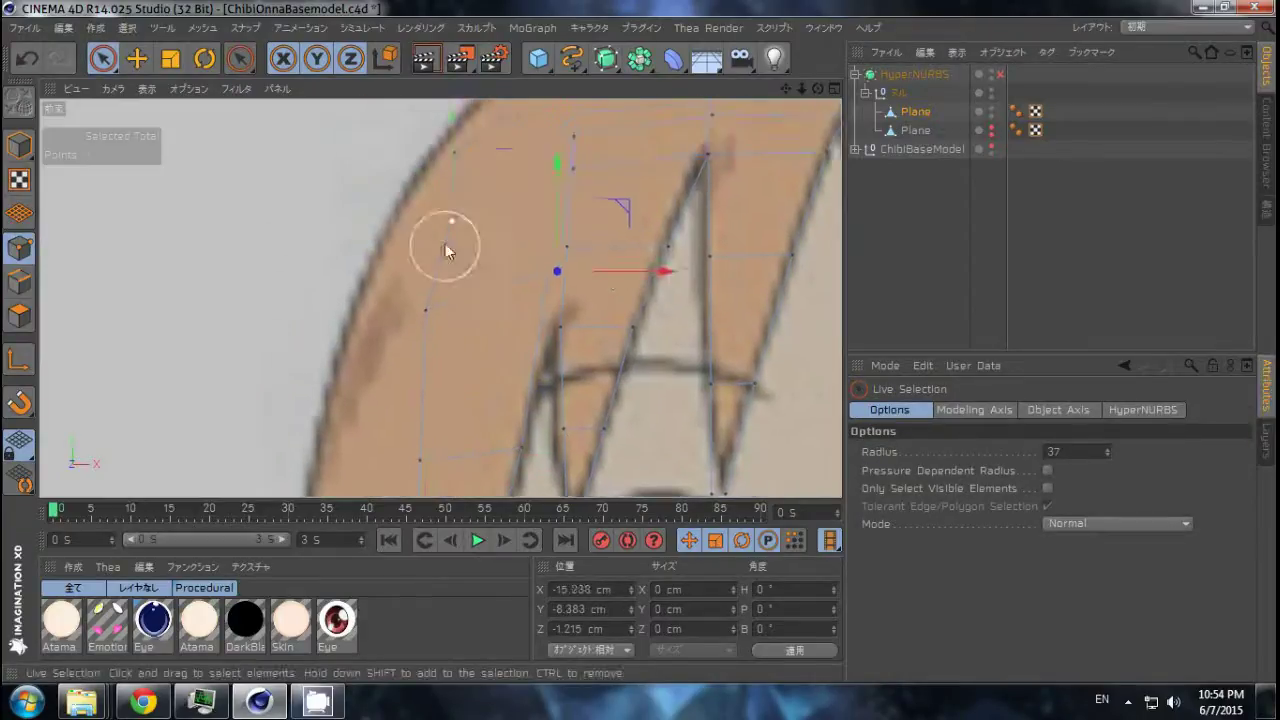
click(443, 228)
scroll(532, 222, down, 1)
Cut a new loop across the top of the hair and nudge the selected points.
key(k)
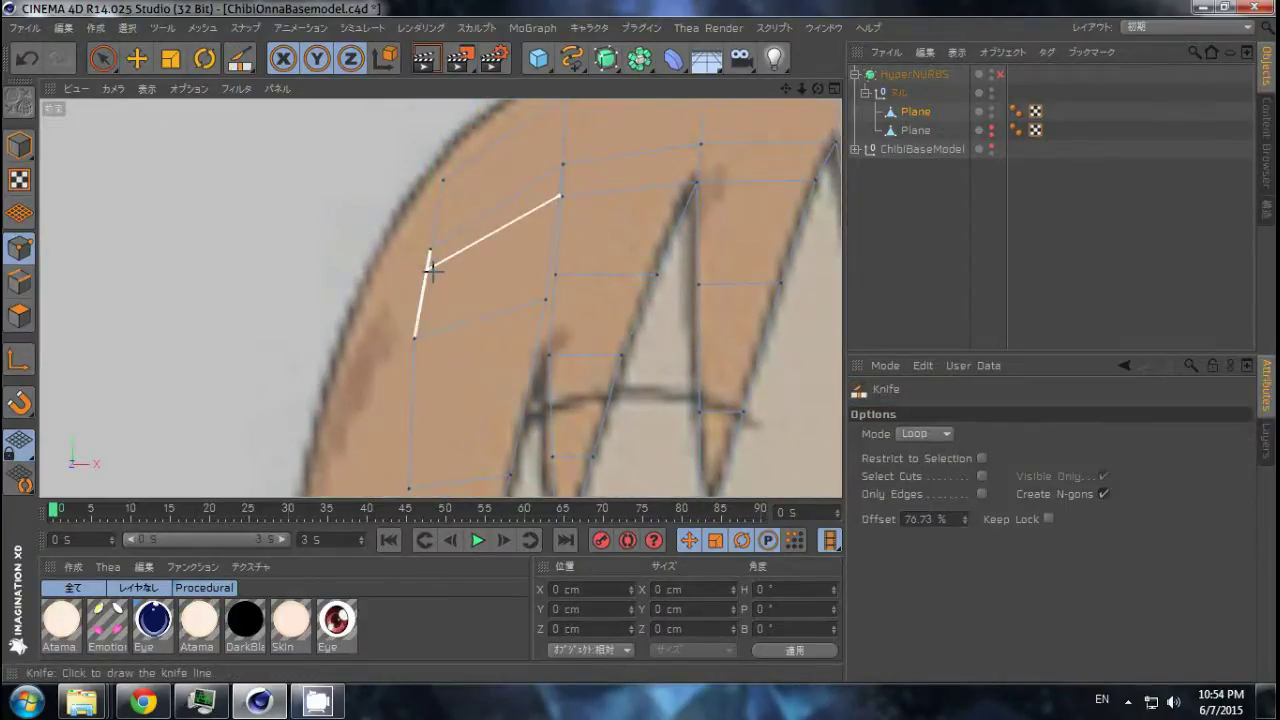
click(431, 268)
key(space)
key(e)
drag(421, 348, 478, 268)
Select another hair point and weld the selected points into one.
key(space)
click(607, 333)
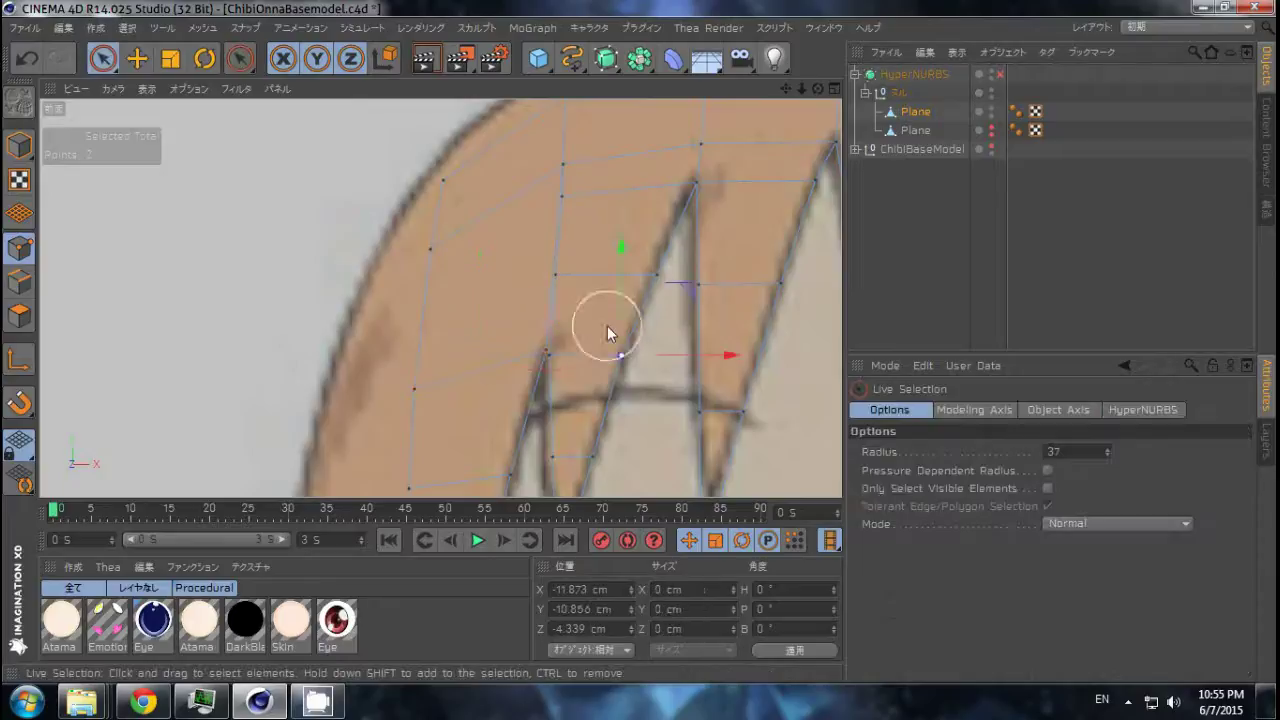
key(k)
key(space)
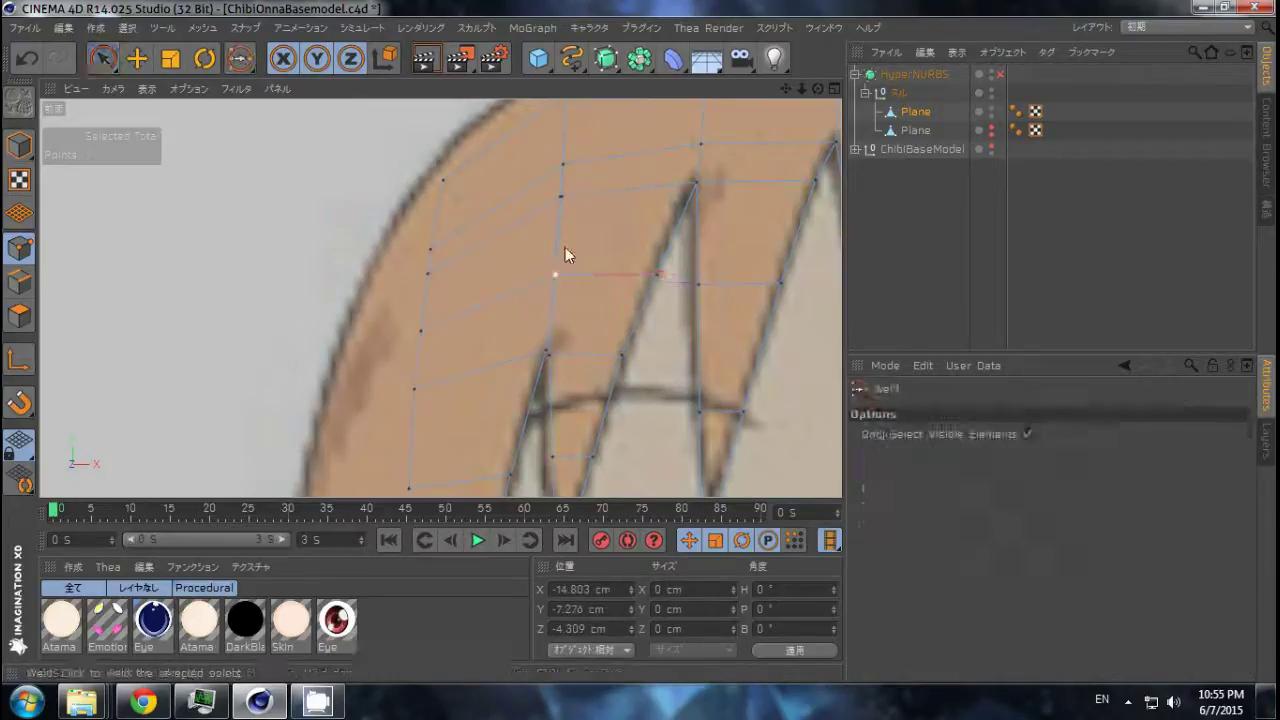
scroll(586, 263, down, 5)
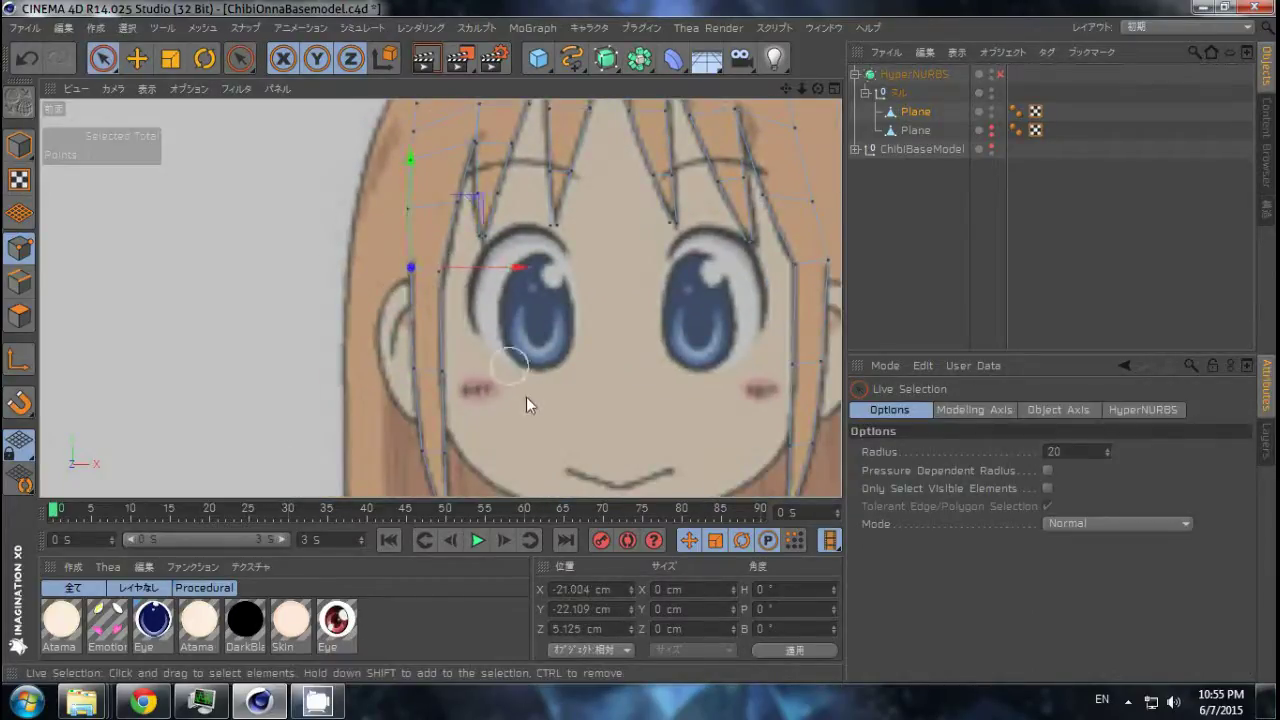
Inspect the mesh in perspective, then shift the selected points sideways in the side view.
alt+drag(530, 405, 498, 386)
key(F1)
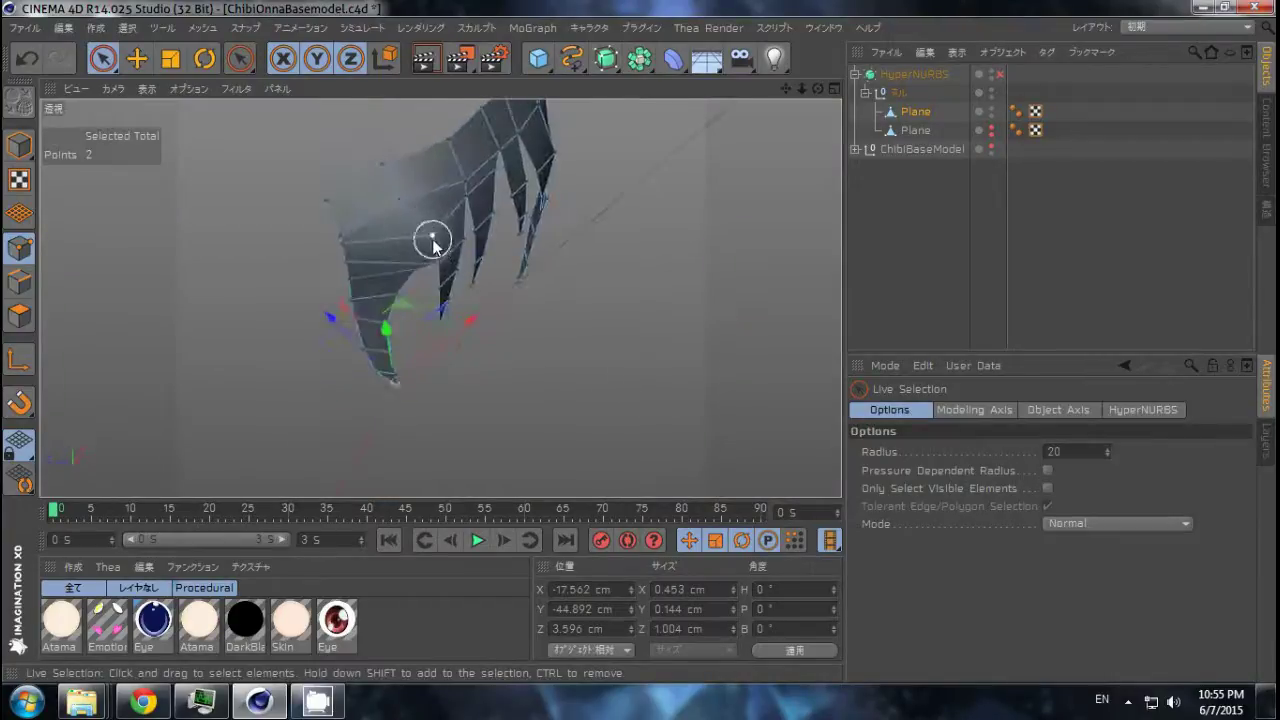
mouse_move(720, 295)
alt+mouse_down()
mouse_move(601, 223)
mouse_move(376, 257)
mouse_move(325, 203)
alt+mouse_up()
key(F4)
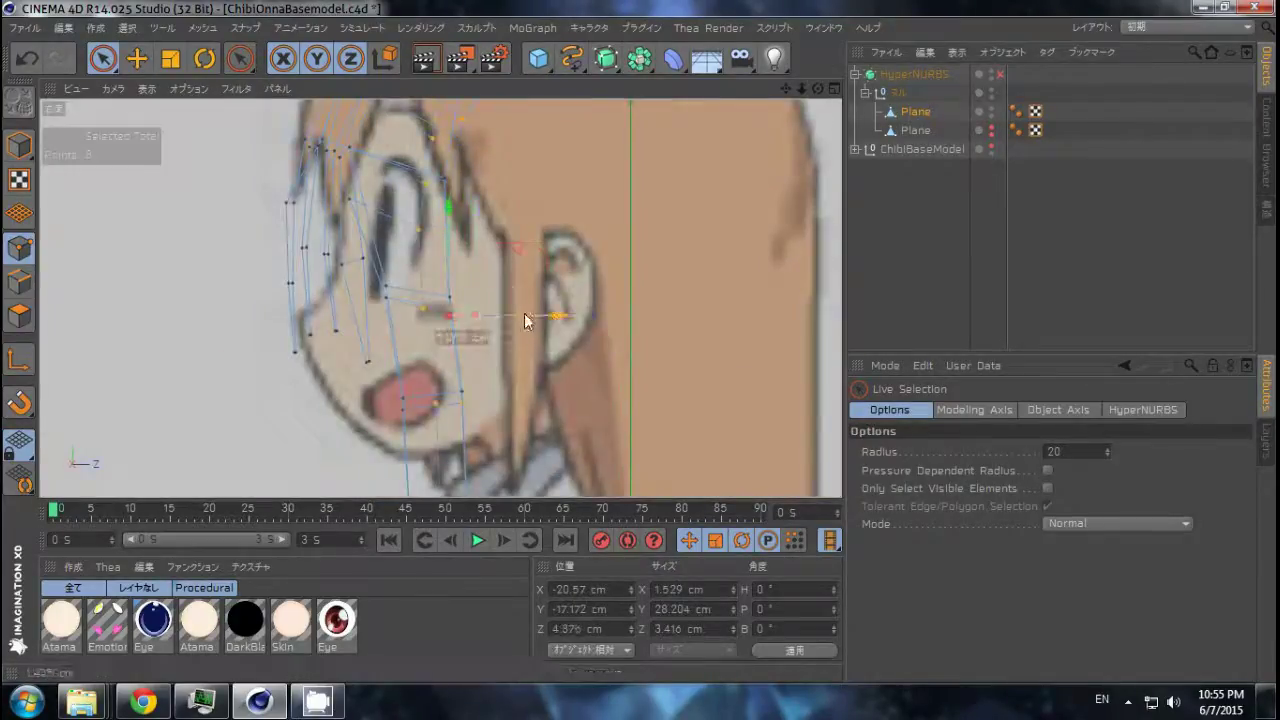
key(F1)
mouse_move(523, 320)
alt+mouse_down()
mouse_move(642, 224)
mouse_move(390, 303)
mouse_move(354, 191)
mouse_move(623, 243)
mouse_move(654, 311)
mouse_move(515, 322)
alt+mouse_up()
key(e)
click(470, 287)
Move a hair point, then delete the polygon beside the gap and undo it.
scroll(481, 306, up, 5)
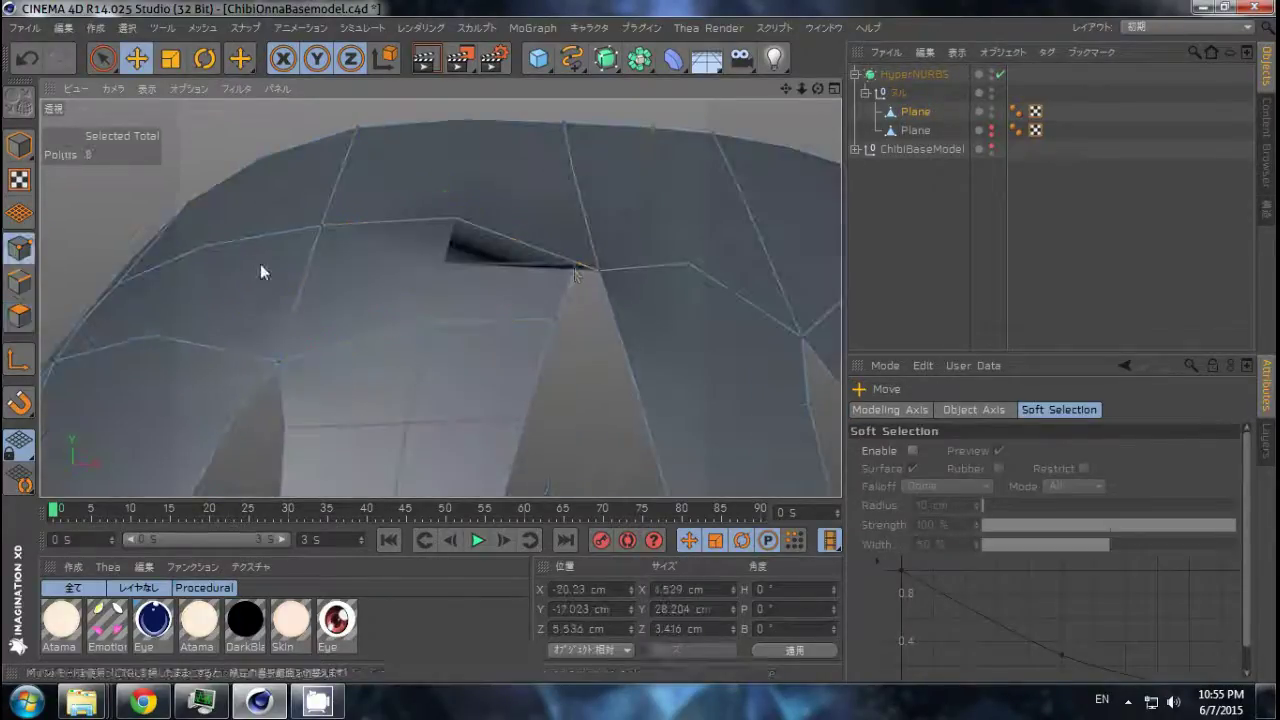
mouse_move(260, 264)
alt+mouse_down()
mouse_move(595, 197)
mouse_move(495, 377)
alt+mouse_up()
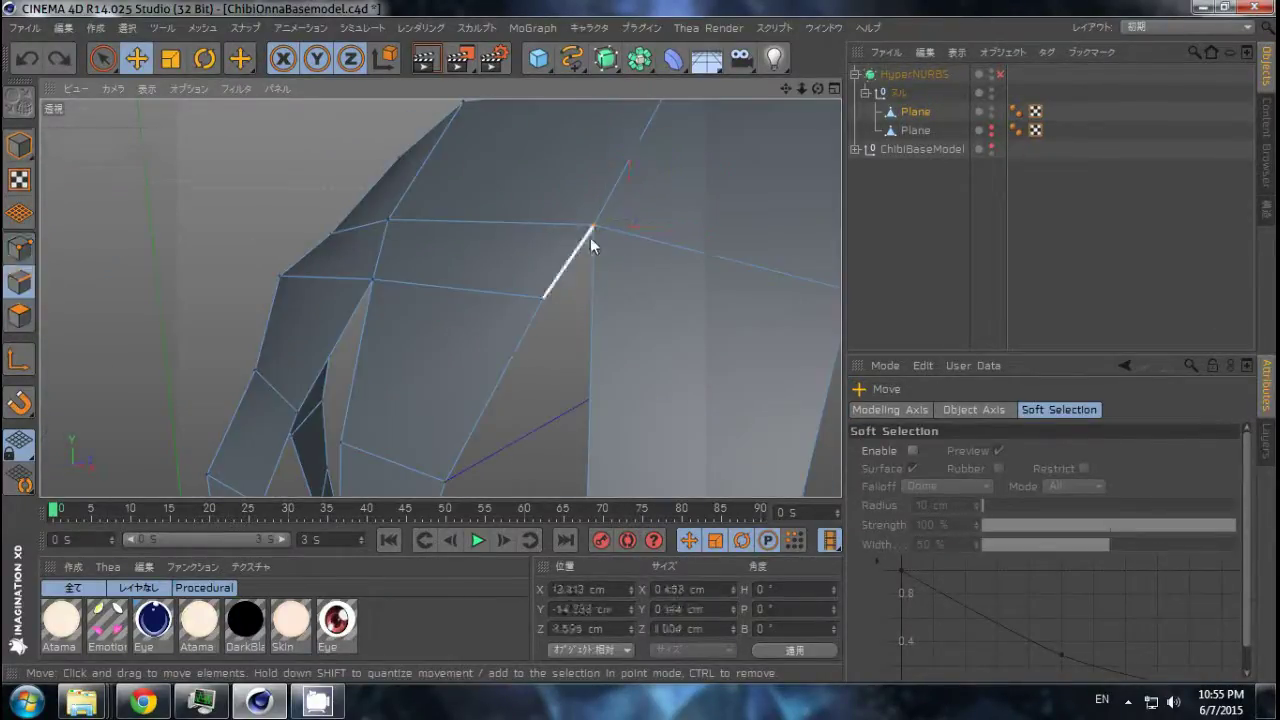
click(590, 237)
mouse_move(300, 300)
alt+mouse_down()
mouse_move(586, 329)
mouse_move(420, 330)
alt+mouse_up()
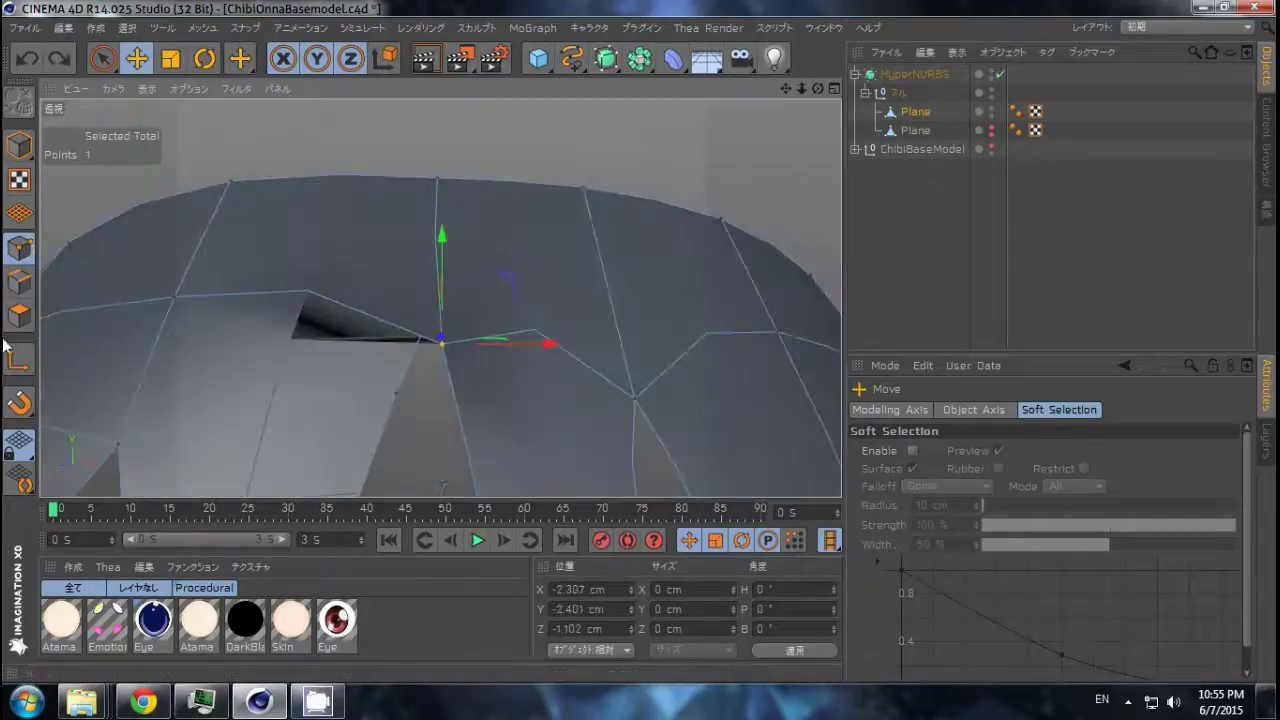
click(410, 324)
key(Delete)
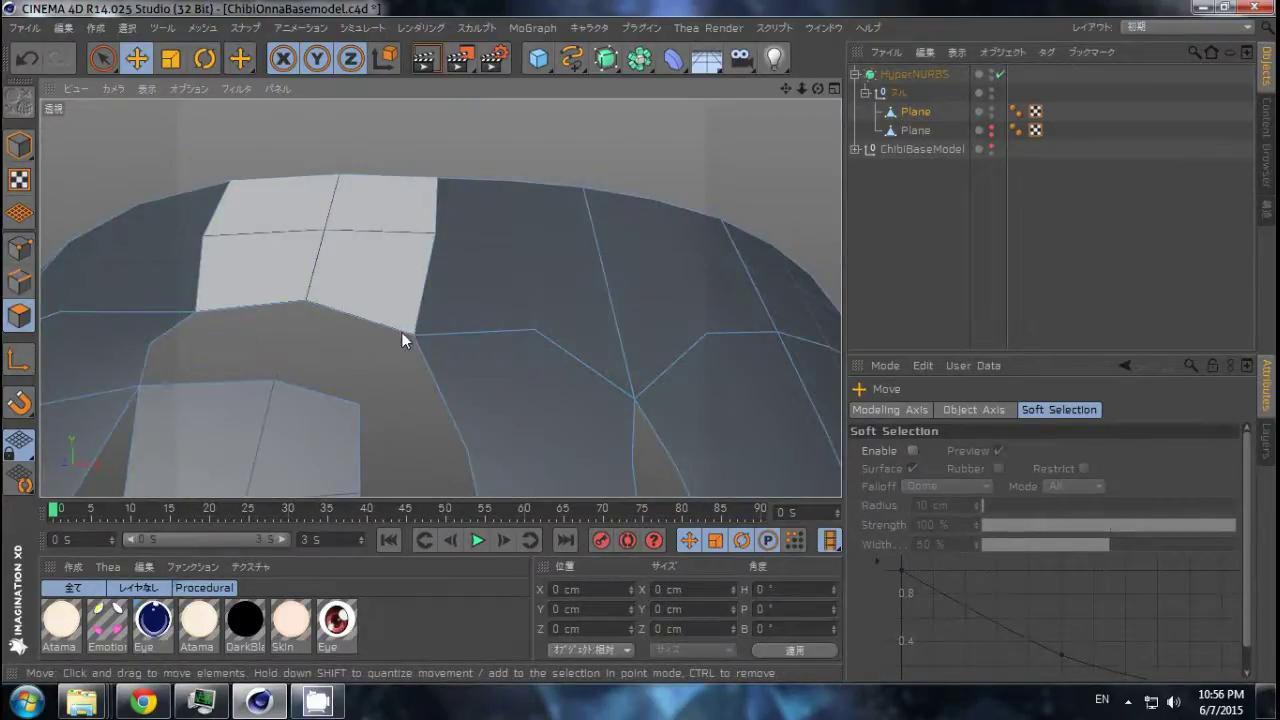
key(ctrl+z)
key(ctrl+z)
key(ctrl+z)
key(ctrl+z)
key(ctrl+z)
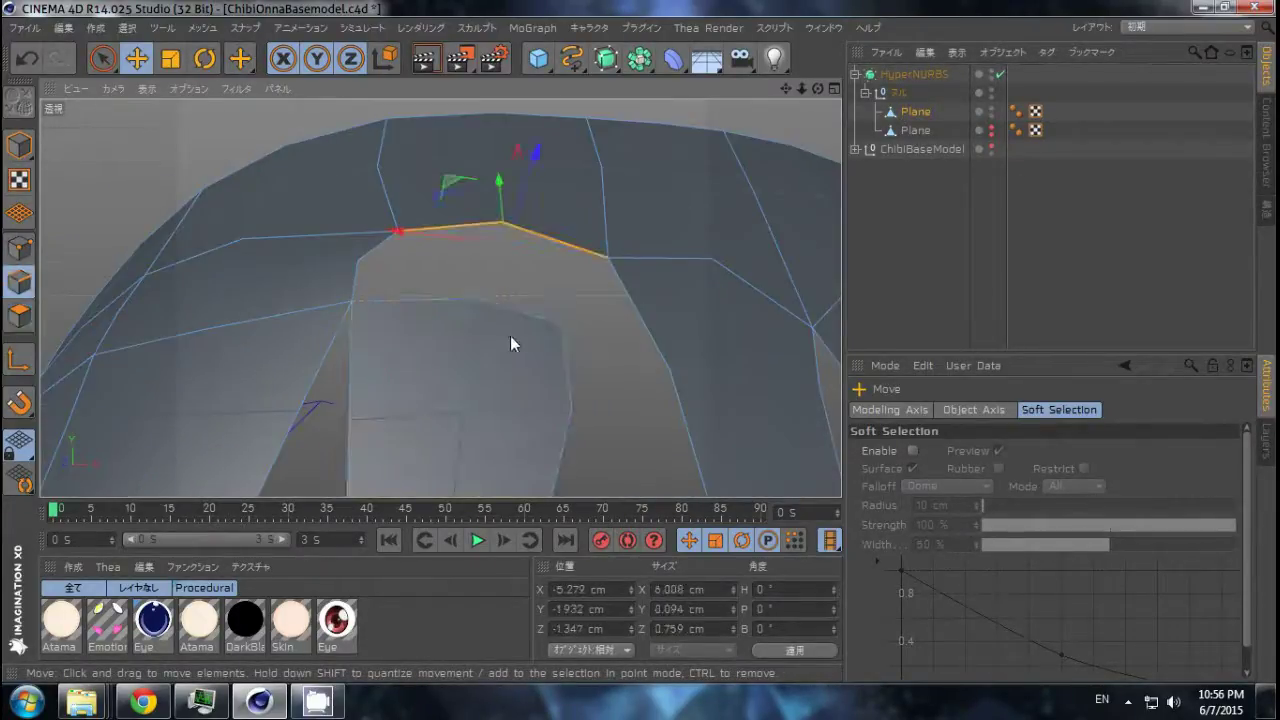
Bridge the two edges to close the gap between the bang planes and check the result.
key(b)
drag(543, 234, 646, 320)
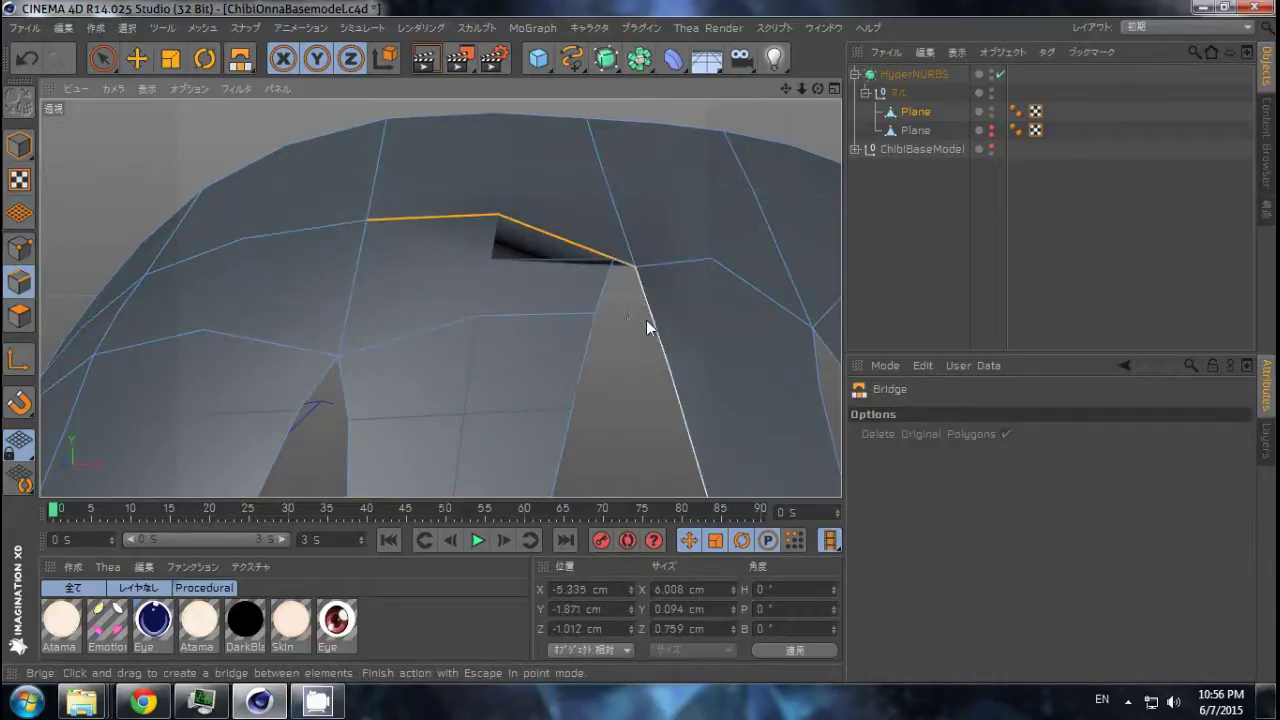
key(e)
key(F4)
scroll(700, 345, up, 3)
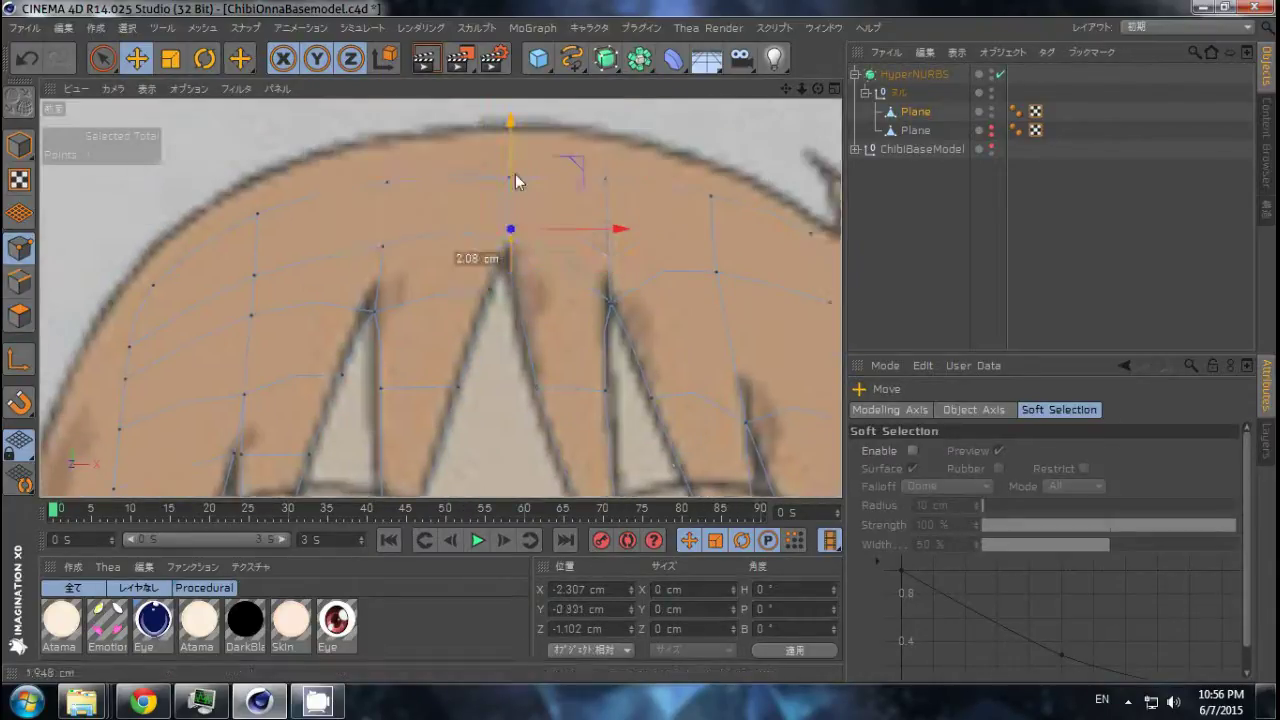
key(F1)
mouse_move(407, 210)
alt+mouse_down()
mouse_move(555, 330)
mouse_move(575, 284)
mouse_move(529, 284)
alt+mouse_up()
middle_click(529, 284)
middle_click(693, 353)
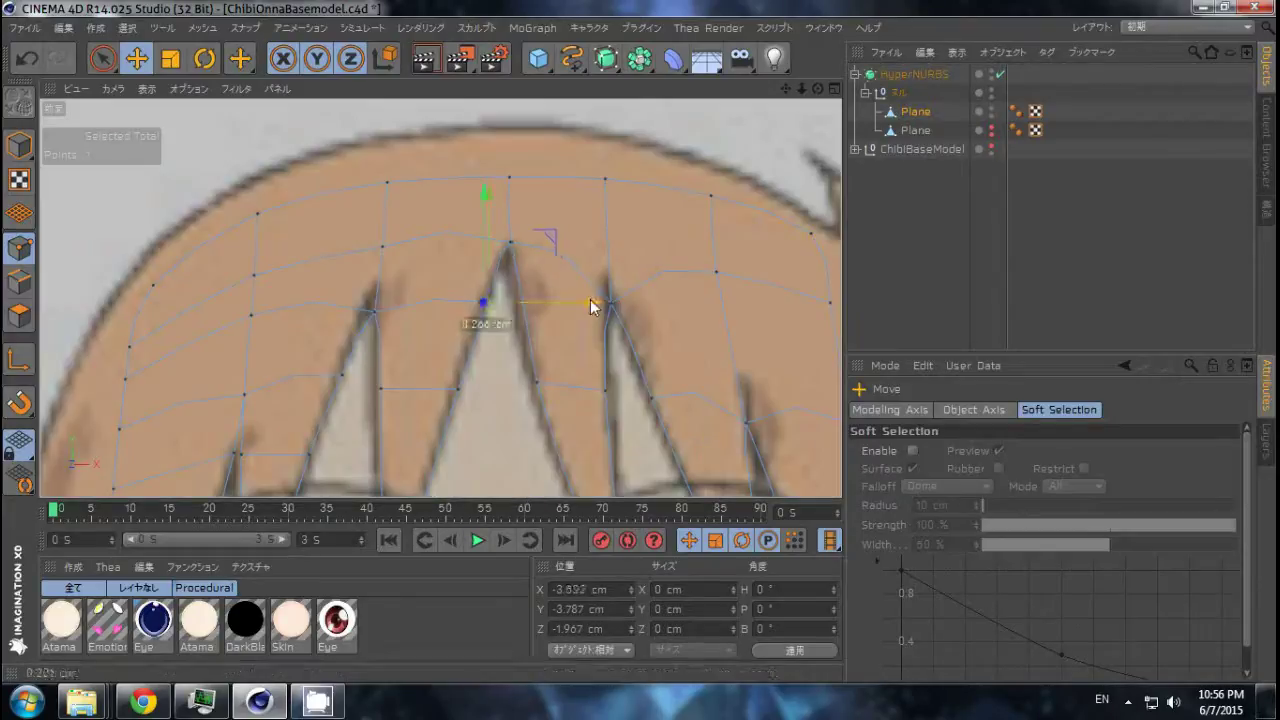
scroll(590, 306, down, 3)
scroll(634, 355, down, 2)
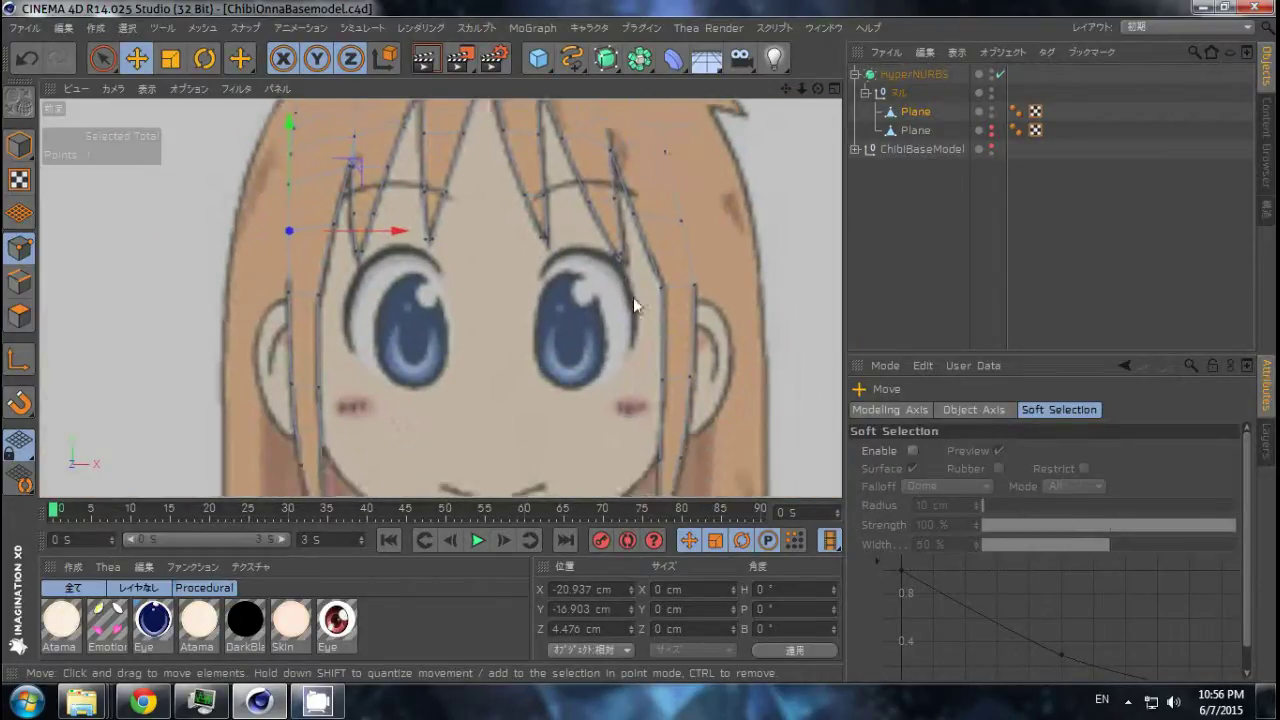
Group the selected hair plane into a new null with Alt+G and start renaming it BK.
key(F1)
scroll(706, 252, down, 3)
key(alt+g)
double_click(891, 149)
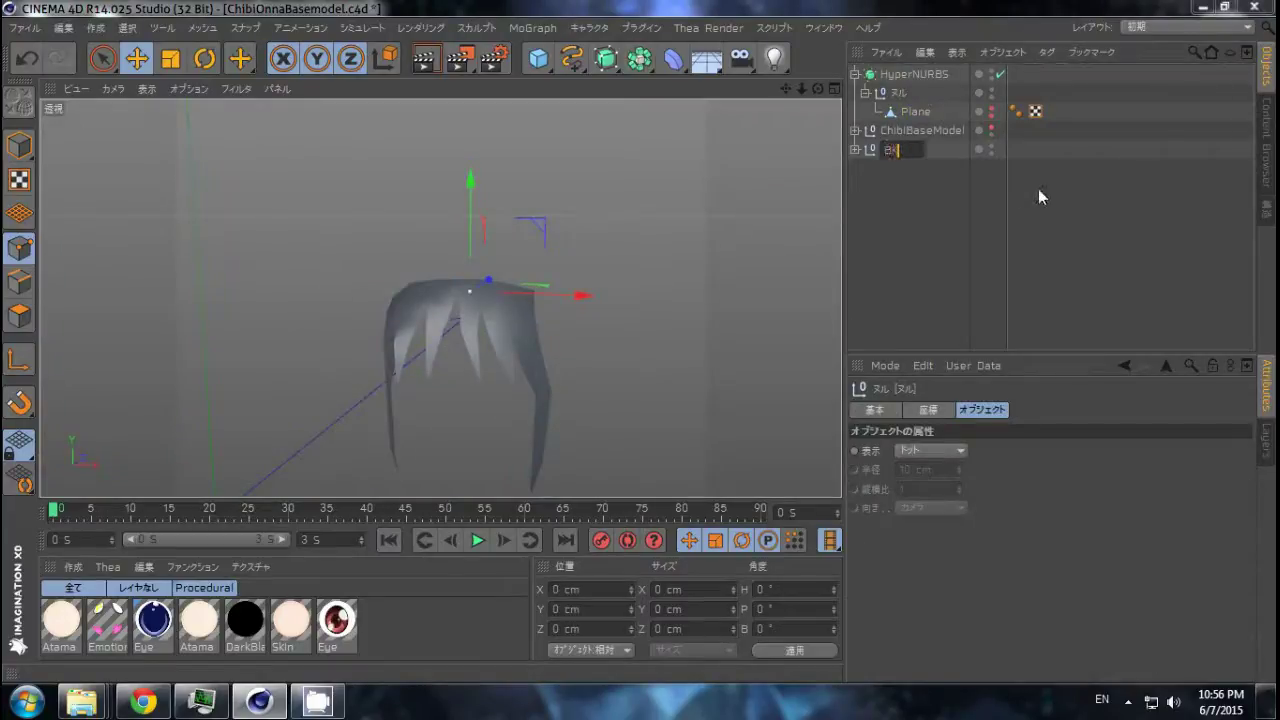
Name the backup group BK, hide it in the viewport, and move the extra hair plane into it.
key(Return)
click(991, 147)
click(855, 148)
click(913, 168)
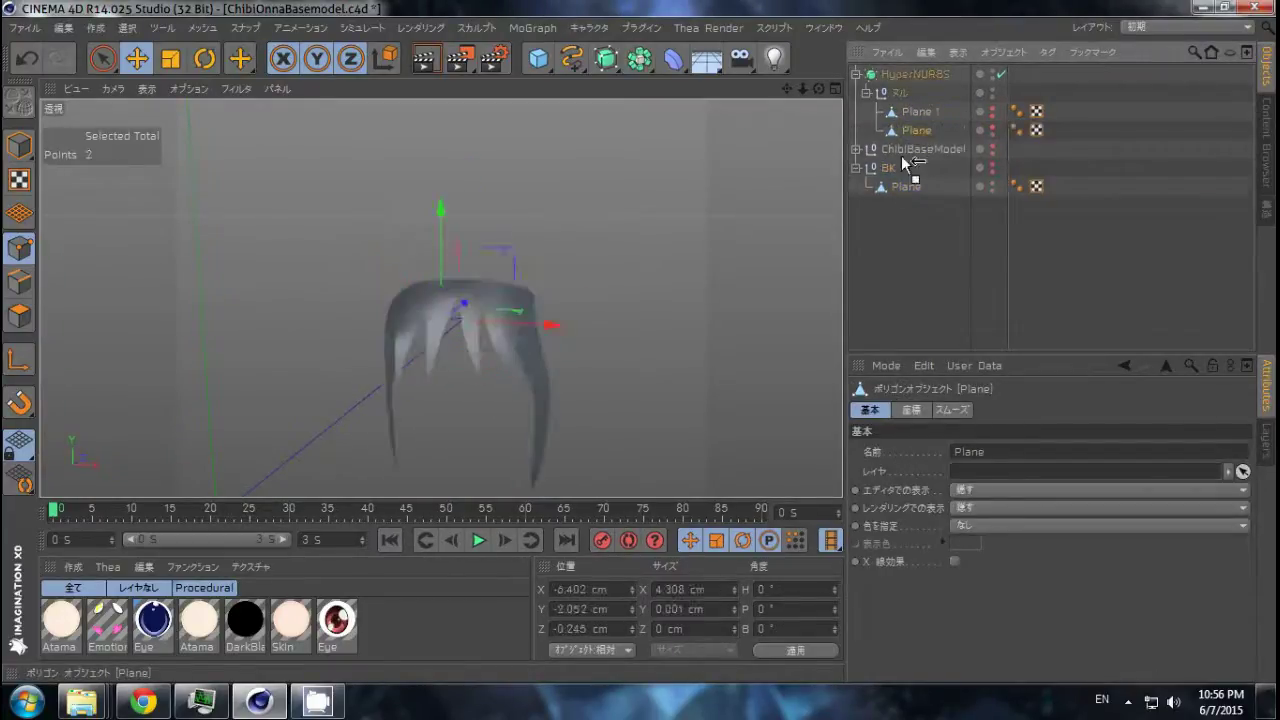
drag(909, 163, 894, 123)
Shift a bangs point sideways along X and paint-select more points along the side strand.
click(457, 357)
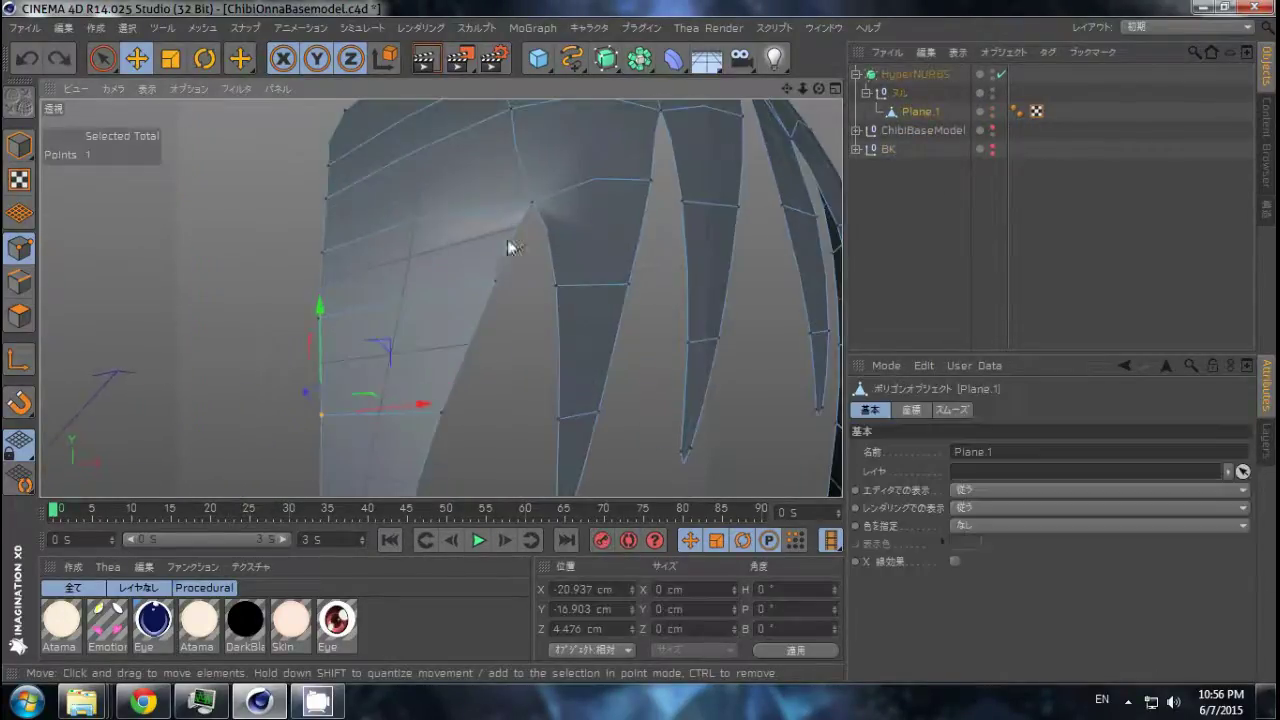
click(509, 246)
drag(483, 300, 588, 313)
scroll(461, 343, down, 5)
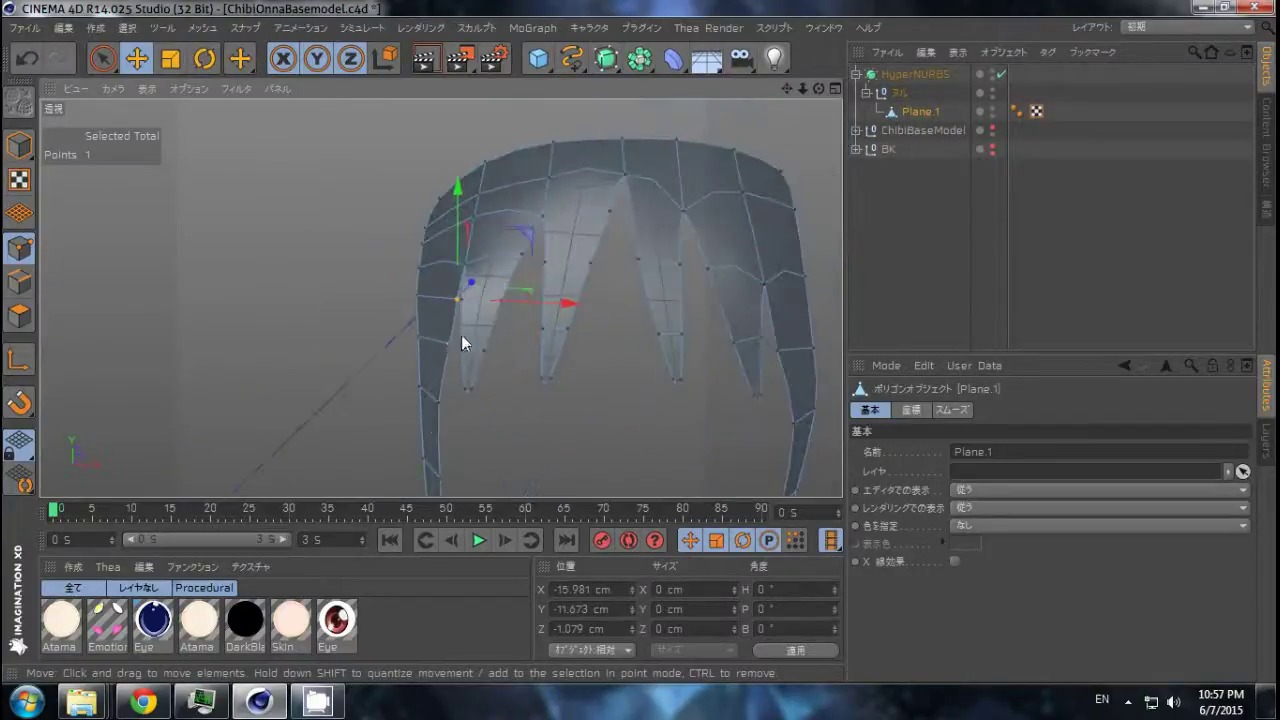
mouse_move(533, 352)
alt+mouse_down()
mouse_move(494, 409)
mouse_move(531, 363)
alt+mouse_up()
key(r)
key(e)
key(9)
mouse_move(463, 340)
alt+mouse_down()
mouse_move(608, 329)
mouse_move(371, 429)
mouse_move(646, 357)
mouse_move(686, 292)
mouse_move(543, 286)
mouse_move(680, 229)
mouse_move(694, 274)
mouse_move(558, 328)
mouse_move(639, 239)
mouse_move(797, 344)
mouse_move(519, 333)
mouse_move(540, 244)
alt+mouse_up()
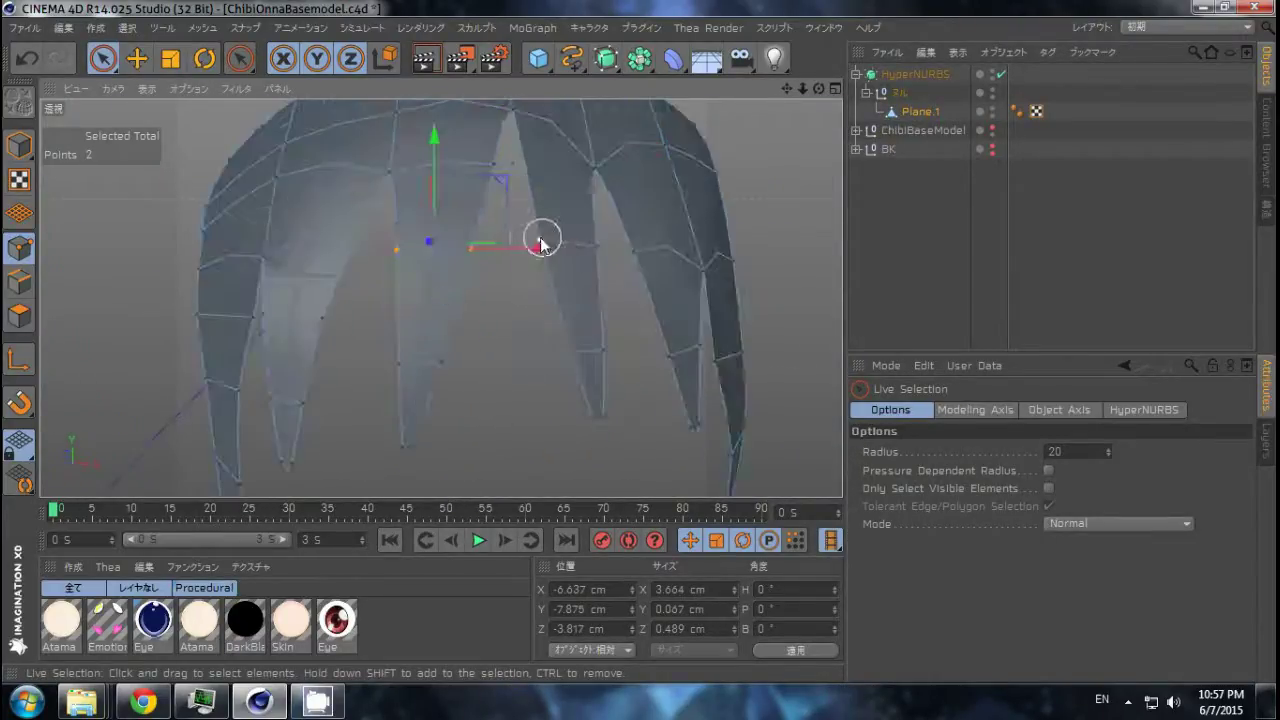
mouse_move(618, 437)
shift+mouse_down()
mouse_move(640, 343)
mouse_move(608, 363)
mouse_move(531, 220)
mouse_move(580, 308)
mouse_move(569, 331)
shift+mouse_up()
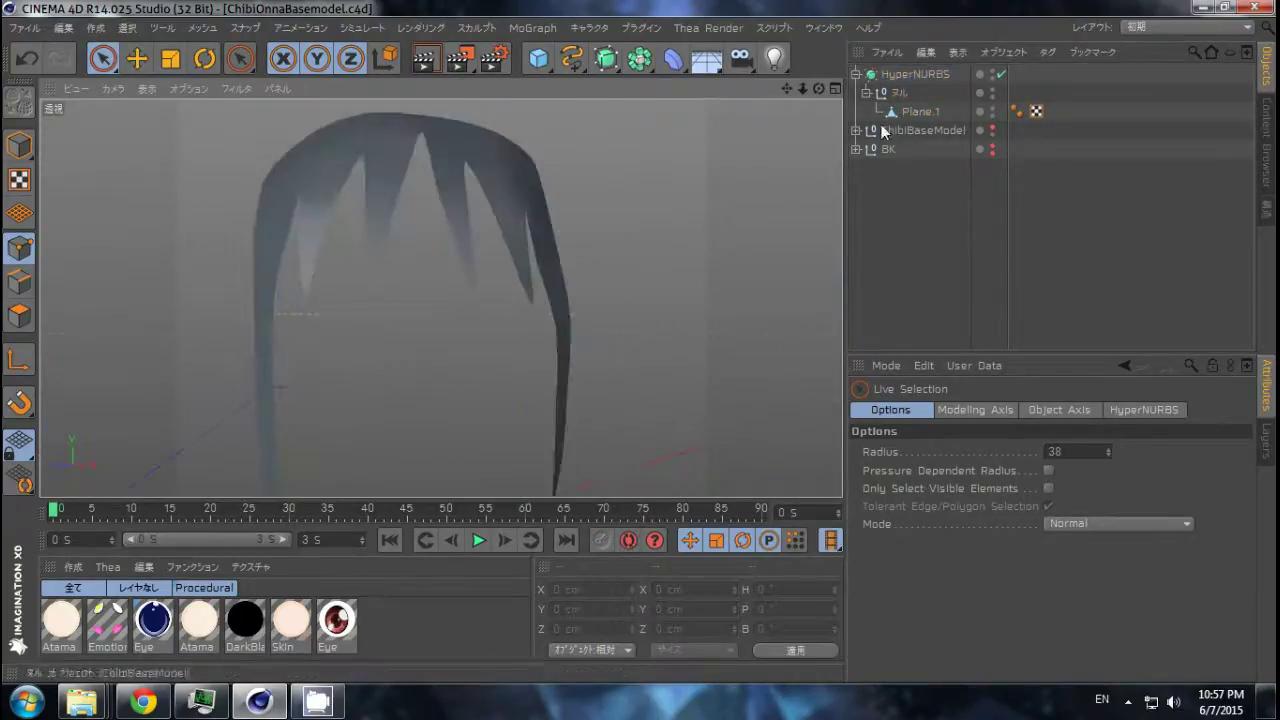
In the full front view, rotate the selected side points about 14° to follow the hair.
middle_click(569, 331)
middle_click(360, 397)
middle_click(360, 397)
middle_click(283, 346)
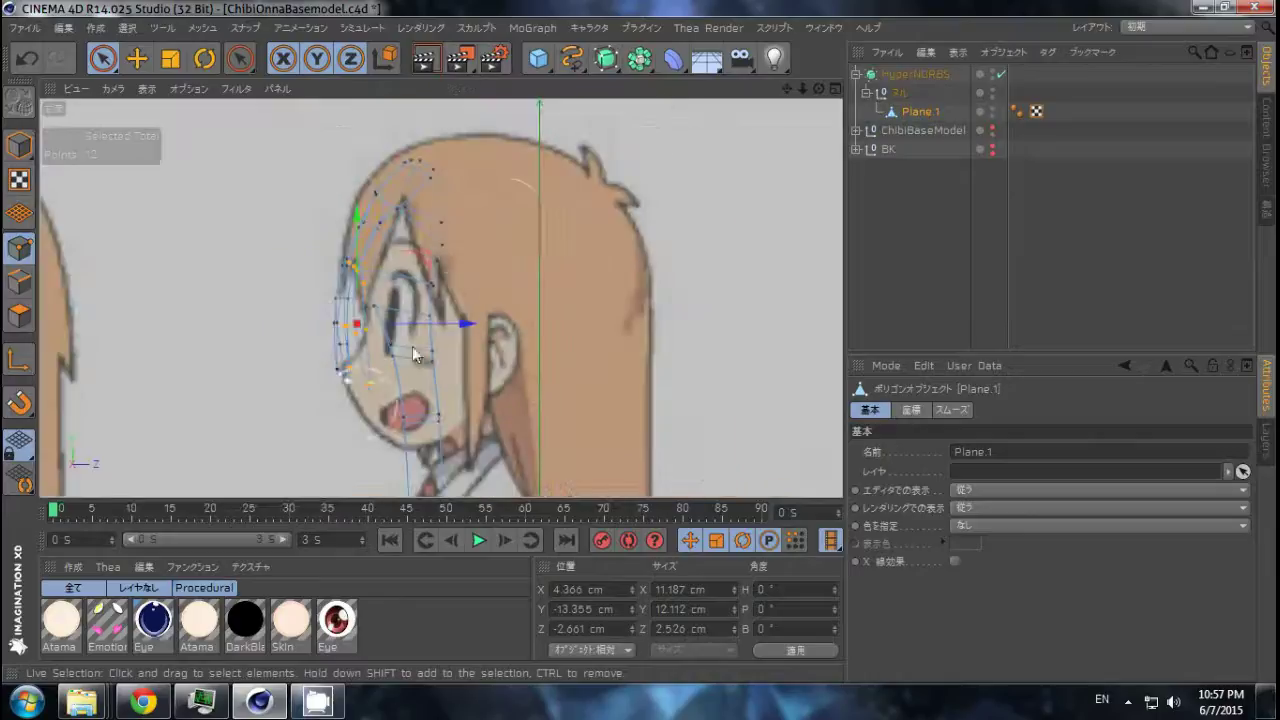
scroll(414, 349, up, 2)
middle_click(586, 388)
middle_click(586, 388)
key(e)
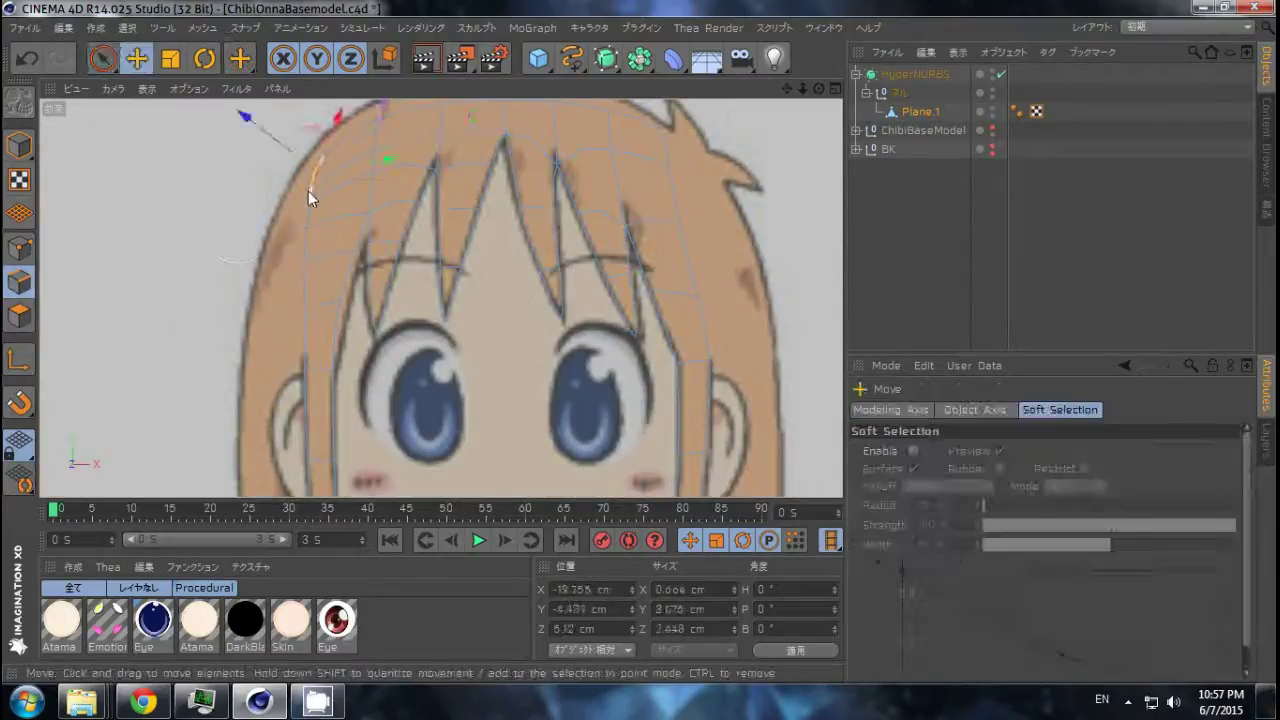
key(r)
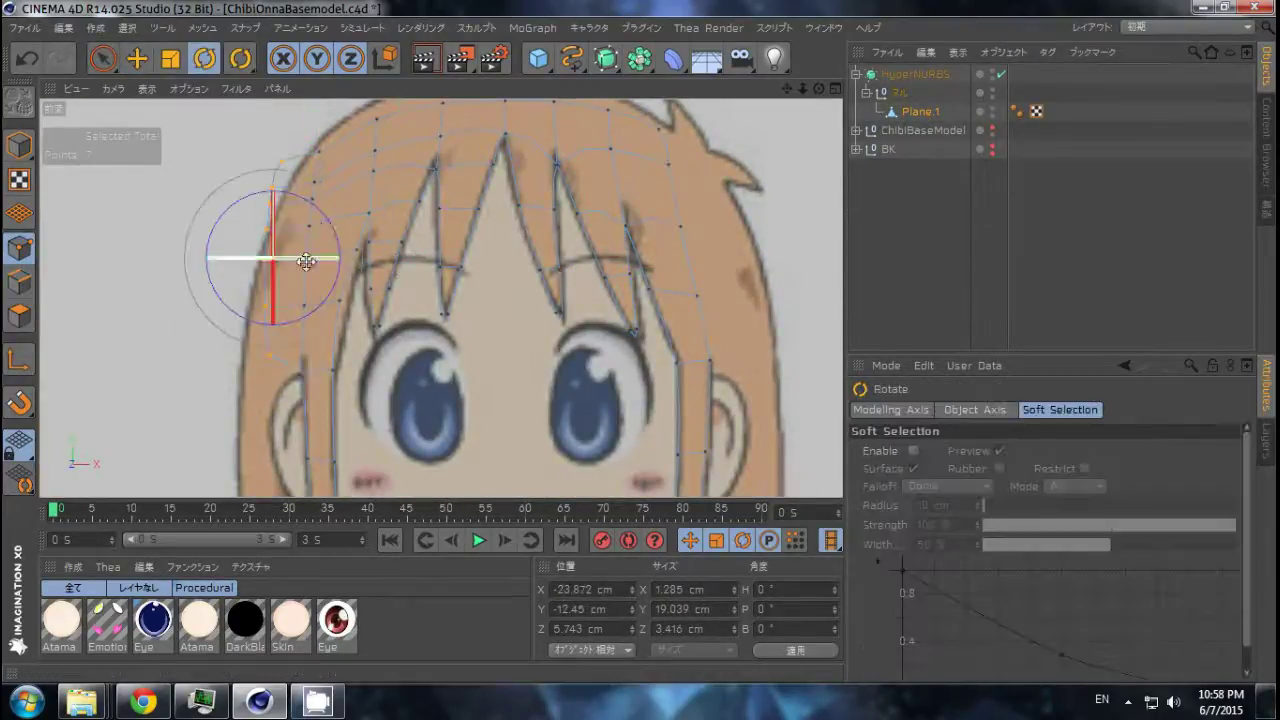
drag(334, 239, 323, 256)
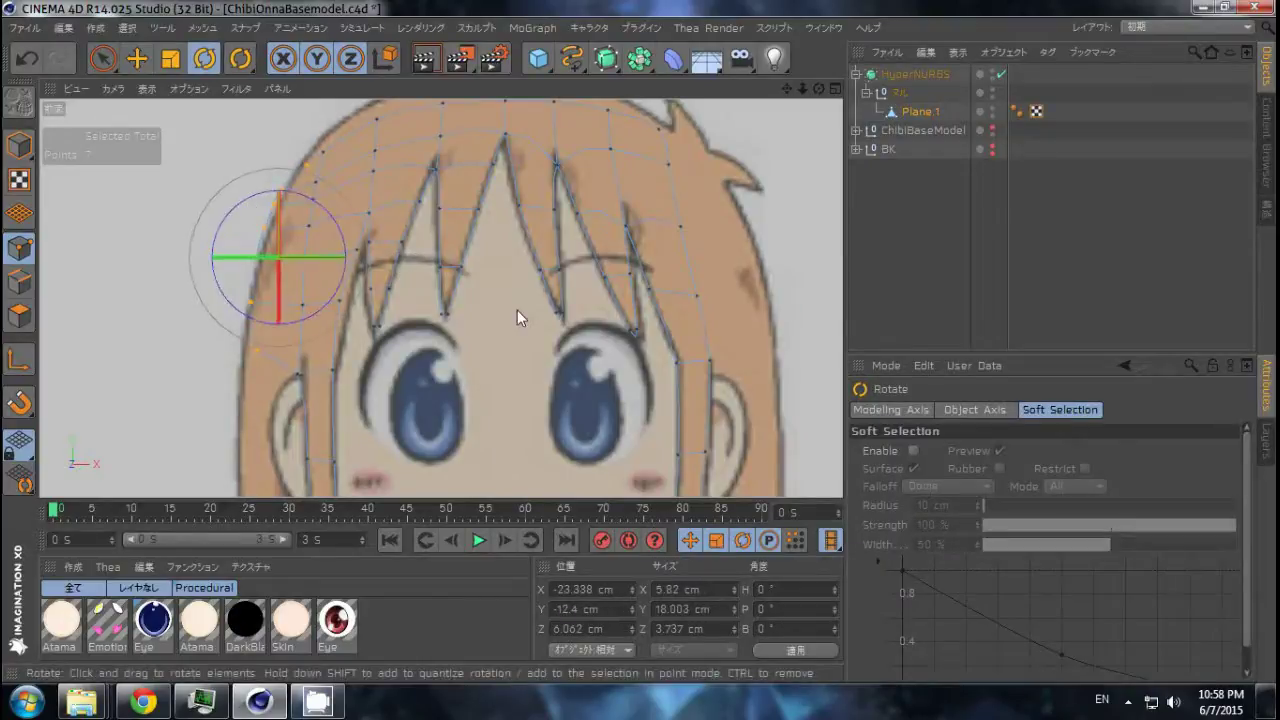
Inspect the rotated points in perspective and front views, adjusting the point selection.
key(F3)
key(F1)
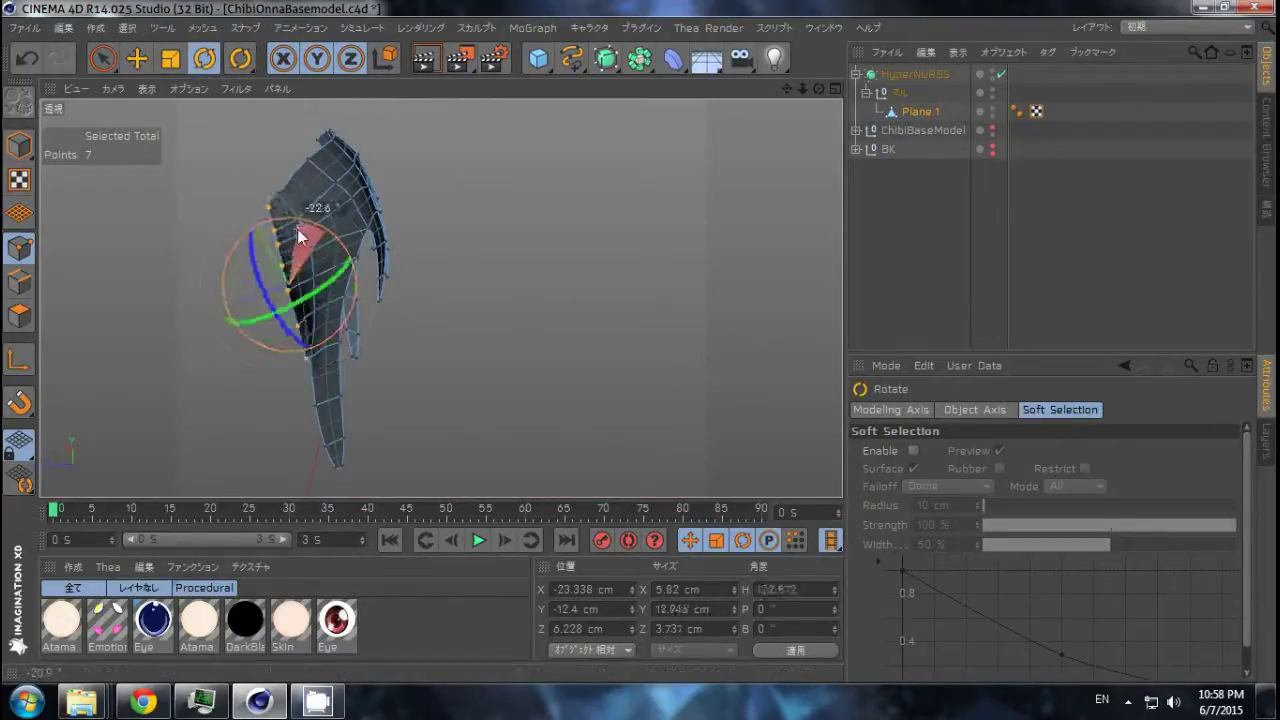
key(e)
alt+drag(233, 287, 146, 250)
key(F5)
click(432, 299)
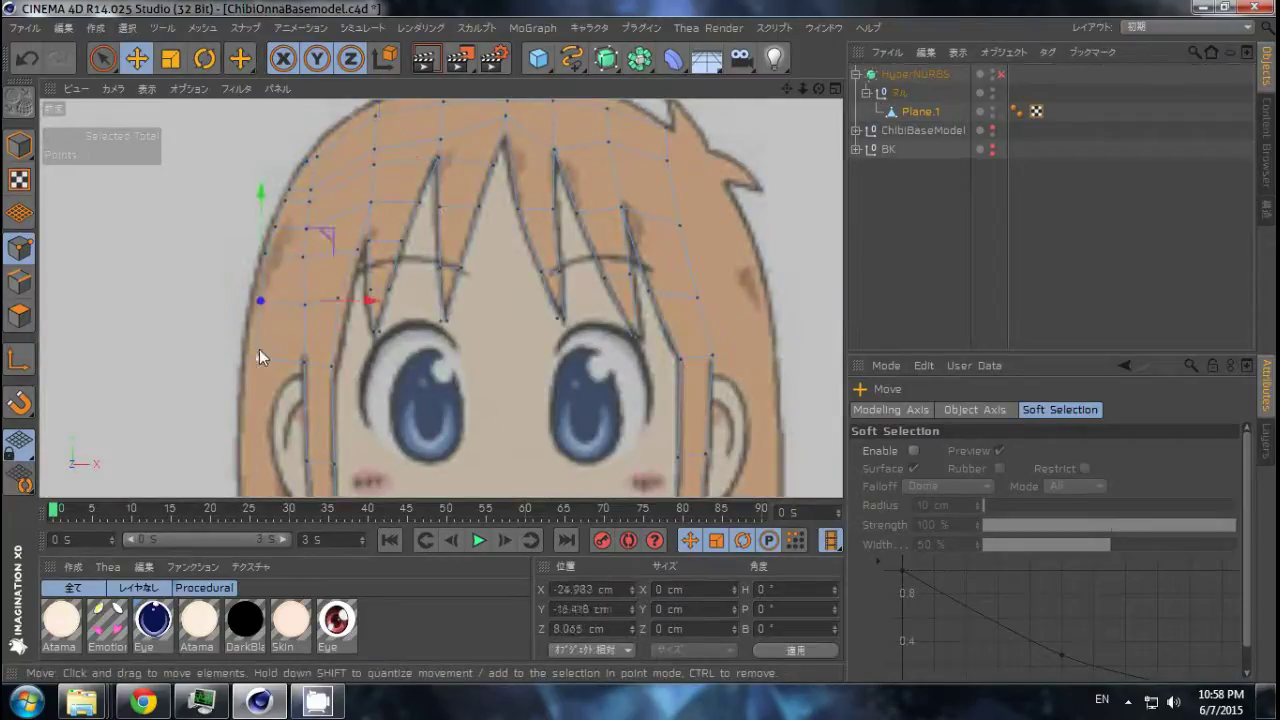
scroll(331, 230, up, 3)
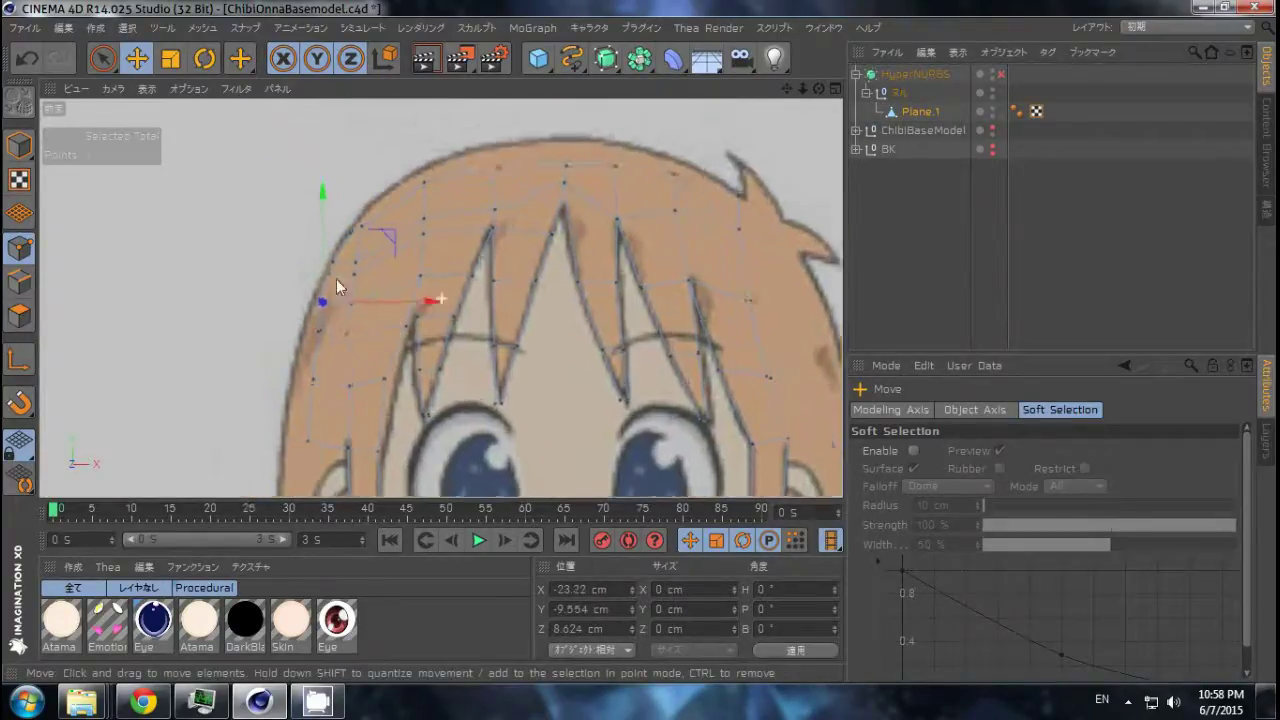
scroll(336, 279, up, 2)
key(9)
key(e)
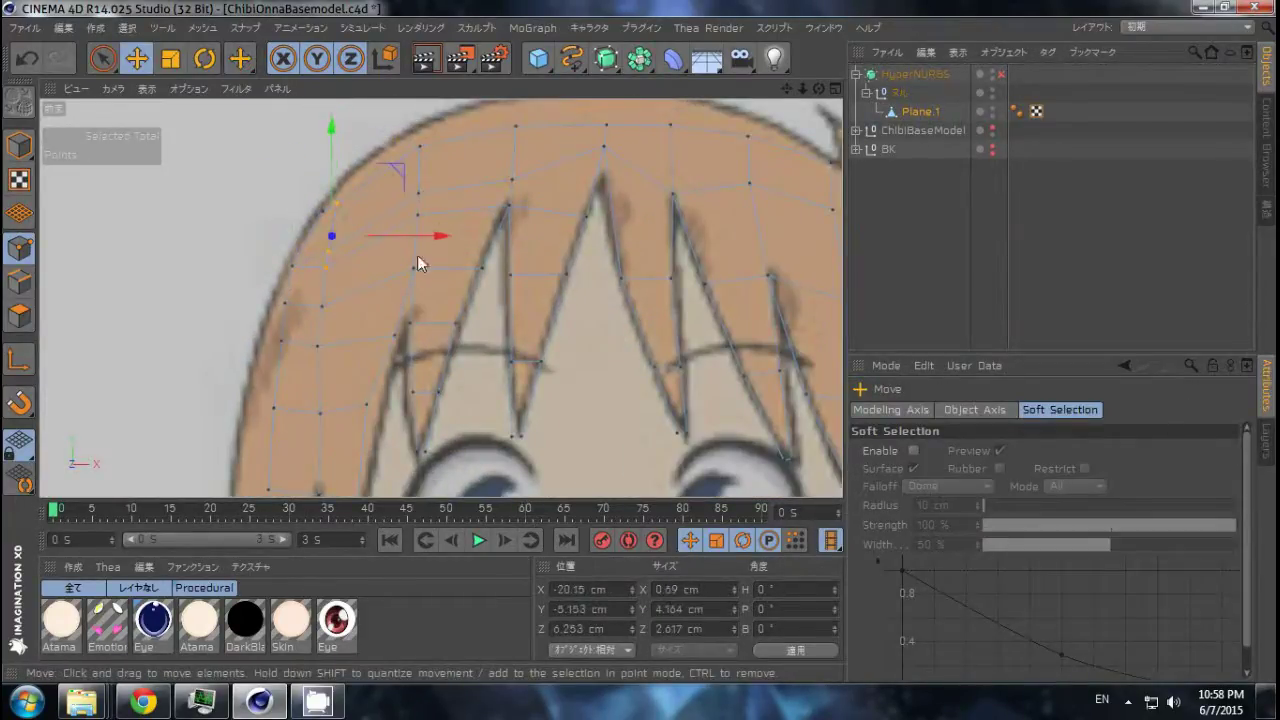
scroll(461, 247, up, 3)
Check the hair shape in perspective and side views, then reselect the working Plane.1.
key(F1)
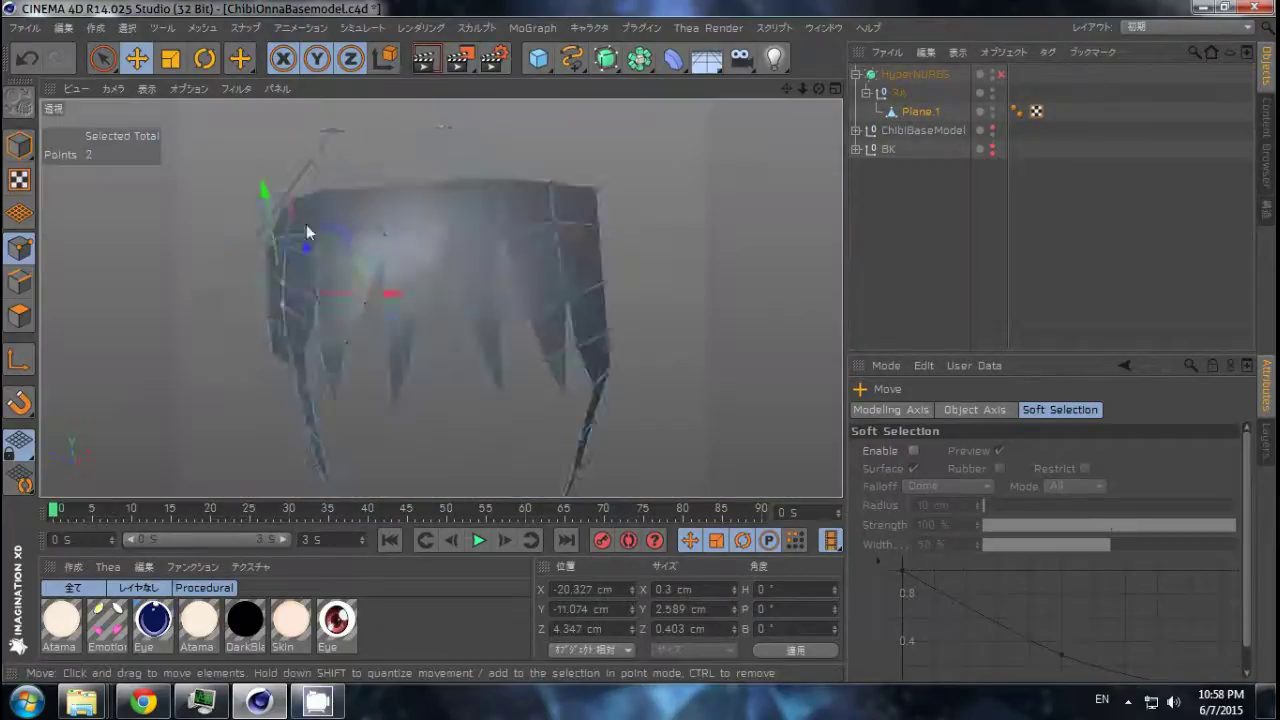
alt+drag(306, 224, 38, 292)
key(F3)
key(F5)
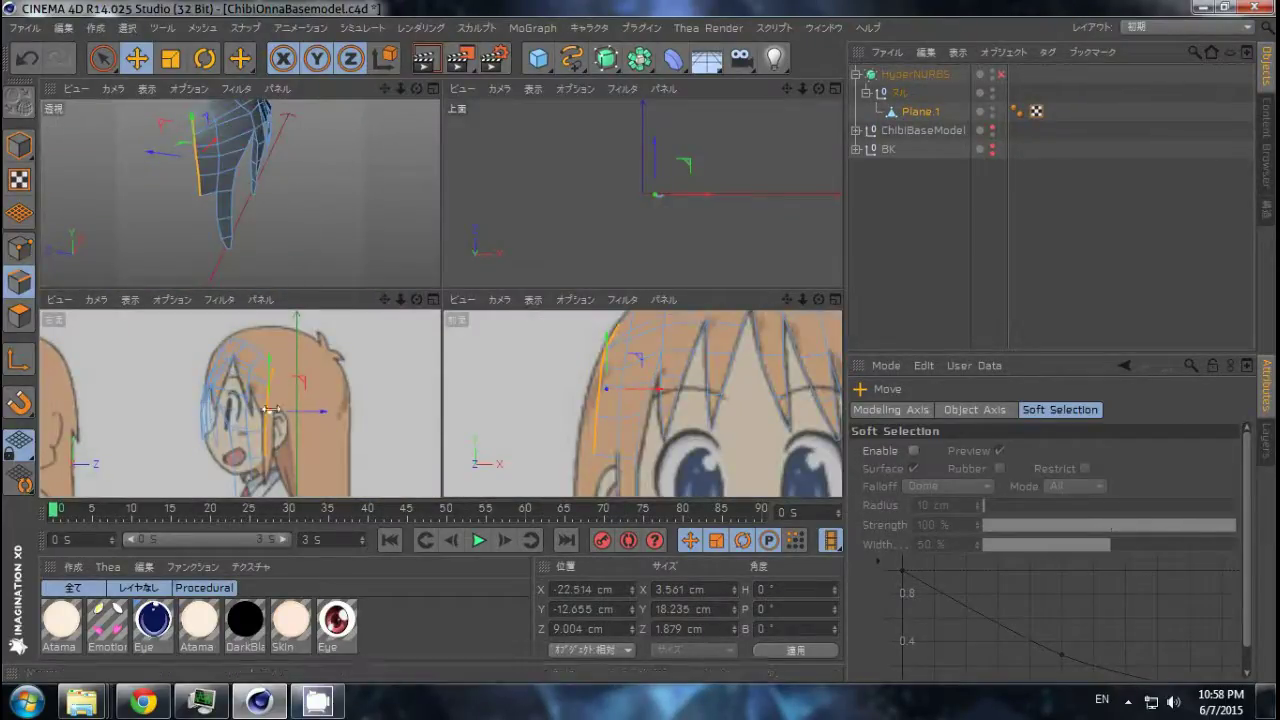
key(F3)
click(1075, 198)
scroll(693, 281, down, 2)
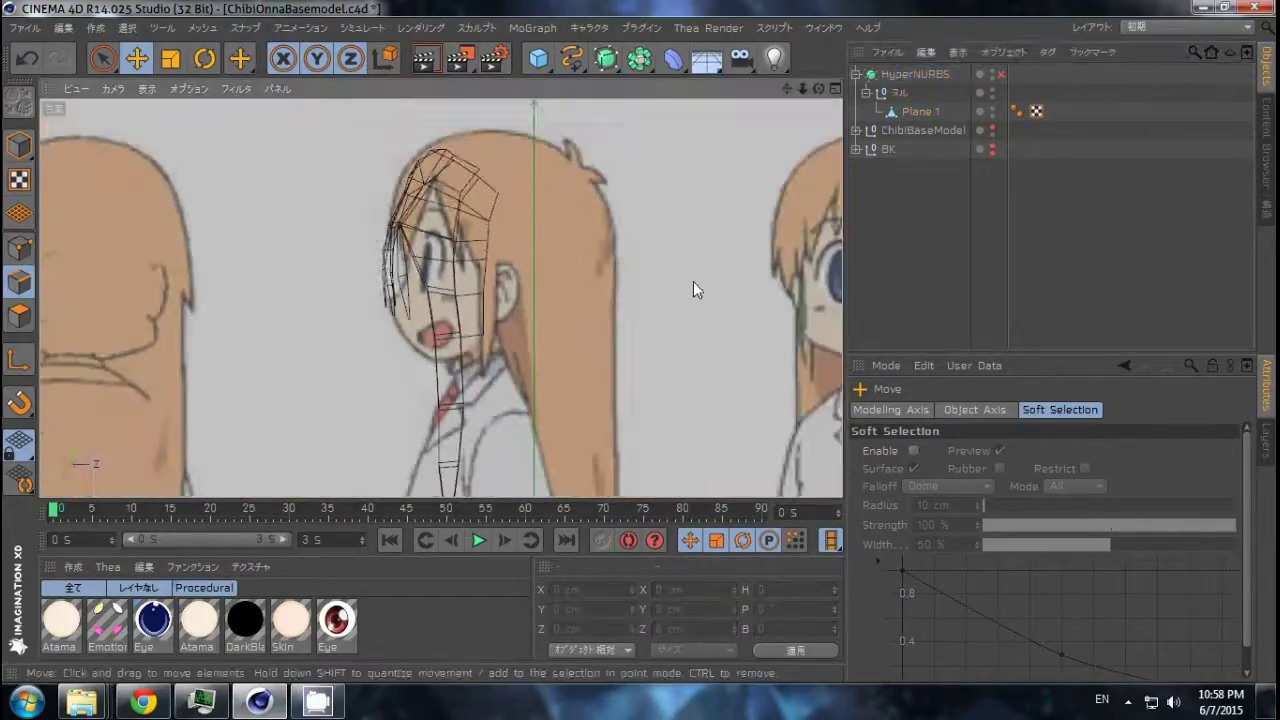
scroll(507, 378, up, 2)
click(521, 368)
scroll(639, 241, up, 2)
scroll(685, 271, up, 1)
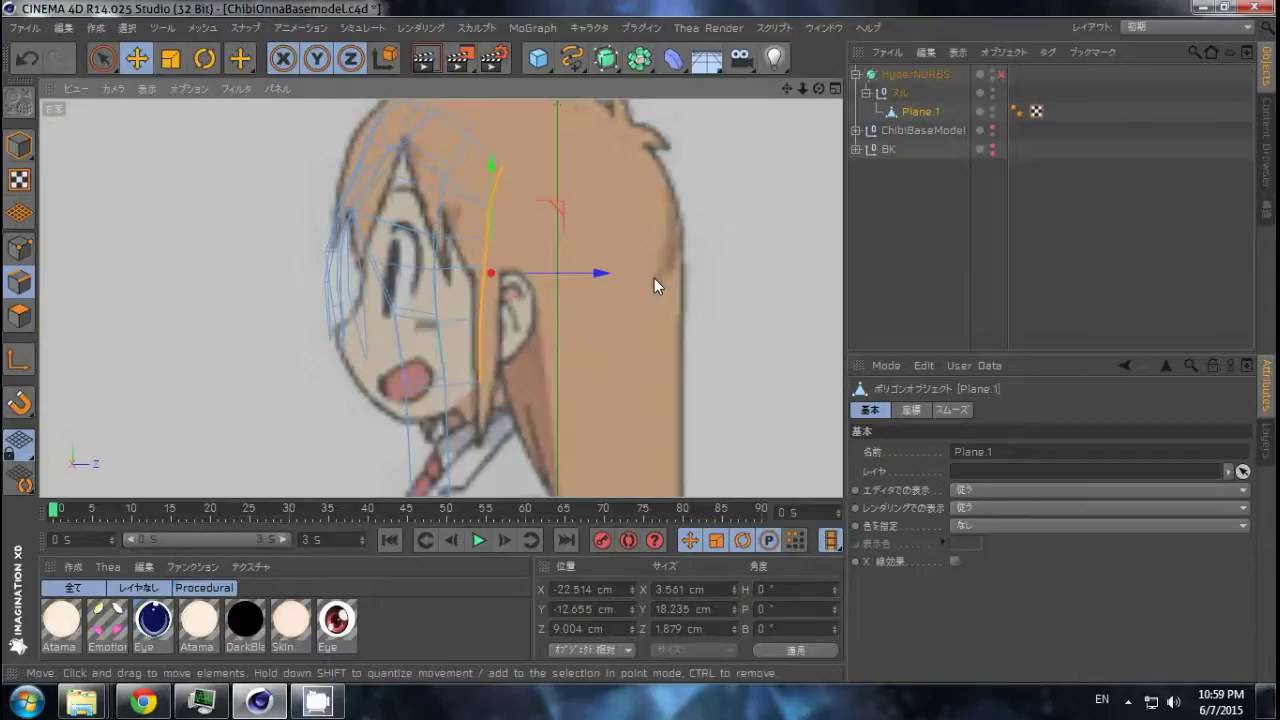
Extrude the hair plane's side edge in point mode, orbiting around the mesh in perspective.
alt+middle_drag(537, 281, 507, 339)
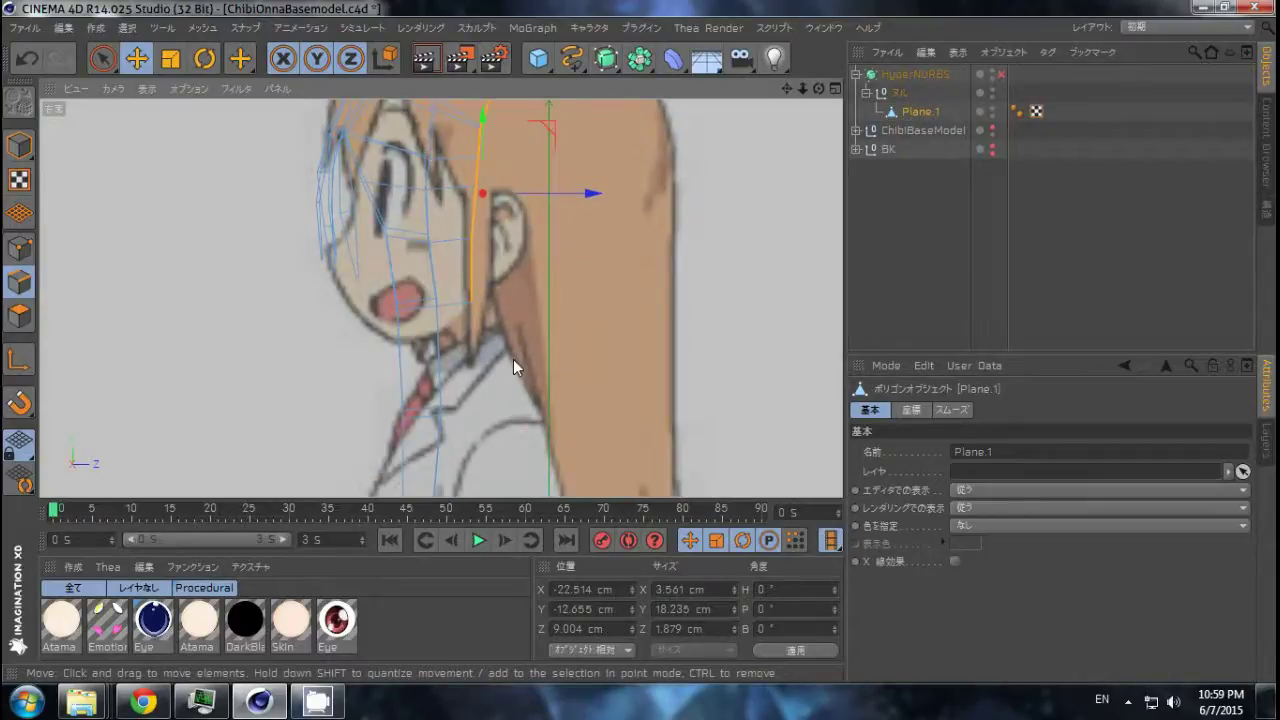
key(F1)
key(d)
mouse_move(581, 336)
alt+mouse_down()
mouse_move(85, 246)
mouse_move(313, 236)
alt+mouse_up()
click(19, 248)
key(9)
drag(334, 336, 345, 245)
key(e)
mouse_move(343, 314)
alt+mouse_down()
mouse_move(460, 153)
mouse_move(290, 305)
alt+mouse_up()
key(d)
Move the new edge points beside the face in front view, then deselect and expand BK.
key(F4)
alt+middle_drag(571, 430, 636, 243)
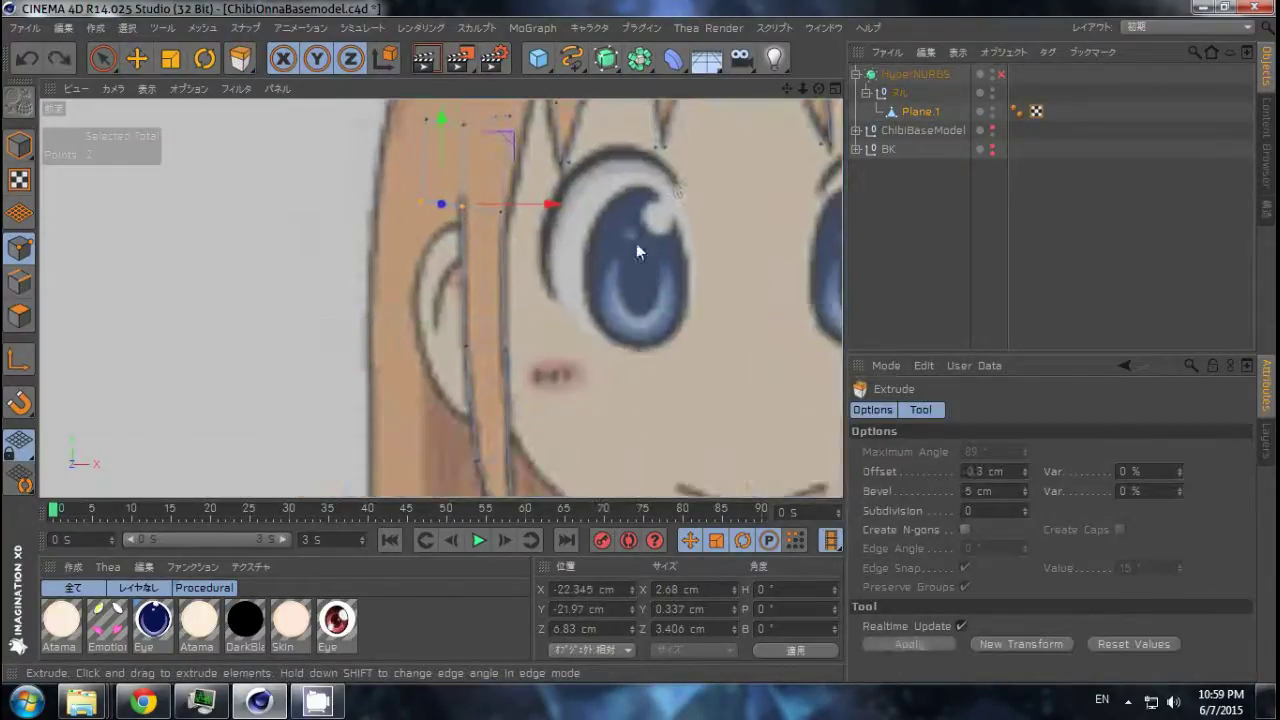
key(e)
key(F3)
key(F4)
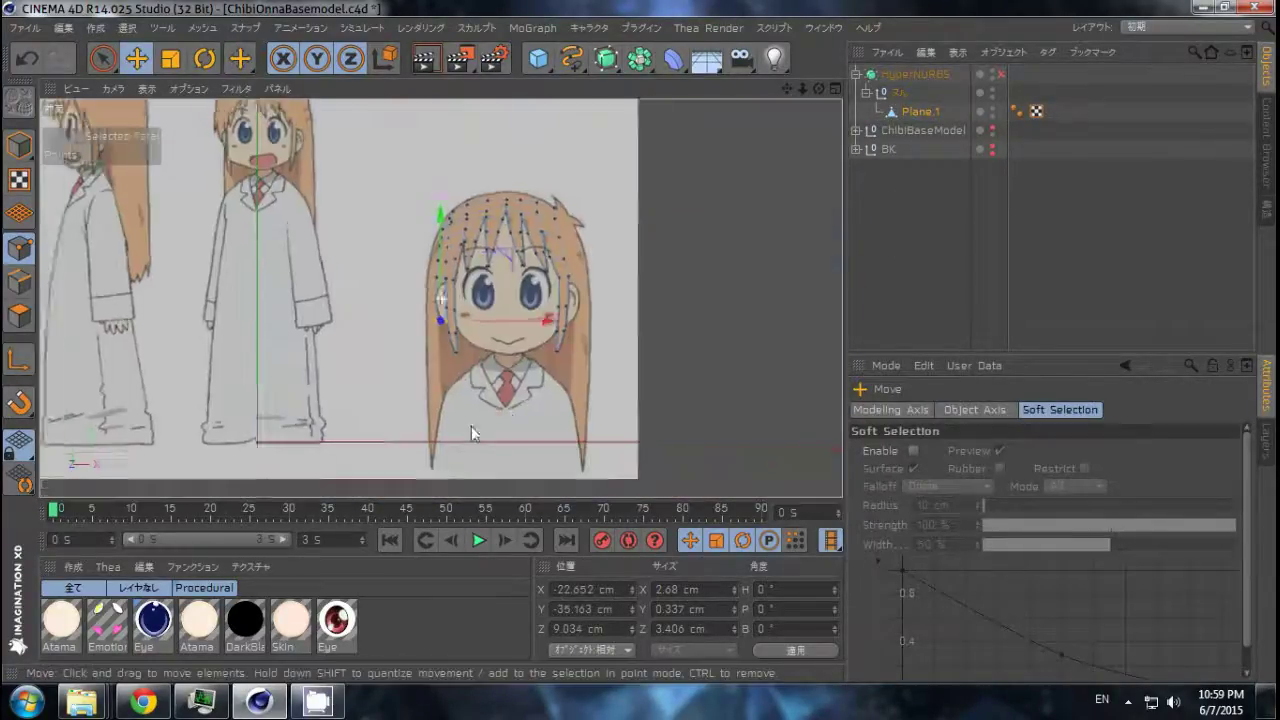
scroll(605, 373, up, 2)
scroll(640, 375, up, 2)
scroll(670, 383, up, 2)
alt+middle_drag(670, 376, 576, 353)
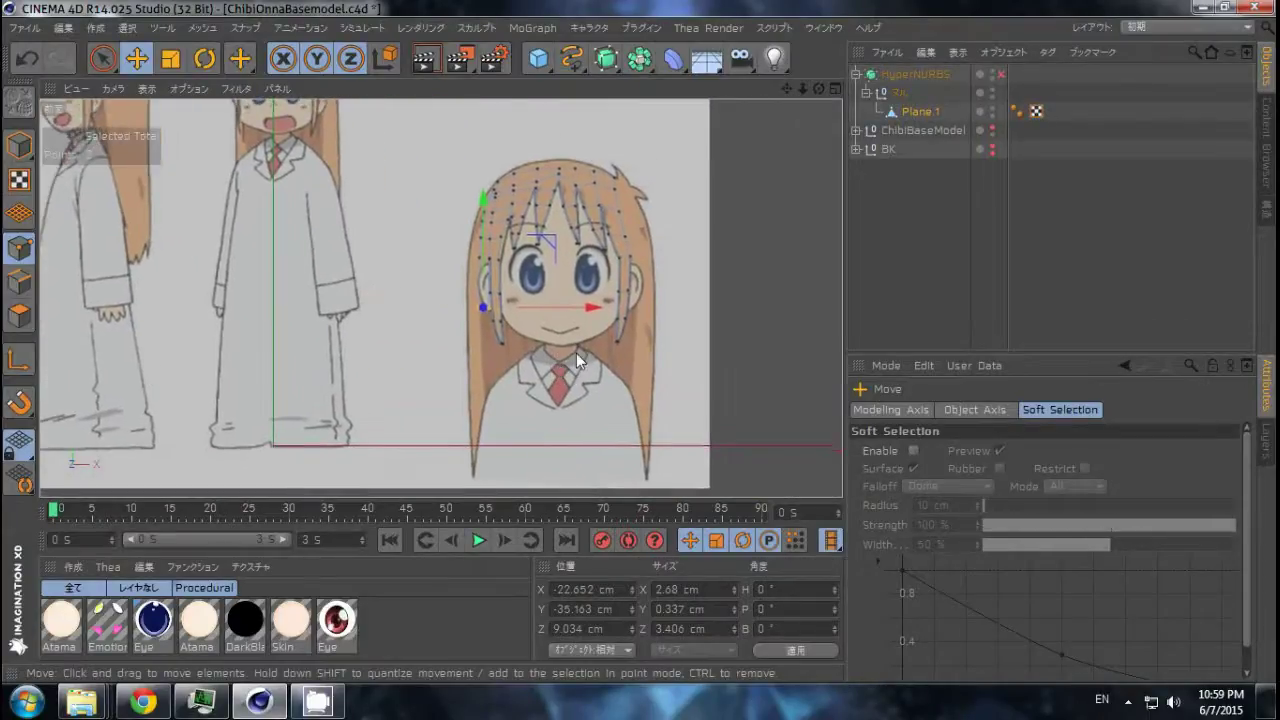
scroll(457, 259, up, 1)
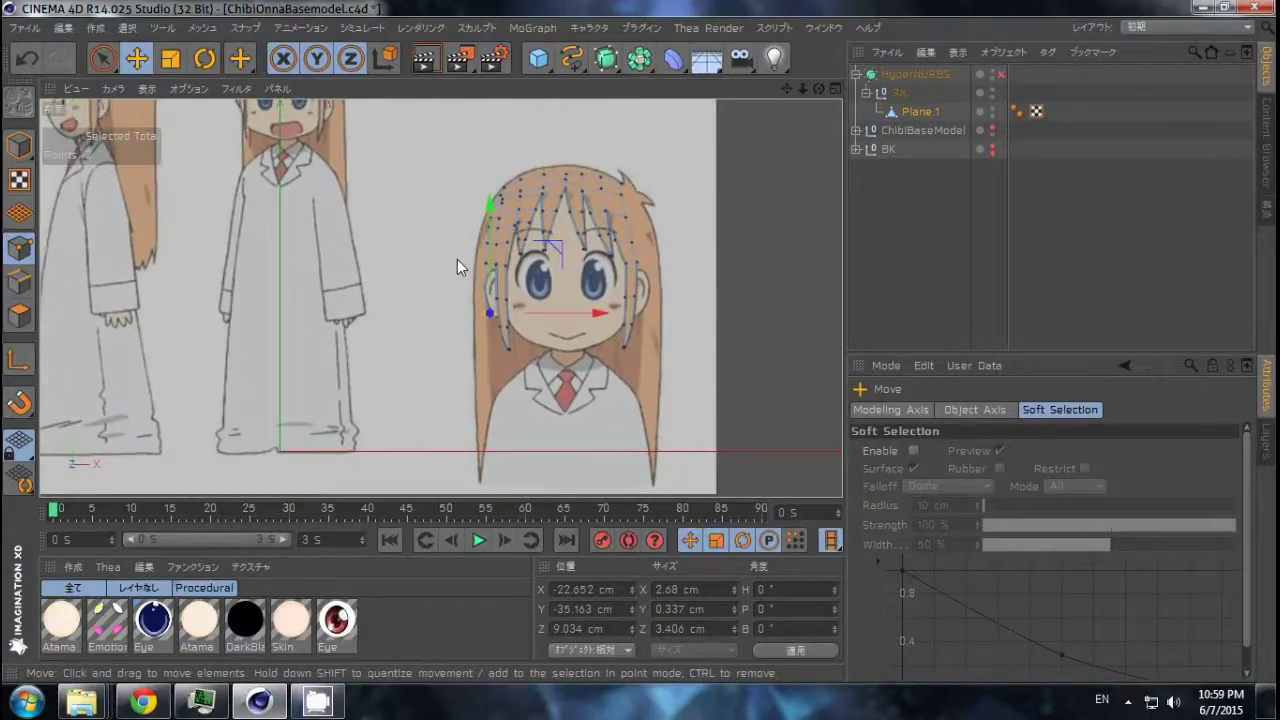
click(457, 259)
click(855, 149)
Select the working Plane.1 under the null and open the side view's background settings.
click(907, 188)
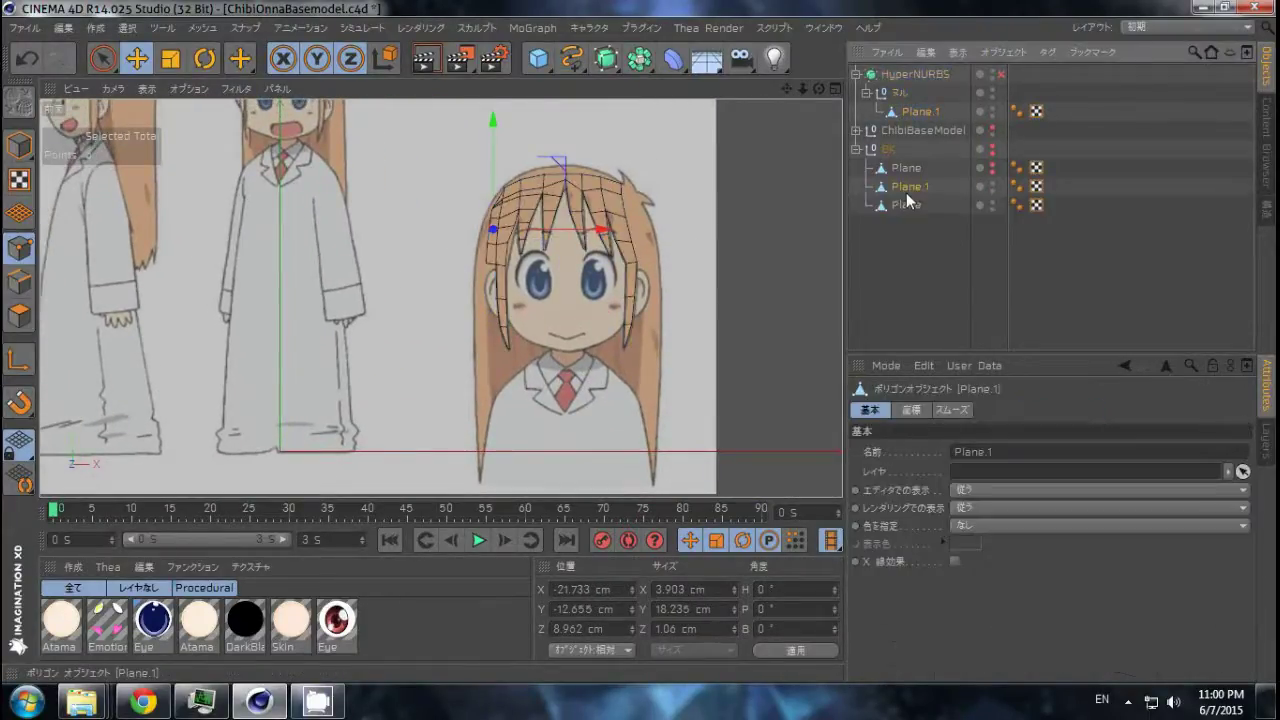
click(855, 149)
click(916, 111)
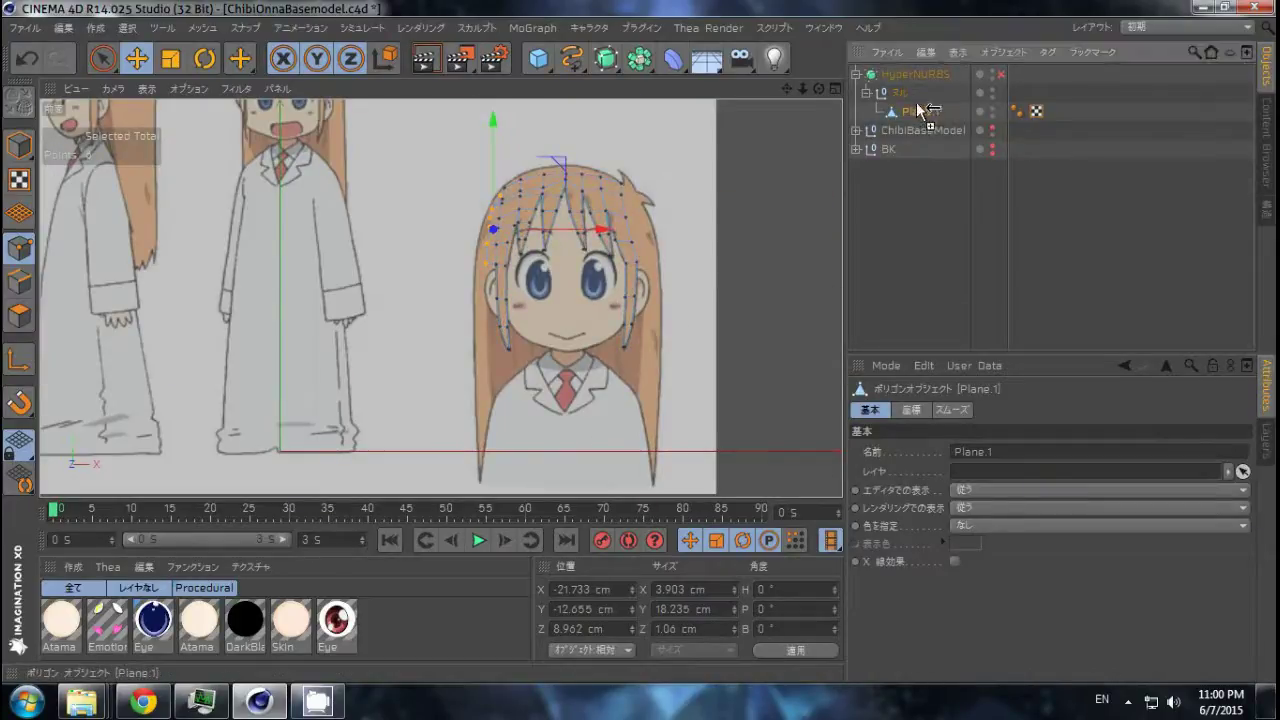
key(F3)
key(shift+v)
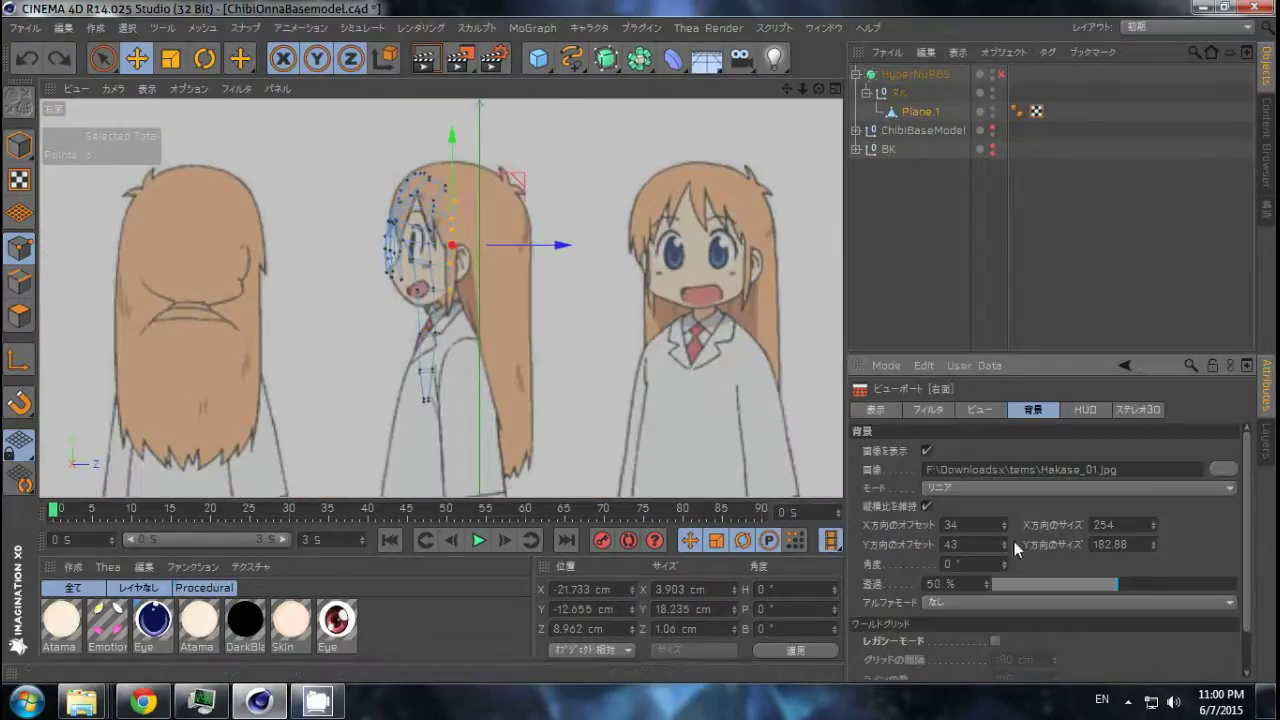
Resize the side reference image to 404 × 290.88 with X offset 64 and Y offset 25.
mouse_move(1154, 524)
mouse_down()
mouse_move(1007, 512)
mouse_move(1002, 528)
mouse_up()
mouse_move(1156, 523)
mouse_down()
mouse_move(1001, 539)
mouse_move(1002, 528)
mouse_up()
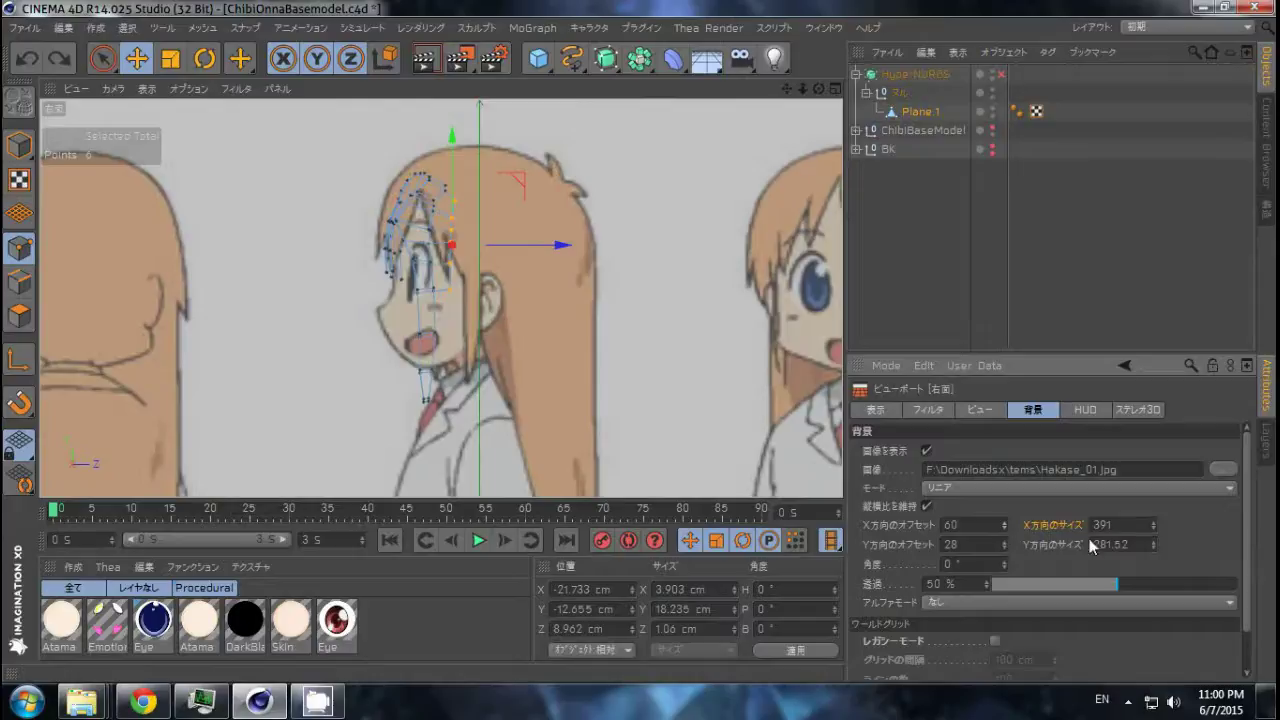
drag(1153, 524, 1154, 532)
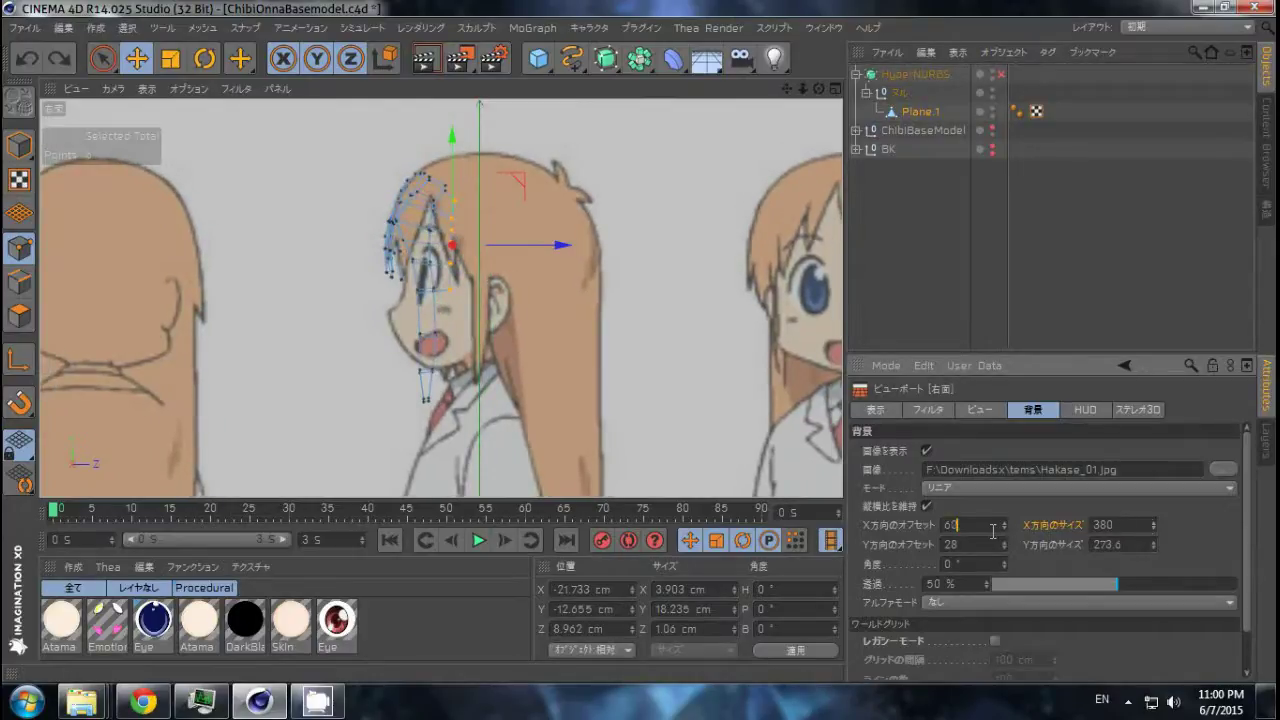
scroll(993, 531, down, 1)
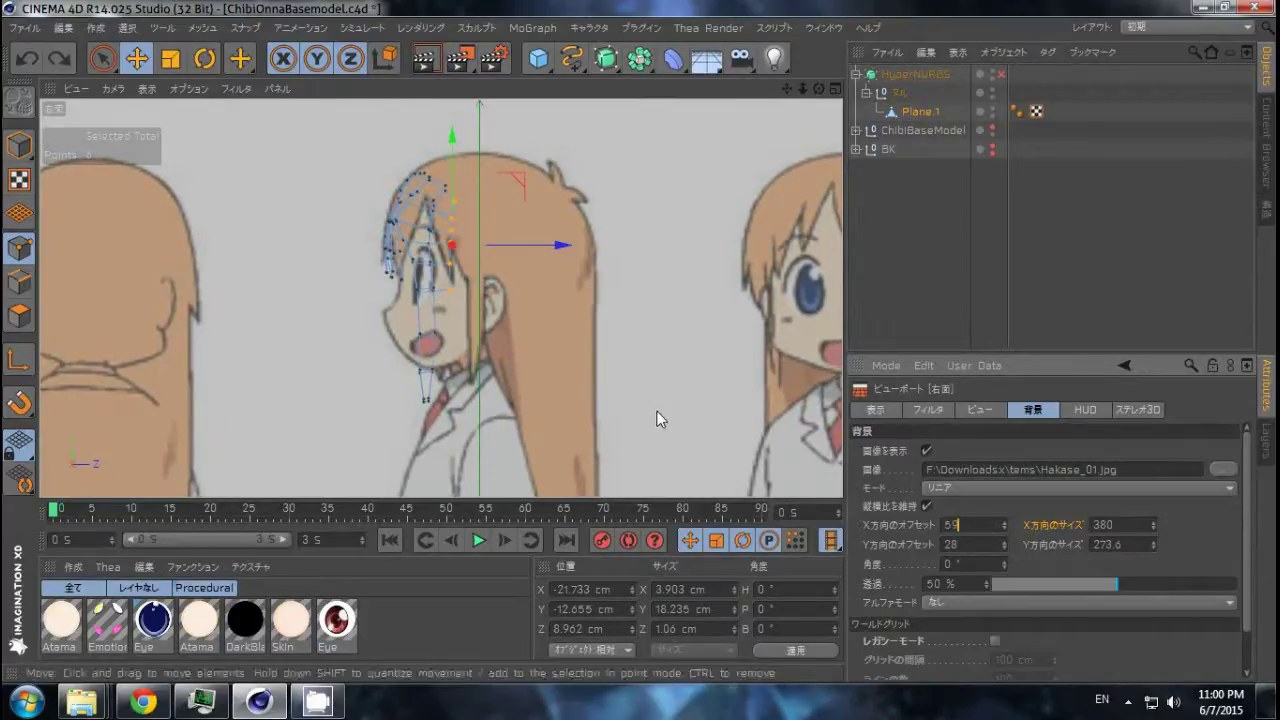
drag(1153, 524, 1154, 526)
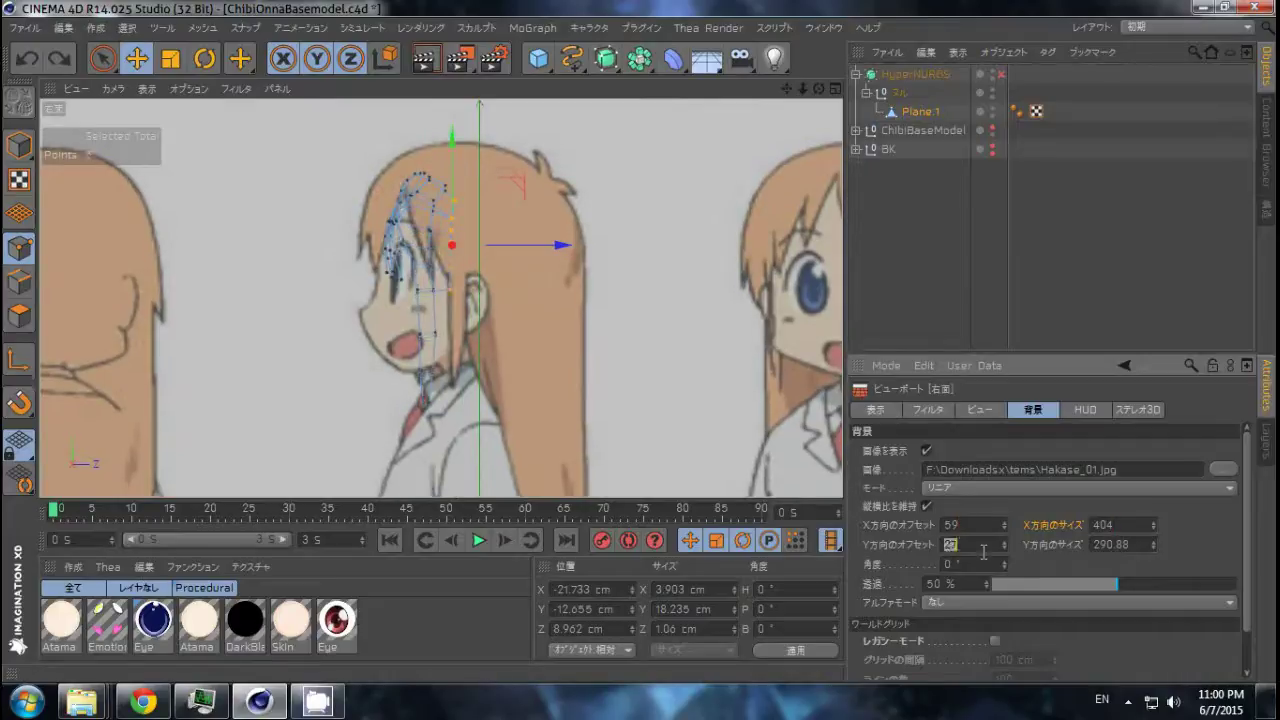
text(5)
key(Return)
drag(1004, 524, 1004, 514)
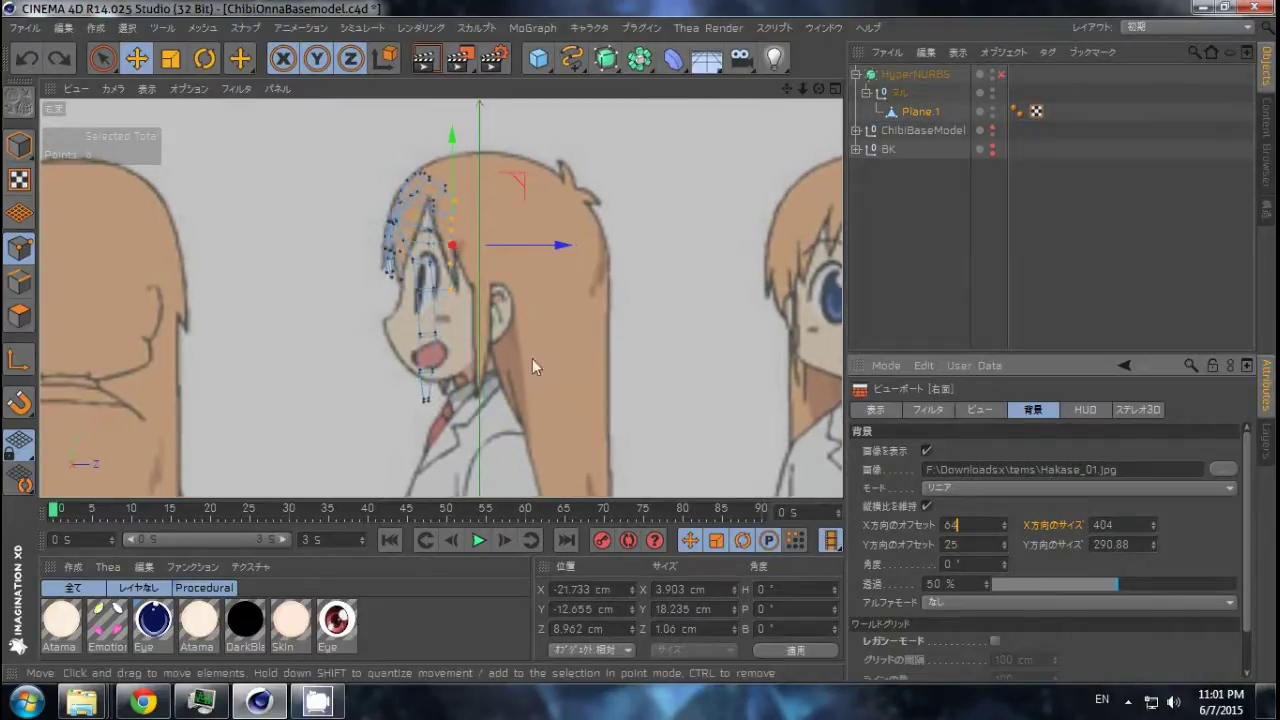
scroll(463, 300, up, 1)
Move the selected points about 9.7 cm along Z in the full side view.
middle_click(463, 300)
middle_click(377, 214)
scroll(520, 260, up, 2)
drag(565, 242, 622, 241)
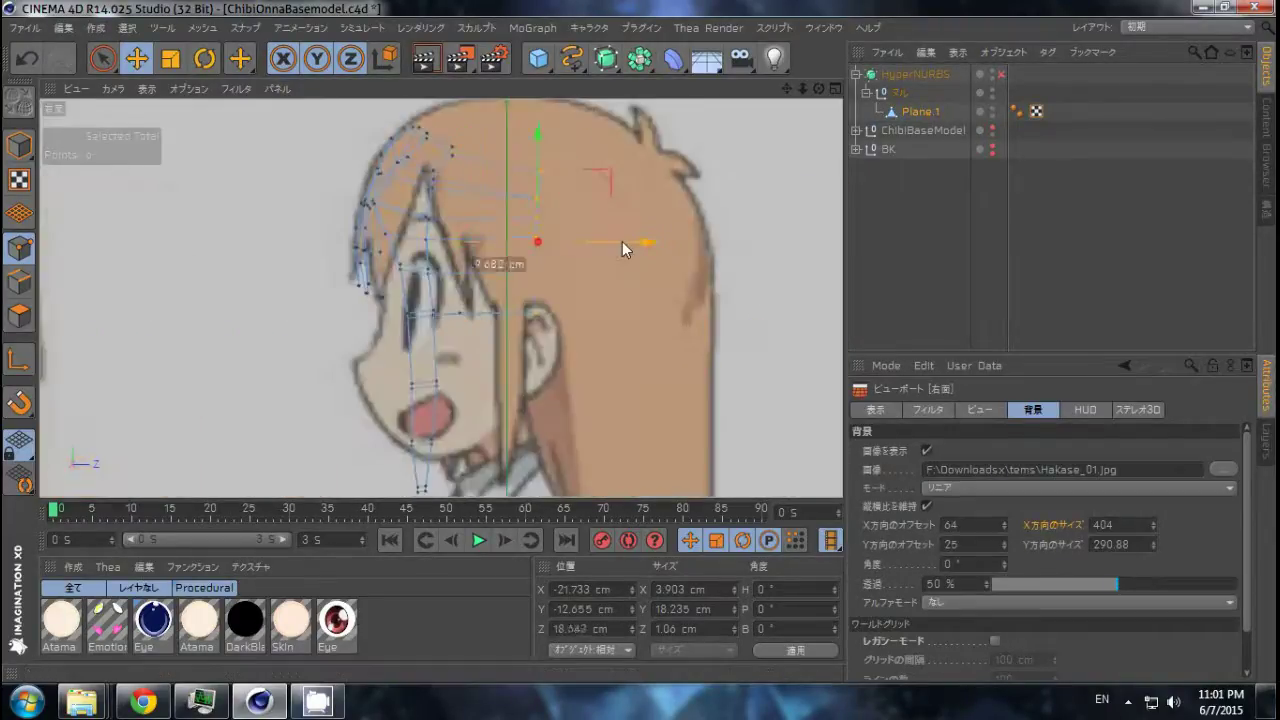
Orbit the hair mesh and compare it with the front and side reference views.
middle_click(527, 323)
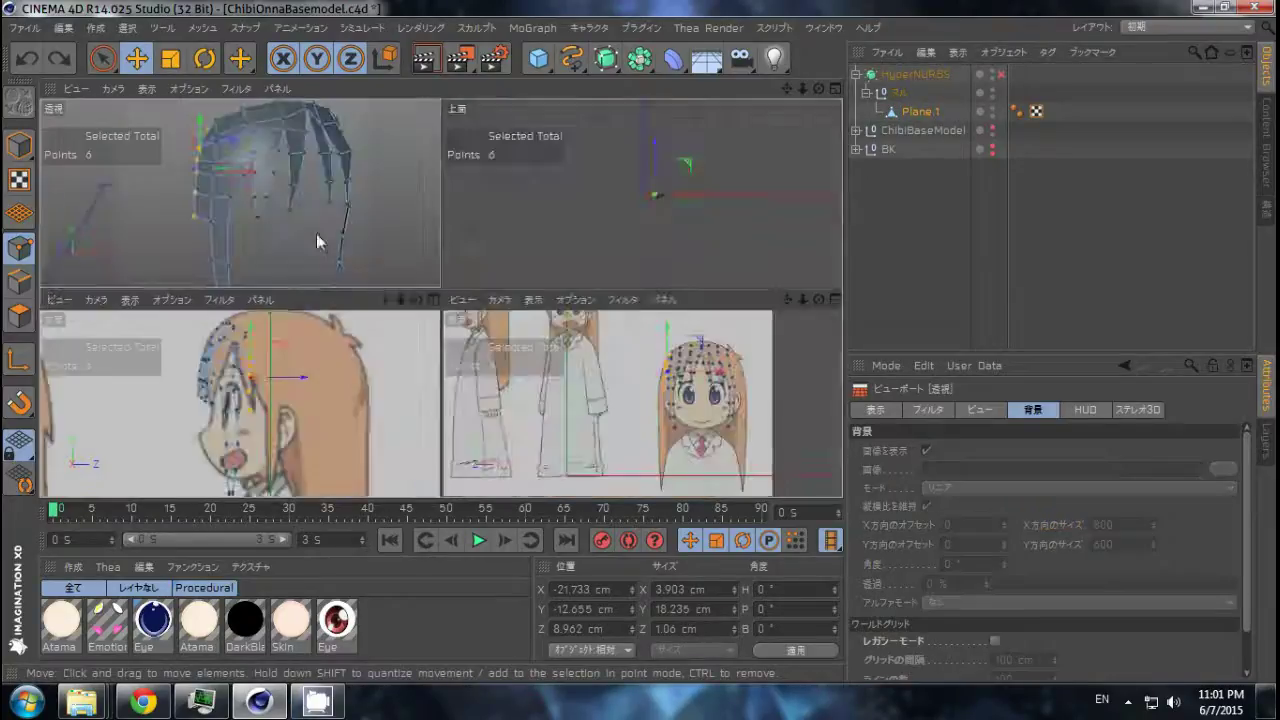
middle_click(316, 233)
alt+drag(195, 245, 390, 327)
middle_click(390, 327)
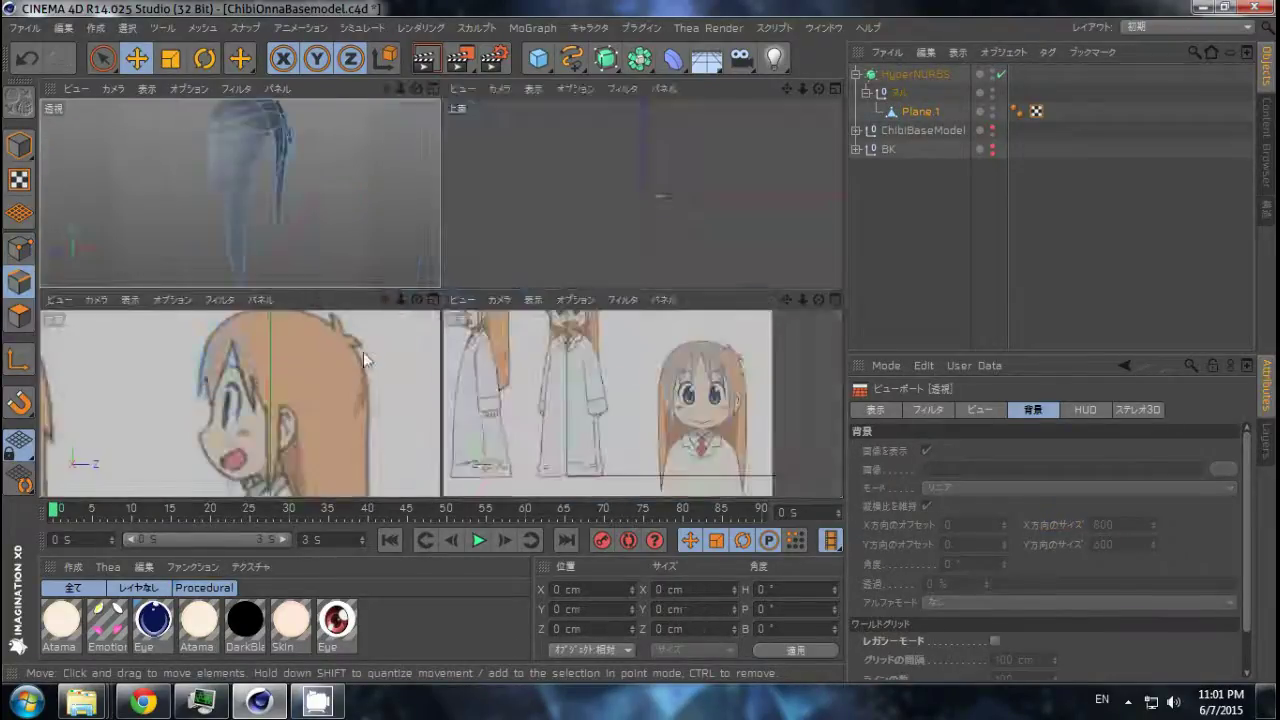
middle_click(363, 352)
middle_click(659, 249)
middle_click(430, 223)
alt+drag(430, 232, 401, 287)
key(9)
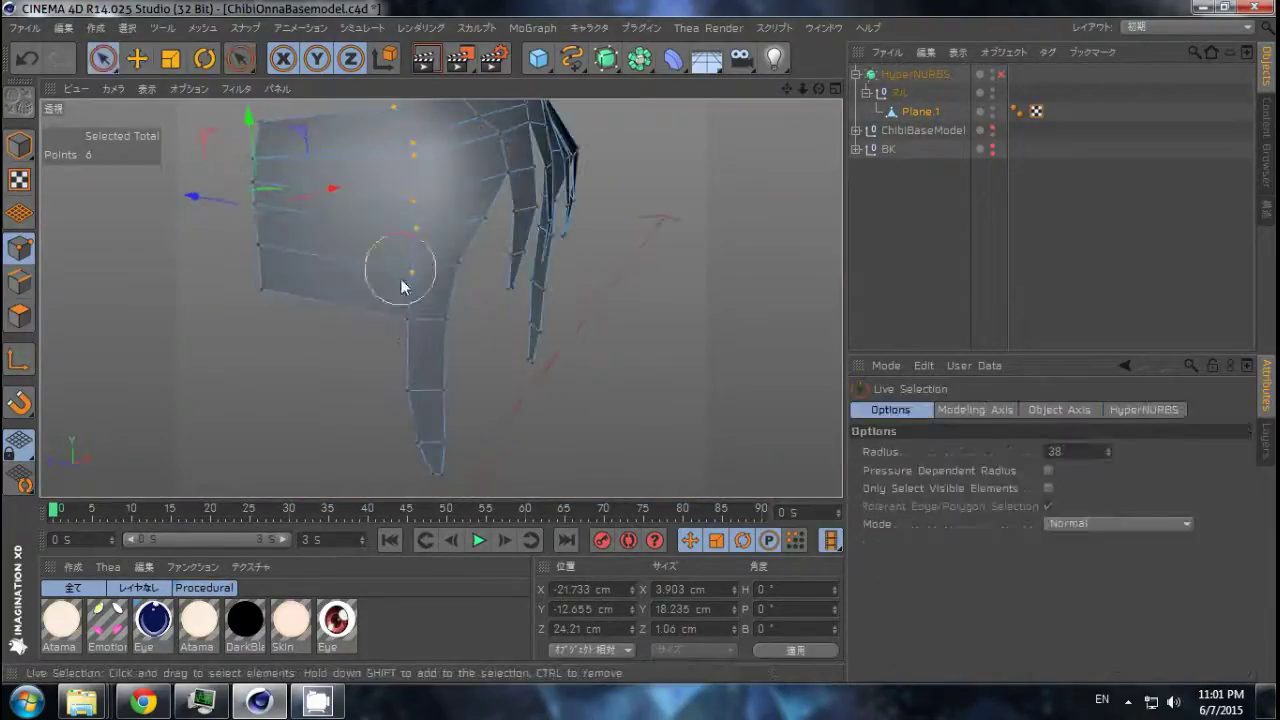
middle_click(430, 347)
middle_click(483, 345)
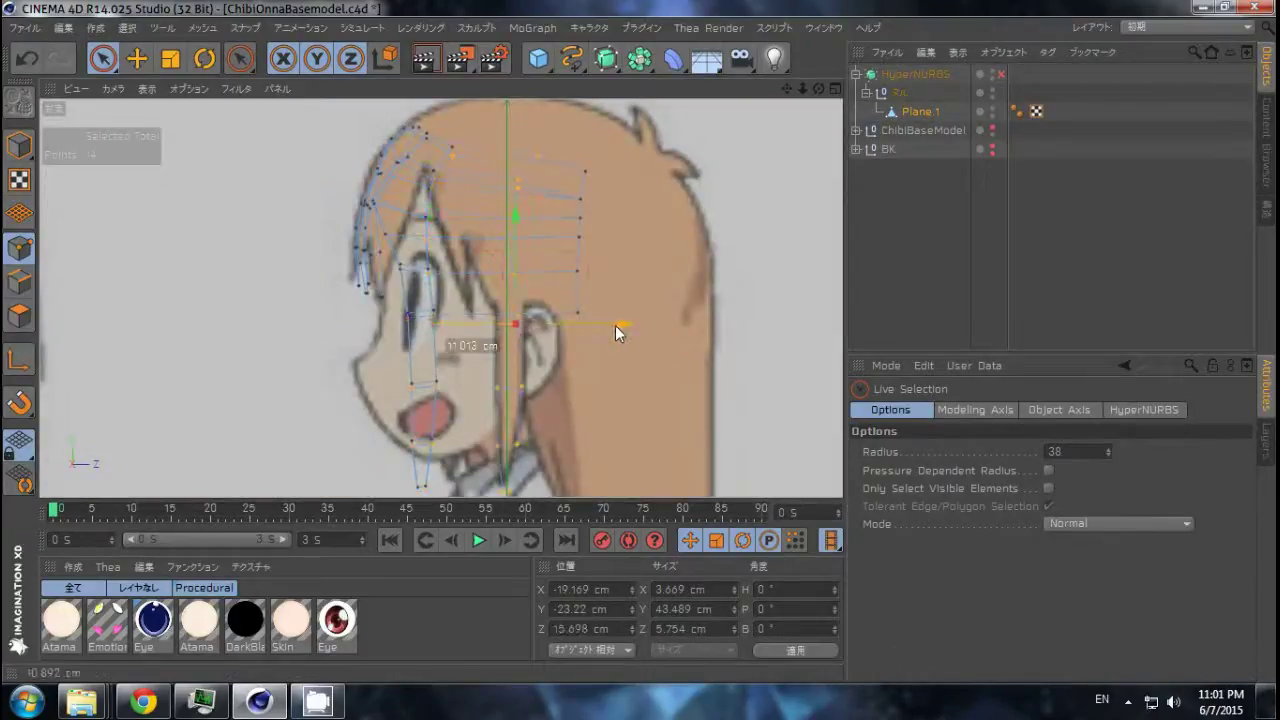
middle_click(615, 325)
middle_click(352, 237)
mouse_move(432, 235)
alt+mouse_down()
mouse_move(335, 232)
mouse_move(396, 310)
alt+mouse_up()
middle_click(396, 310)
middle_click(483, 330)
key(r)
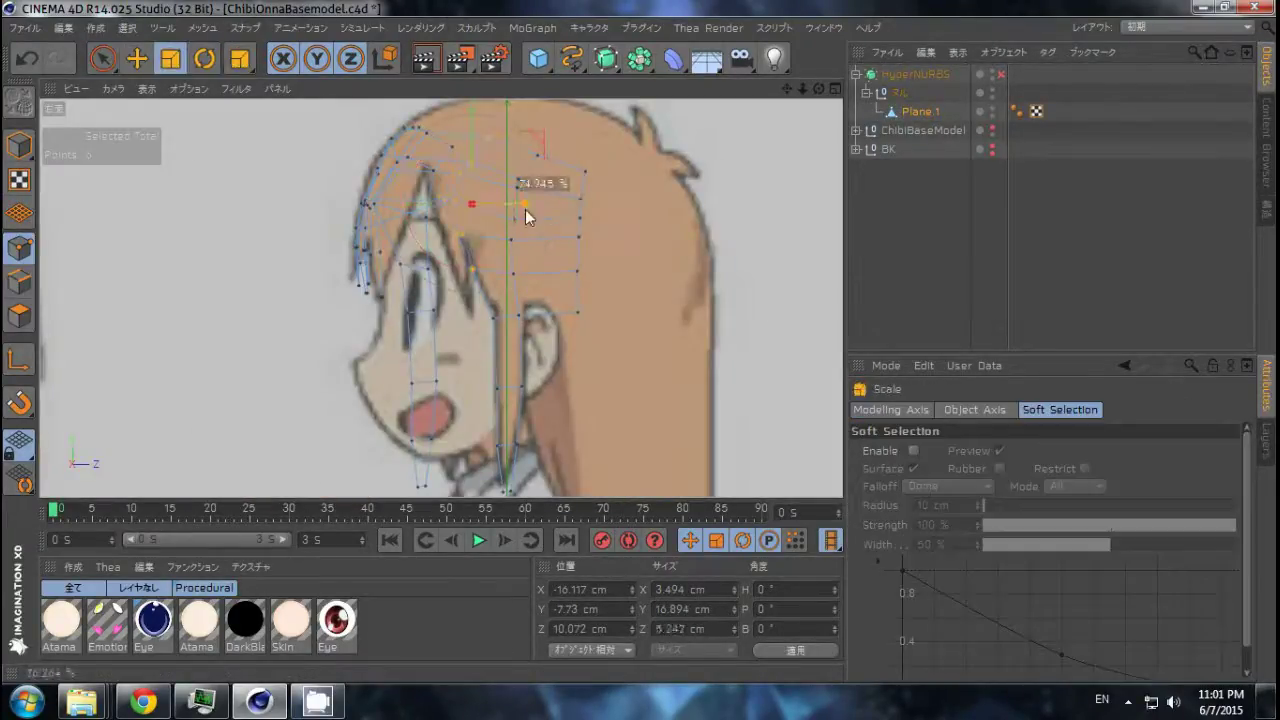
key(space)
Move three bang points about 12 cm along Z in the side view.
scroll(523, 443, down, 2)
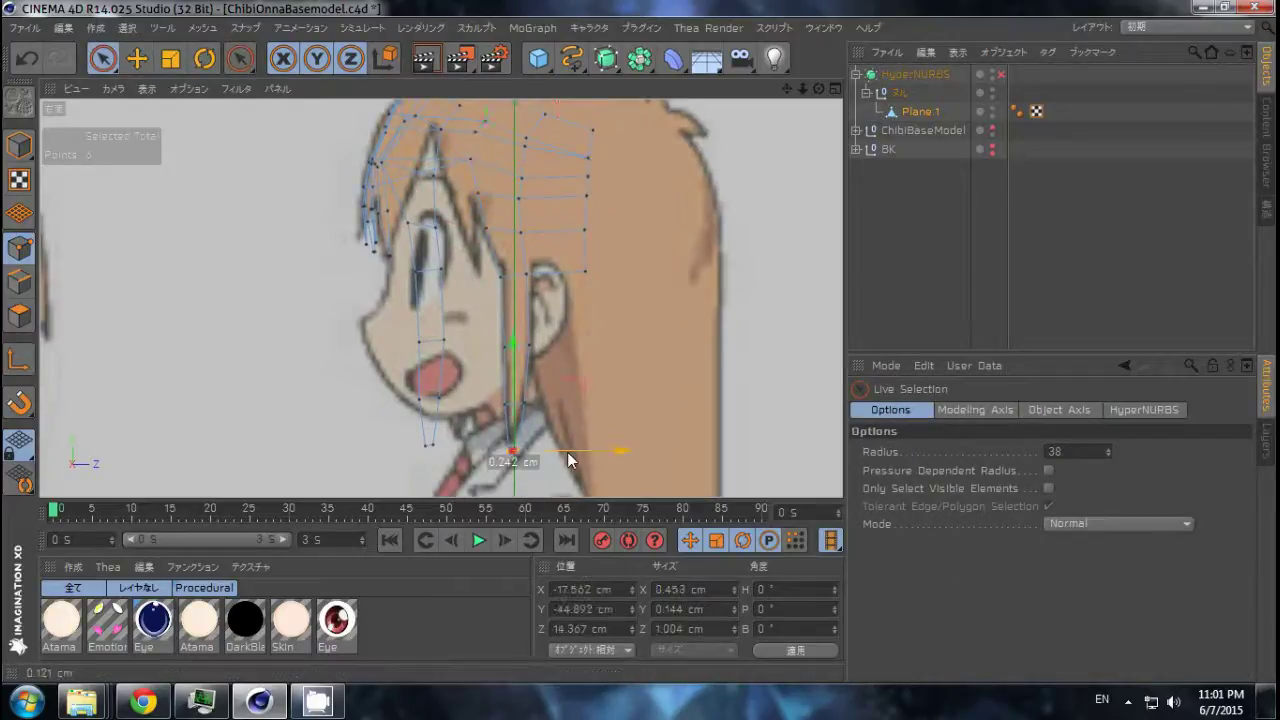
scroll(620, 440, down, 2)
middle_click(633, 436)
middle_click(633, 436)
middle_click(483, 358)
middle_click(483, 358)
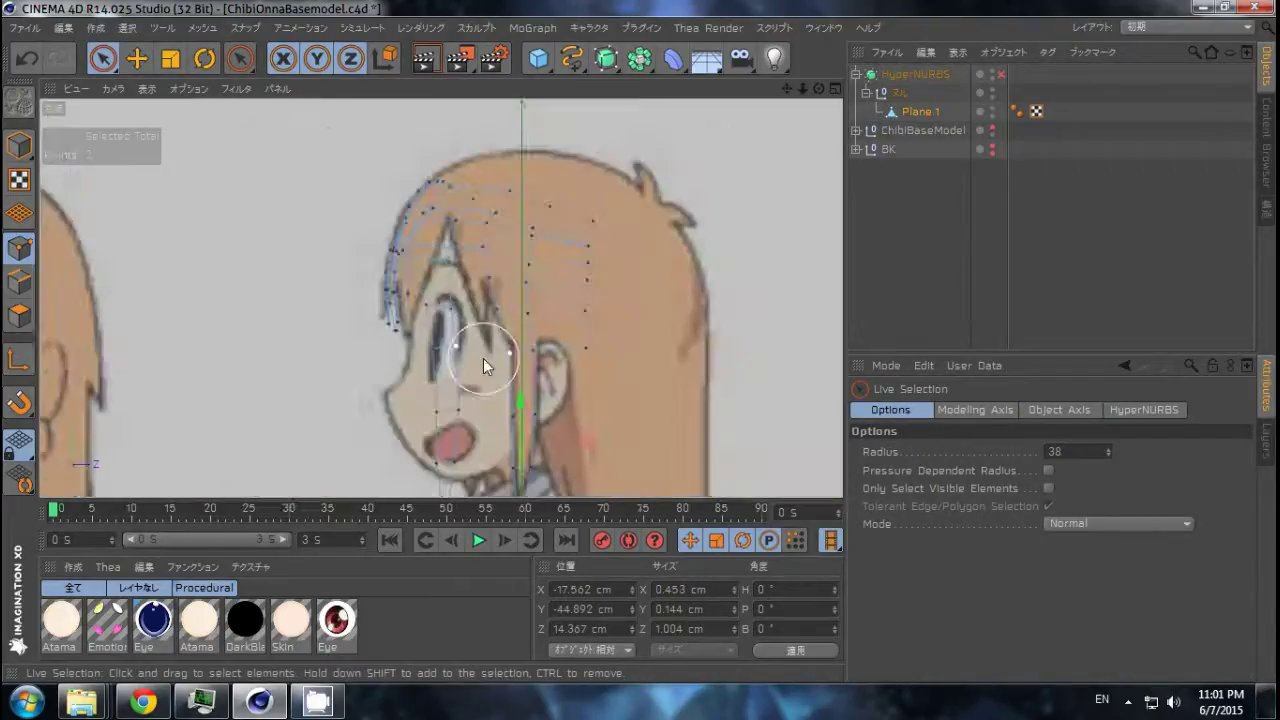
alt+middle_drag(448, 405, 475, 415)
middle_click(618, 333)
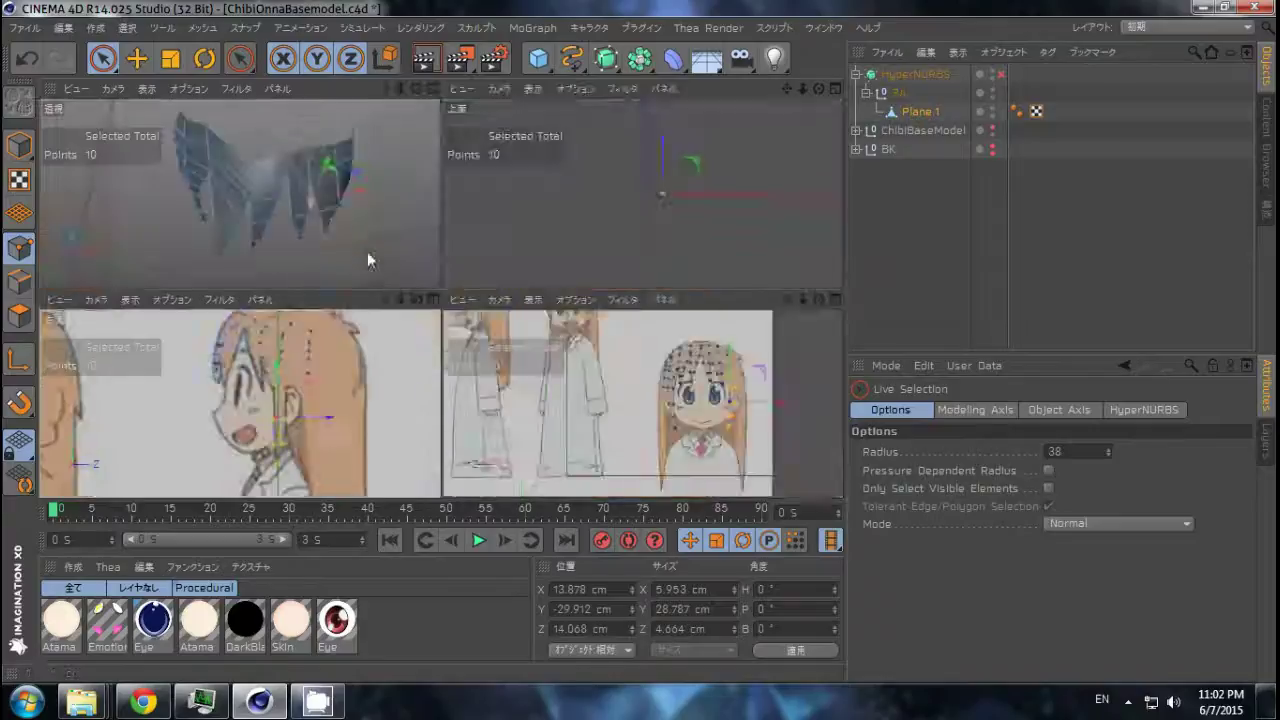
middle_click(367, 251)
alt+drag(363, 300, 634, 220)
middle_click(634, 220)
middle_click(256, 378)
key(e)
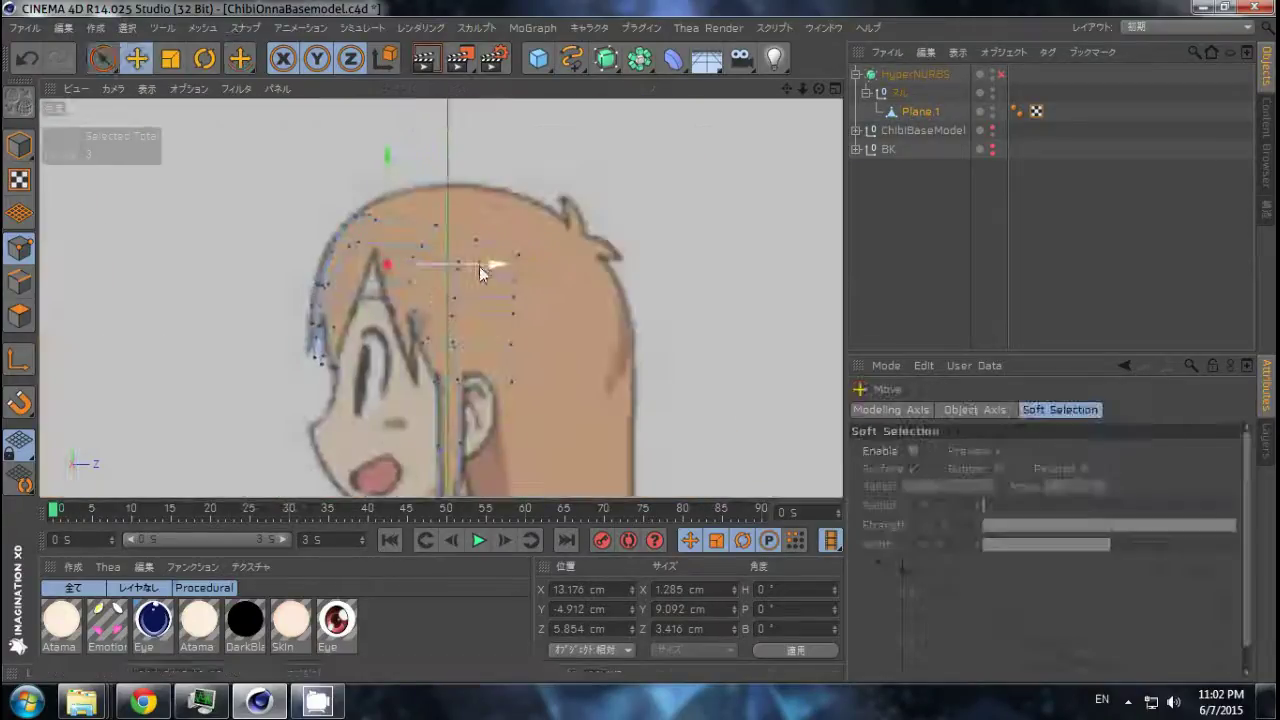
drag(479, 266, 560, 271)
Shrink the Live Selection brush radius to 23.
key(F1)
mouse_move(520, 216)
alt+mouse_down()
mouse_move(309, 257)
mouse_move(800, 342)
alt+mouse_up()
key(F4)
key(F1)
key(space)
scroll(797, 325, up, 3)
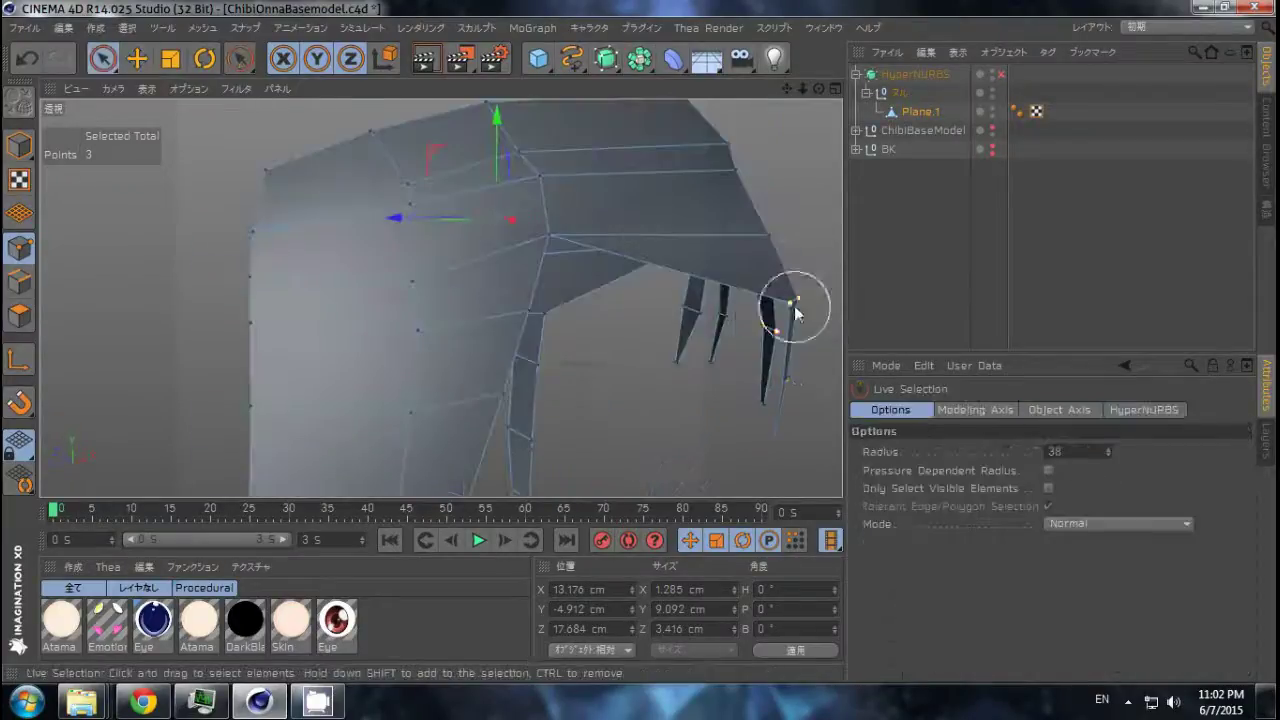
scroll(684, 367, down, 3)
key(F3)
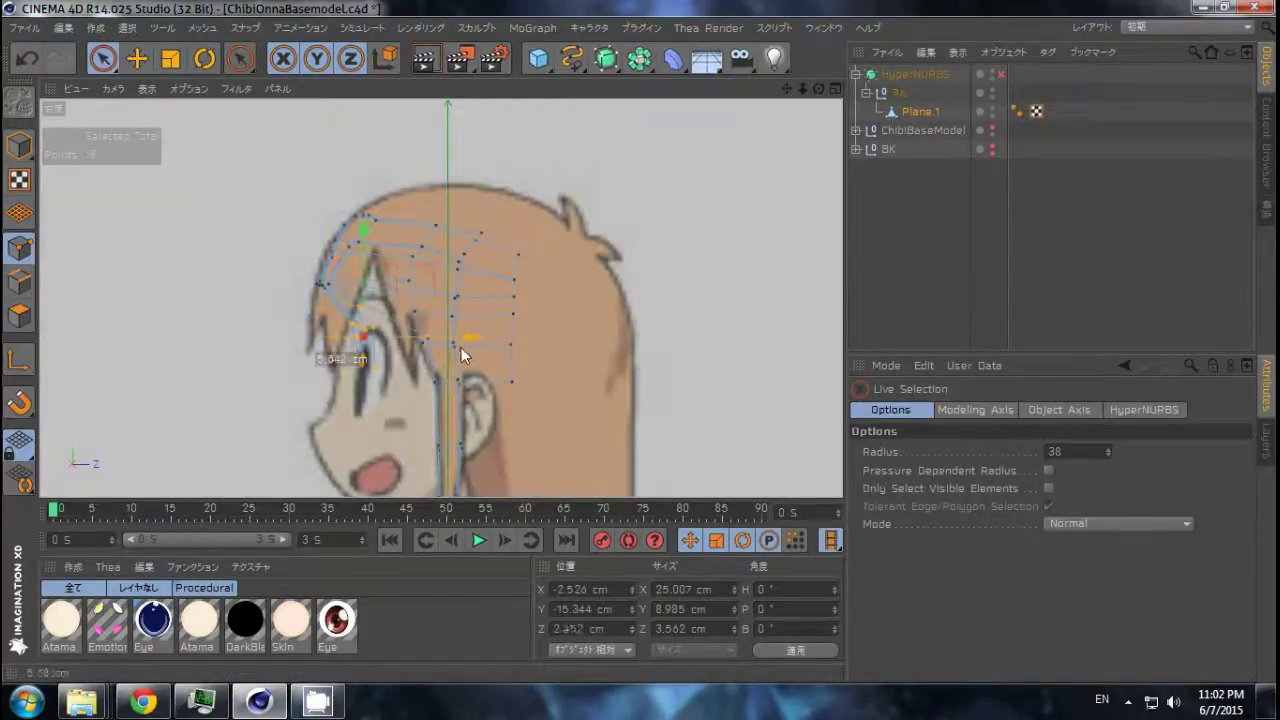
key(F5)
key(F1)
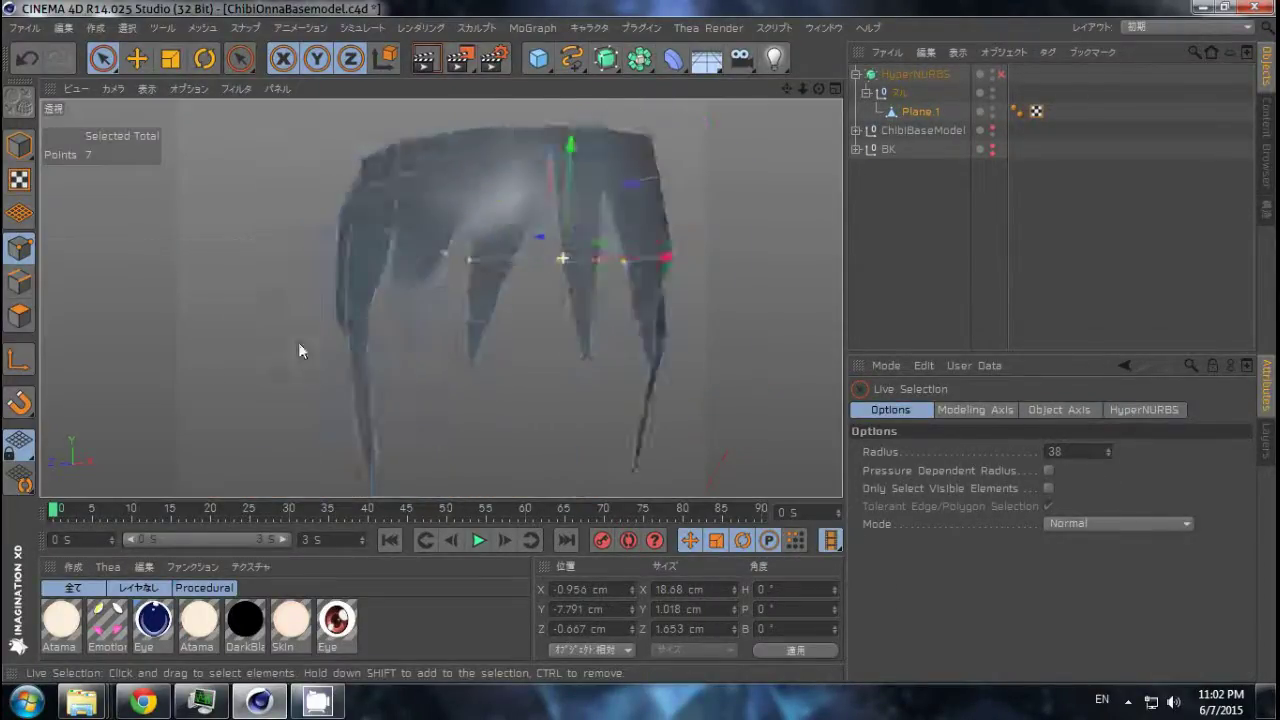
alt+drag(298, 342, 727, 305)
key(F5)
key(F3)
key(F5)
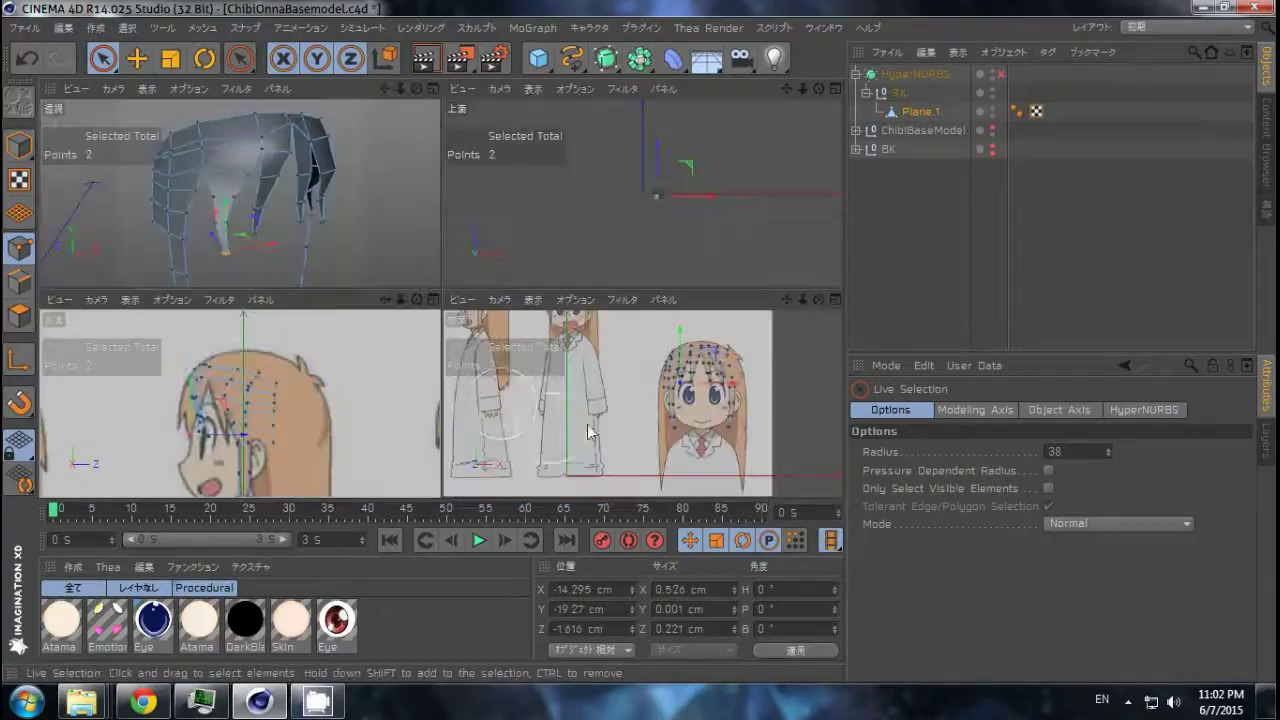
scroll(250, 250, up, 2)
middle_drag(250, 250, 250, 232)
Move the selected bang points in the side view, shifting one point about 0.65 cm.
key(F3)
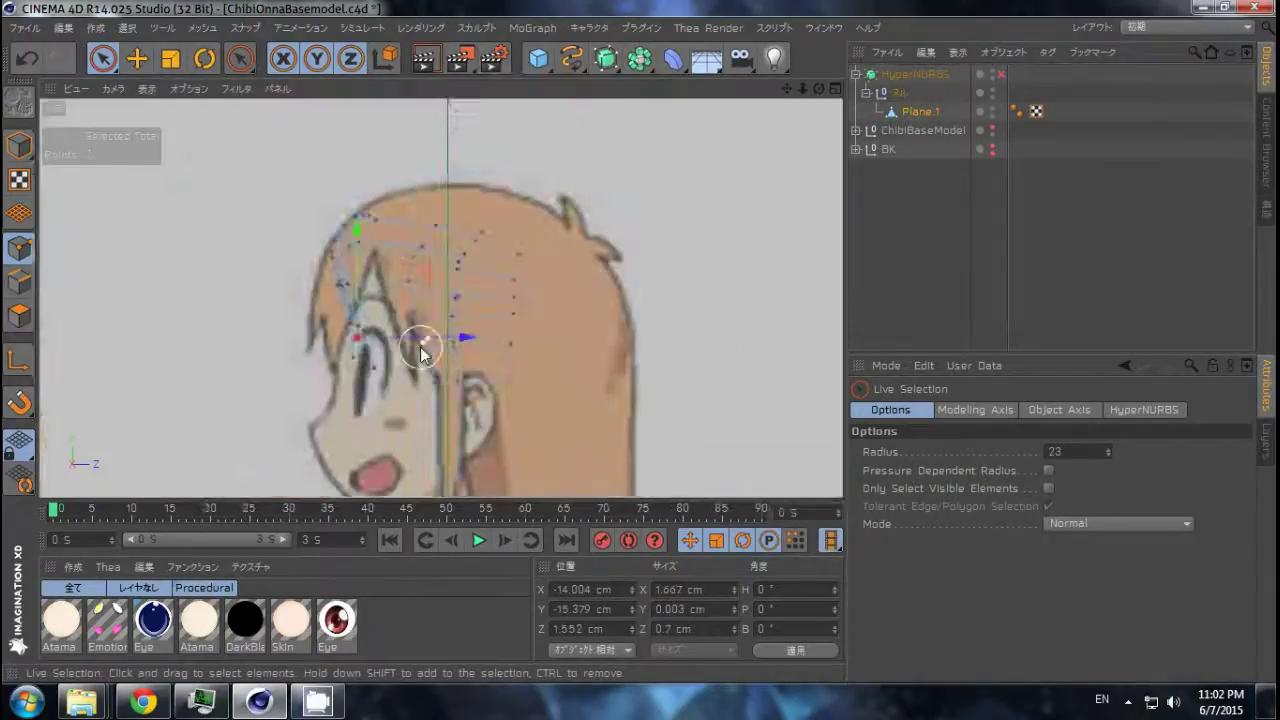
key(F5)
key(e)
drag(240, 405, 240, 424)
key(space)
scroll(290, 385, up, 2)
scroll(290, 385, up, 2)
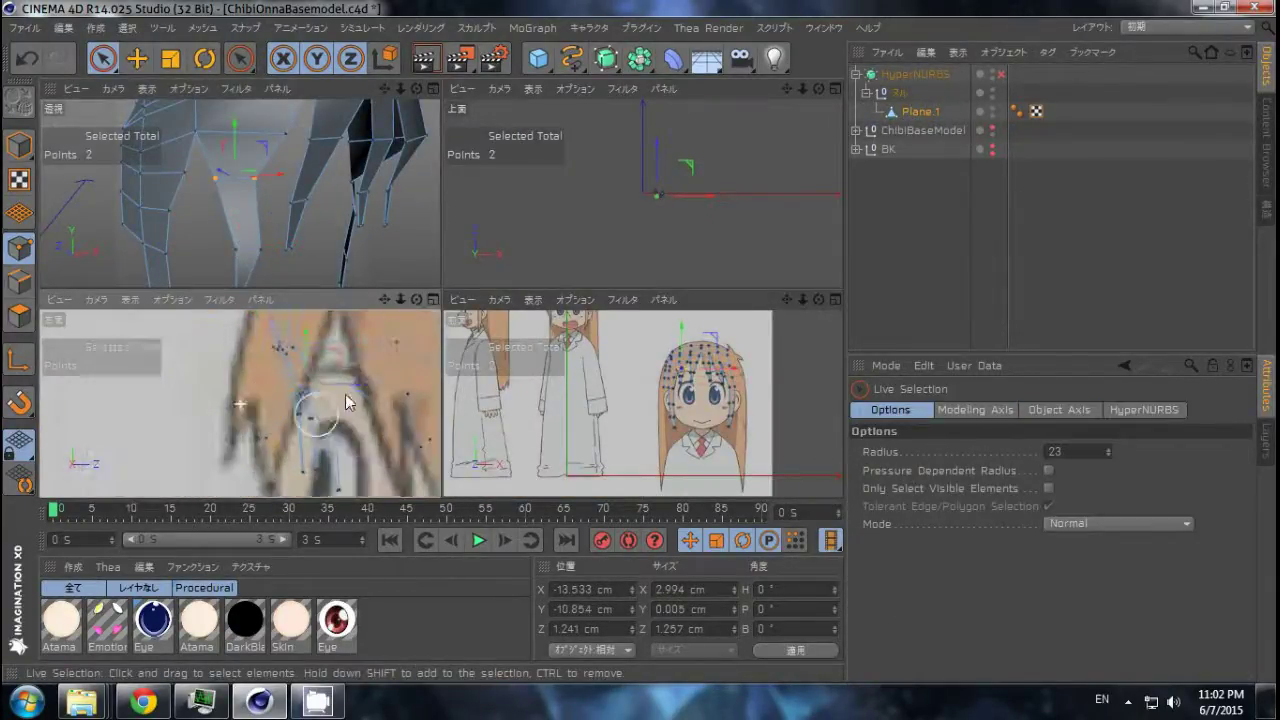
key(r)
key(e)
drag(306, 432, 312, 444)
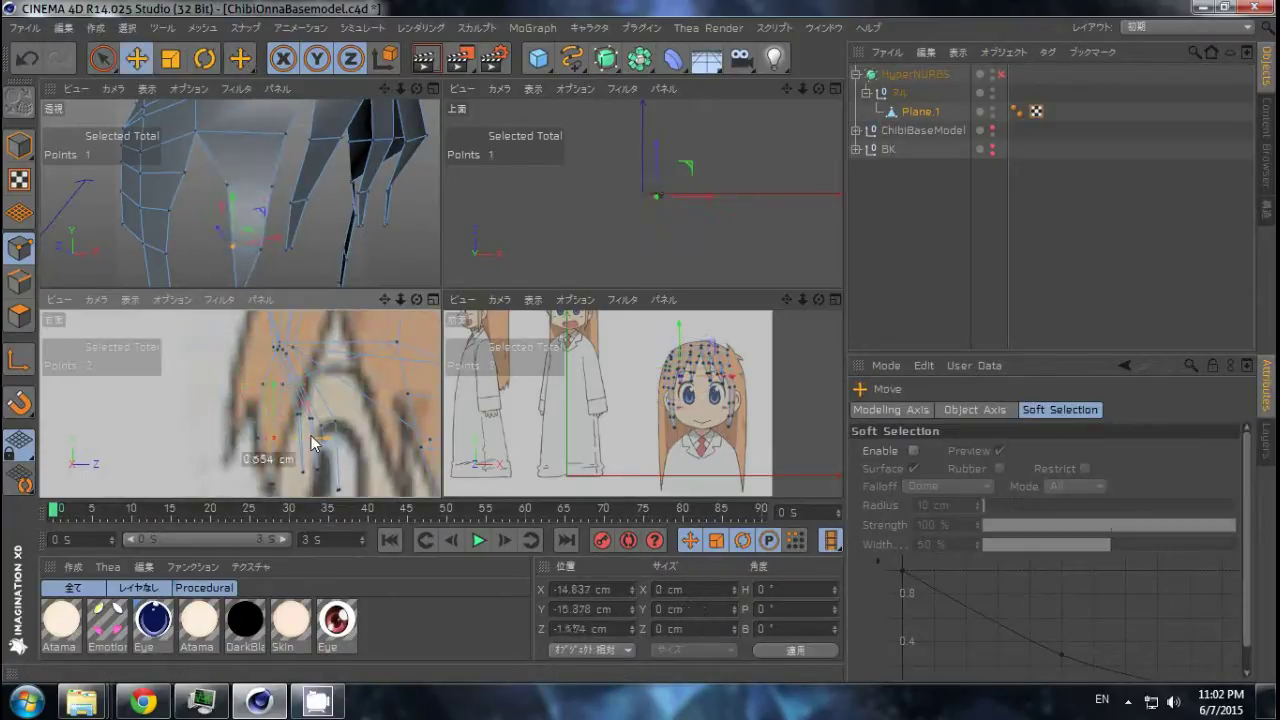
drag(333, 395, 335, 400)
Select another group of points and move three of them about 1.6 cm.
mouse_move(200, 234)
alt+mouse_down()
mouse_move(250, 208)
mouse_move(263, 180)
alt+mouse_up()
click(218, 177)
scroll(200, 171, up, 3)
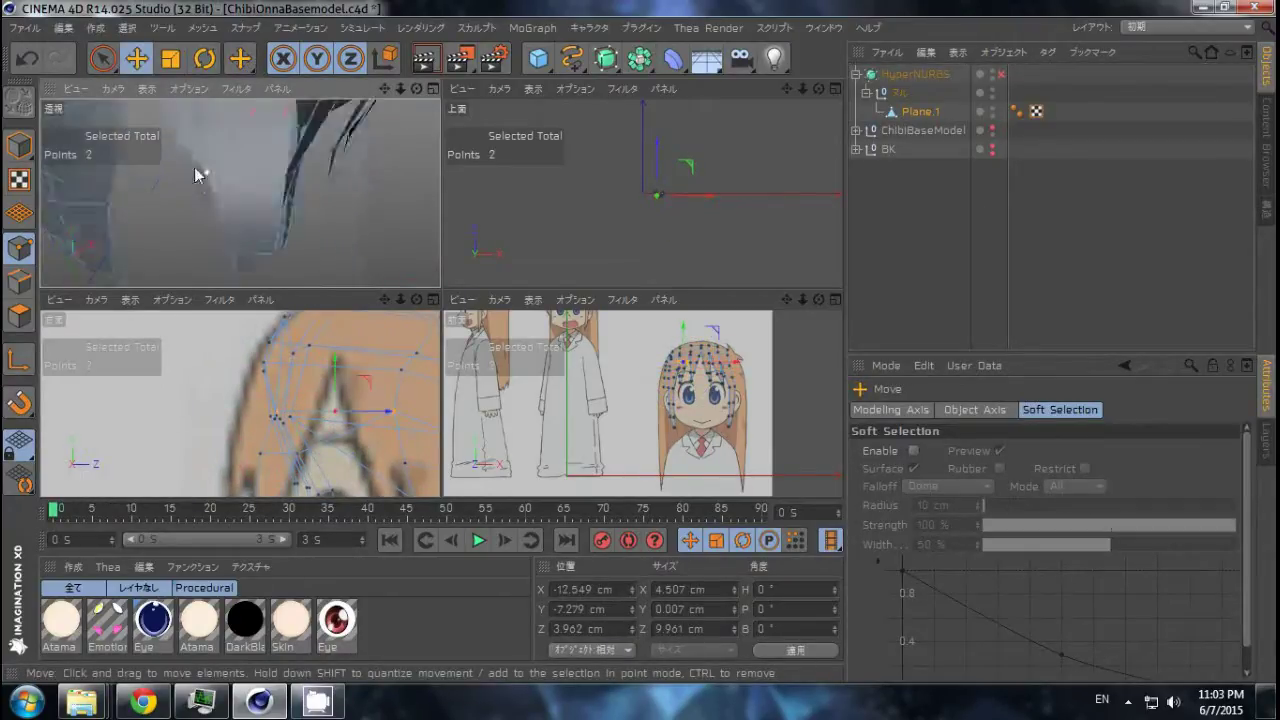
scroll(263, 157, up, 3)
scroll(294, 198, down, 3)
scroll(240, 208, down, 2)
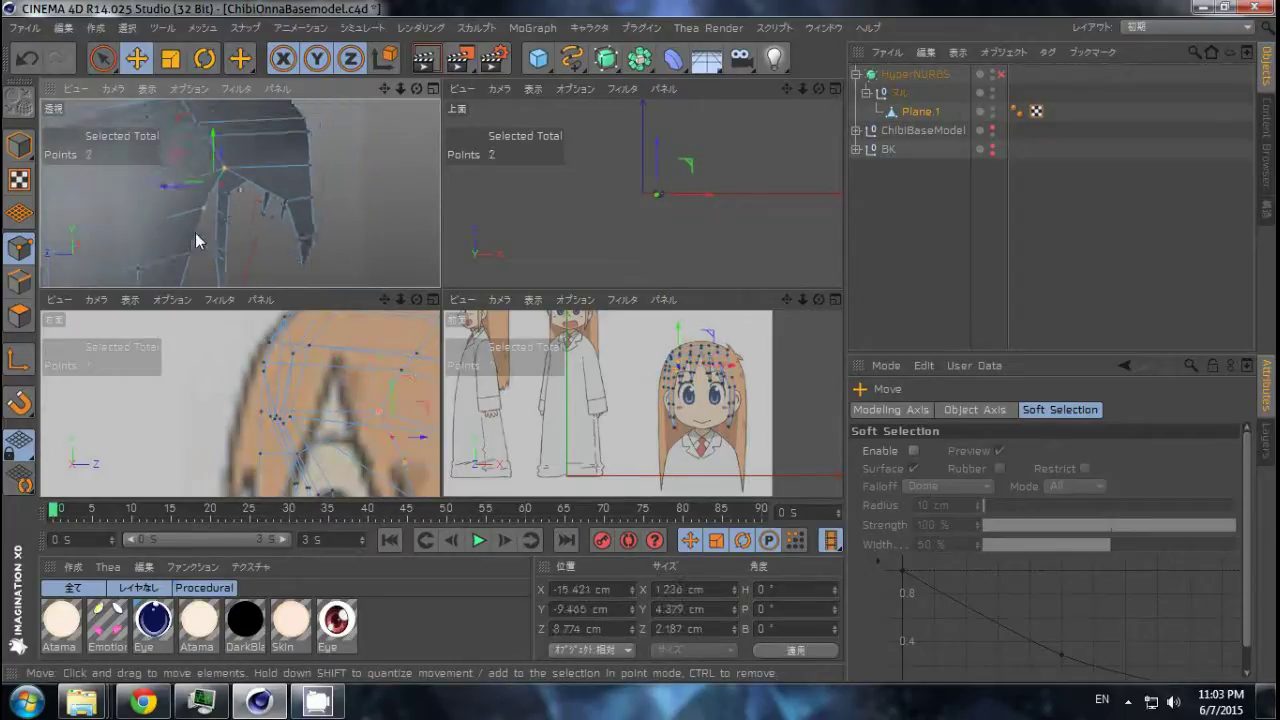
mouse_move(227, 232)
mouse_down()
mouse_move(208, 190)
mouse_move(80, 221)
mouse_move(343, 200)
mouse_up()
Narrow the selection to six side-lock points and check them against the side reference.
key(space)
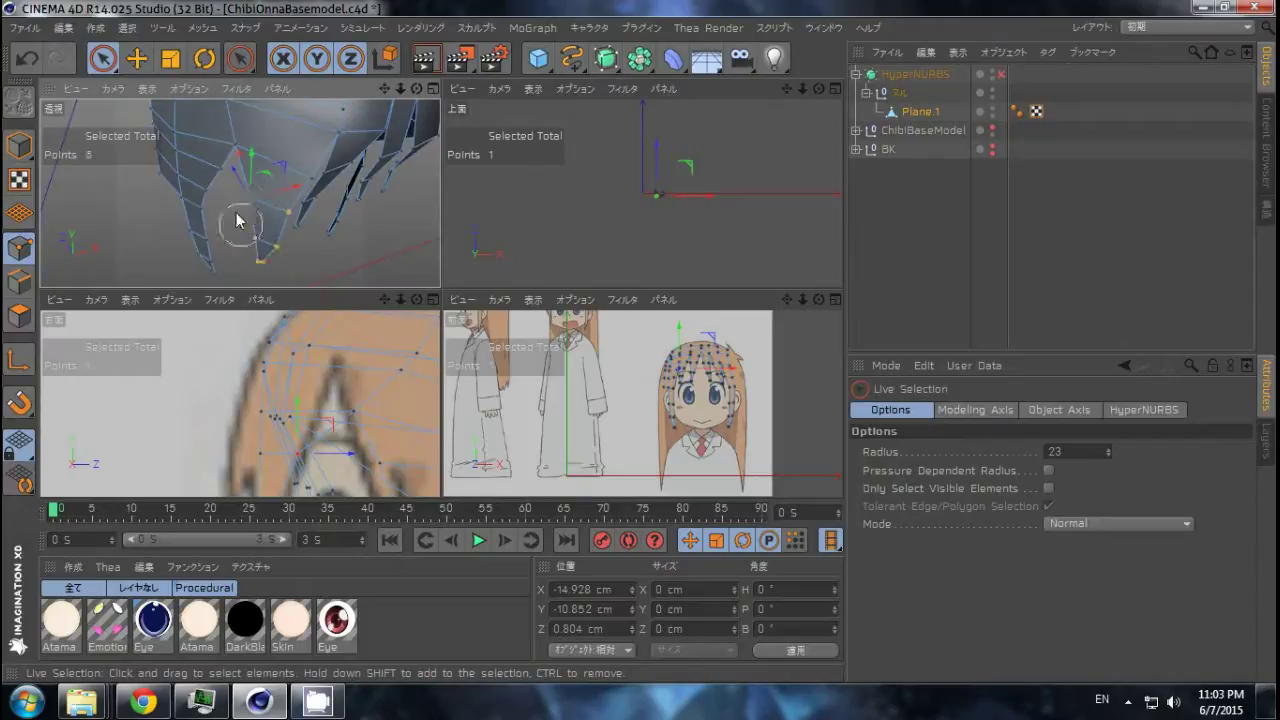
mouse_move(237, 221)
alt+mouse_down()
mouse_move(275, 215)
mouse_move(320, 248)
mouse_move(251, 247)
mouse_move(262, 172)
alt+mouse_up()
key(r)
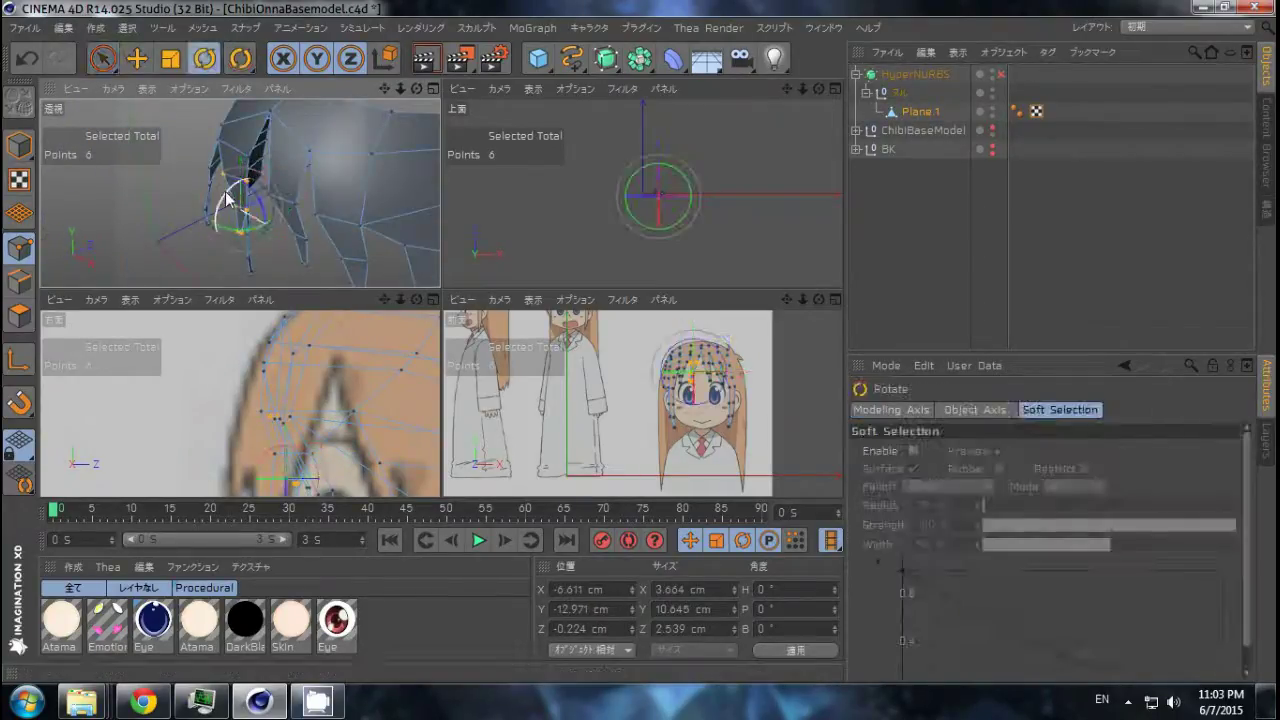
mouse_move(253, 215)
alt+mouse_down()
mouse_move(358, 152)
mouse_move(472, 179)
alt+mouse_up()
middle_click(358, 152)
middle_click(472, 179)
middle_click(202, 371)
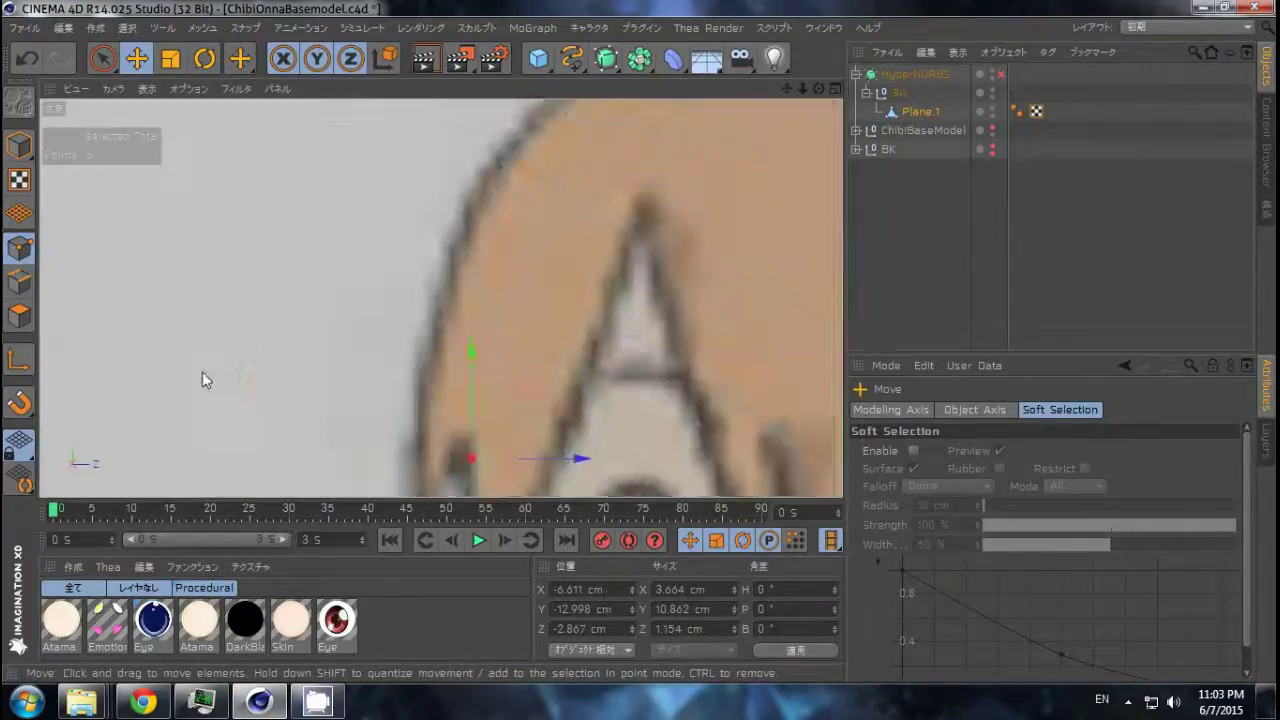
scroll(430, 333, down, 3)
scroll(604, 342, up, 3)
middle_click(604, 342)
middle_click(250, 400)
key(9)
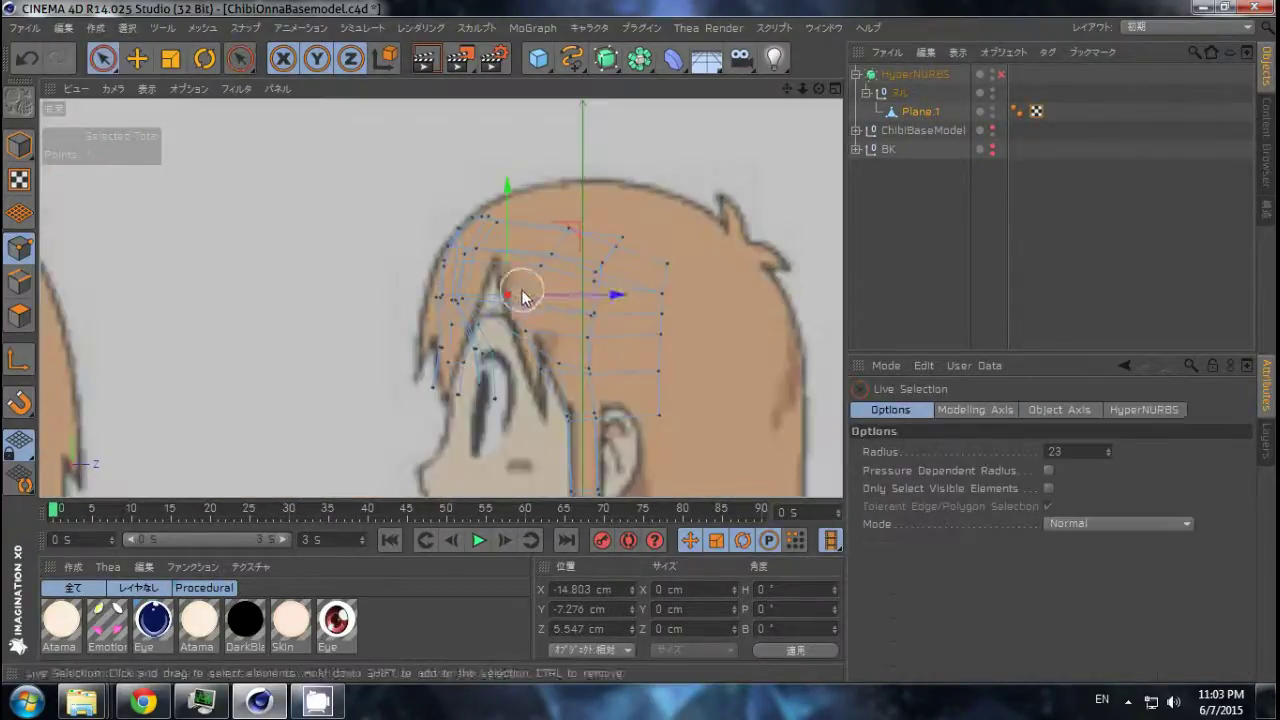
middle_click(582, 216)
middle_click(156, 264)
mouse_move(156, 264)
alt+mouse_down()
mouse_move(104, 244)
mouse_move(559, 175)
alt+mouse_up()
Squeeze the selected bang points to about half their spread.
key(e)
key(F3)
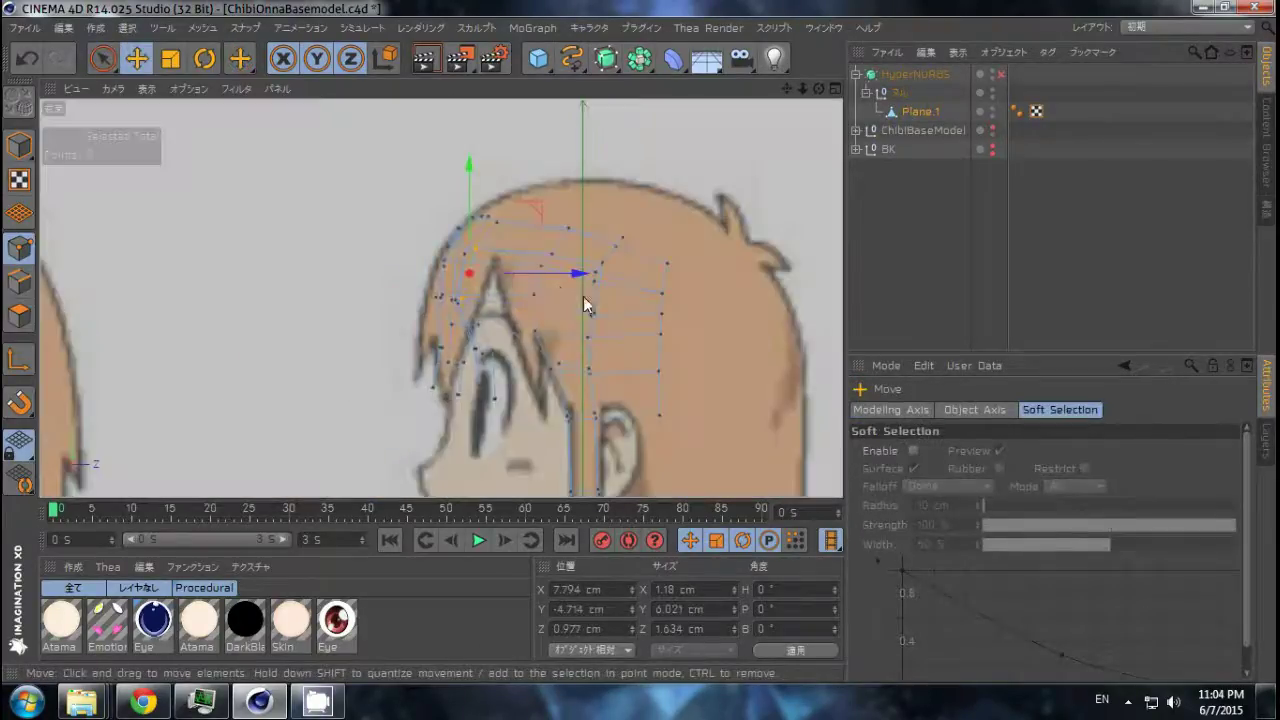
key(F1)
mouse_move(457, 230)
alt+mouse_down()
mouse_move(566, 232)
mouse_move(486, 171)
mouse_move(588, 333)
alt+mouse_up()
mouse_move(456, 373)
alt+mouse_down()
mouse_move(529, 432)
mouse_move(547, 347)
alt+mouse_up()
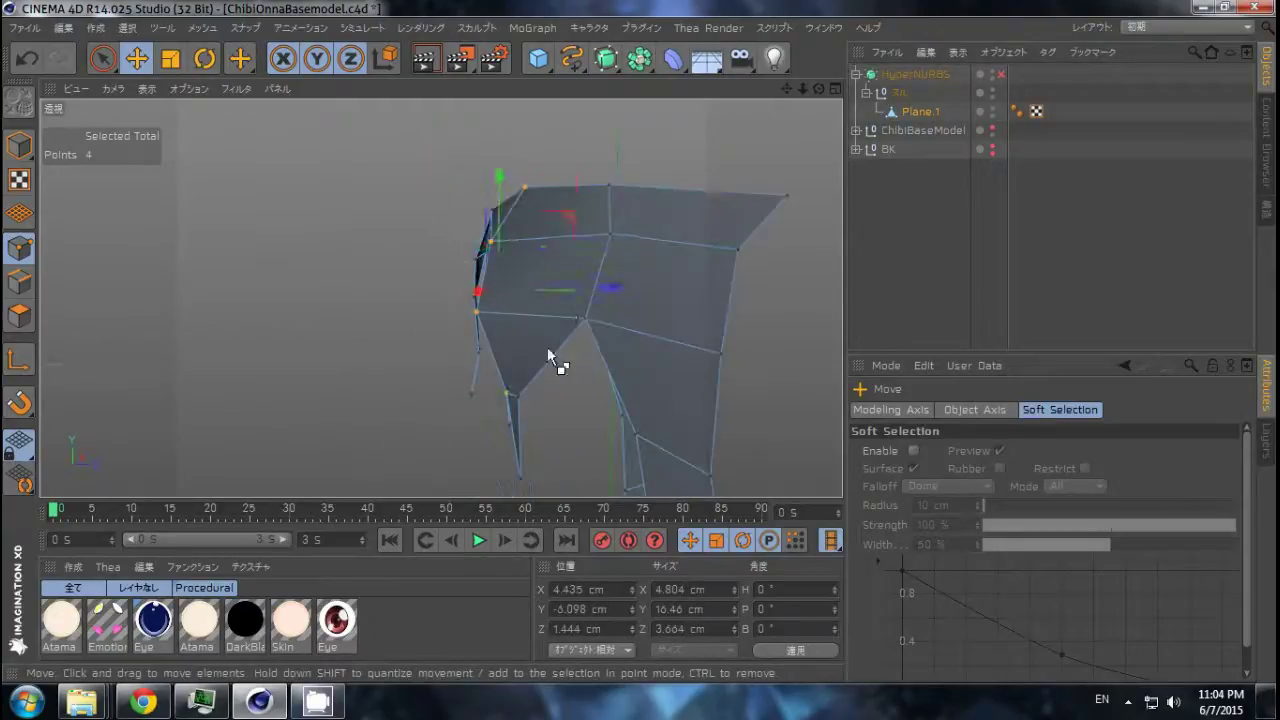
key(F3)
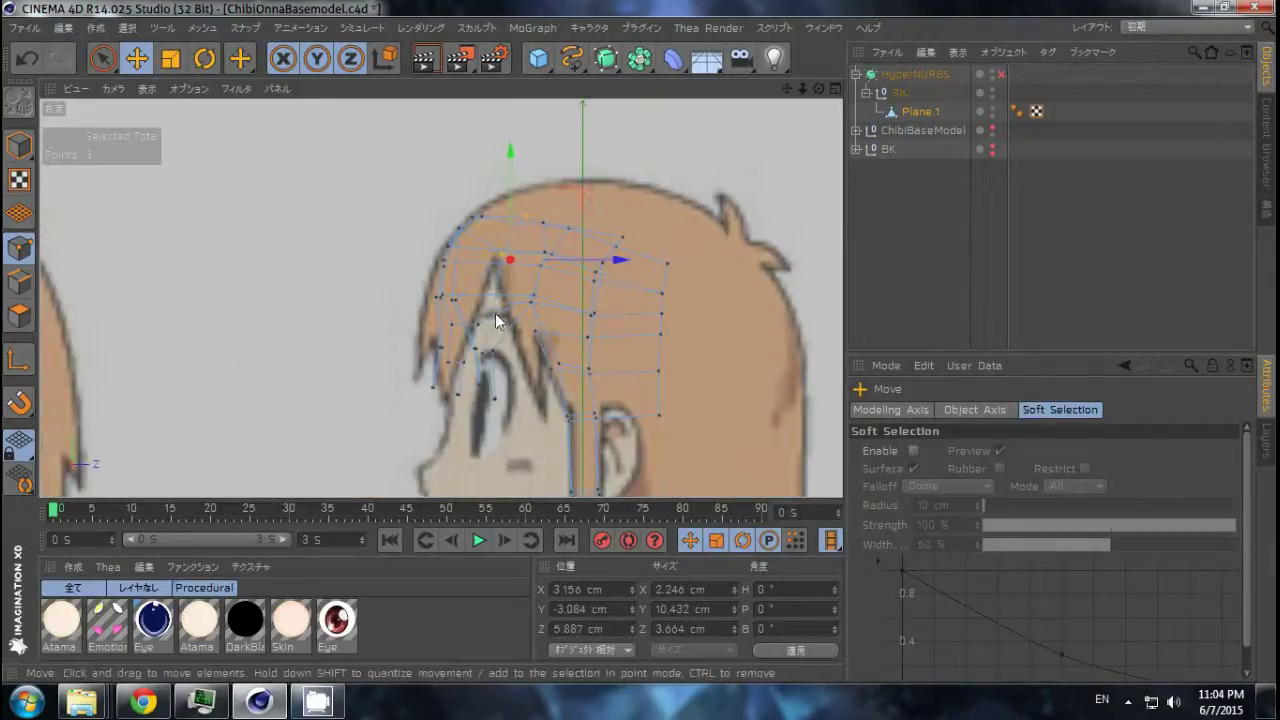
key(9)
key(F1)
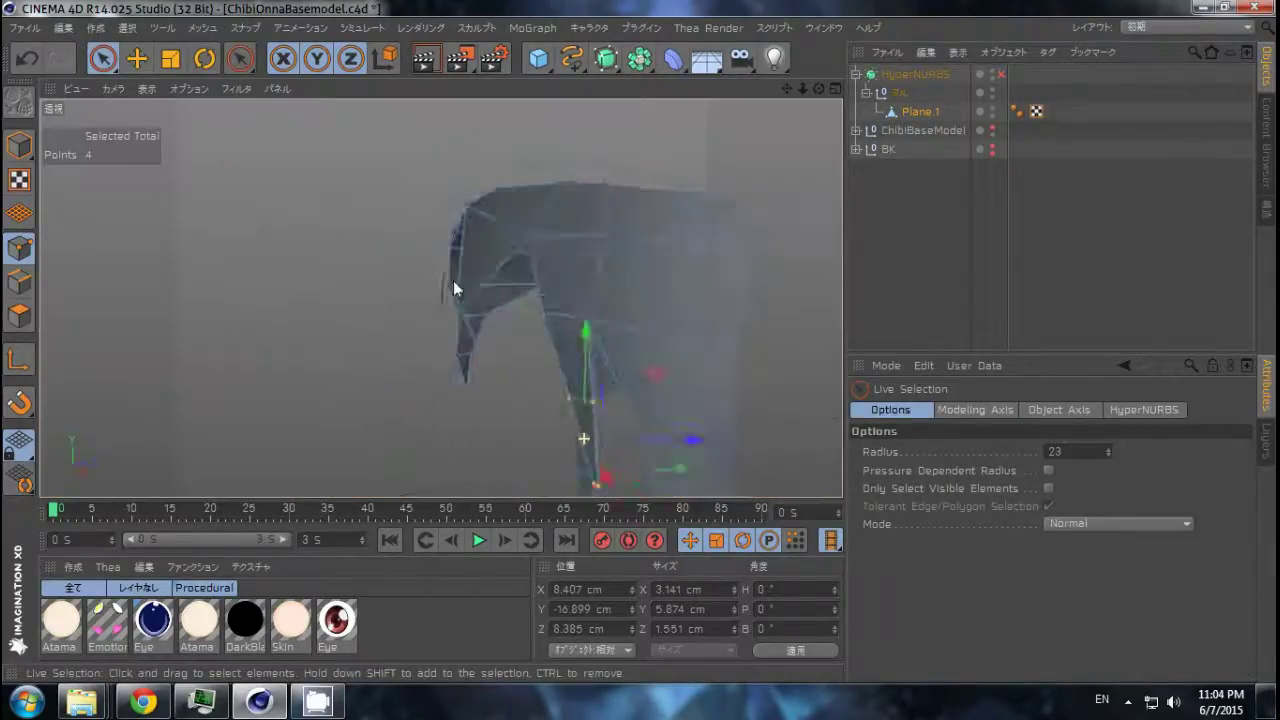
mouse_move(451, 286)
alt+mouse_down()
mouse_move(409, 349)
mouse_move(466, 360)
alt+mouse_up()
key(F5)
key(F3)
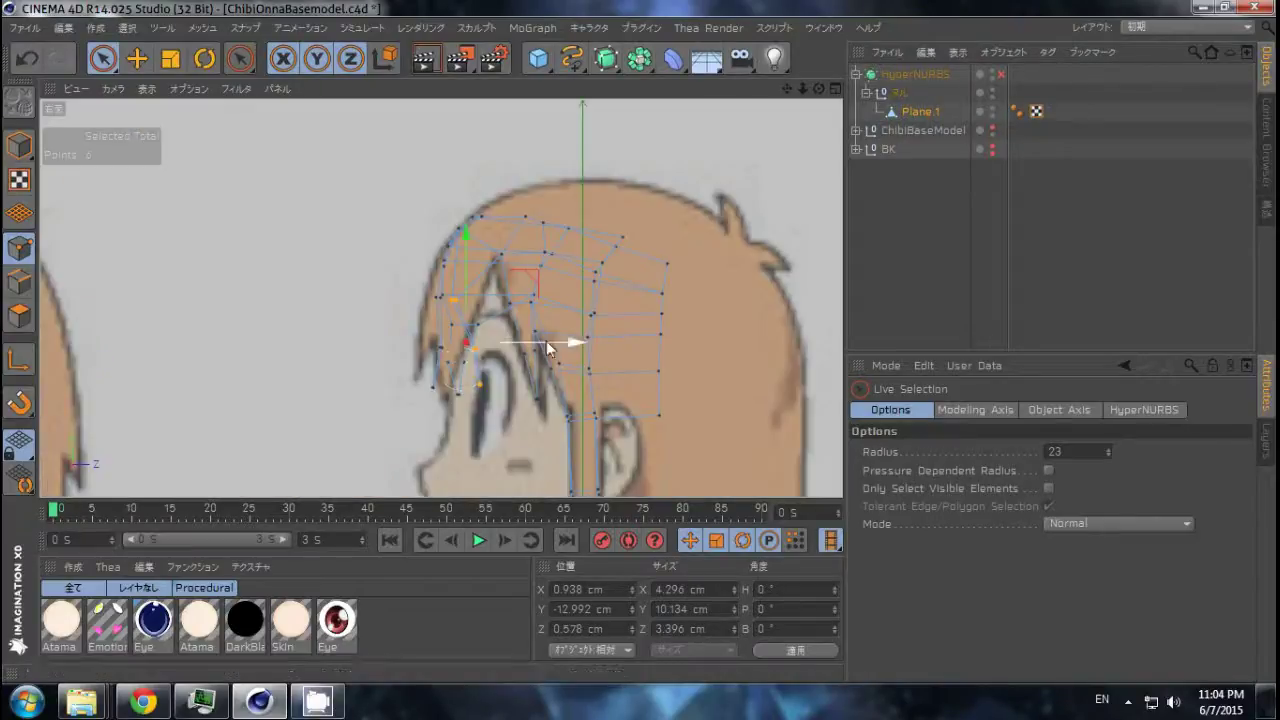
key(e)
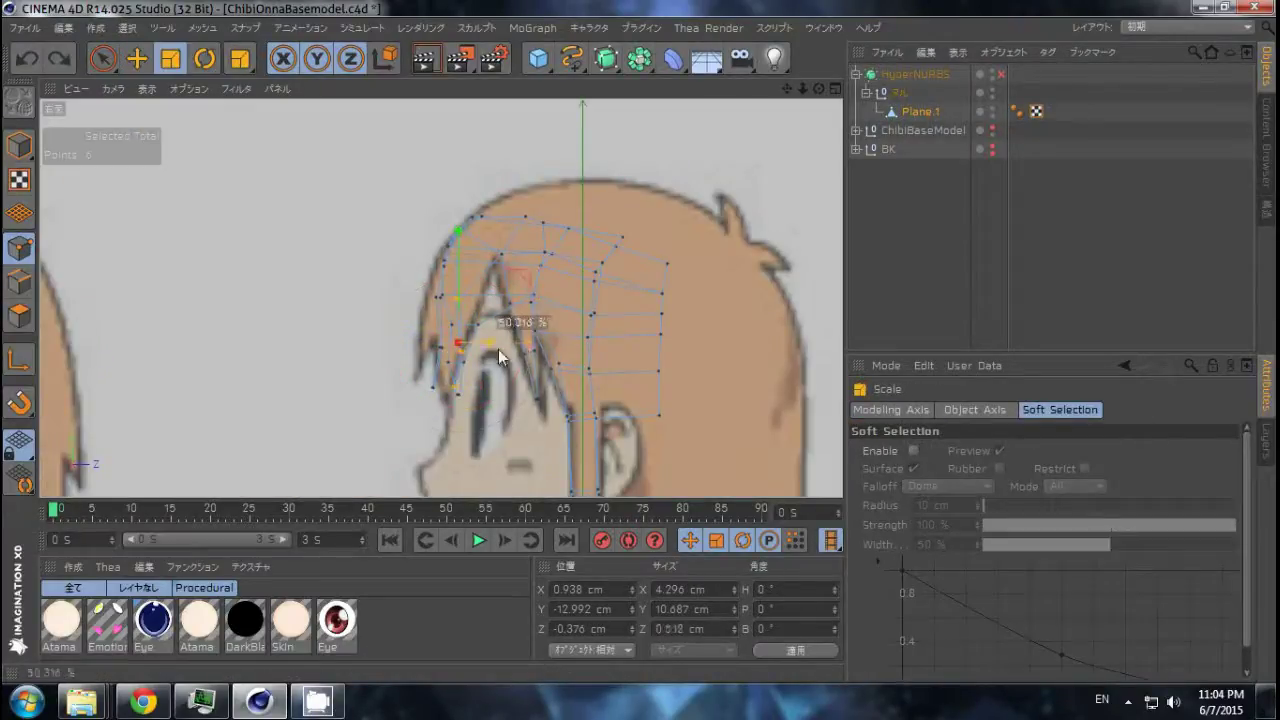
key(9)
mouse_move(498, 349)
mouse_down()
mouse_move(479, 351)
mouse_move(457, 286)
mouse_move(543, 329)
mouse_move(457, 252)
mouse_up()
Pull the selected strand points sideways and inspect the bang tips from the side.
key(F1)
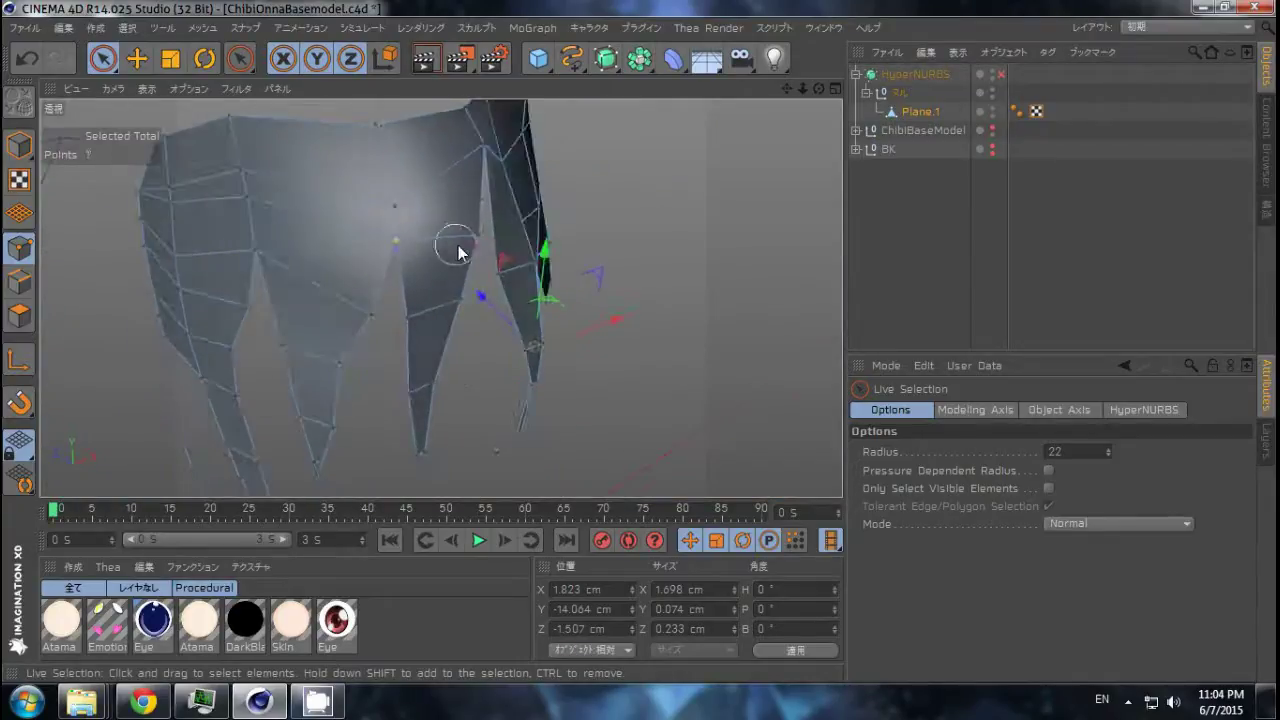
alt+drag(398, 320, 331, 229)
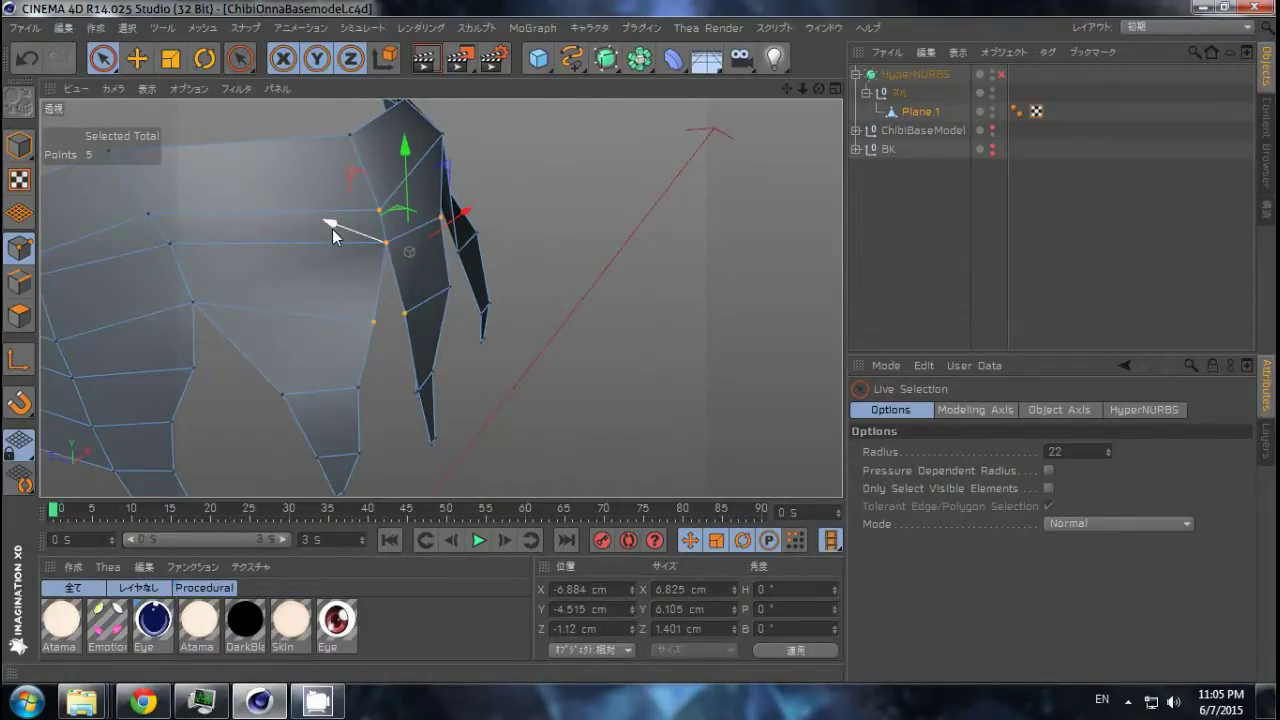
mouse_move(330, 229)
mouse_down()
mouse_move(277, 194)
mouse_move(413, 326)
mouse_up()
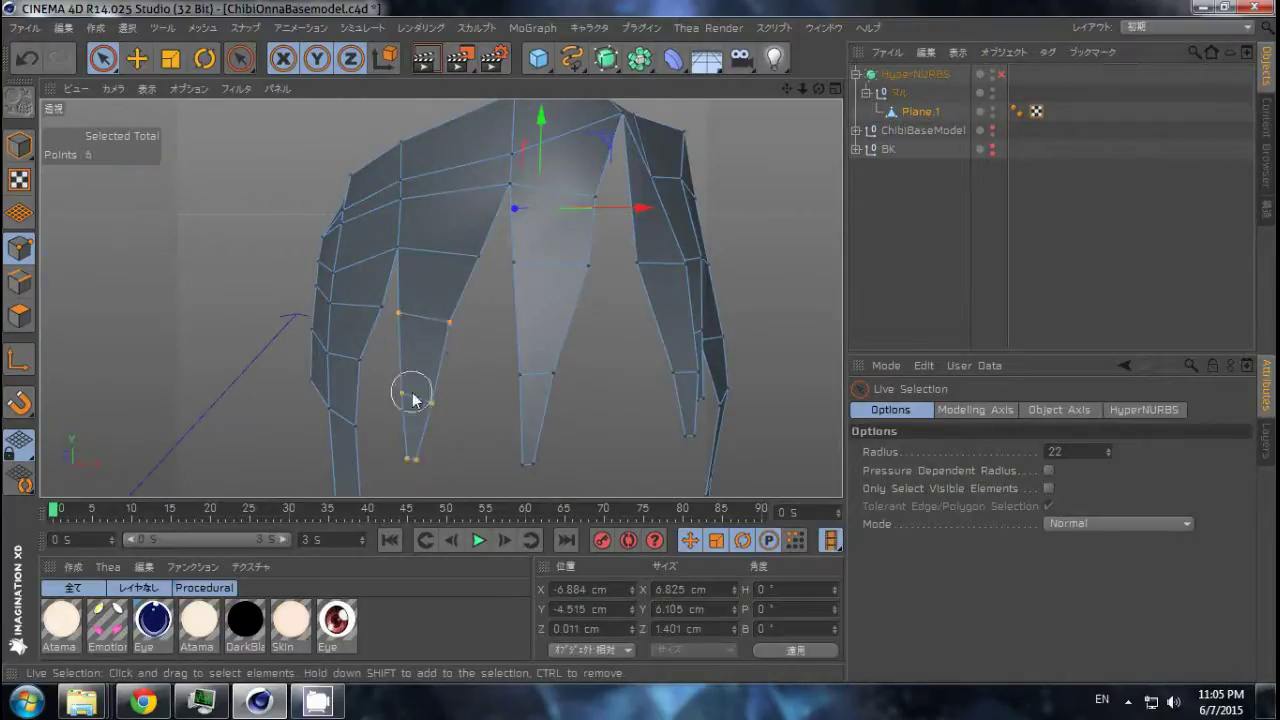
mouse_move(413, 398)
alt+mouse_down()
mouse_move(337, 396)
mouse_move(631, 294)
mouse_move(371, 234)
mouse_move(622, 200)
mouse_move(486, 300)
mouse_move(573, 296)
mouse_move(580, 368)
alt+mouse_up()
mouse_move(764, 137)
alt+mouse_down()
mouse_move(389, 357)
mouse_move(540, 420)
mouse_move(500, 386)
mouse_move(543, 329)
mouse_move(510, 310)
alt+mouse_up()
Add another tip point, move it into place, and check it against the front reference.
shift+click(500, 407)
key(e)
drag(459, 343, 465, 335)
mouse_move(465, 335)
alt+mouse_down()
mouse_move(275, 238)
mouse_move(486, 309)
alt+mouse_up()
key(F4)
scroll(532, 268, up, 3)
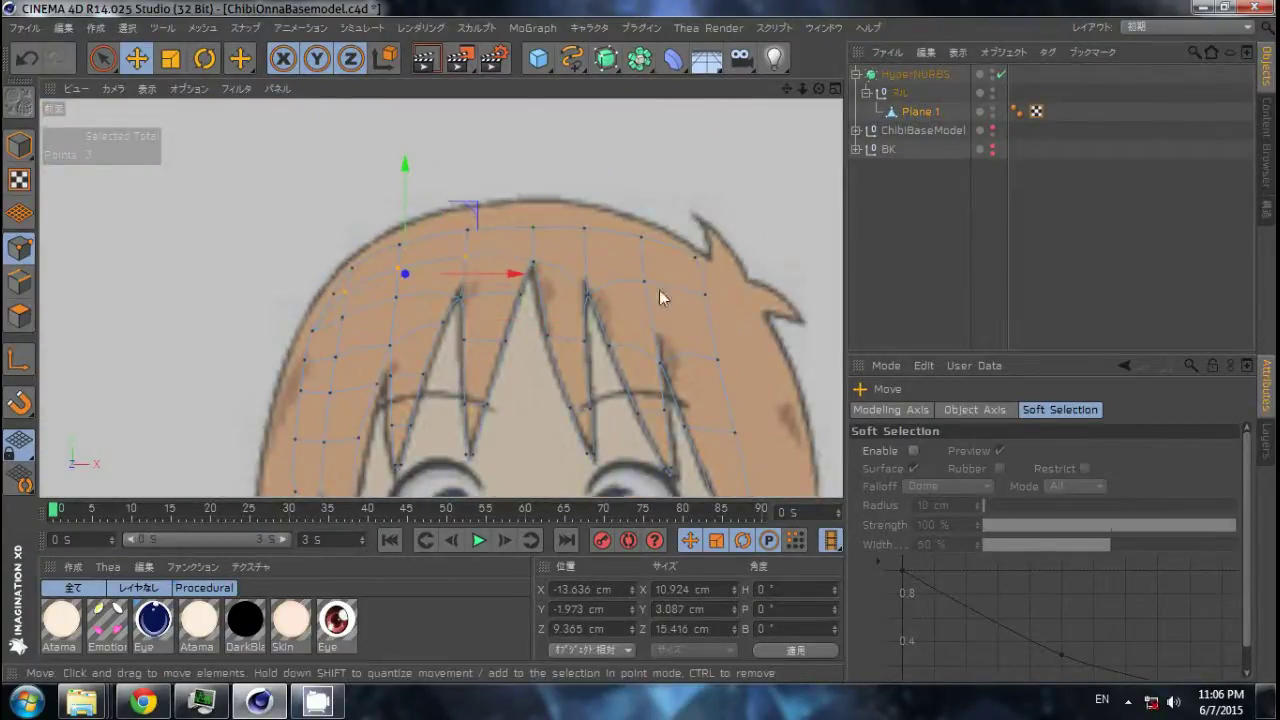
key(F1)
alt+drag(392, 224, 560, 300)
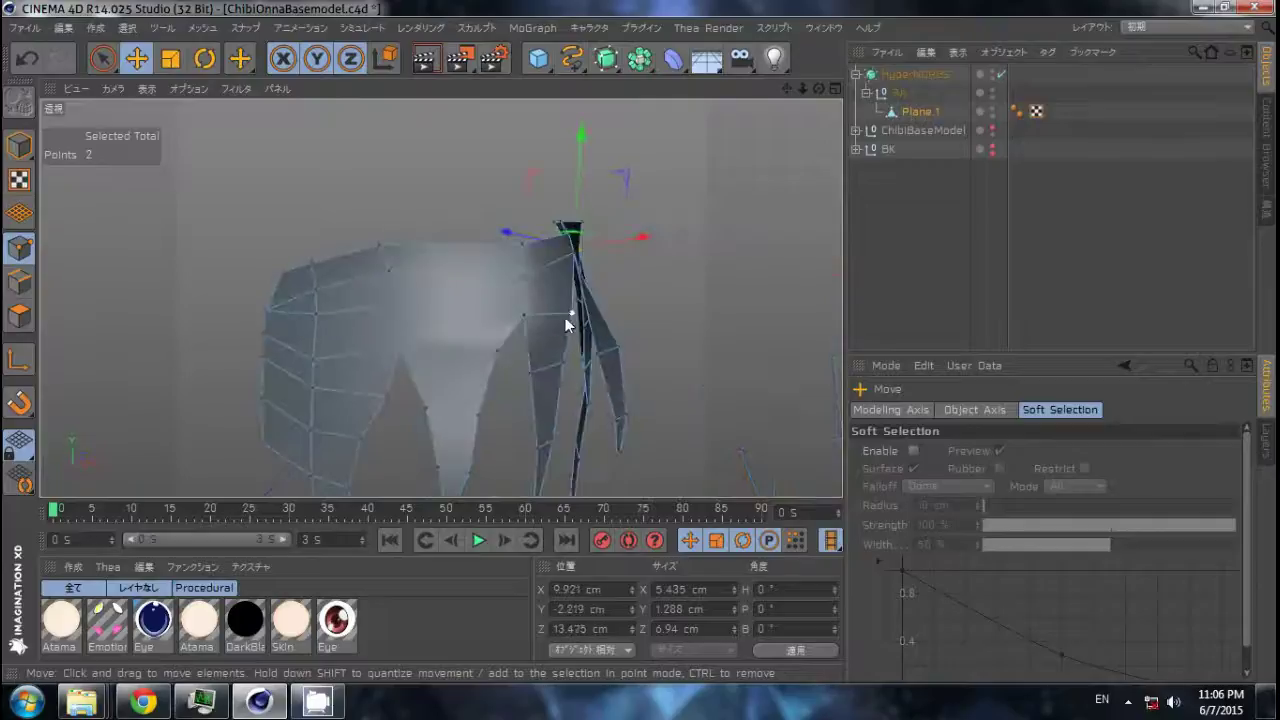
Paint-select two strand points and move them outward.
click(508, 248)
alt+drag(508, 248, 585, 330)
key(9)
mouse_move(523, 434)
alt+mouse_down()
mouse_move(446, 374)
mouse_move(443, 297)
mouse_move(548, 395)
alt+mouse_up()
key(r)
key(e)
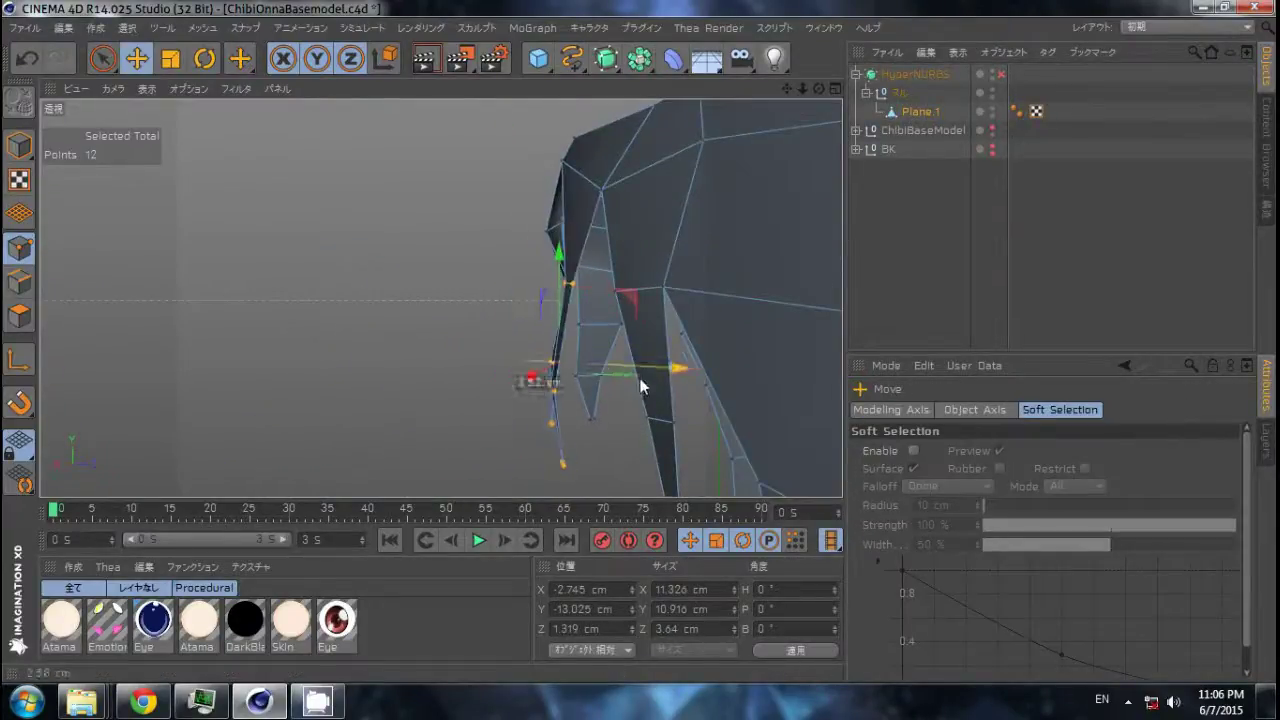
mouse_move(643, 377)
alt+mouse_down()
mouse_move(563, 251)
mouse_move(597, 218)
mouse_move(608, 271)
mouse_move(525, 263)
alt+mouse_up()
Select points along a strand tip and push them outward in depth.
click(525, 263)
mouse_move(610, 258)
alt+mouse_down()
mouse_move(716, 289)
mouse_move(611, 324)
mouse_move(766, 323)
mouse_move(585, 379)
alt+mouse_up()
key(9)
alt+drag(548, 456, 522, 352)
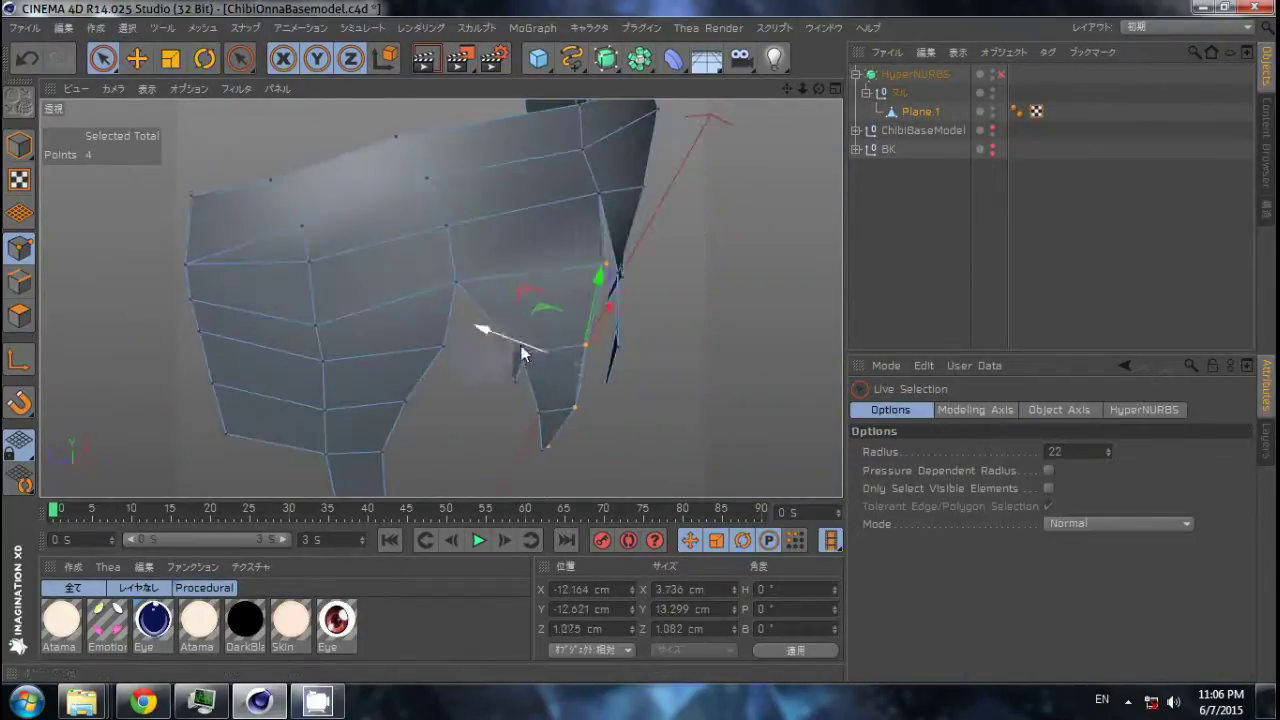
shift+click(543, 447)
alt+drag(543, 449, 421, 437)
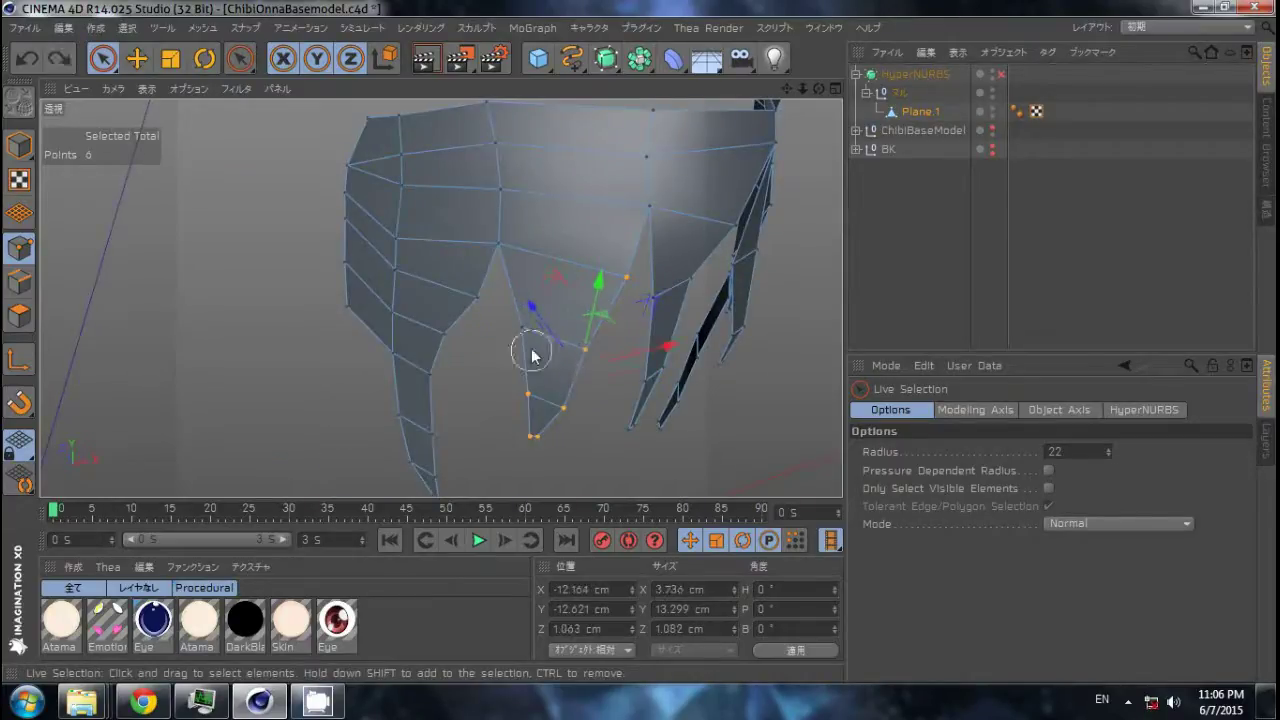
alt+drag(538, 347, 407, 290)
mouse_move(562, 385)
alt+mouse_down()
mouse_move(640, 343)
mouse_move(491, 334)
mouse_move(657, 300)
alt+mouse_up()
Nudge a single strand point slightly outward.
key(space)
key(space)
mouse_move(636, 430)
alt+mouse_down()
mouse_move(497, 335)
mouse_move(598, 363)
alt+mouse_up()
click(617, 425)
mouse_move(617, 425)
alt+mouse_down()
mouse_move(635, 268)
mouse_move(698, 270)
alt+mouse_up()
key(e)
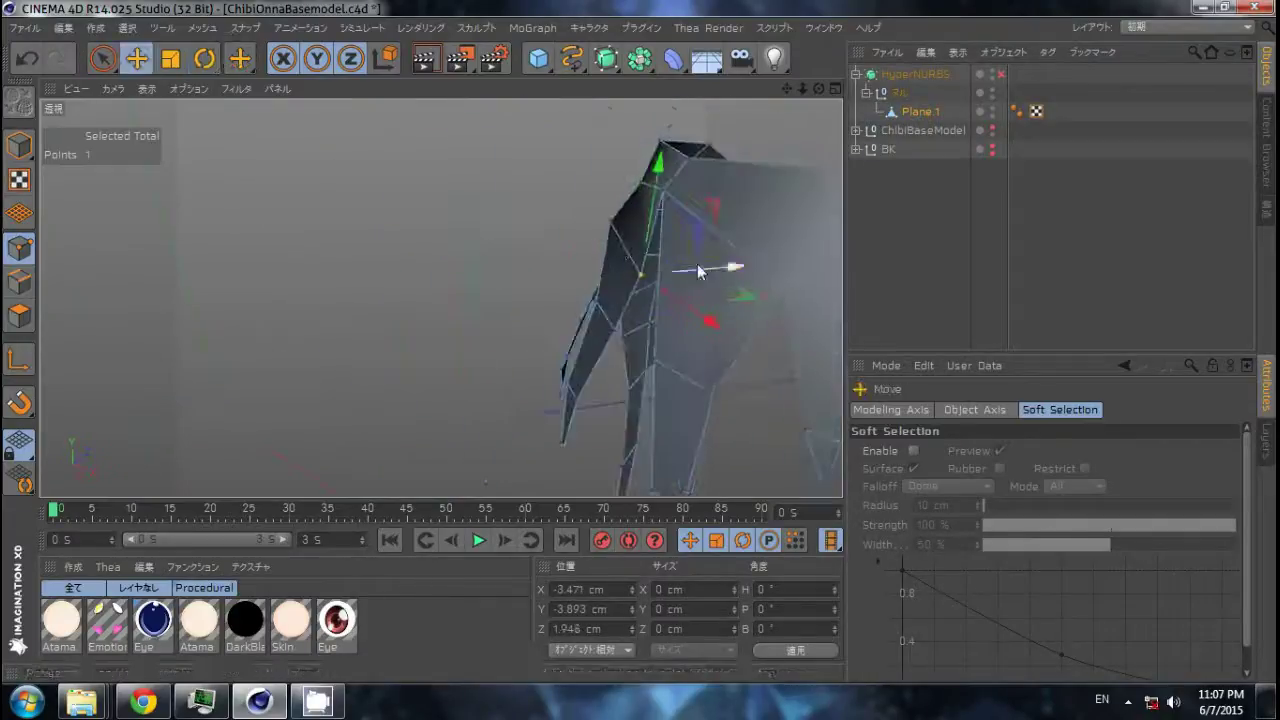
drag(697, 226, 706, 224)
alt+drag(706, 224, 567, 316)
scroll(537, 284, up, 3)
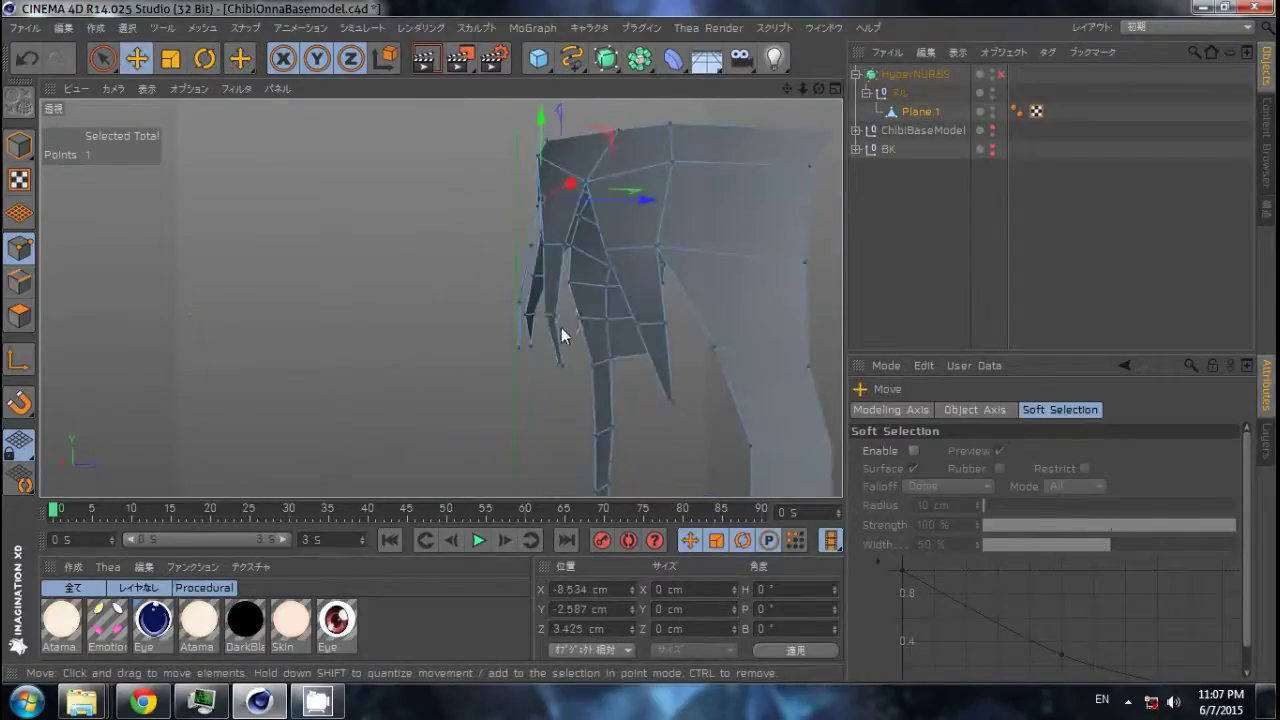
Select a few more strand points and orbit around the hair mesh to review the bangs.
key(9)
click(556, 341)
click(551, 337)
mouse_move(520, 391)
alt+mouse_down()
mouse_move(766, 343)
mouse_move(550, 409)
alt+mouse_up()
scroll(737, 340, down, 3)
key(e)
click(492, 211)
mouse_move(492, 211)
alt+mouse_down()
mouse_move(495, 367)
mouse_move(595, 347)
mouse_move(529, 373)
mouse_move(529, 293)
mouse_move(478, 360)
alt+mouse_up()
mouse_move(585, 367)
alt+mouse_down()
mouse_move(640, 349)
mouse_move(591, 400)
mouse_move(620, 397)
mouse_move(668, 323)
mouse_move(55, 310)
alt+mouse_up()
In the side reference view, extrude the side-lock edge about 9 cm downward.
key(q)
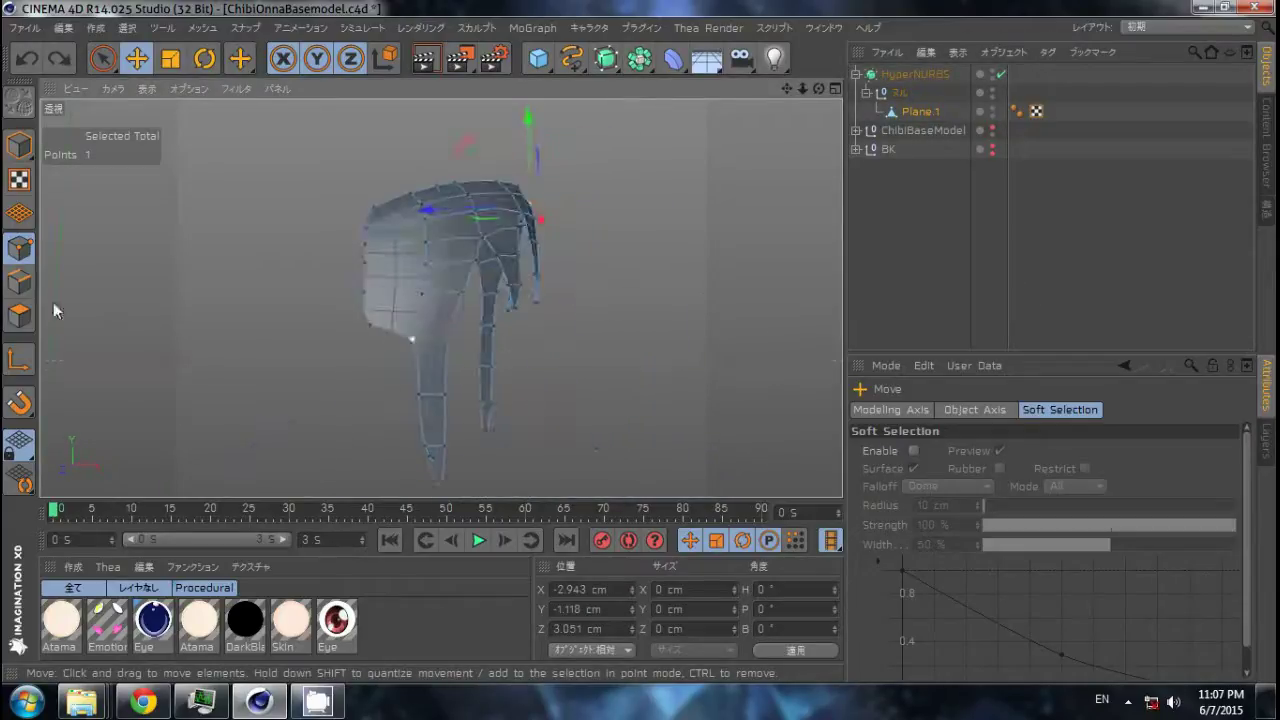
key(d)
key(F3)
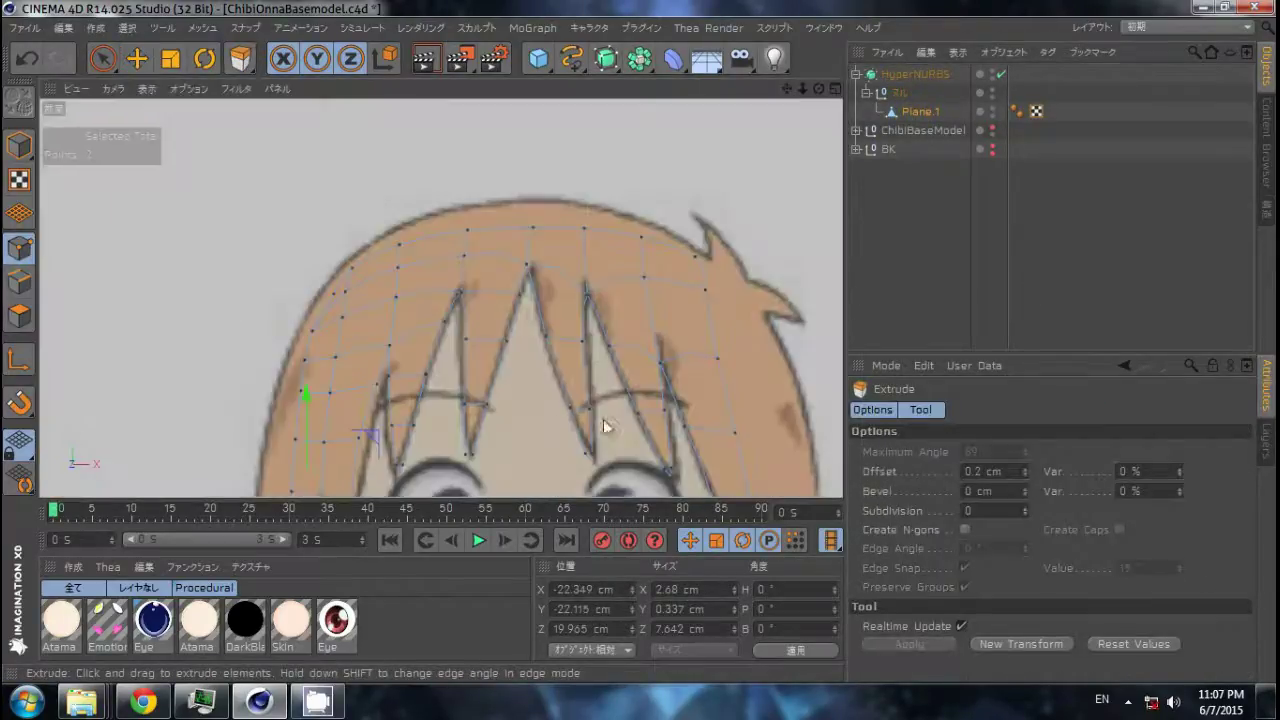
key(e)
drag(352, 331, 551, 378)
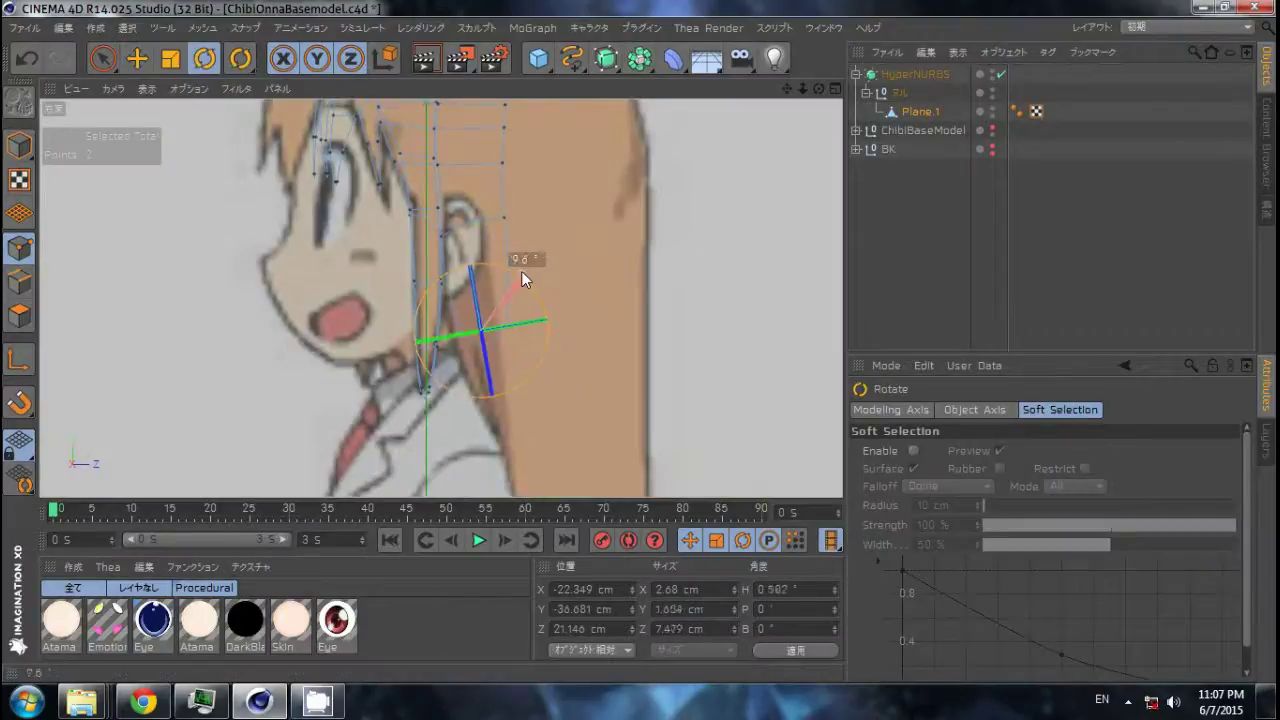
key(e)
Shift the side lock's bottom point toward the long hair and stretch its tip down to the hair ends.
scroll(437, 359, down, 5)
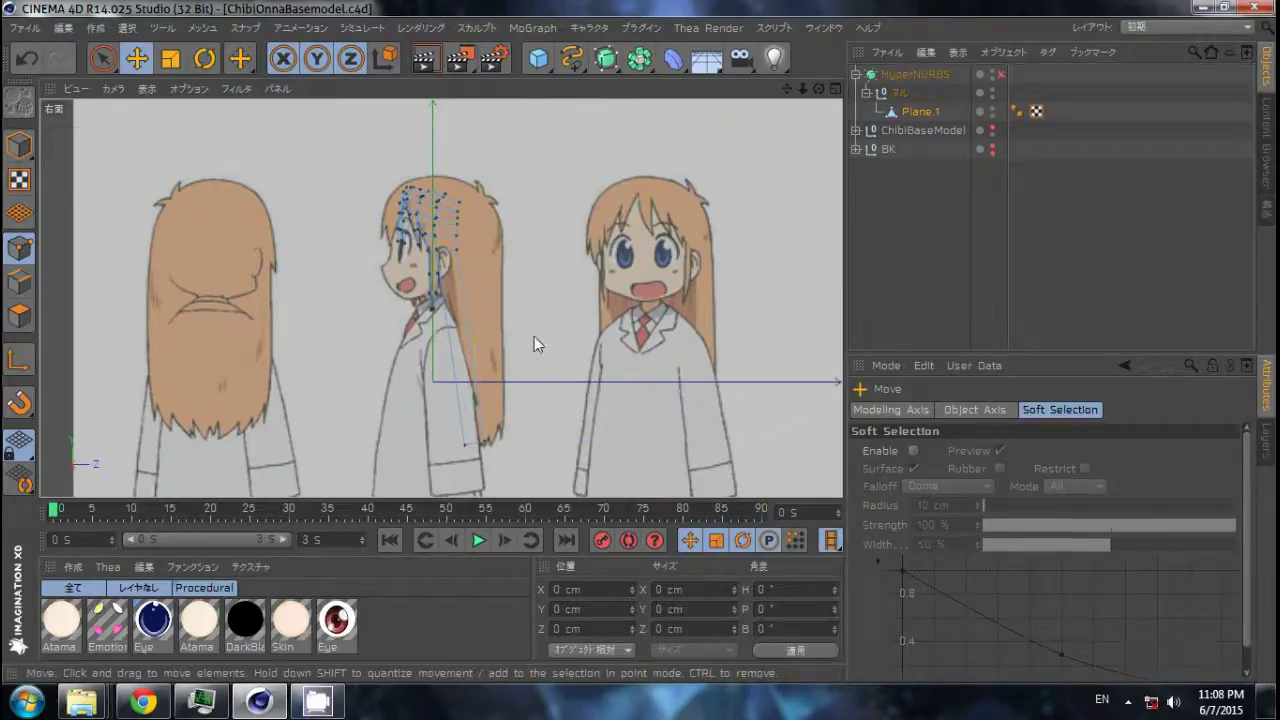
key(9)
click(443, 297)
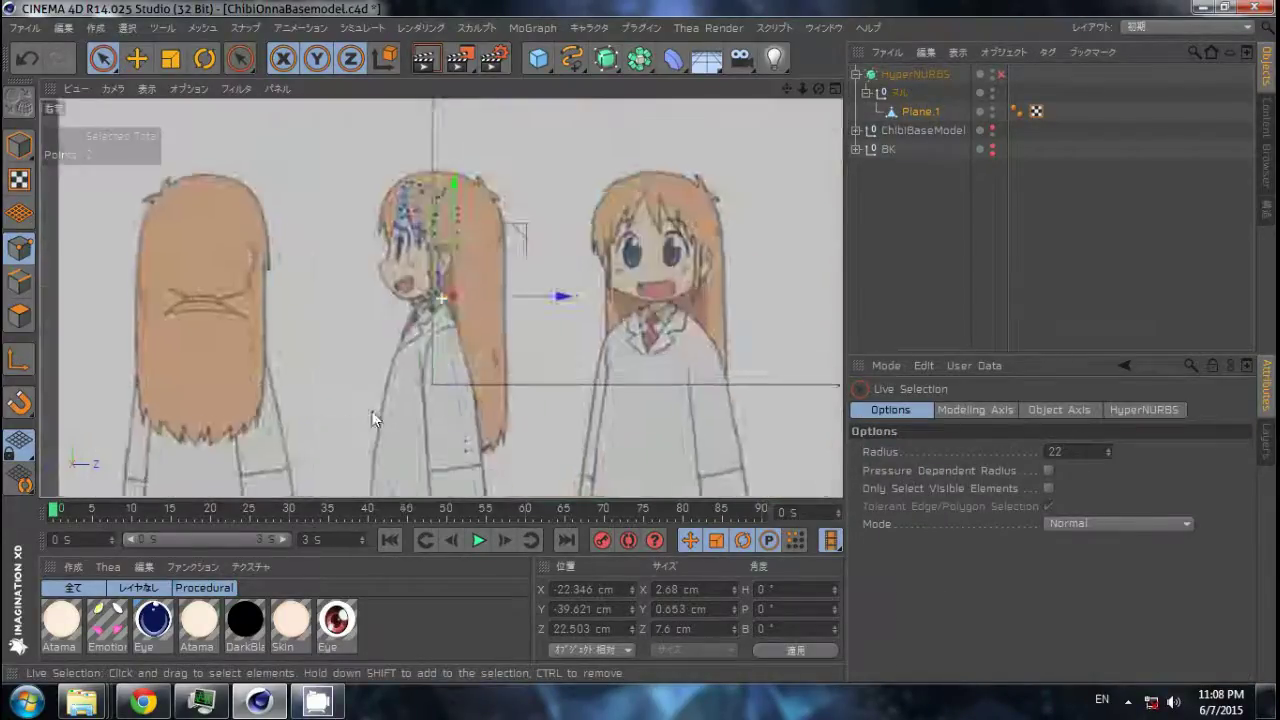
scroll(372, 411, up, 5)
drag(530, 296, 567, 298)
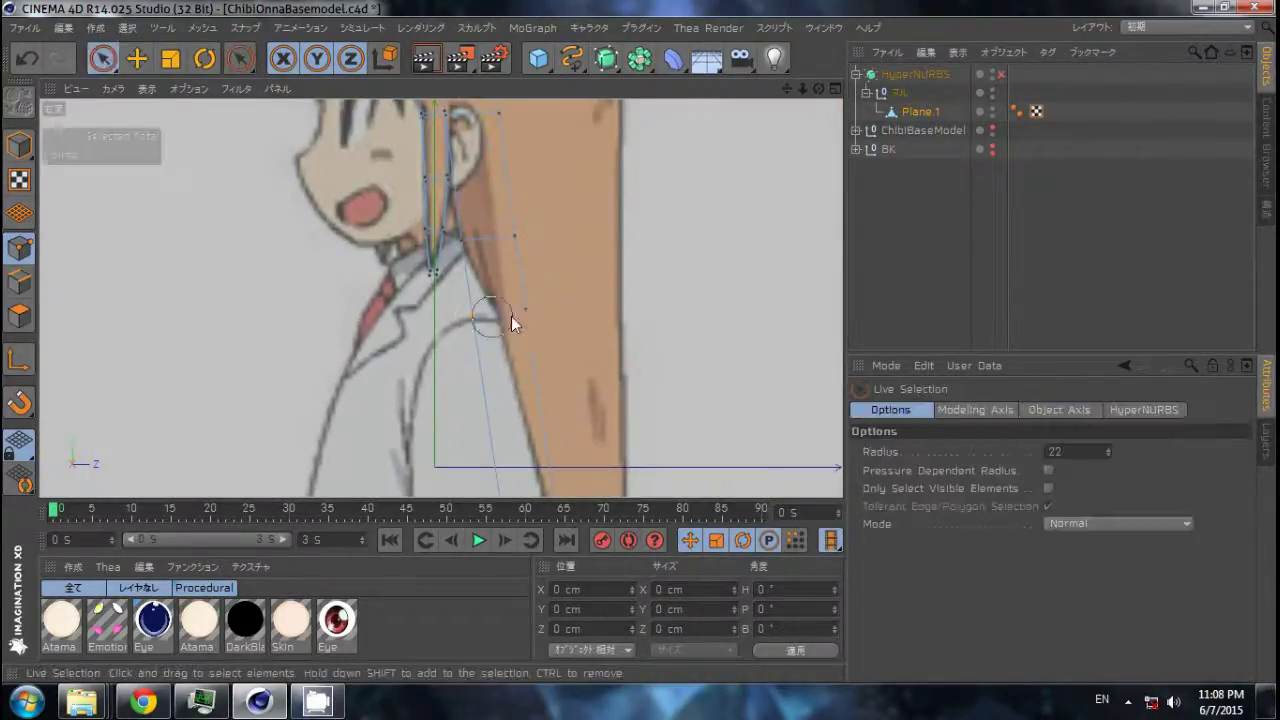
key(e)
scroll(506, 364, up, 3)
alt+middle_drag(591, 324, 582, 461)
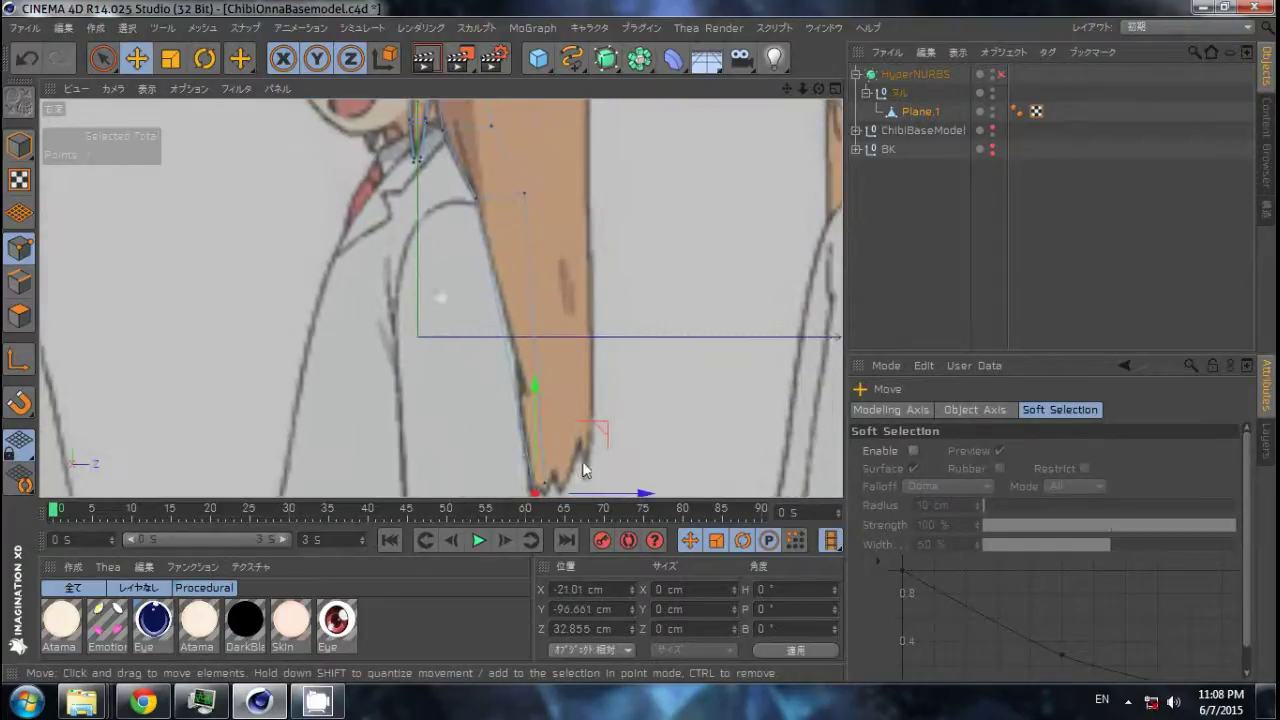
Add three edge cuts along the long side-lock edges, then clear the selection.
key(m)
key(f)
drag(590, 345, 641, 349)
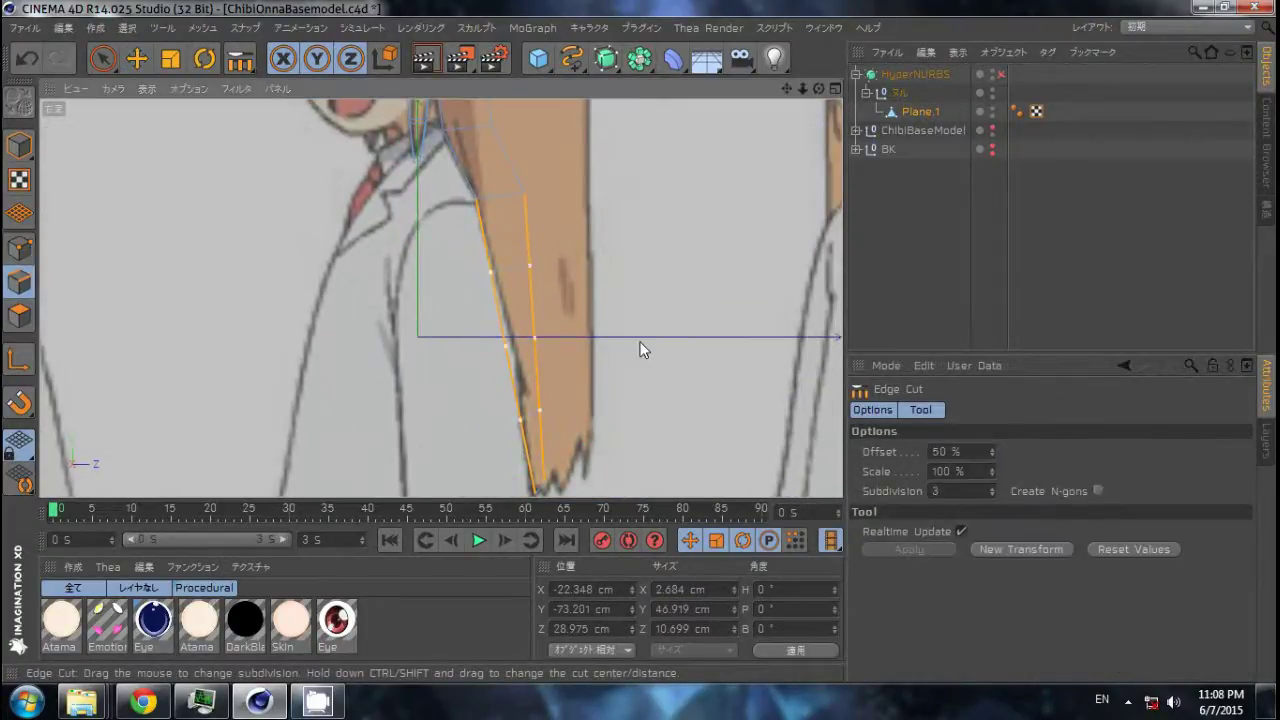
key(9)
click(476, 362)
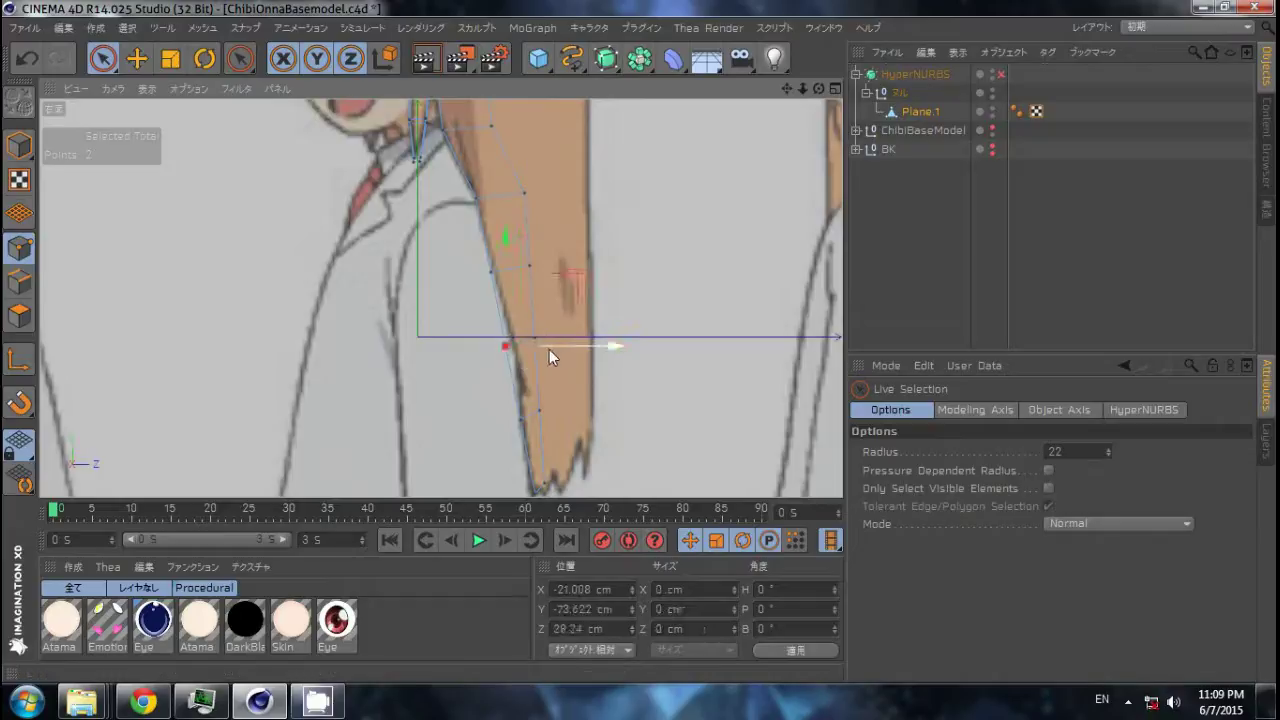
Select a side-lock point and check the lock's shape from several perspective angles.
scroll(549, 349, down, 3)
click(386, 243)
key(F1)
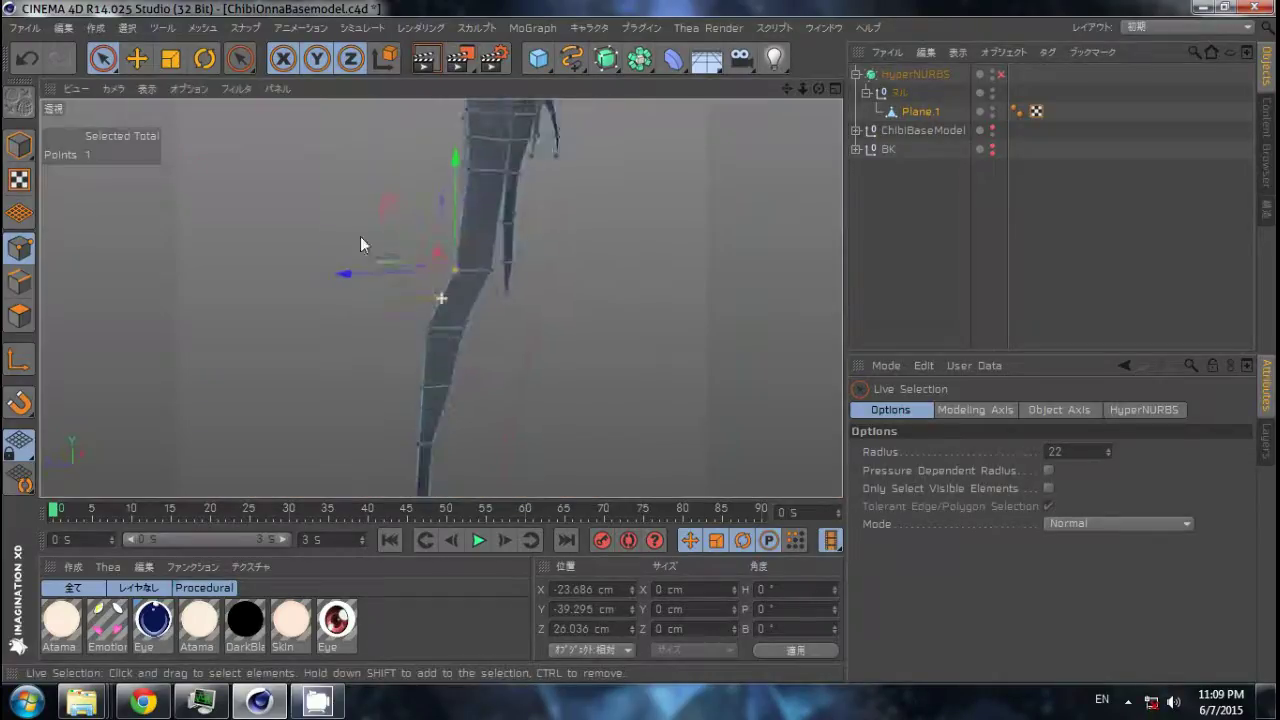
alt+drag(360, 244, 200, 323)
key(e)
mouse_move(466, 214)
alt+mouse_down()
mouse_move(641, 350)
mouse_move(549, 239)
mouse_move(640, 342)
mouse_move(480, 337)
mouse_move(451, 318)
mouse_move(475, 275)
alt+mouse_up()
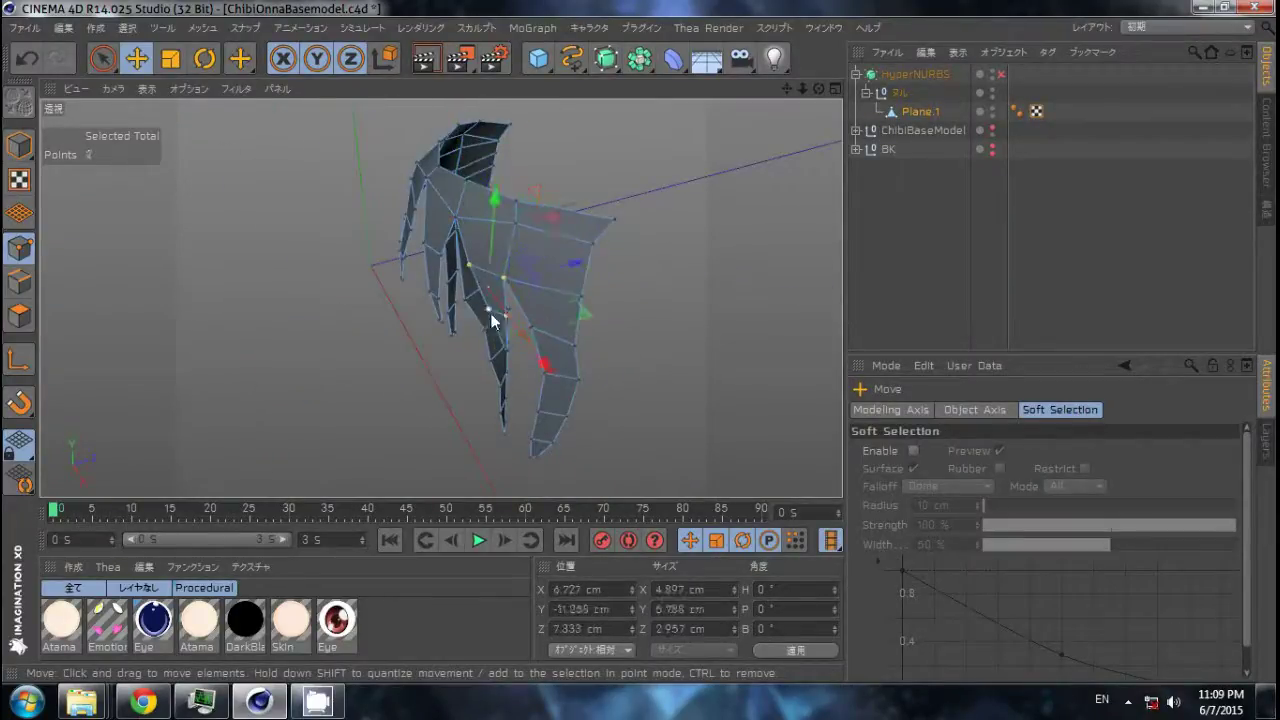
mouse_move(491, 320)
alt+mouse_down()
mouse_move(500, 343)
mouse_move(560, 313)
alt+mouse_up()
mouse_move(513, 353)
alt+mouse_down()
mouse_move(740, 324)
mouse_move(640, 341)
alt+mouse_up()
Paint-select more side-lock points and rotate them to bend the lock.
key(space)
mouse_move(443, 343)
mouse_down()
mouse_move(405, 312)
mouse_move(531, 322)
mouse_move(468, 257)
mouse_move(688, 240)
mouse_move(408, 314)
mouse_move(408, 354)
mouse_up()
key(e)
key(space)
click(408, 314)
key(r)
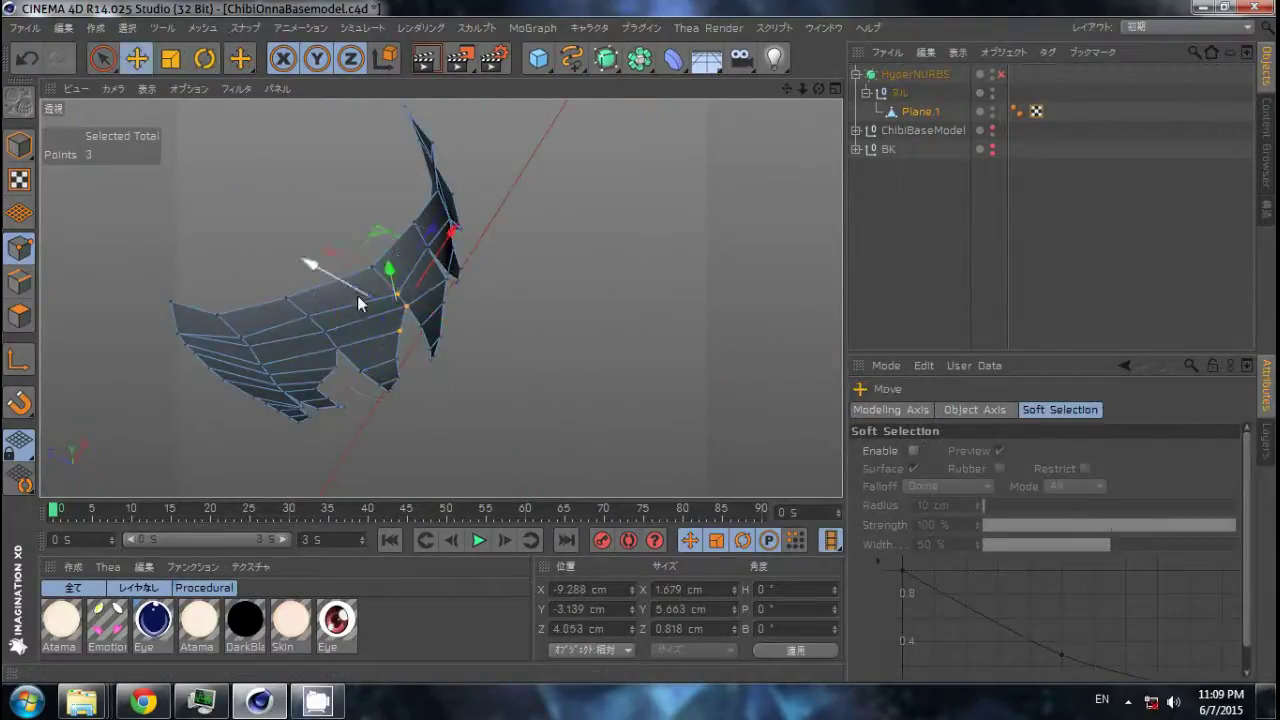
Paint-select points along the side lock and pull them in toward the face.
alt+drag(369, 236, 389, 151)
key(space)
alt+drag(443, 400, 365, 384)
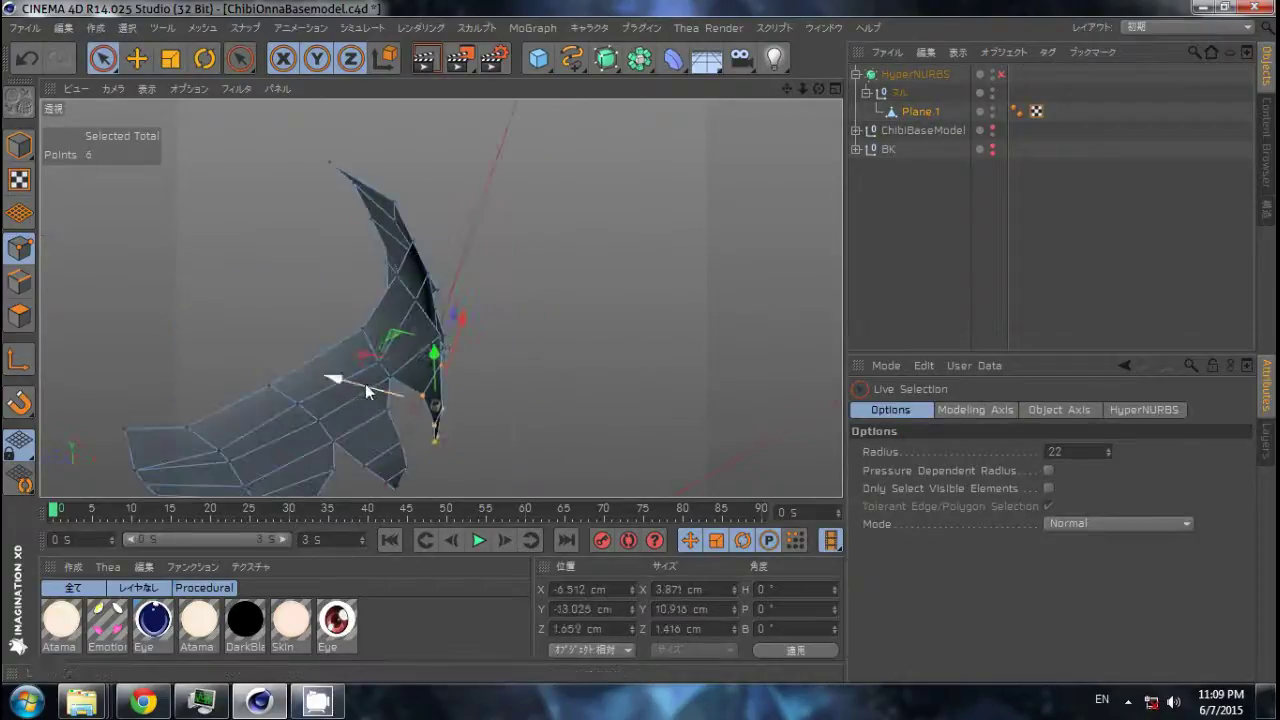
key(space)
mouse_move(428, 432)
shift+mouse_down()
mouse_move(445, 343)
mouse_move(426, 362)
shift+mouse_up()
click(354, 286)
mouse_move(354, 286)
alt+mouse_down()
mouse_move(640, 342)
mouse_move(407, 290)
mouse_move(476, 204)
mouse_move(601, 280)
mouse_move(227, 289)
alt+mouse_up()
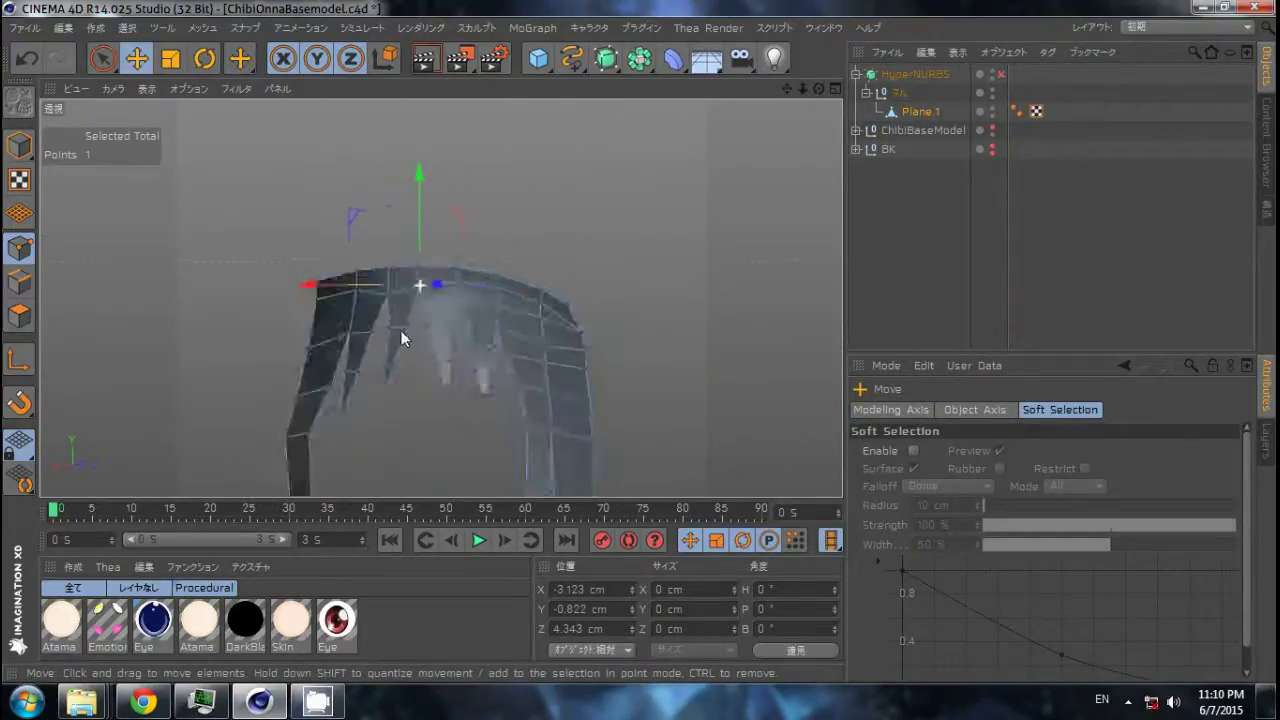
Select points along the hair strand in the maximised front reference view.
middle_click(227, 289)
middle_click(463, 396)
scroll(390, 387, down, 3)
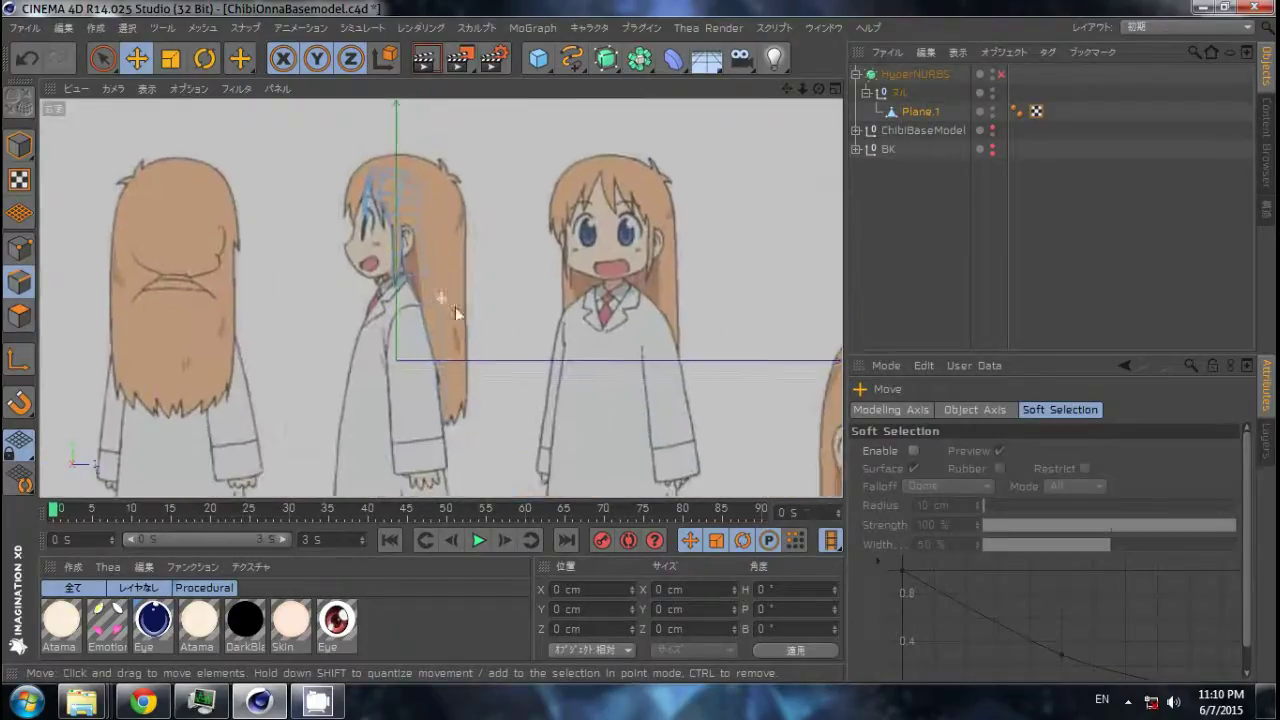
drag(421, 179, 420, 190)
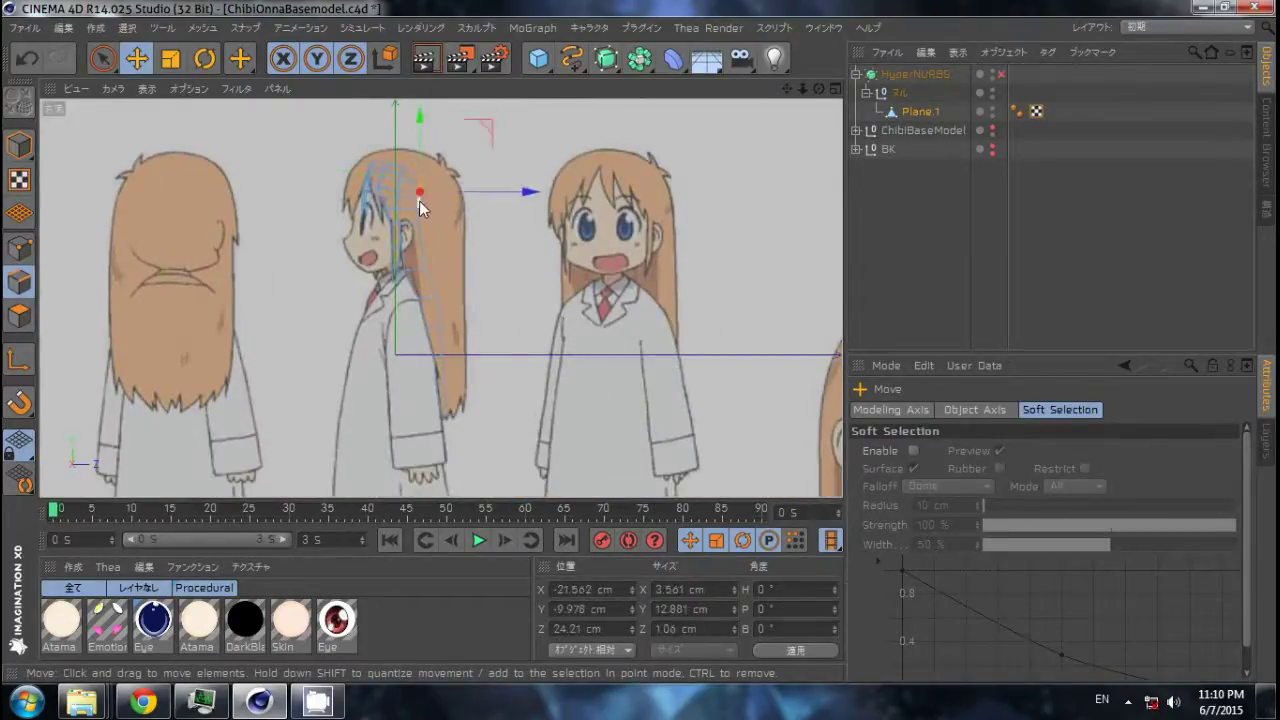
scroll(559, 359, up, 3)
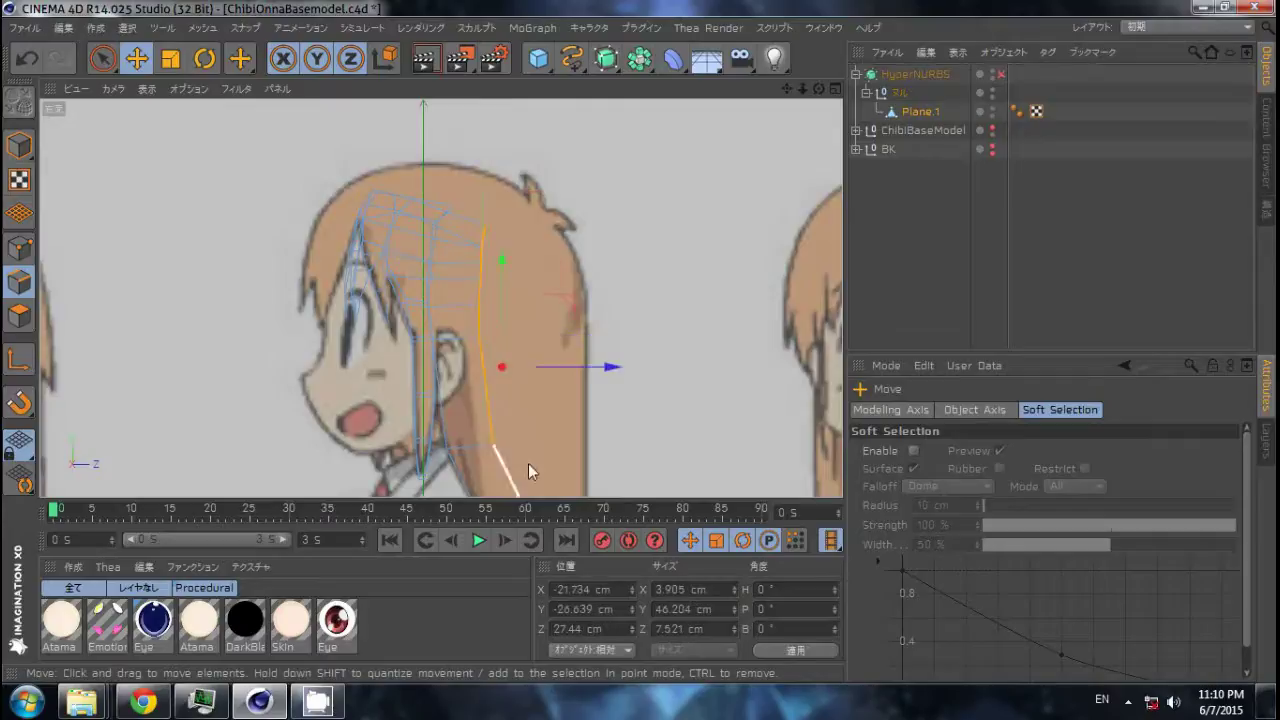
scroll(459, 351, up, 3)
Scale and move the selected strand points, comparing the front and perspective views.
key(F1)
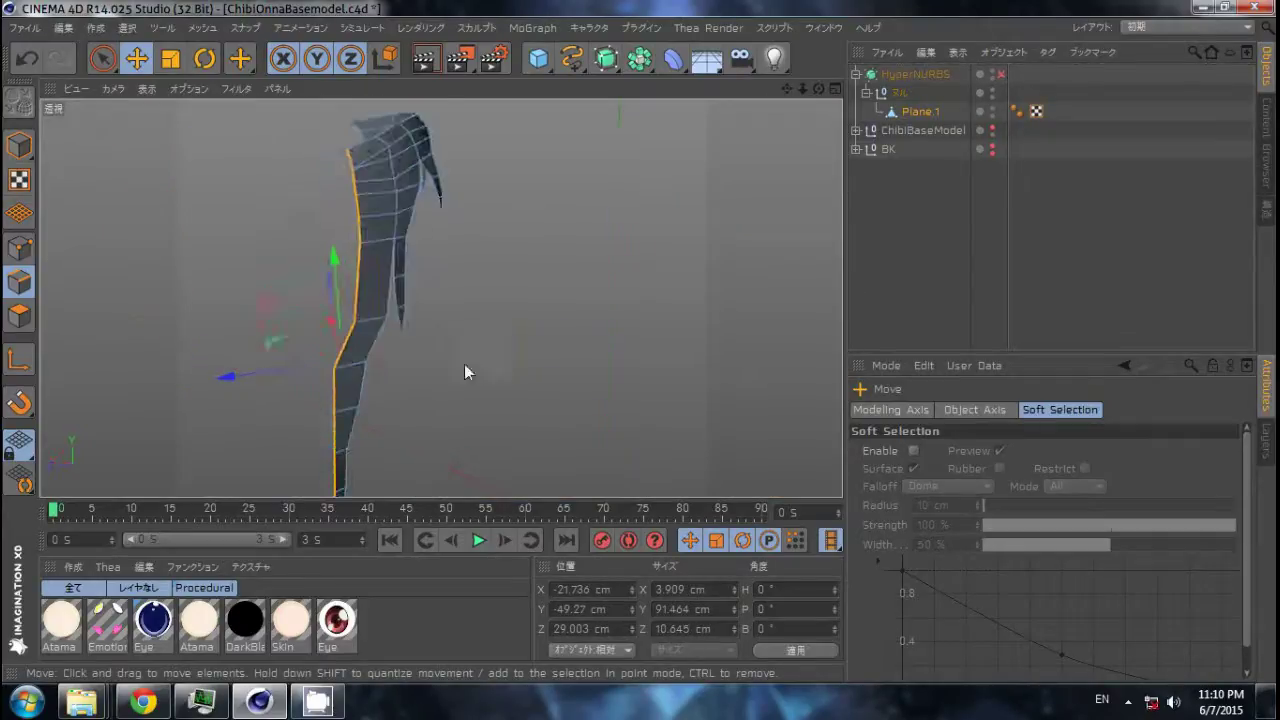
key(d)
key(F4)
key(t)
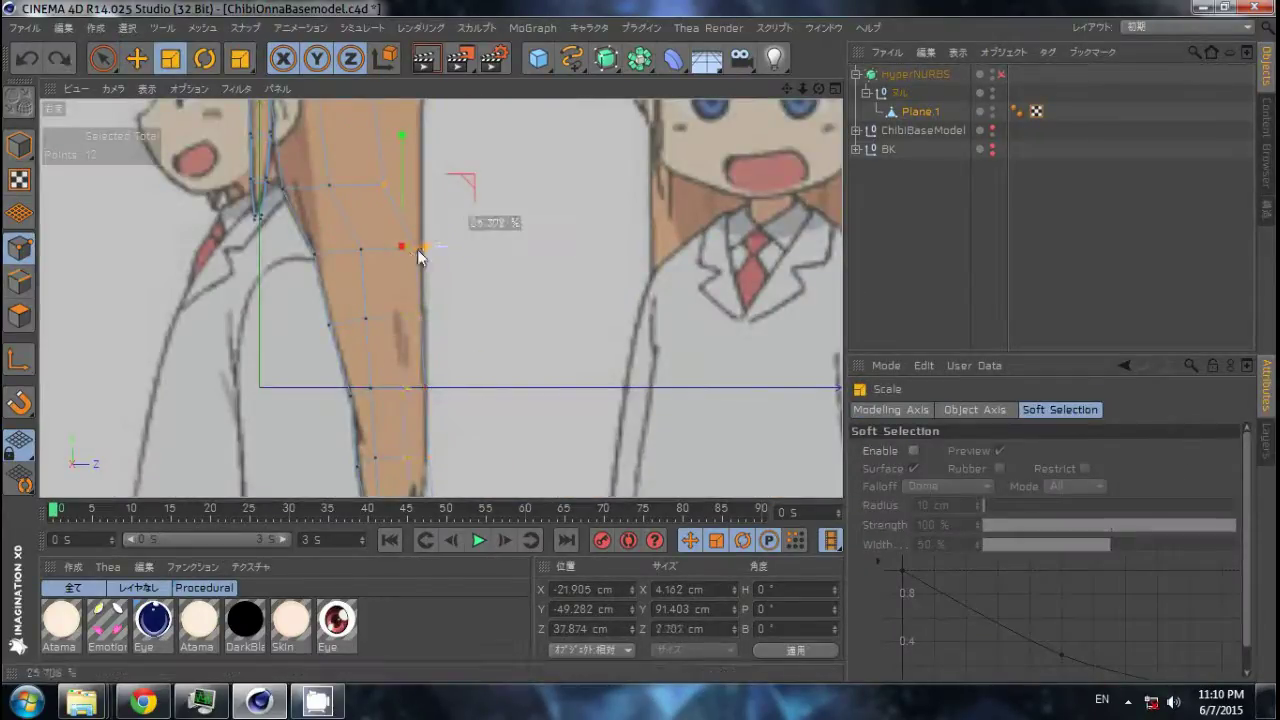
key(F1)
key(F5)
middle_click(492, 440)
key(e)
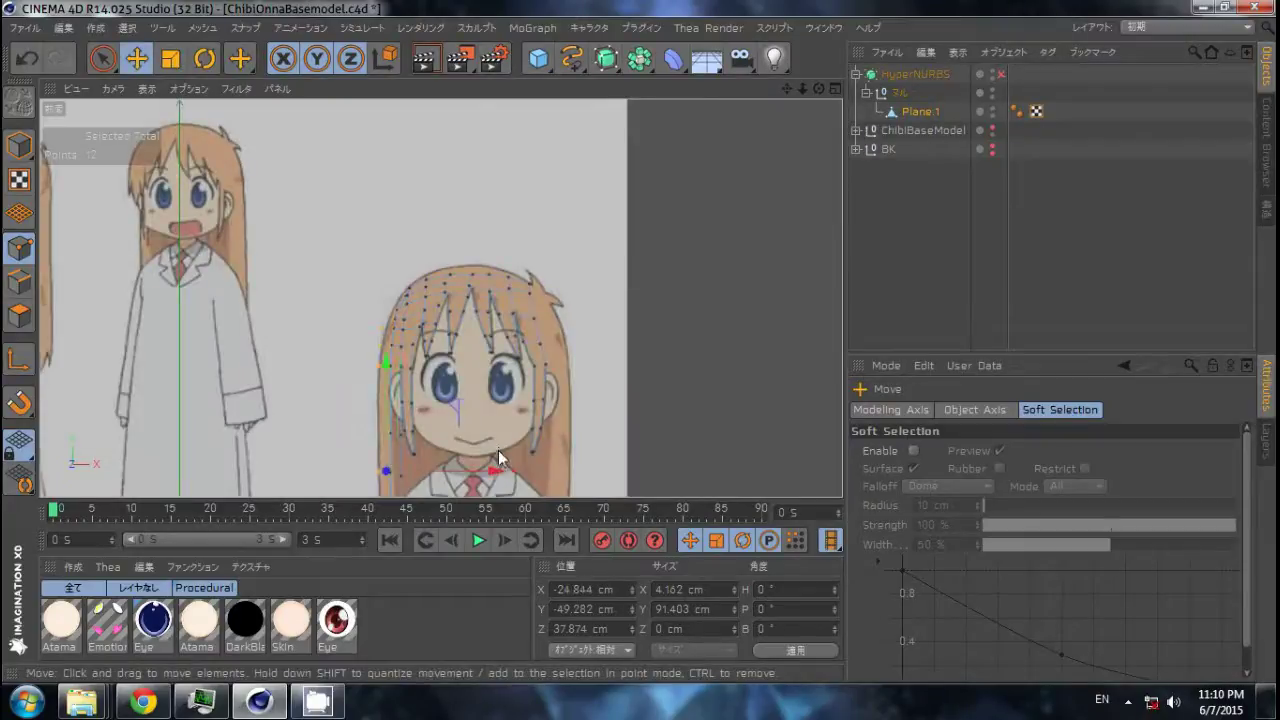
Select a point on the hair's outer edge and frame the strand tip near the hem.
scroll(413, 288, up, 4)
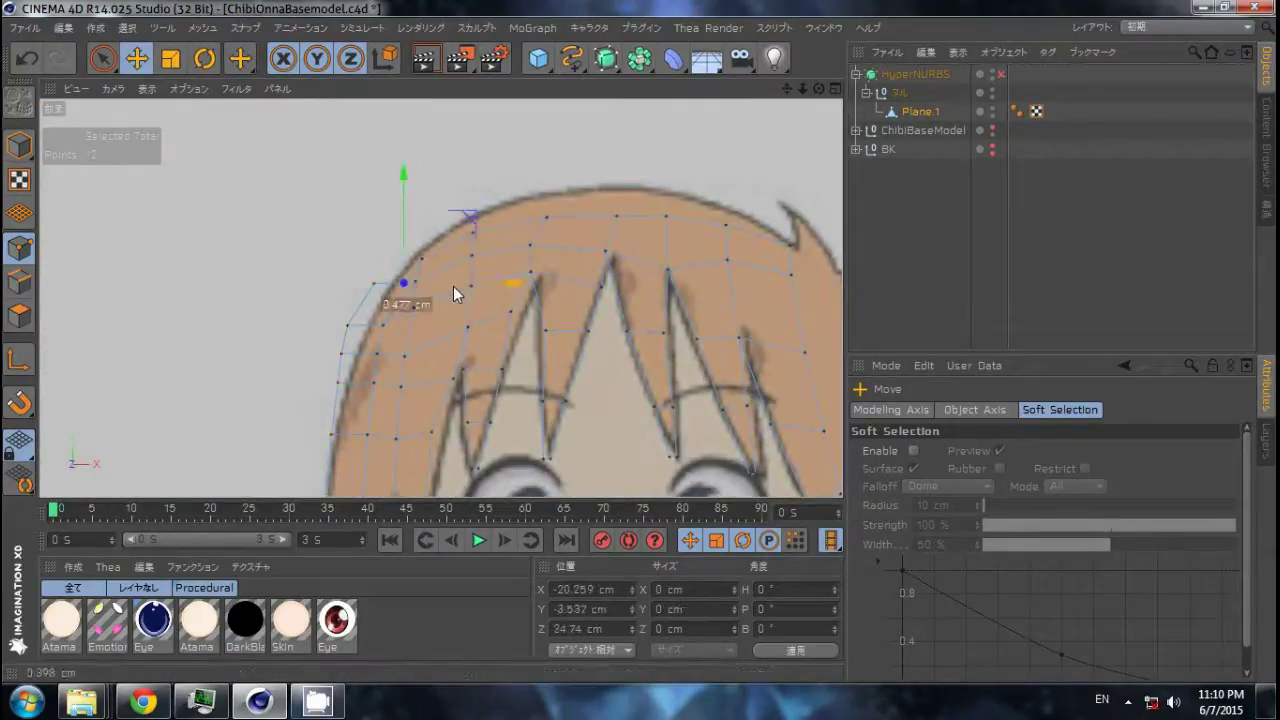
click(352, 333)
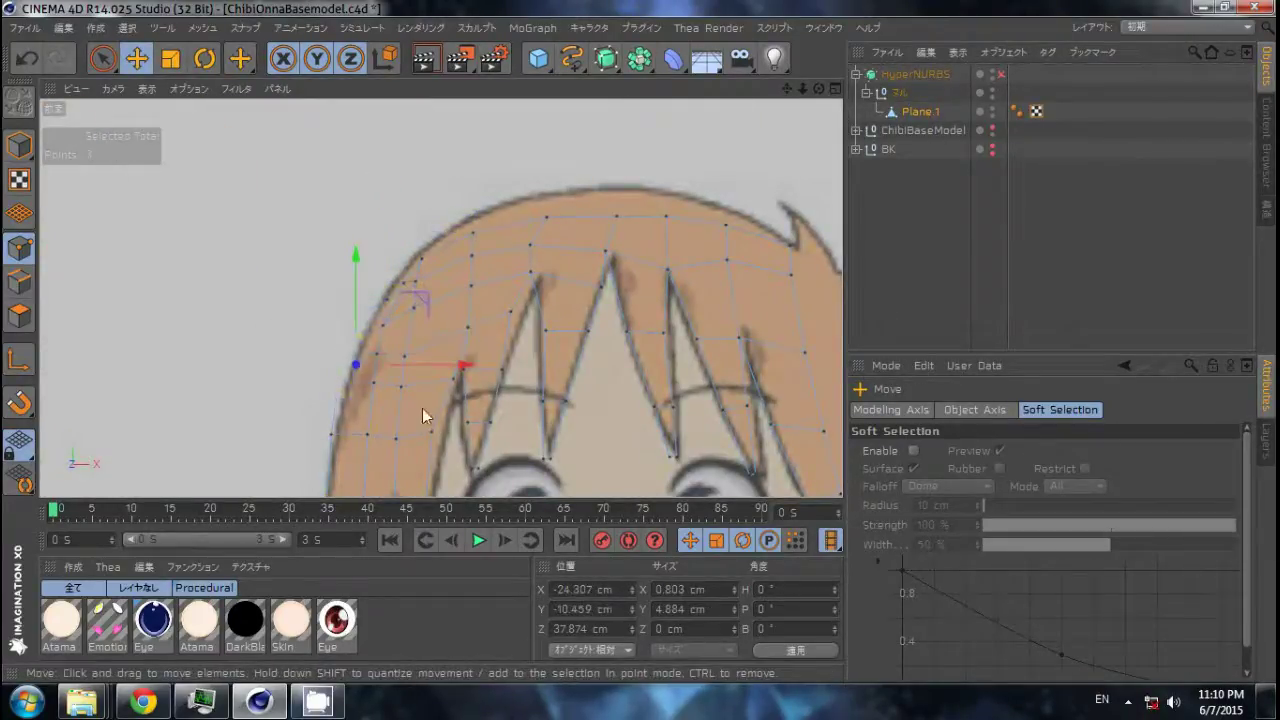
mouse_move(422, 408)
alt+middle_down()
mouse_move(449, 336)
mouse_move(383, 291)
alt+middle_up()
key(9)
alt+middle_drag(476, 386, 452, 271)
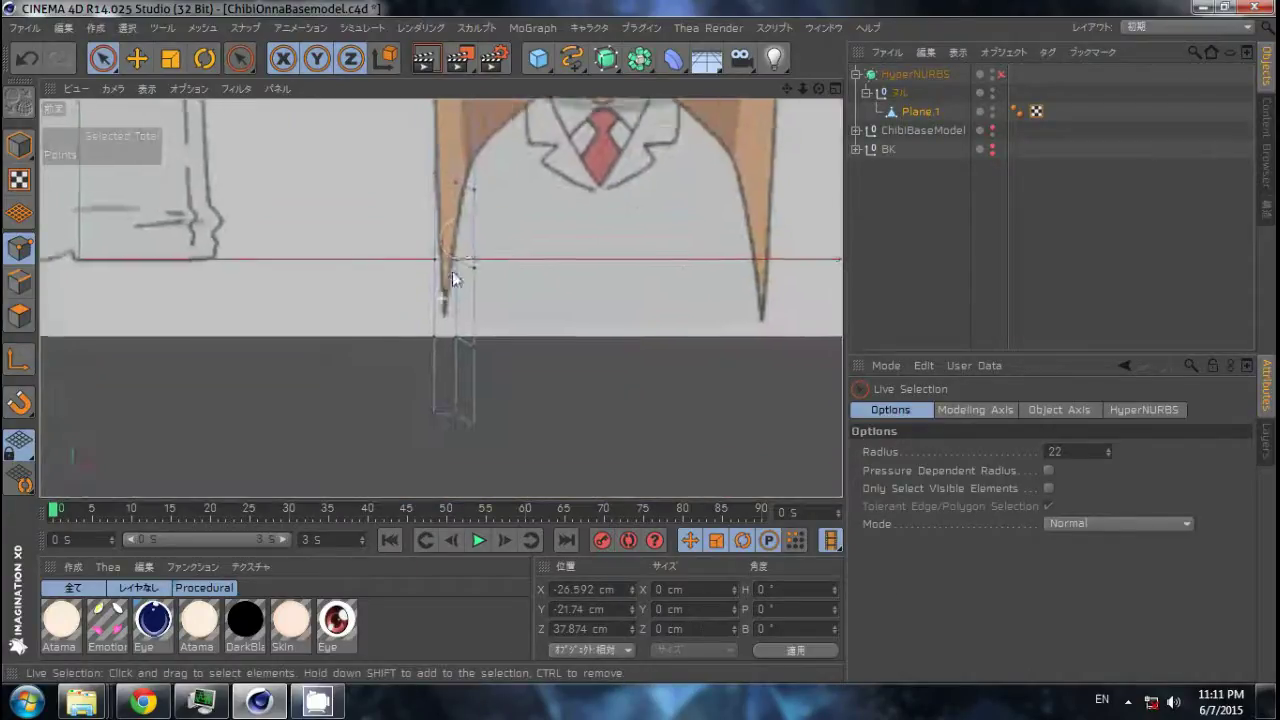
scroll(420, 255, up, 2)
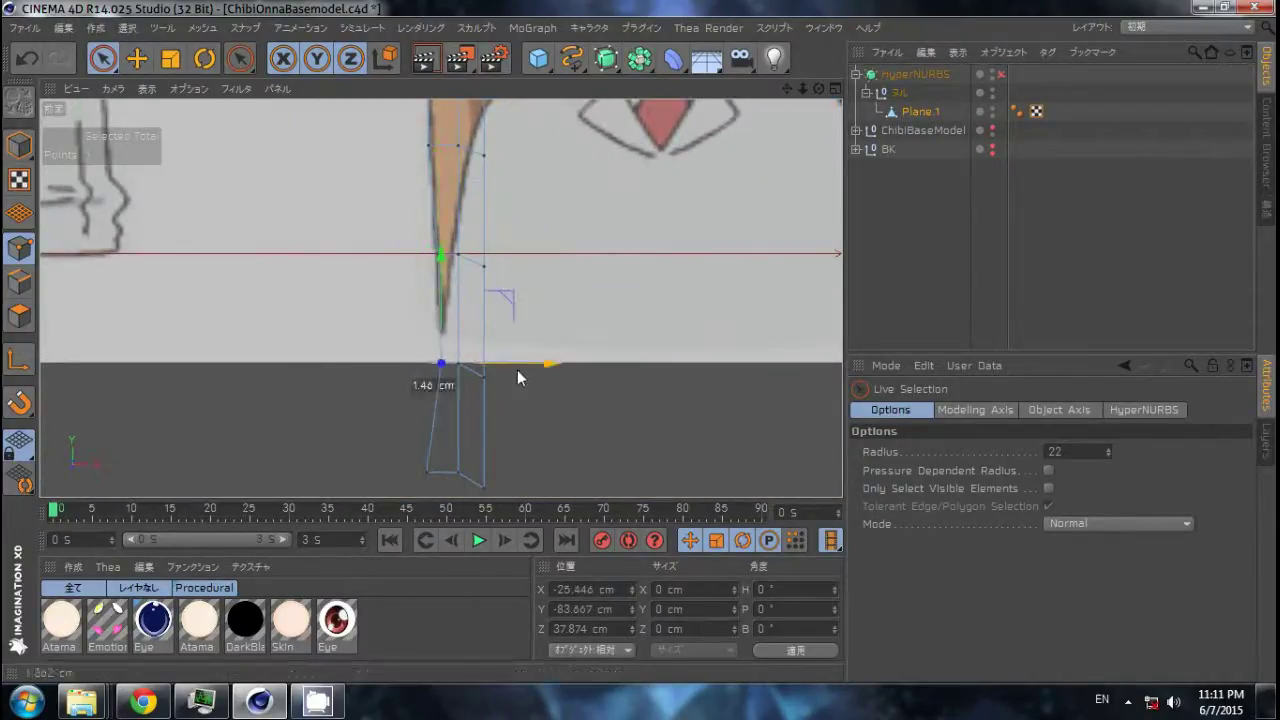
middle_click(515, 480)
middle_click(215, 258)
Rotate the selected points while checking the hair mesh in perspective and front views.
mouse_move(215, 258)
alt+mouse_down()
mouse_move(394, 289)
mouse_move(615, 468)
alt+mouse_up()
middle_click(614, 468)
middle_click(614, 468)
scroll(611, 337, down, 3)
middle_click(580, 277)
middle_click(69, 293)
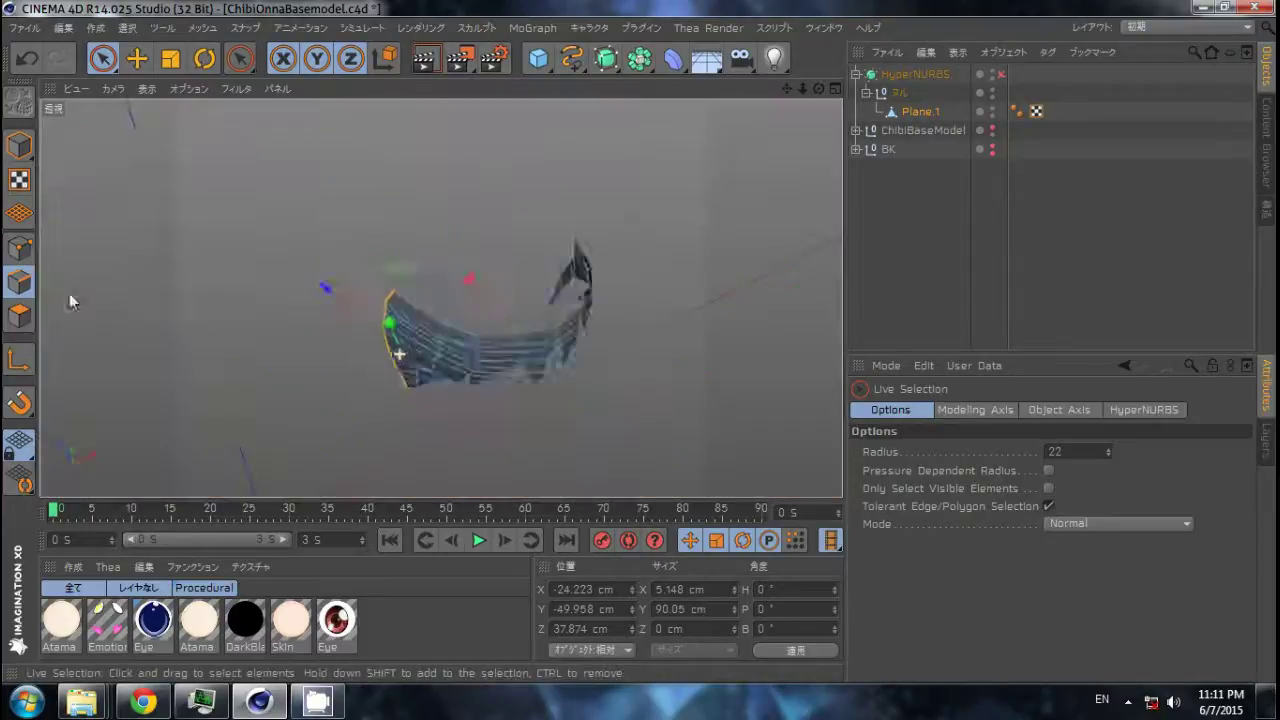
key(r)
key(d)
Move the selected points, orbiting the perspective view to check their placement.
middle_click(427, 317)
middle_click(508, 257)
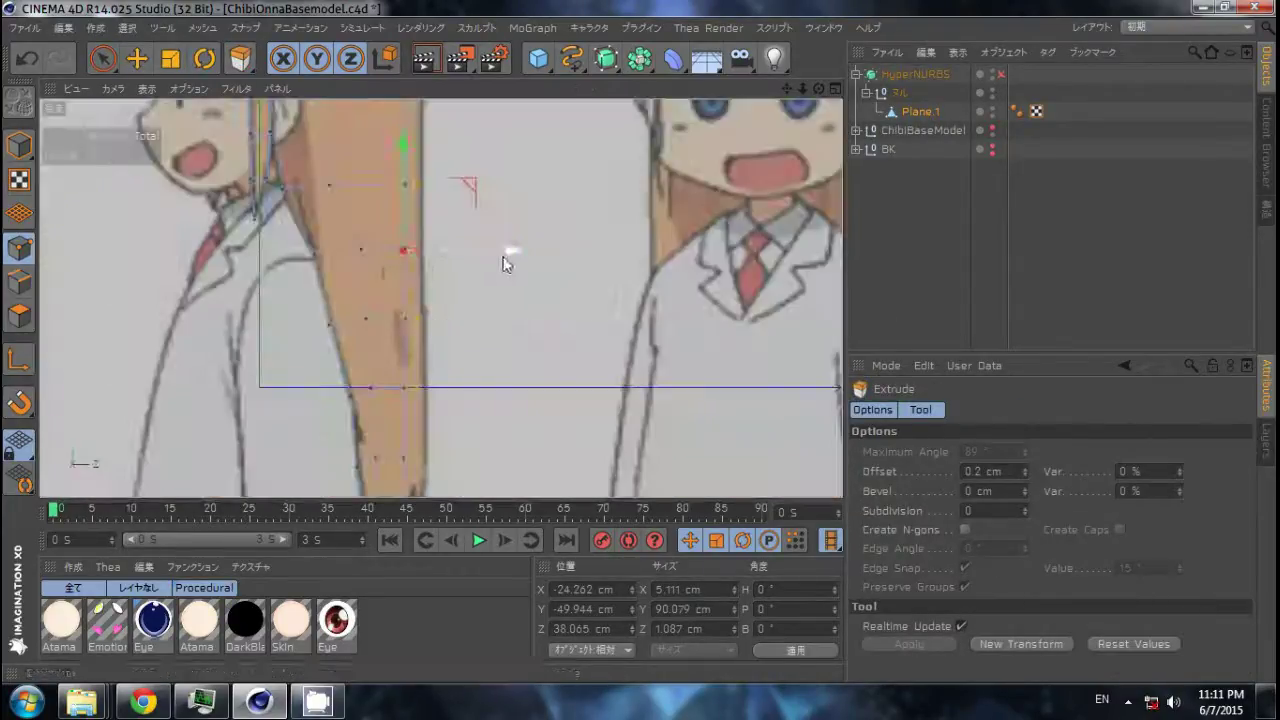
scroll(556, 183, up, 2)
middle_click(556, 183)
middle_click(492, 234)
key(e)
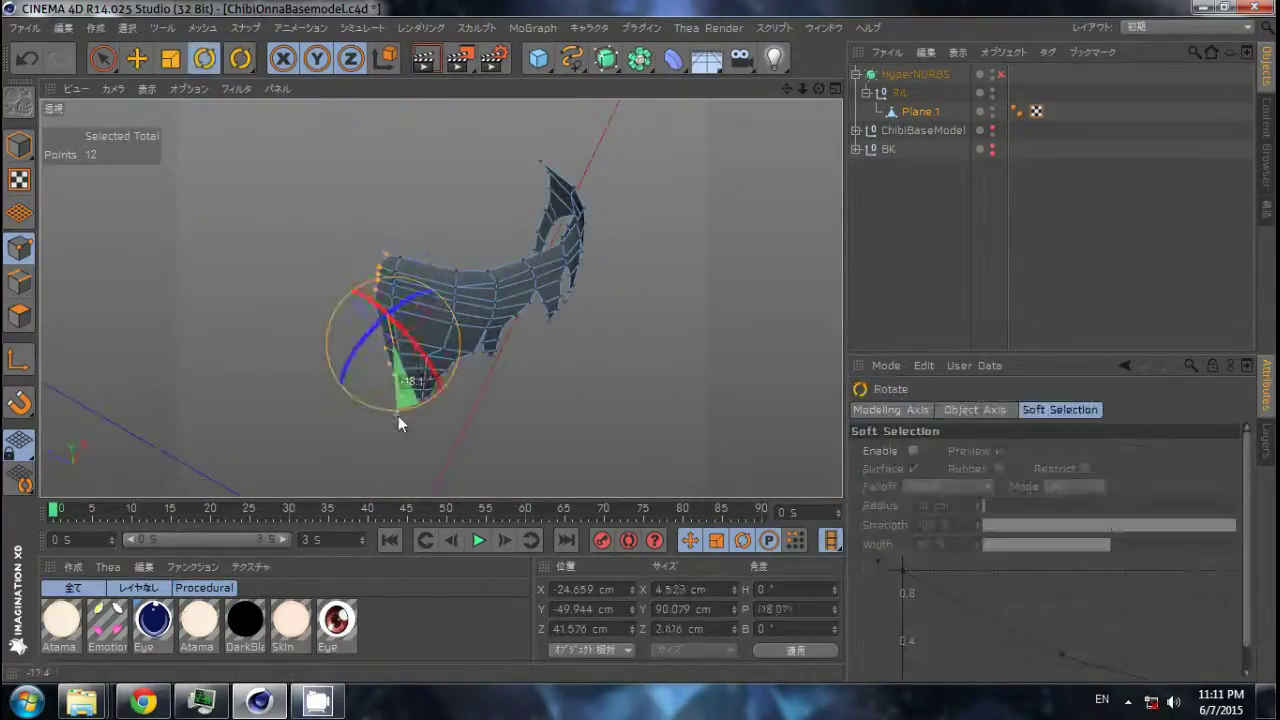
alt+drag(398, 416, 546, 378)
mouse_move(321, 338)
alt+mouse_down()
mouse_move(149, 179)
mouse_move(218, 255)
alt+mouse_up()
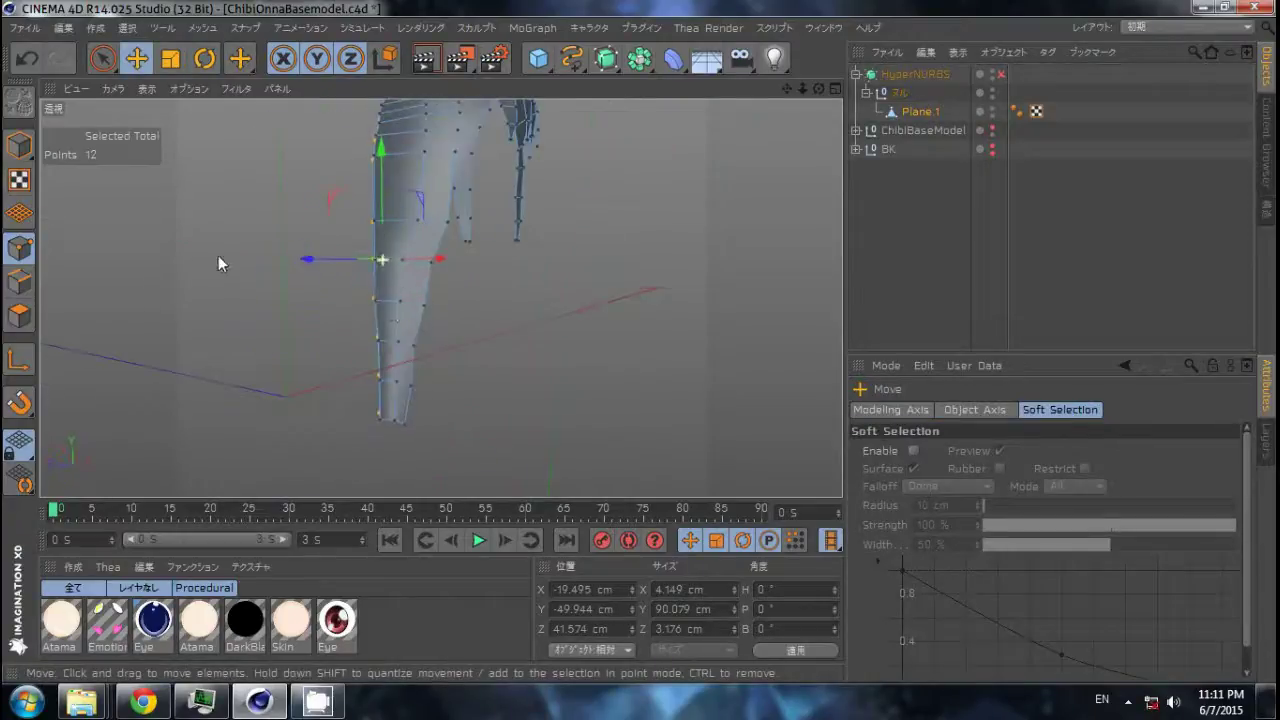
Pick individual back-edge points in the side view to follow the head outline in the reference.
key(F3)
key(9)
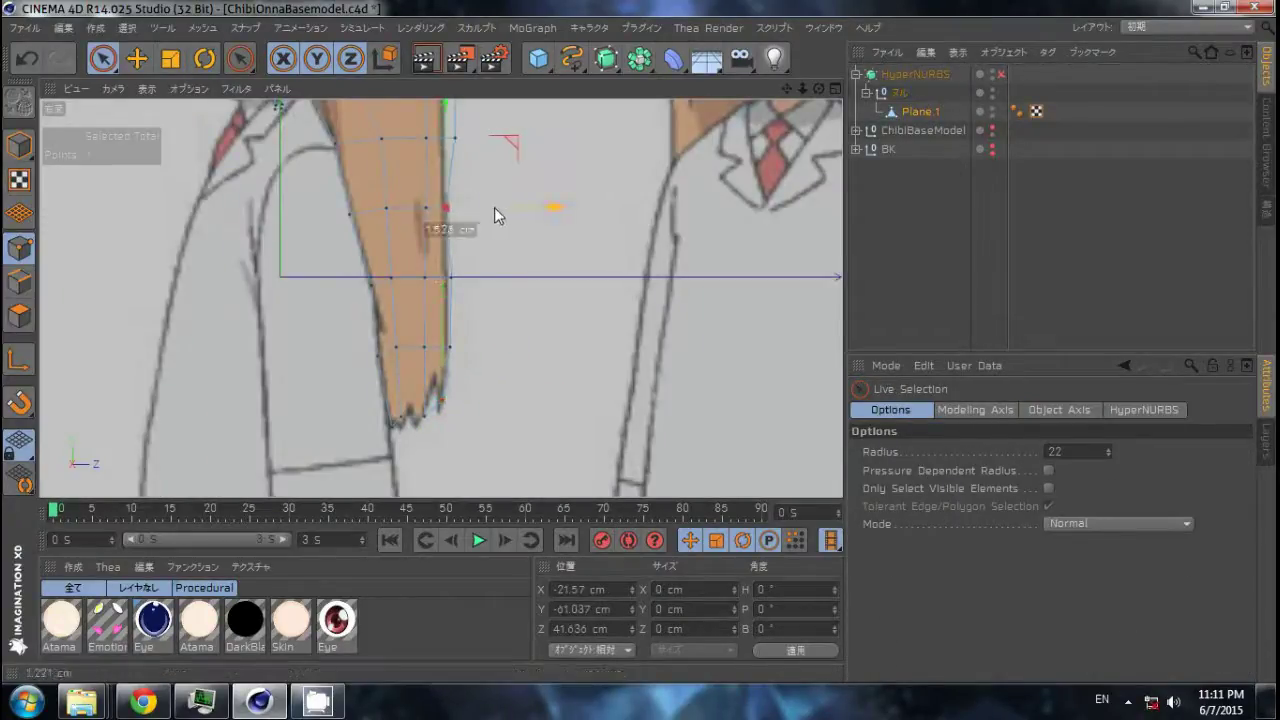
scroll(497, 216, up, 2)
scroll(485, 225, down, 3)
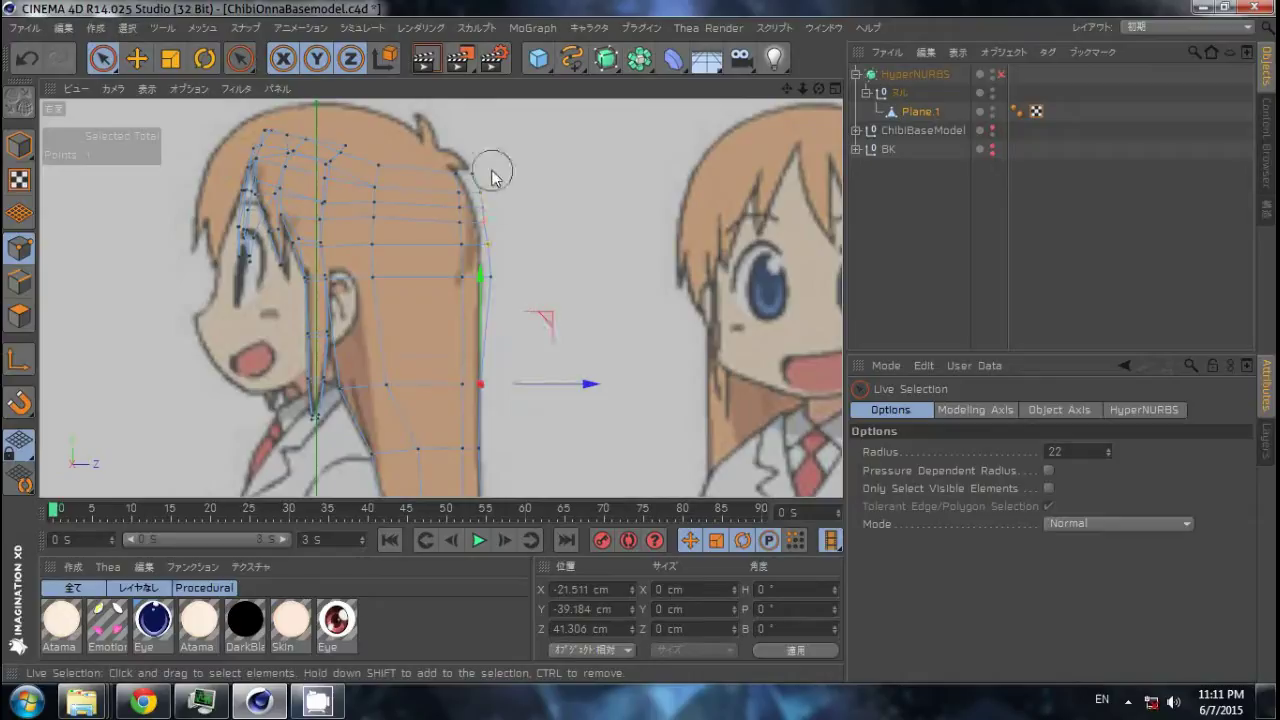
scroll(548, 224, up, 2)
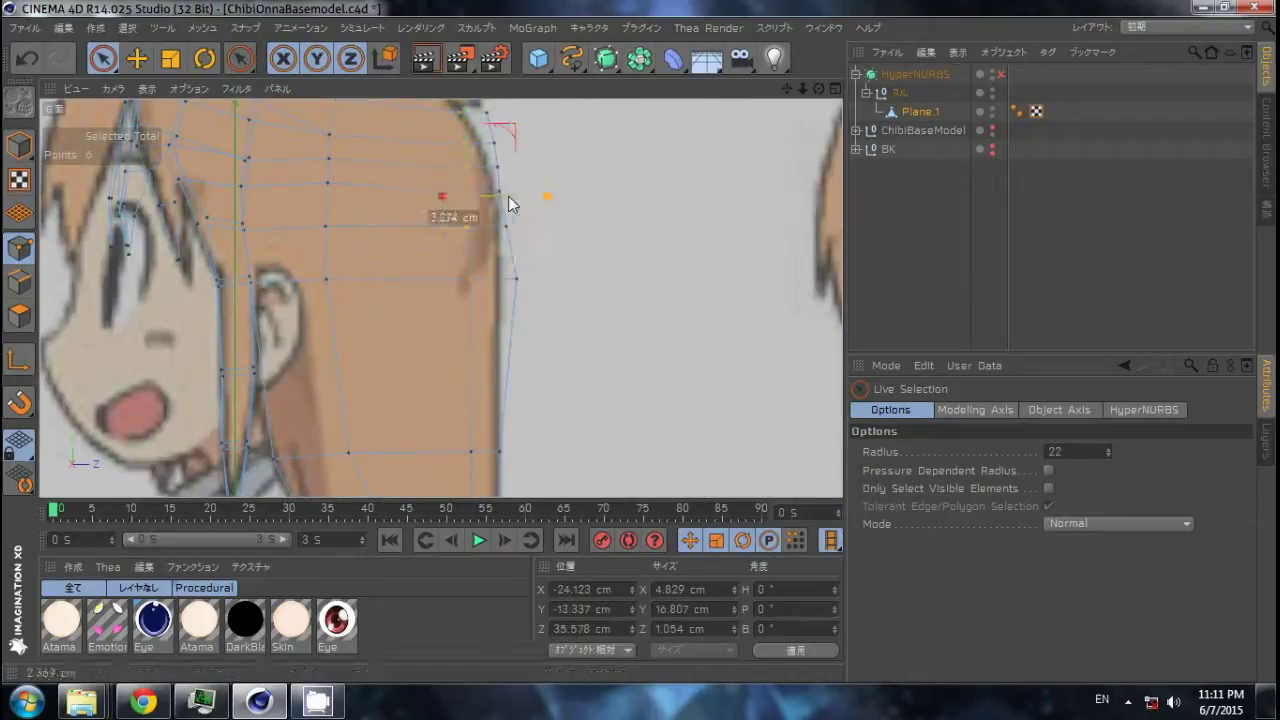
scroll(510, 204, down, 2)
scroll(474, 194, up, 2)
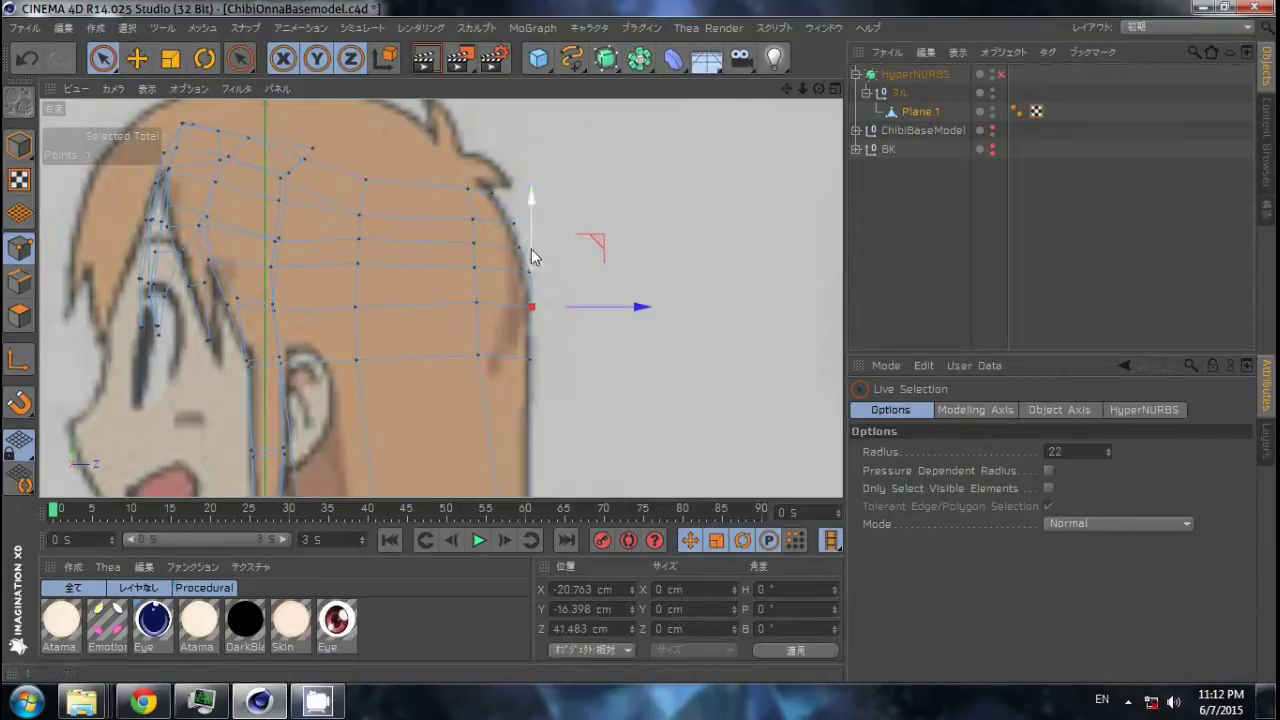
Move the selected points and verify the strand from perspective and top views.
middle_click(564, 247)
middle_click(229, 157)
key(e)
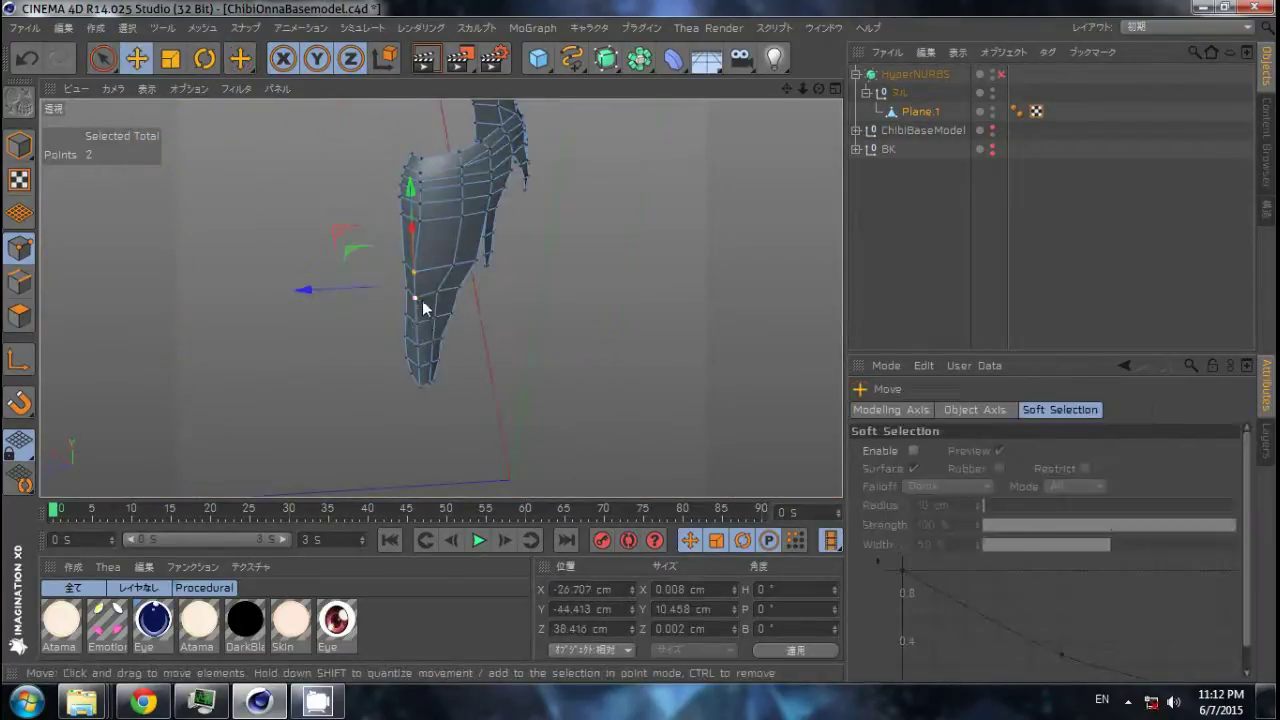
alt+drag(420, 355, 228, 448)
key(F2)
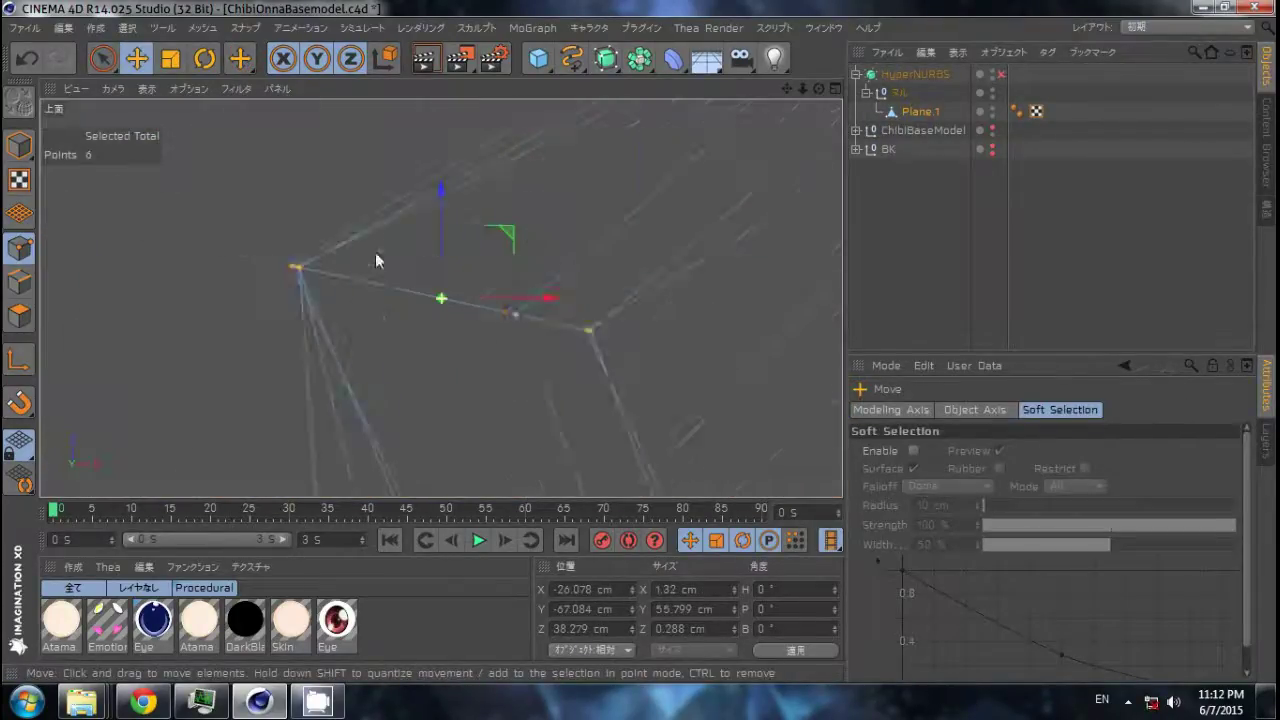
key(F1)
mouse_move(551, 134)
alt+mouse_down()
mouse_move(651, 351)
mouse_move(628, 223)
mouse_move(641, 350)
mouse_move(348, 310)
alt+mouse_up()
Extrude the edge points and scale the new edge down to 10% width.
key(d)
middle_click(350, 350)
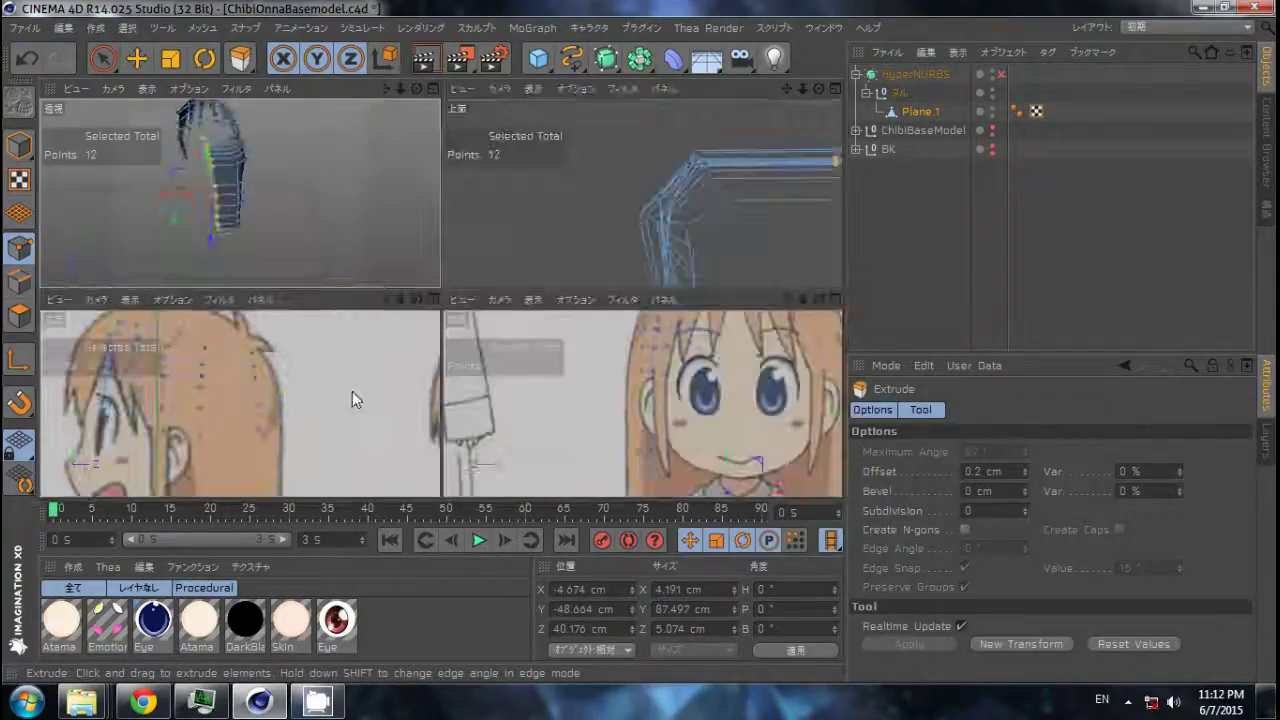
middle_click(352, 391)
middle_click(290, 403)
middle_click(315, 250)
mouse_move(315, 243)
alt+mouse_down()
mouse_move(306, 335)
mouse_move(375, 316)
alt+mouse_up()
key(t)
key(e)
Extrude the narrowed edge again and inspect the extended mesh from several angles.
middle_click(330, 300)
middle_click(277, 281)
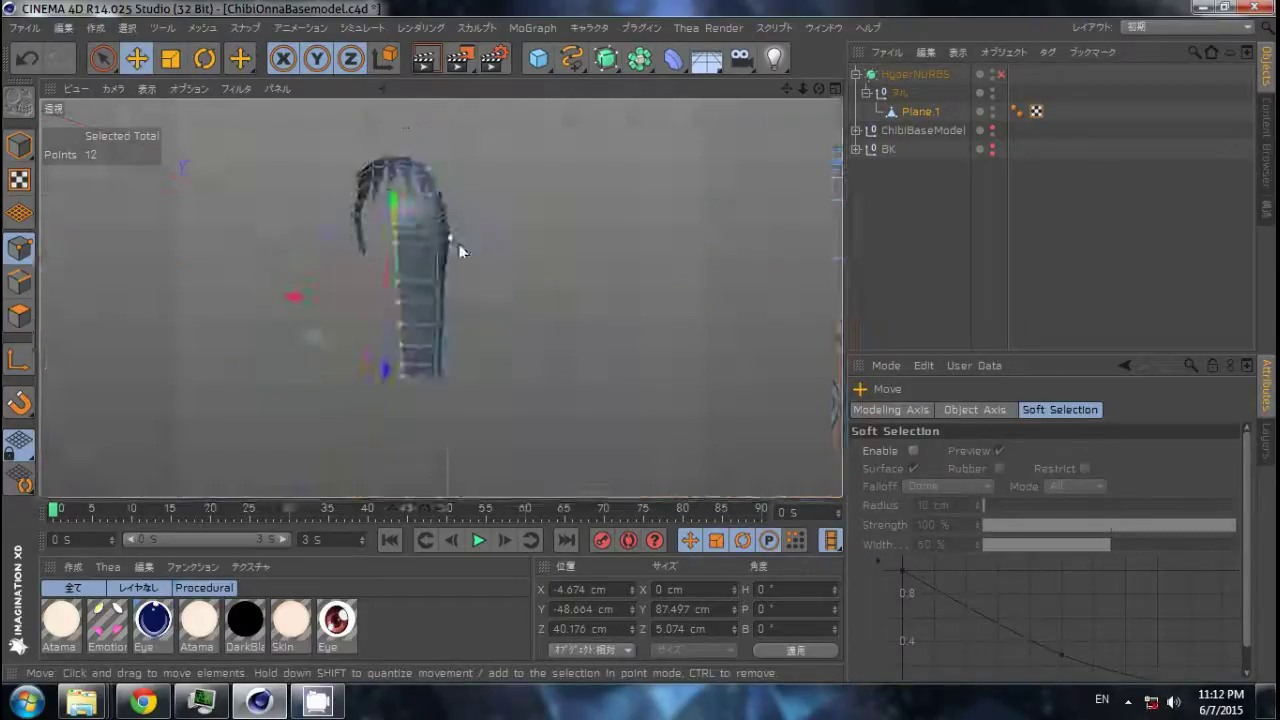
middle_click(459, 244)
middle_click(559, 405)
key(d)
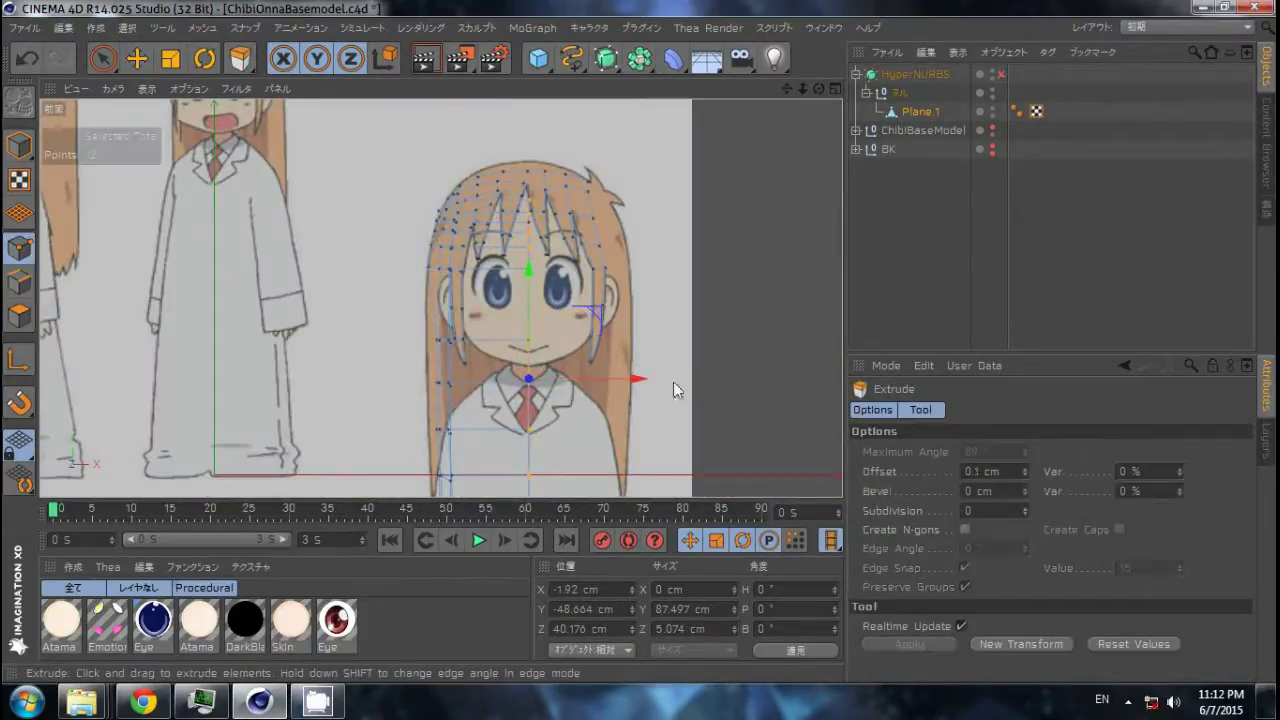
middle_click(407, 258)
middle_click(282, 281)
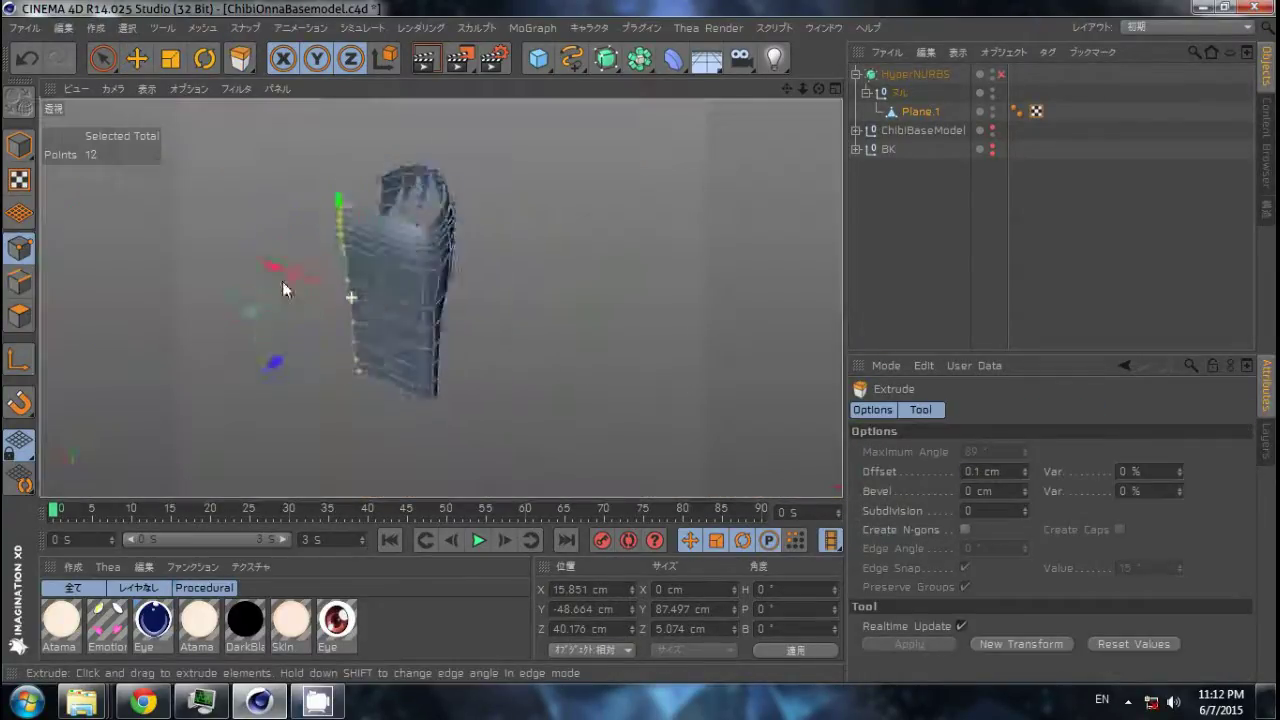
alt+drag(282, 281, 371, 329)
key(9)
mouse_move(310, 385)
alt+mouse_down()
mouse_move(289, 186)
mouse_move(290, 388)
mouse_move(439, 369)
mouse_move(59, 314)
alt+mouse_up()
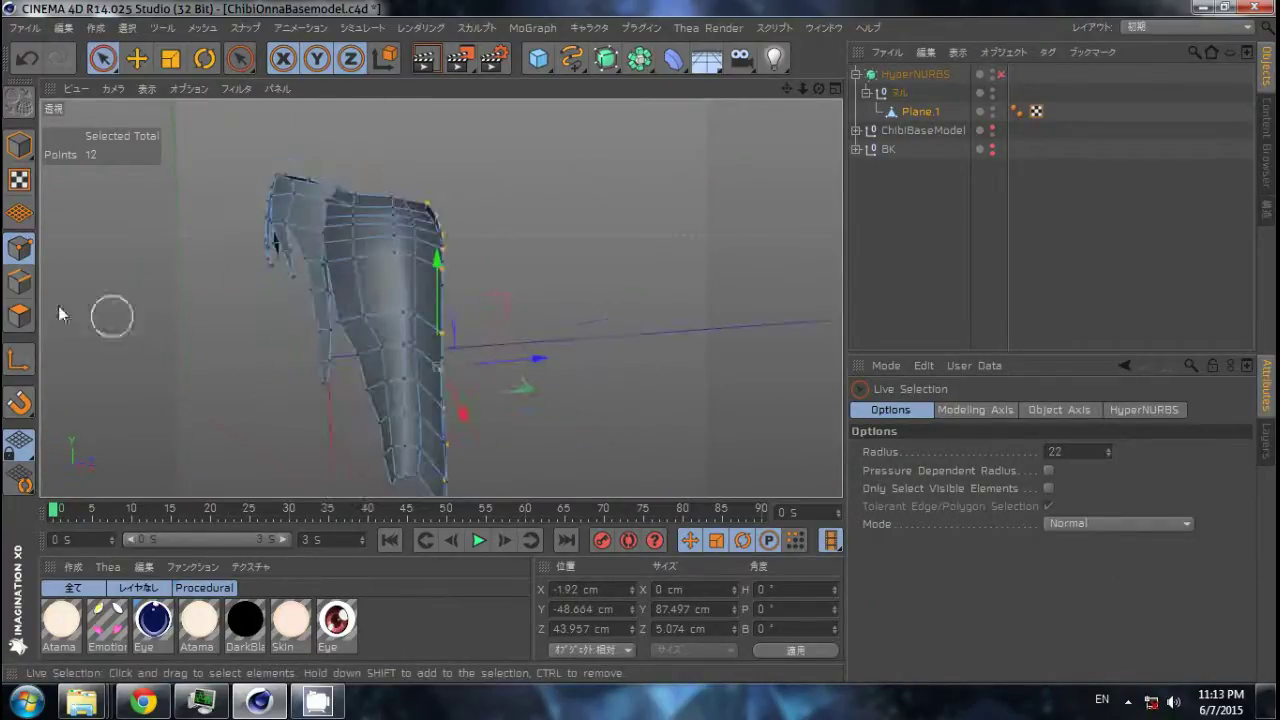
key(e)
mouse_move(332, 196)
alt+mouse_down()
mouse_move(281, 426)
mouse_move(389, 447)
mouse_move(640, 342)
alt+mouse_up()
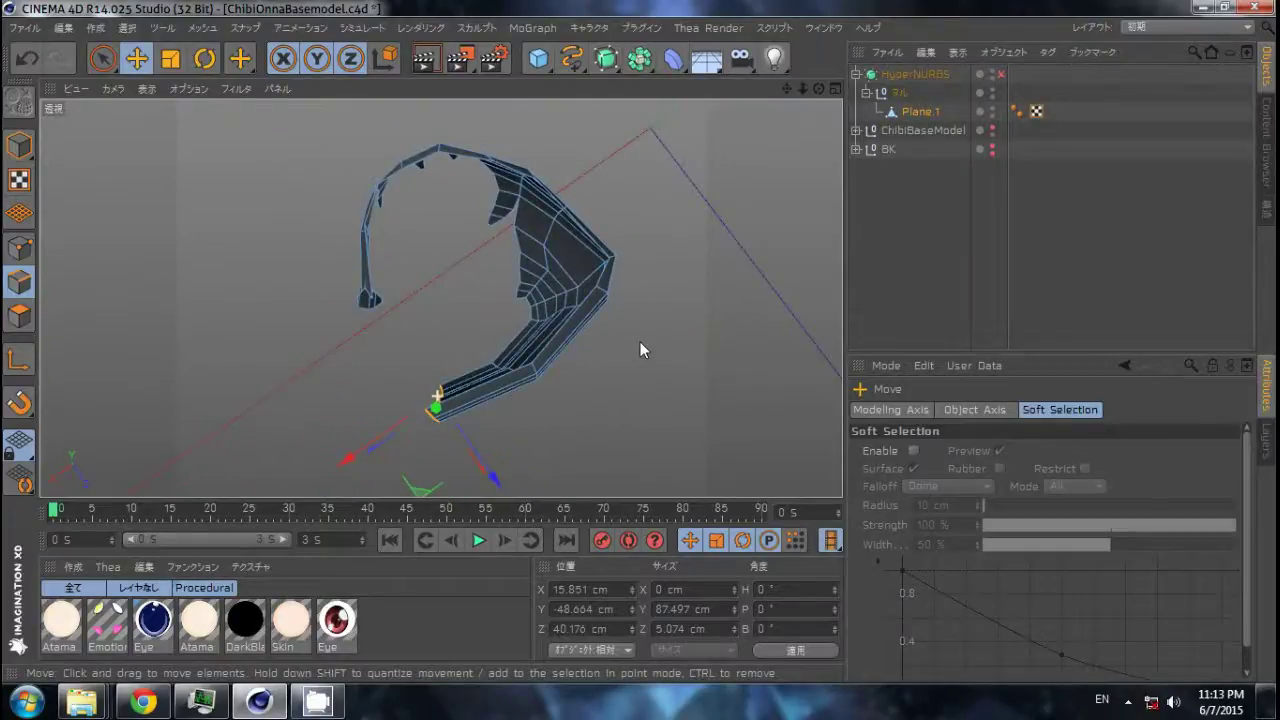
Loop-select a strip of polygons and apply a context-menu command to it.
click(18, 315)
key(u)
key(l)
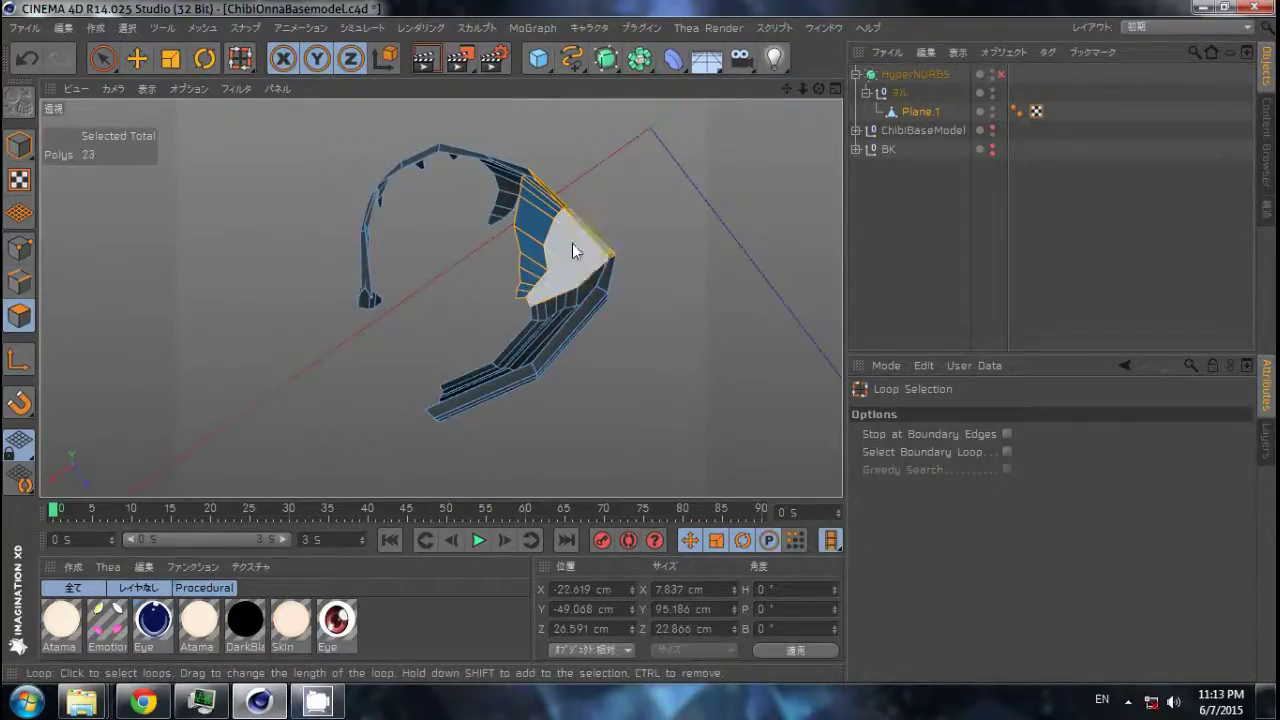
right_click(575, 245)
click(654, 529)
Rotate the 23-polygon strip and move it outward into the back hair position.
key(e)
key(r)
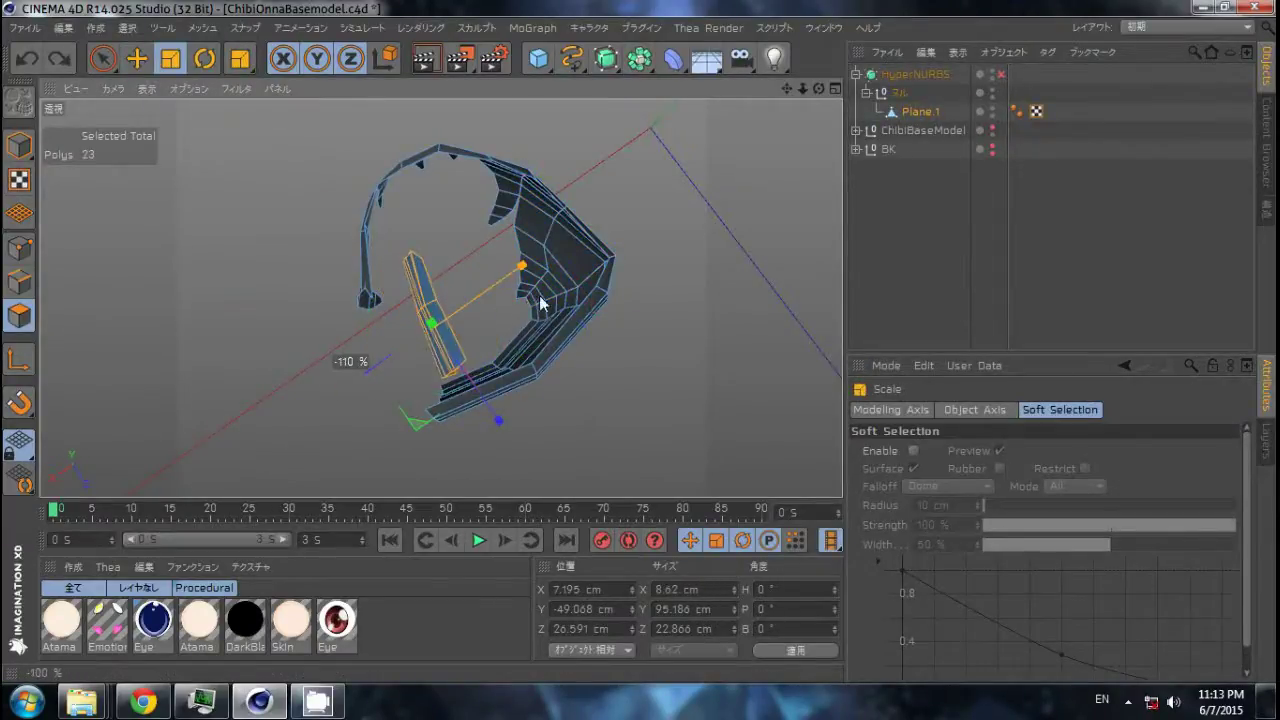
key(e)
mouse_move(440, 312)
mouse_down()
mouse_move(343, 403)
mouse_move(491, 257)
mouse_up()
mouse_move(490, 336)
mouse_down()
mouse_move(508, 339)
mouse_move(260, 355)
mouse_move(333, 286)
mouse_up()
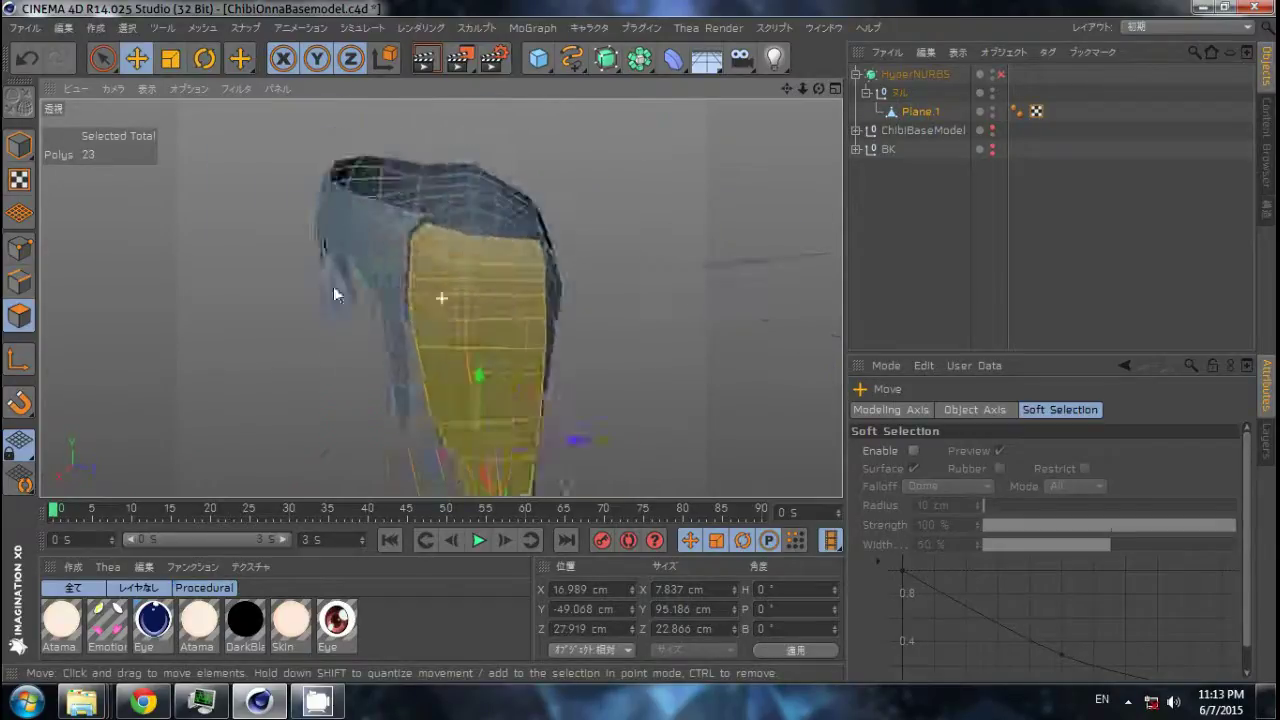
scroll(379, 198, up, 3)
key(Return)
alt+drag(379, 191, 385, 170)
Weld the two loose points on the back hair shell into a single point.
click(385, 172)
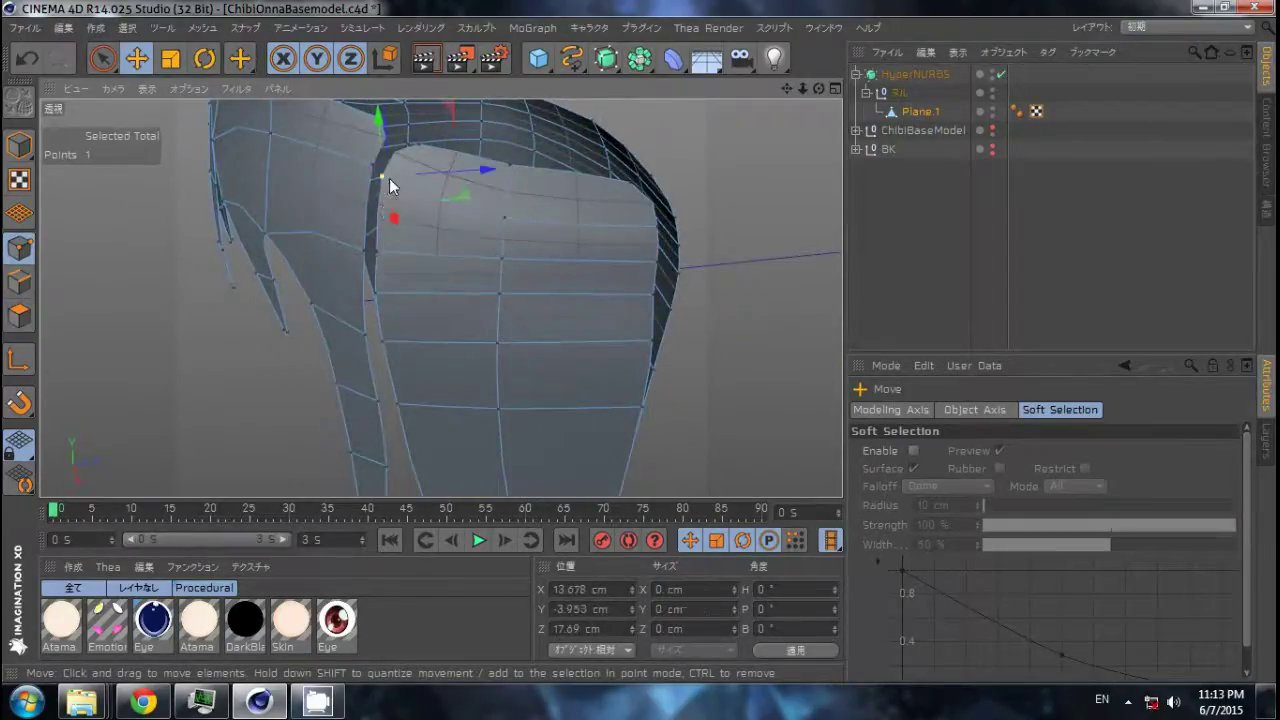
alt+drag(300, 300, 459, 315)
key(space)
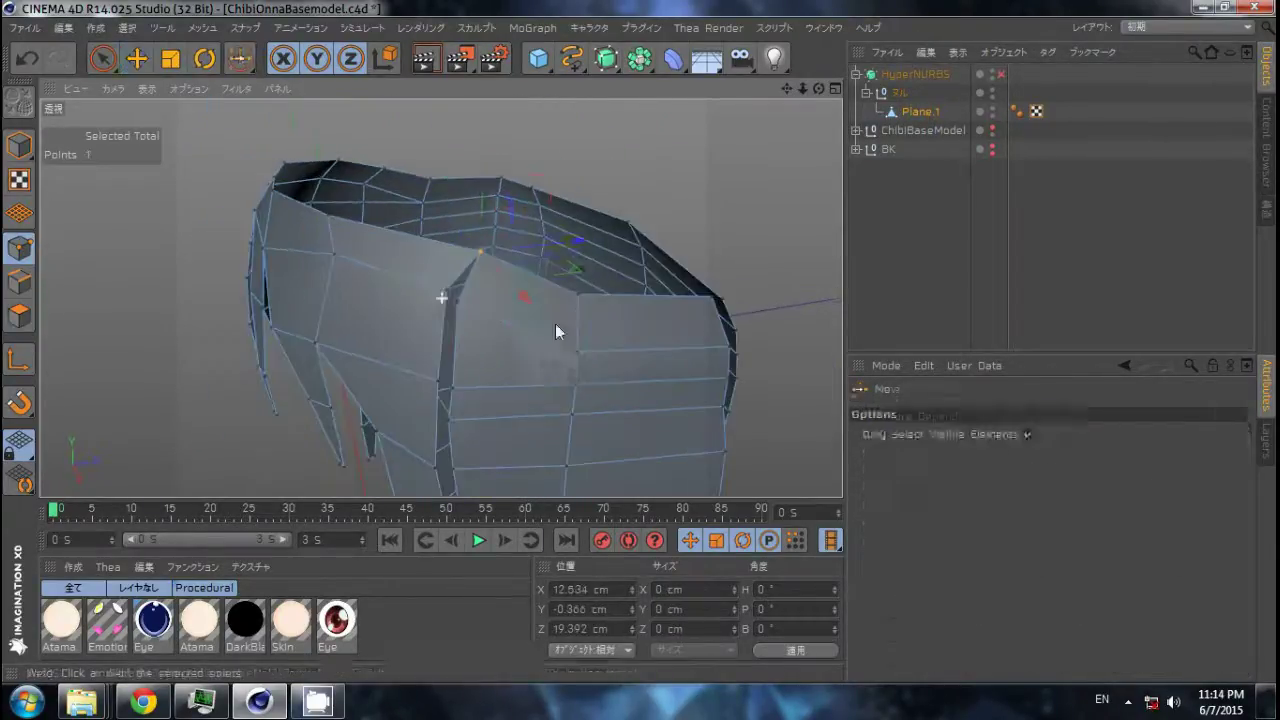
alt+drag(555, 323, 494, 318)
scroll(494, 318, up, 3)
mouse_move(557, 289)
alt+mouse_down()
mouse_move(500, 280)
mouse_move(741, 259)
mouse_move(478, 315)
mouse_move(457, 271)
mouse_move(642, 306)
mouse_move(551, 363)
mouse_move(666, 337)
mouse_move(484, 368)
alt+mouse_up()
click(501, 288)
key(k)
key(space)
key(m)
key(q)
click(481, 285)
scroll(450, 306, down, 5)
Stitch and Sew the side-lock strip's open edge to the neighbouring hair with Create N-gons on.
key(Return)
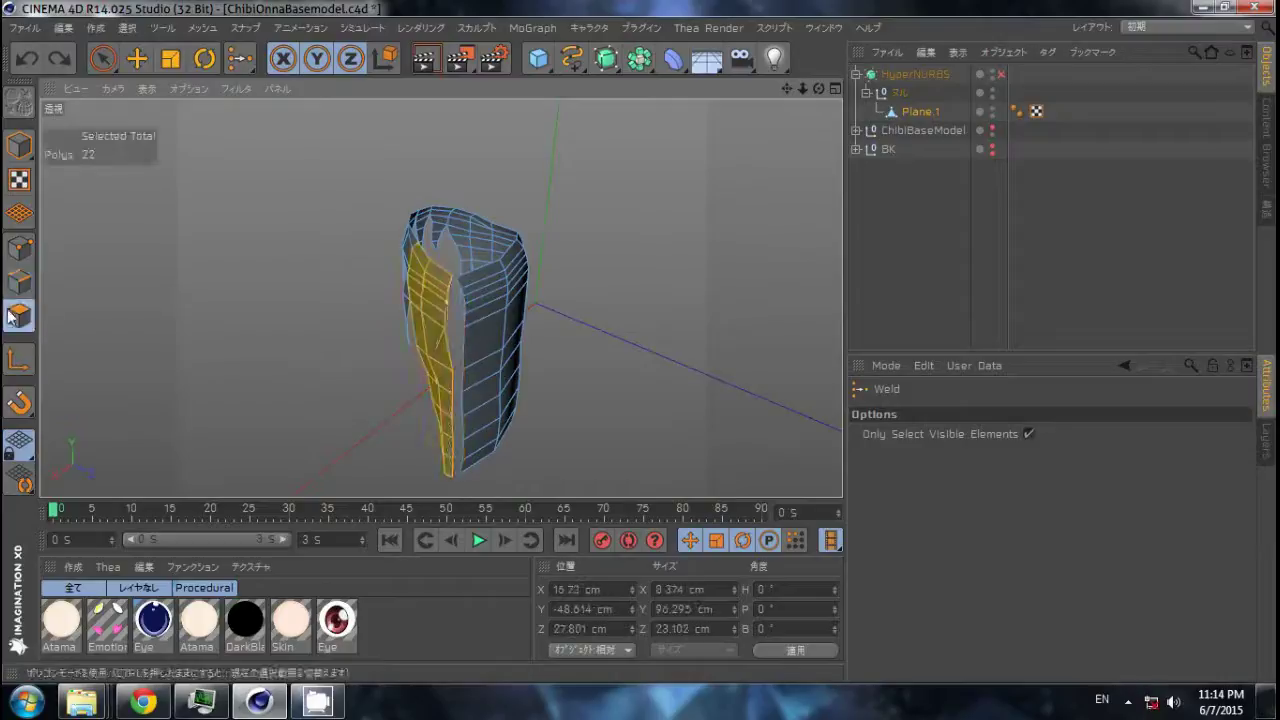
key(F5)
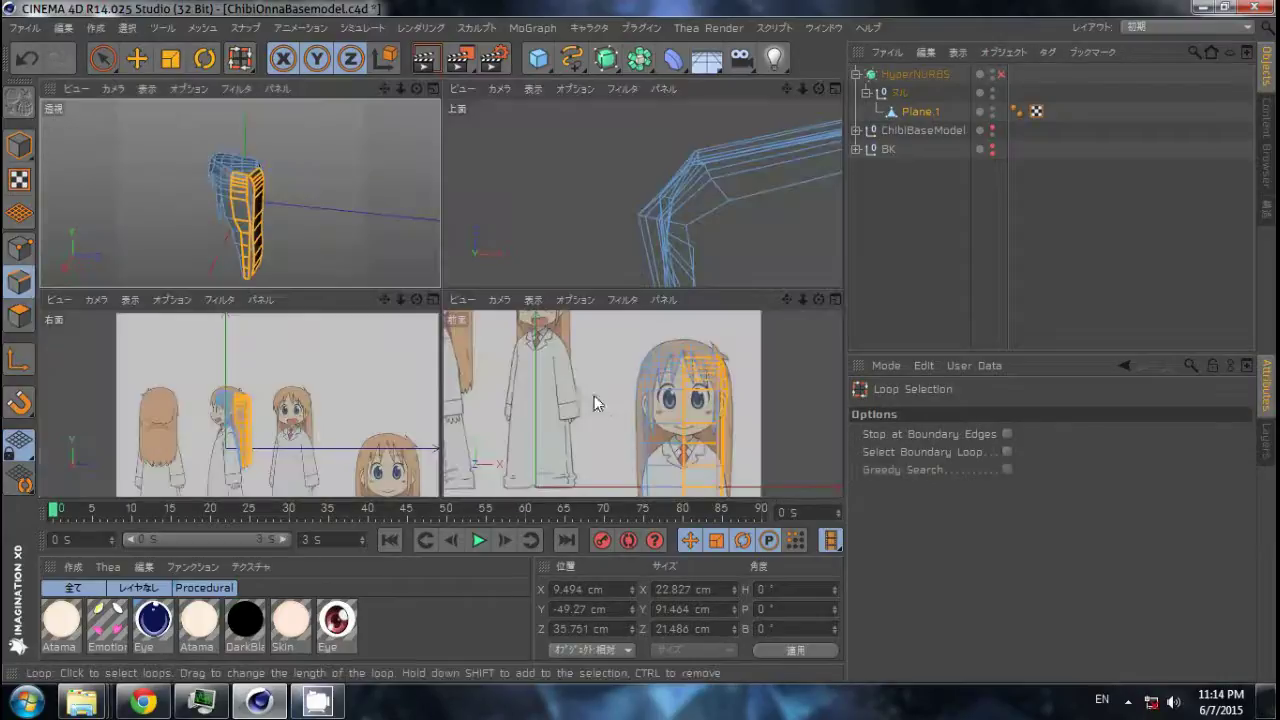
key(F4)
key(9)
key(F1)
alt+drag(438, 460, 488, 263)
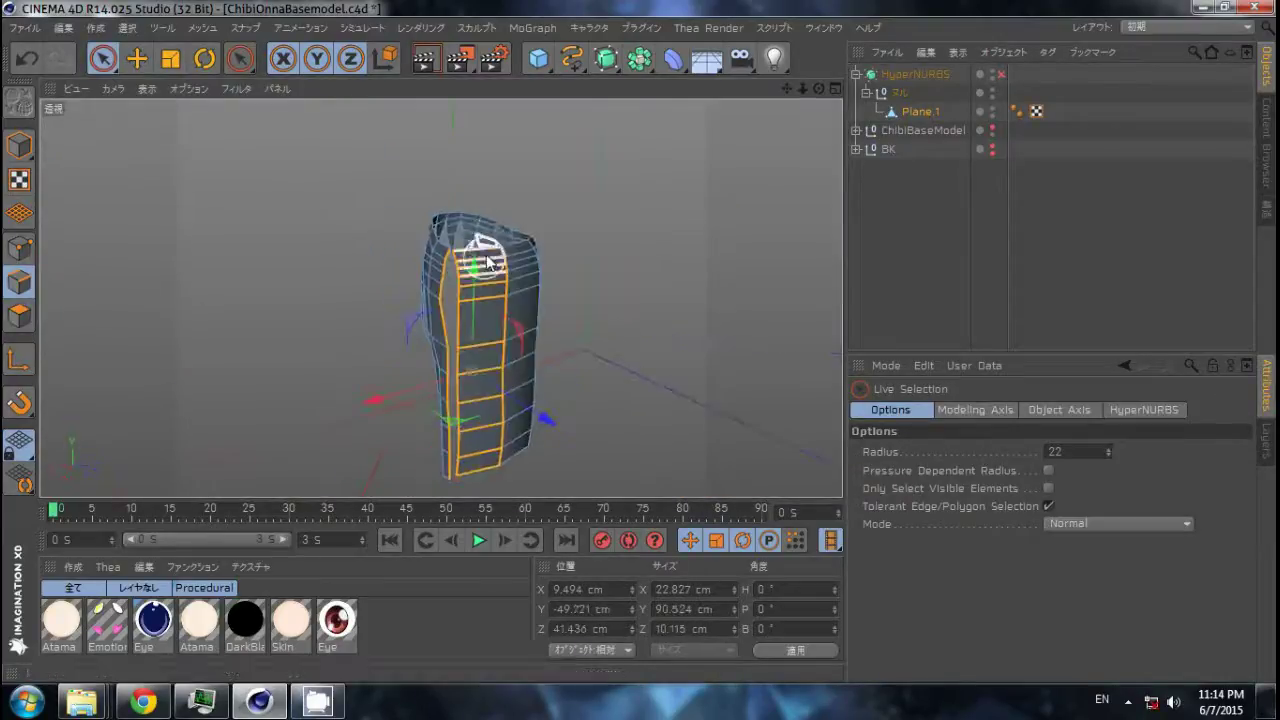
scroll(499, 477, up, 2)
right_click(528, 470)
click(570, 531)
mouse_move(435, 381)
alt+mouse_down()
mouse_move(484, 403)
mouse_move(428, 230)
mouse_move(497, 268)
mouse_move(445, 215)
mouse_move(400, 287)
alt+mouse_up()
click(1028, 434)
In the maximised top view, rotate the points along the front of the hair ring.
key(k)
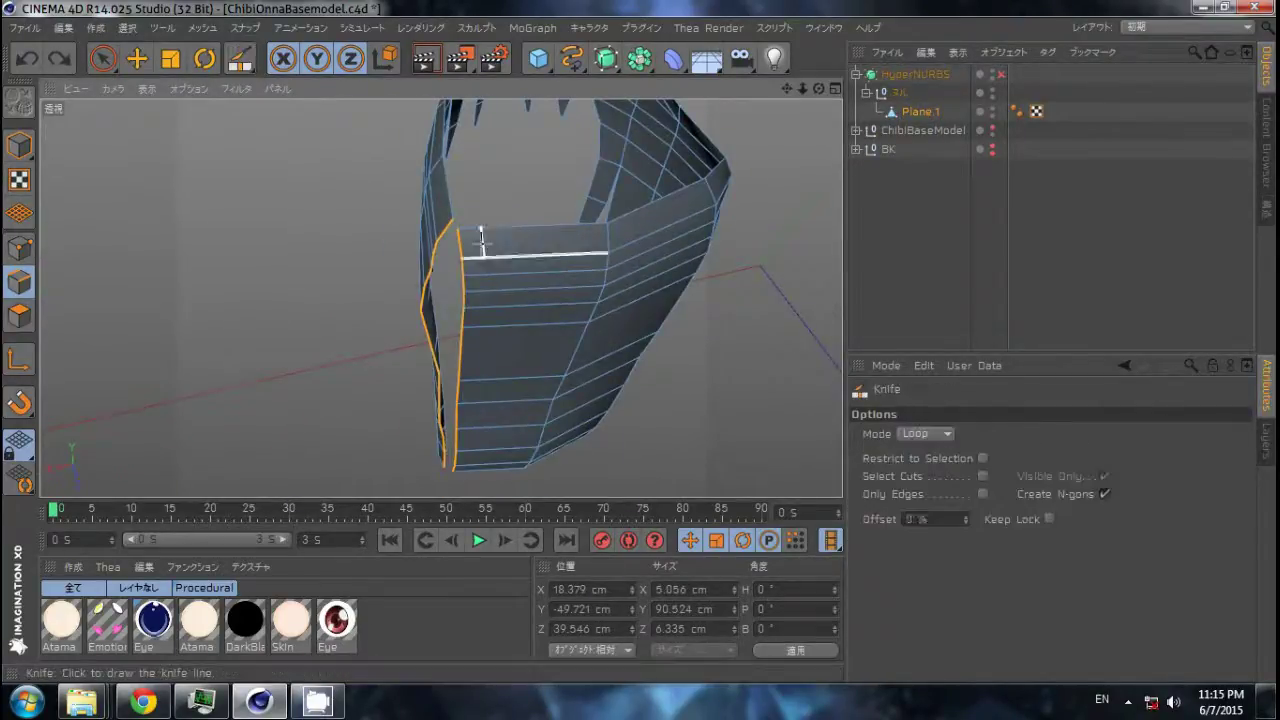
key(space)
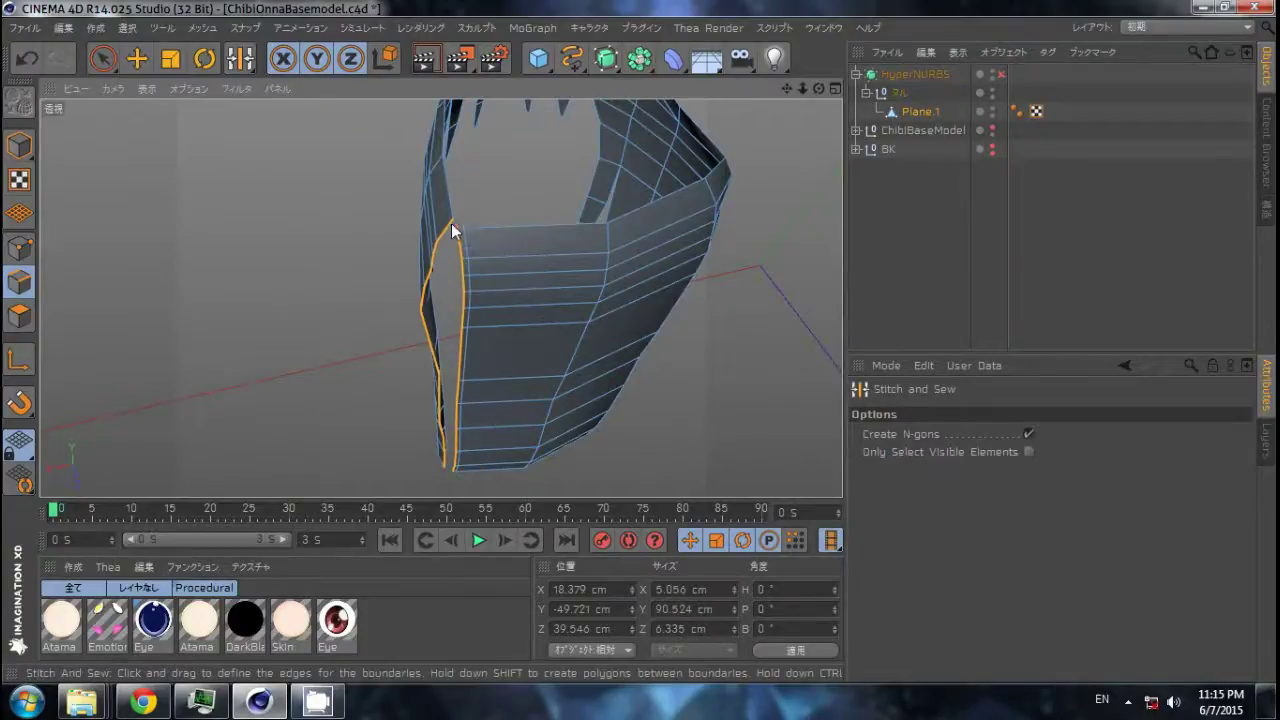
mouse_move(527, 232)
alt+mouse_down()
mouse_move(639, 323)
mouse_move(729, 314)
alt+mouse_up()
middle_click(612, 275)
middle_click(612, 283)
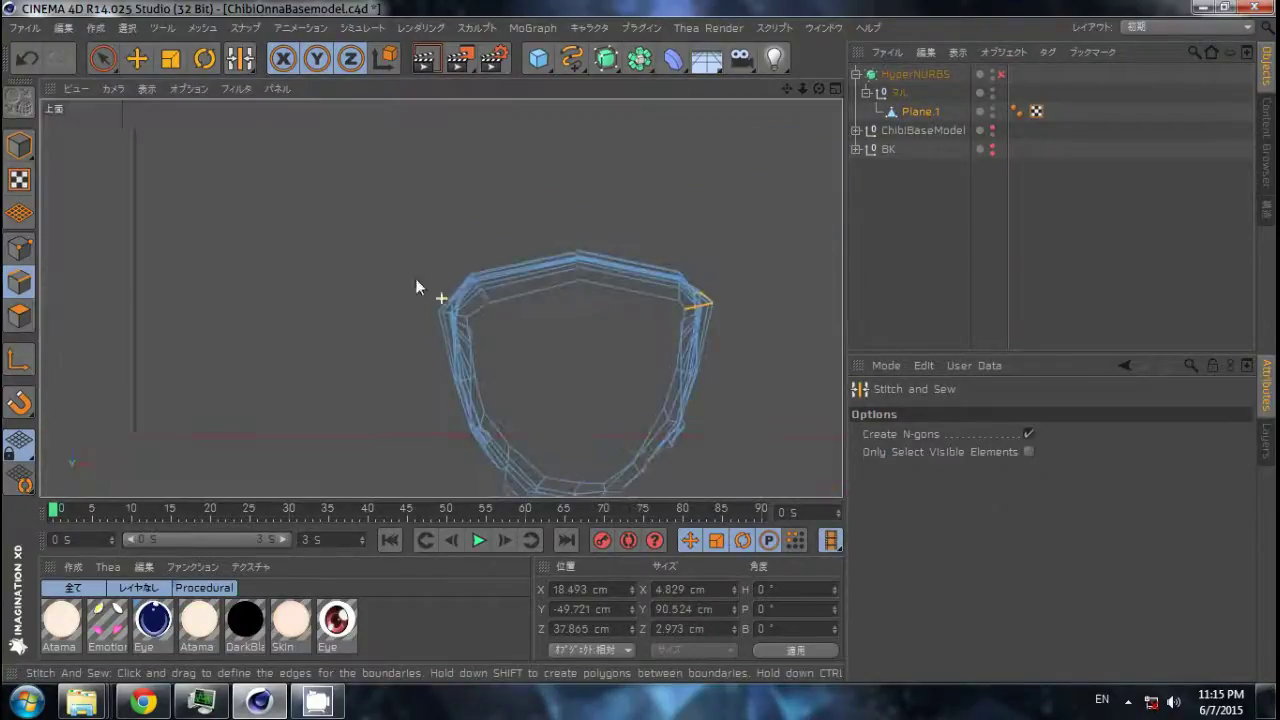
key(9)
click(395, 278)
key(r)
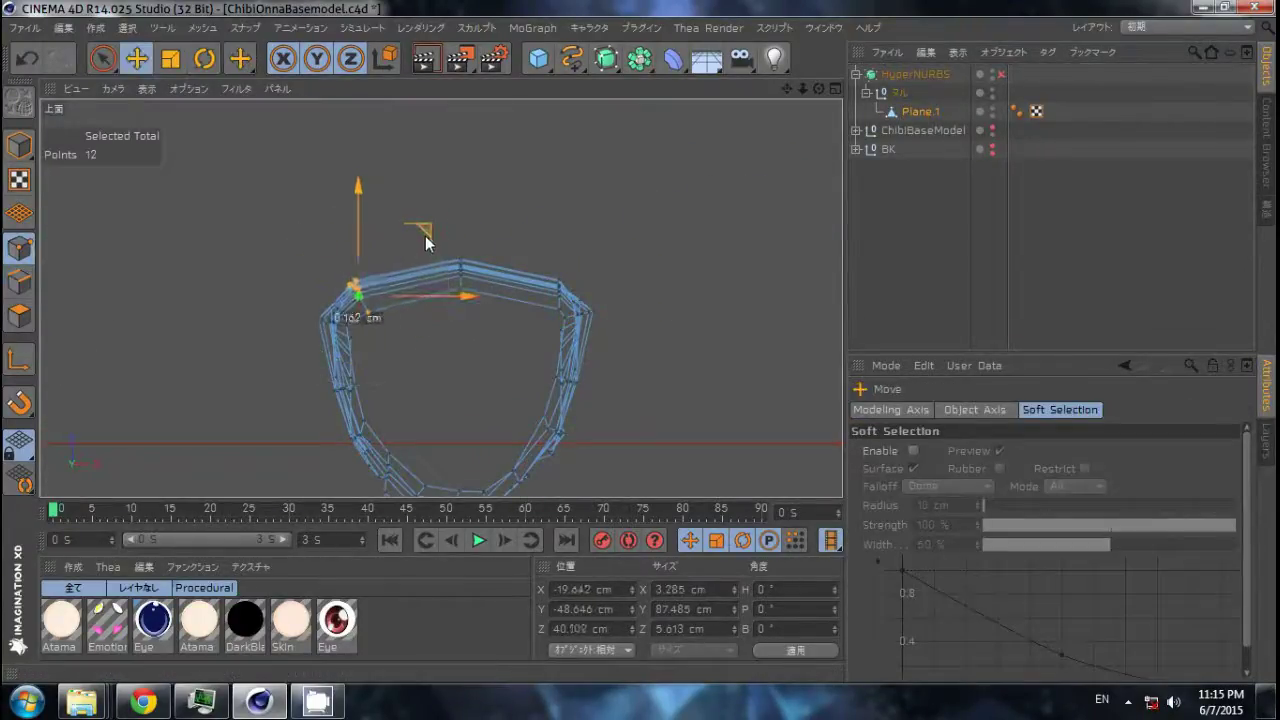
mouse_move(404, 247)
mouse_down()
mouse_move(445, 224)
mouse_move(642, 350)
mouse_up()
key(space)
click(557, 286)
Nudge a hair ring point inward in the top view and check it in perspective.
key(F1)
middle_click(467, 414)
middle_click(671, 248)
key(r)
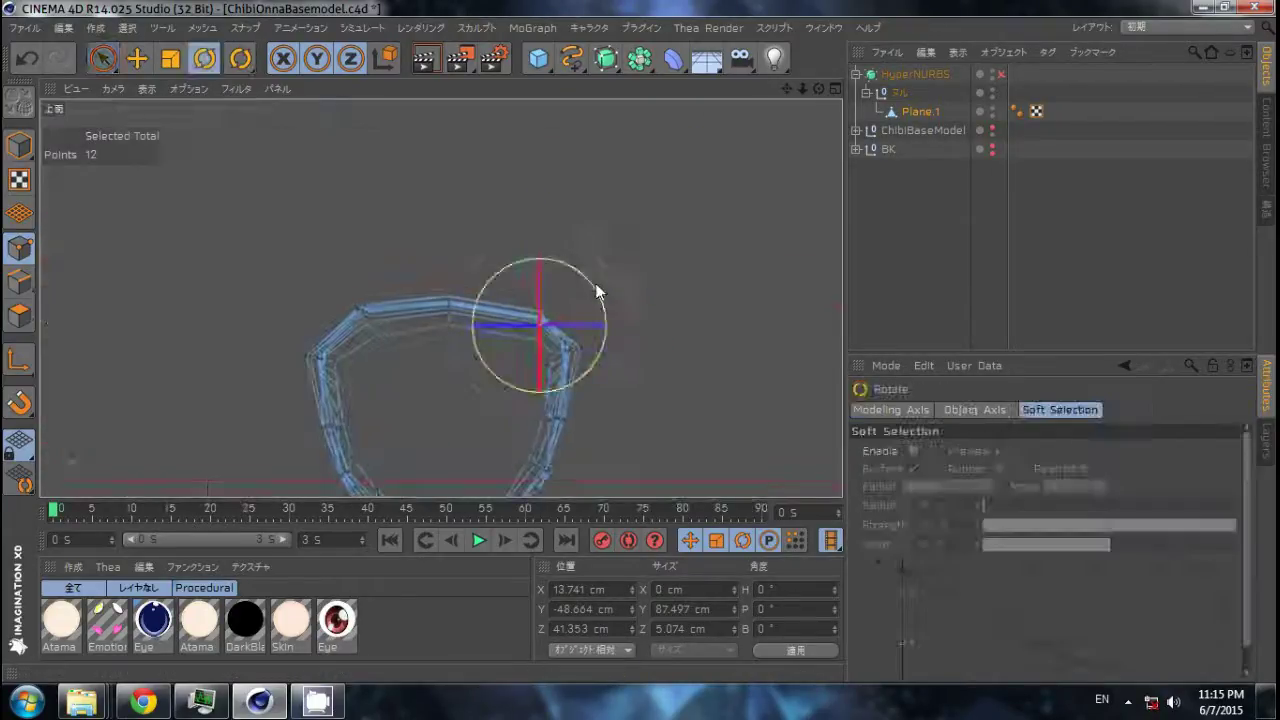
drag(568, 300, 567, 302)
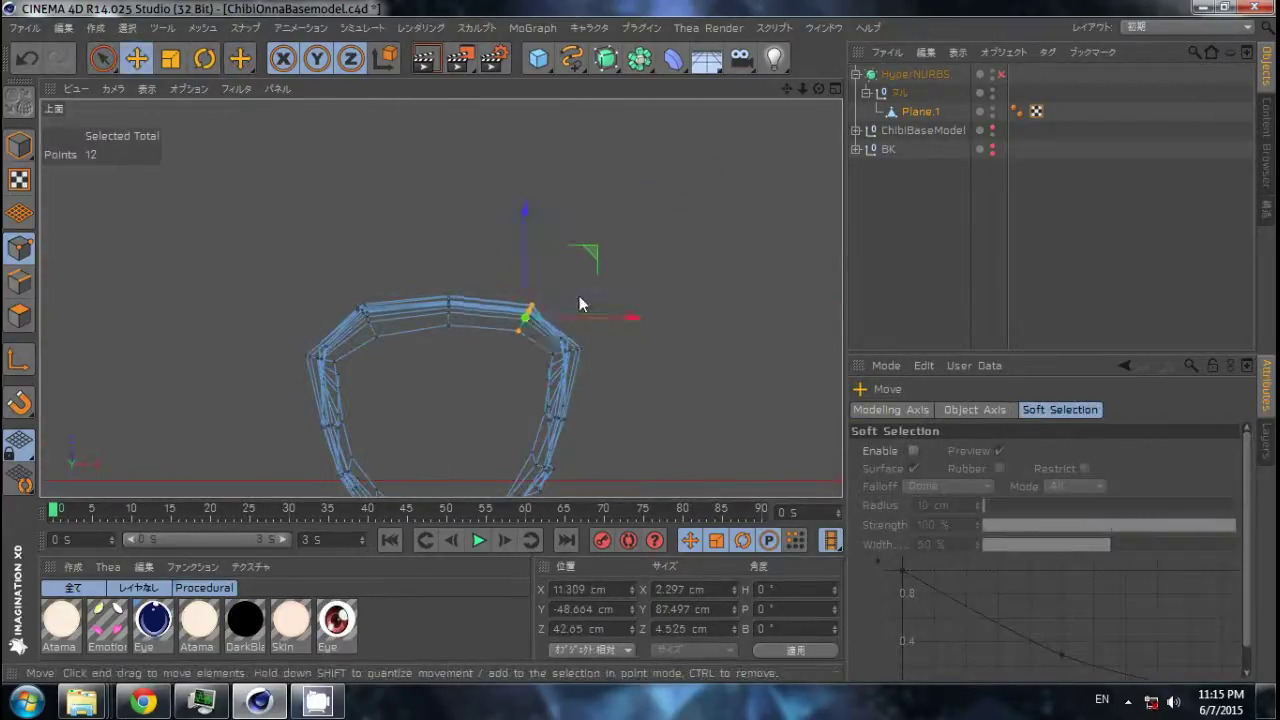
key(F1)
key(F2)
key(9)
key(F1)
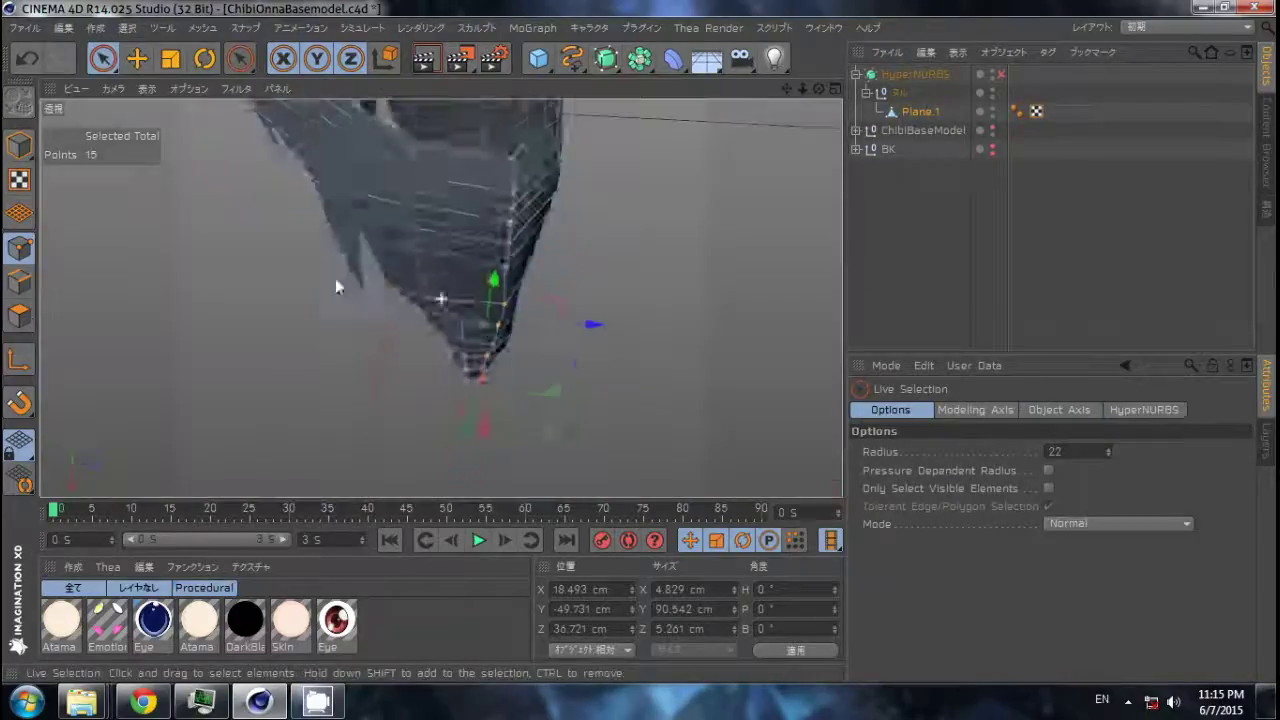
In the front view, move a point on the hair's right edge to follow the reference.
key(F4)
scroll(586, 314, up, 2)
scroll(697, 348, up, 3)
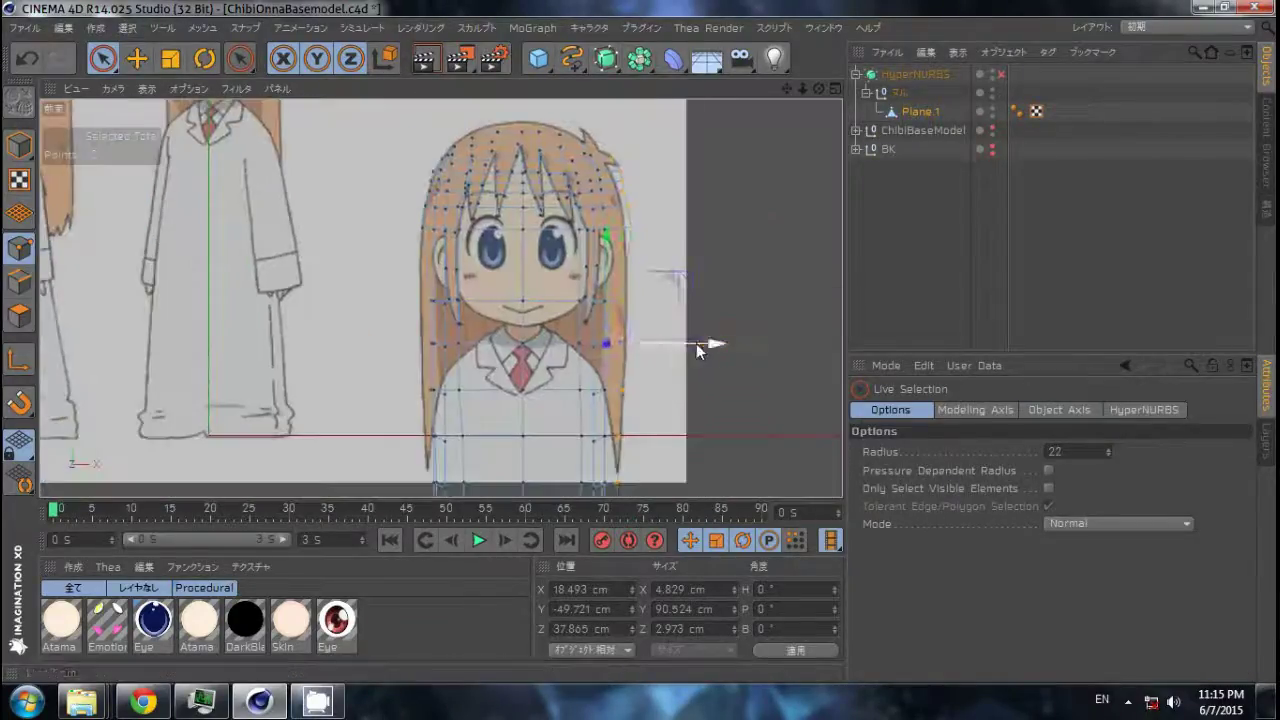
key(t)
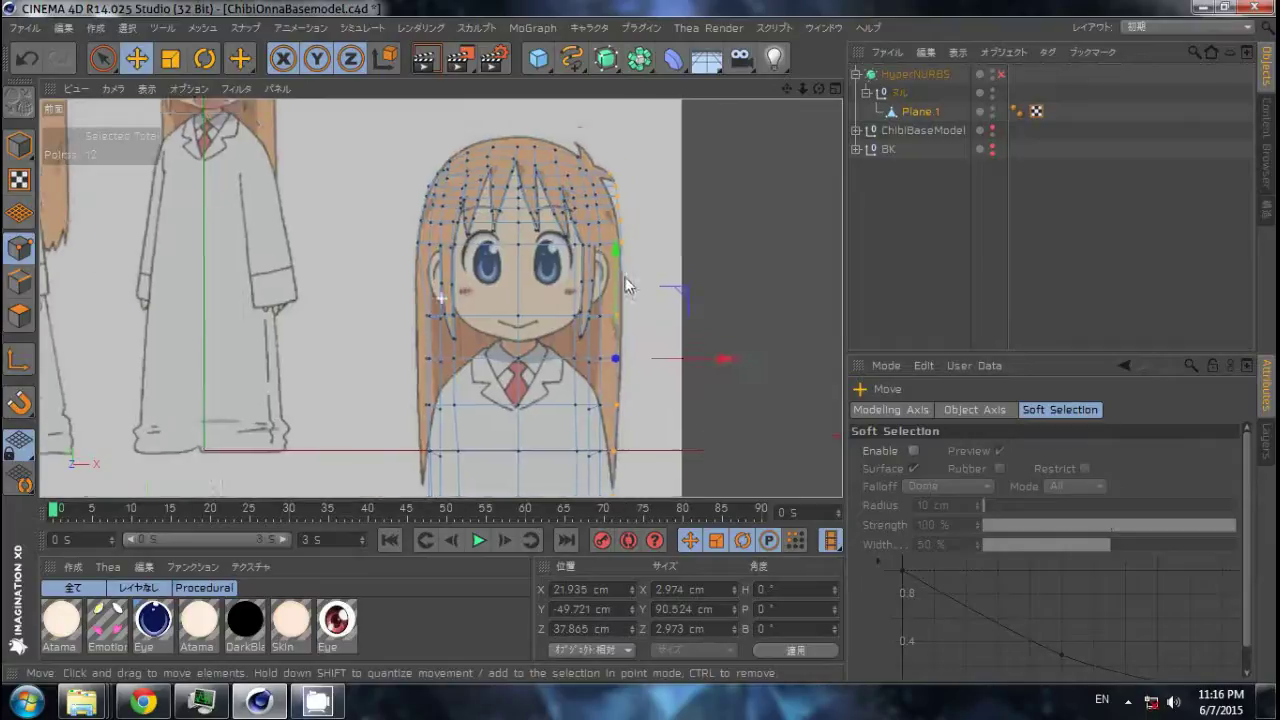
scroll(650, 300, up, 3)
key(9)
click(605, 260)
key(e)
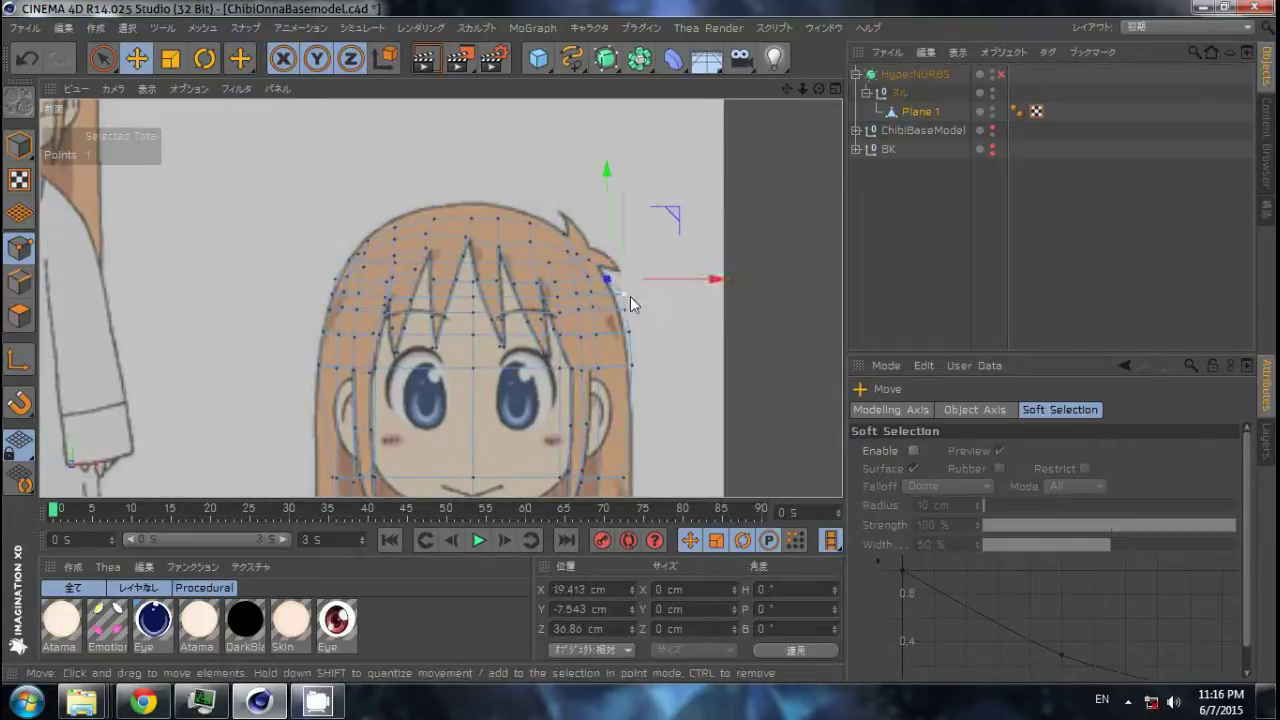
Adjust another side hair edge point to the reference outline, then return to the top view.
key(9)
click(631, 365)
alt+middle_drag(708, 375, 686, 331)
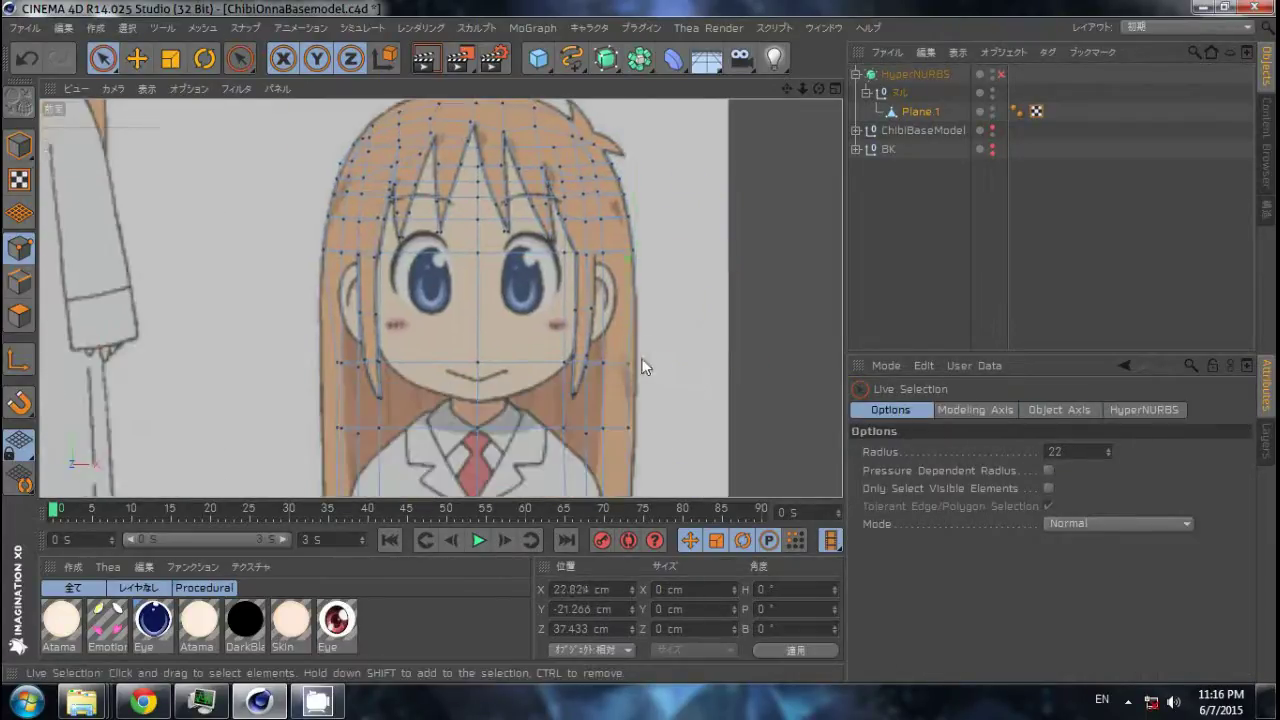
scroll(686, 323, down, 2)
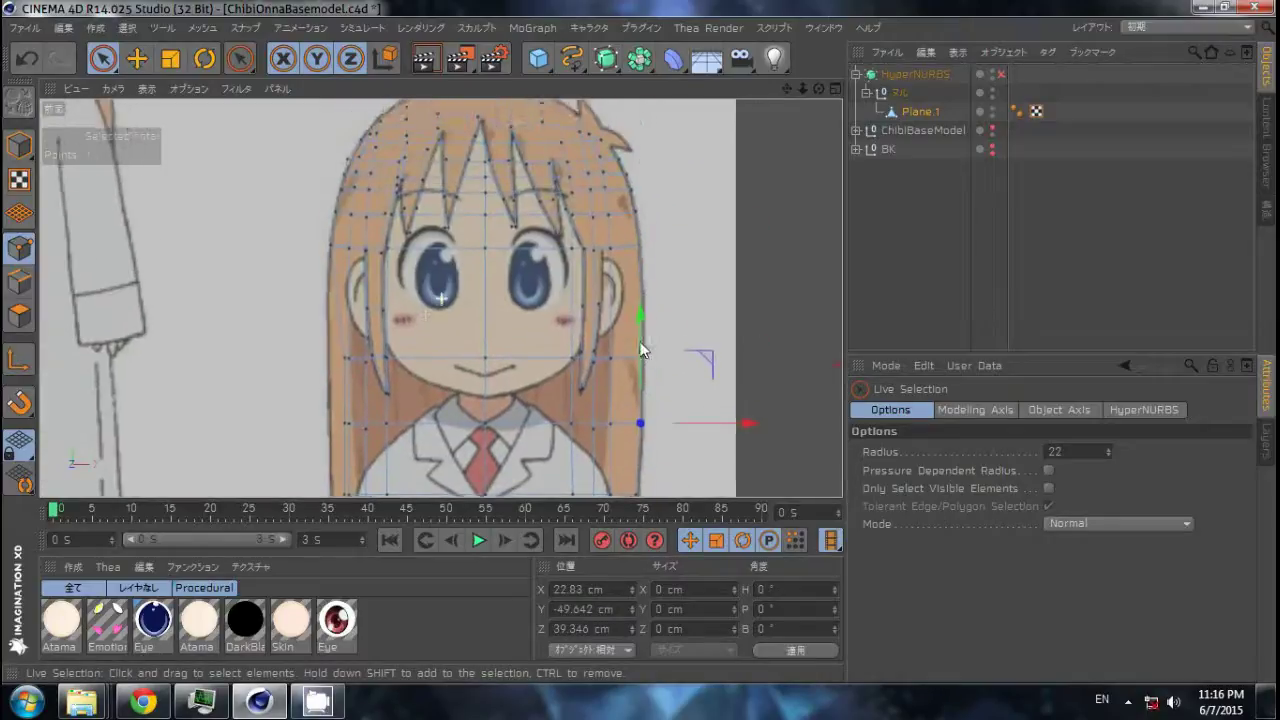
key(F1)
key(F2)
middle_click(659, 322)
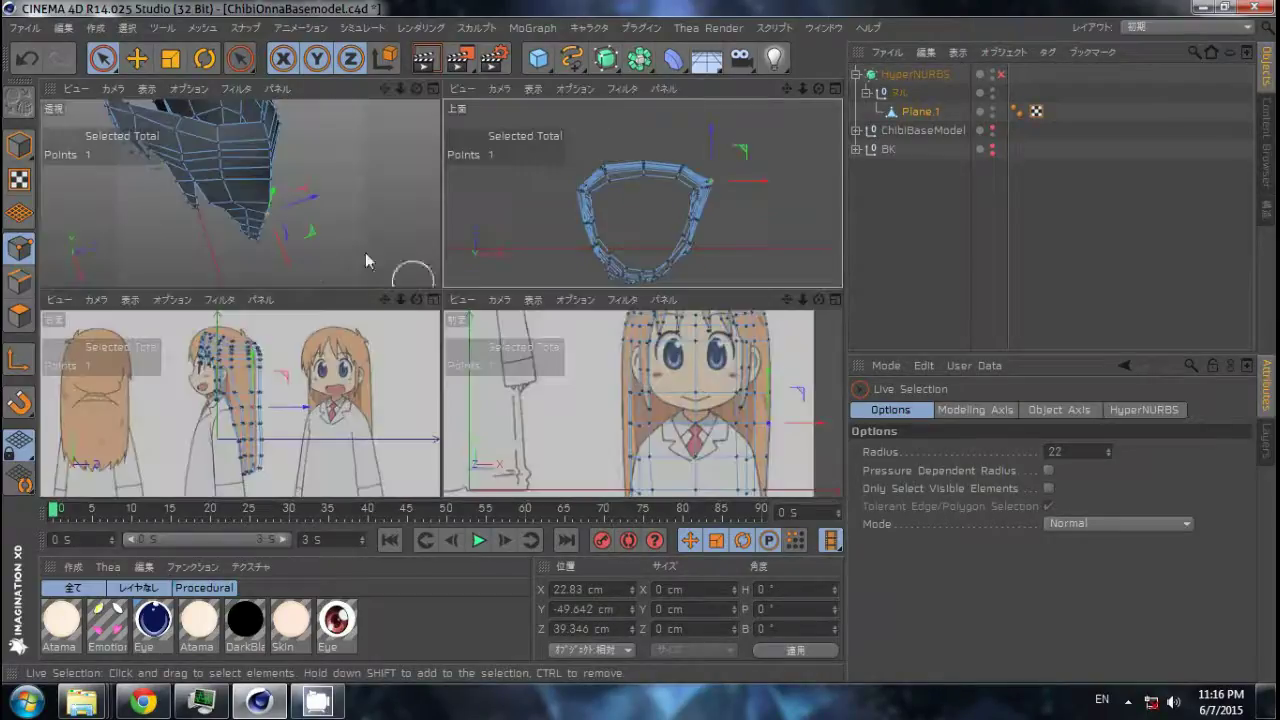
middle_click(365, 252)
middle_click(594, 246)
middle_click(594, 246)
Loop-select the side-lock polygon strip and rotate it outward.
key(F1)
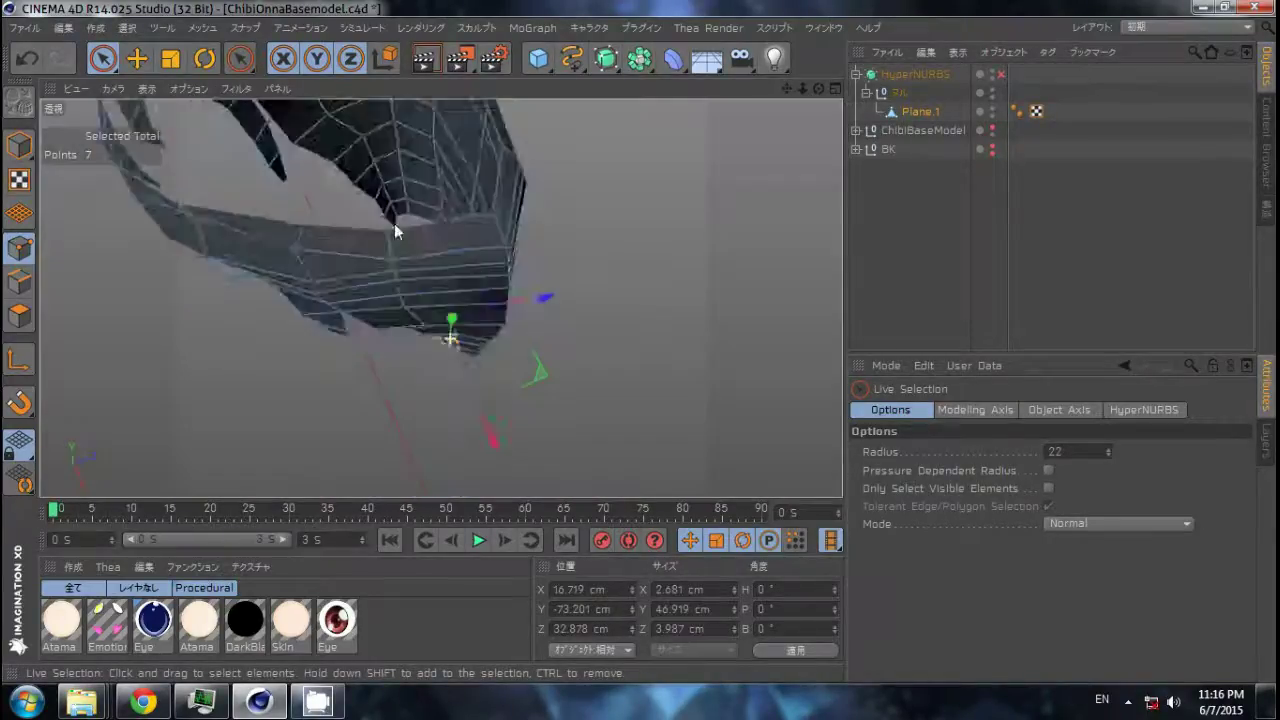
key(u)
key(l)
click(466, 334)
click(19, 315)
alt+drag(402, 266, 354, 291)
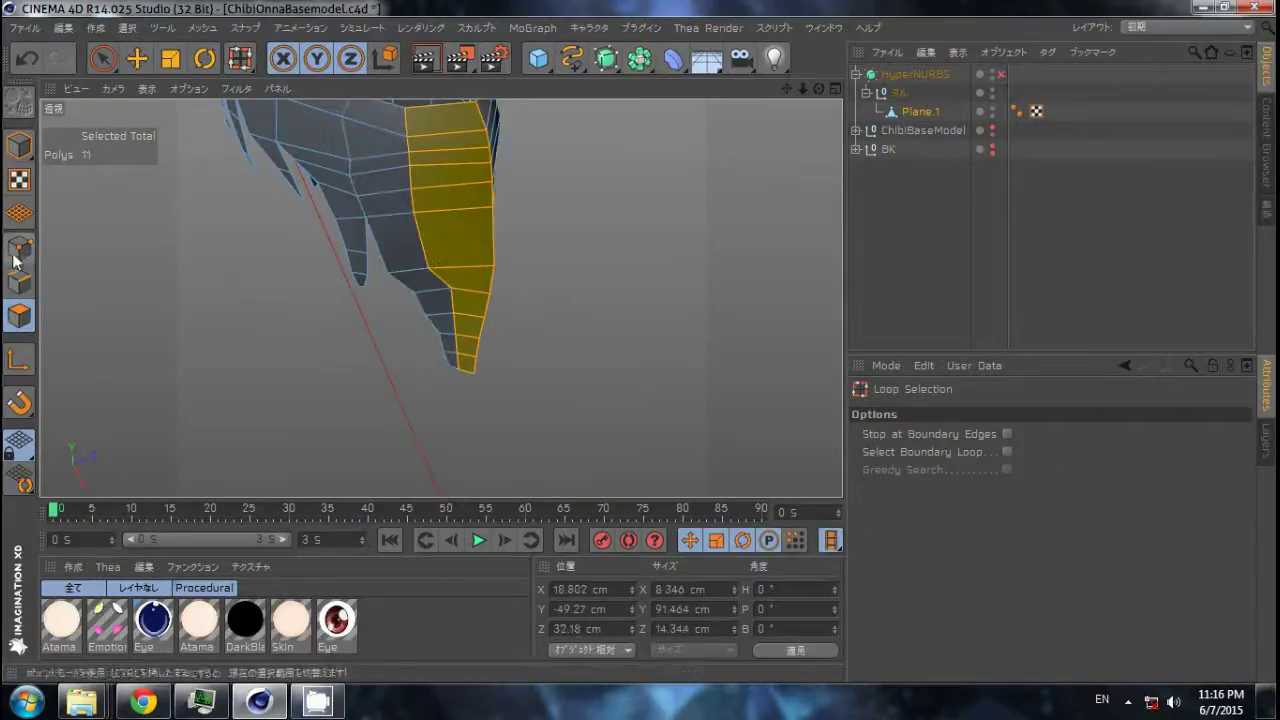
key(r)
alt+drag(446, 400, 395, 491)
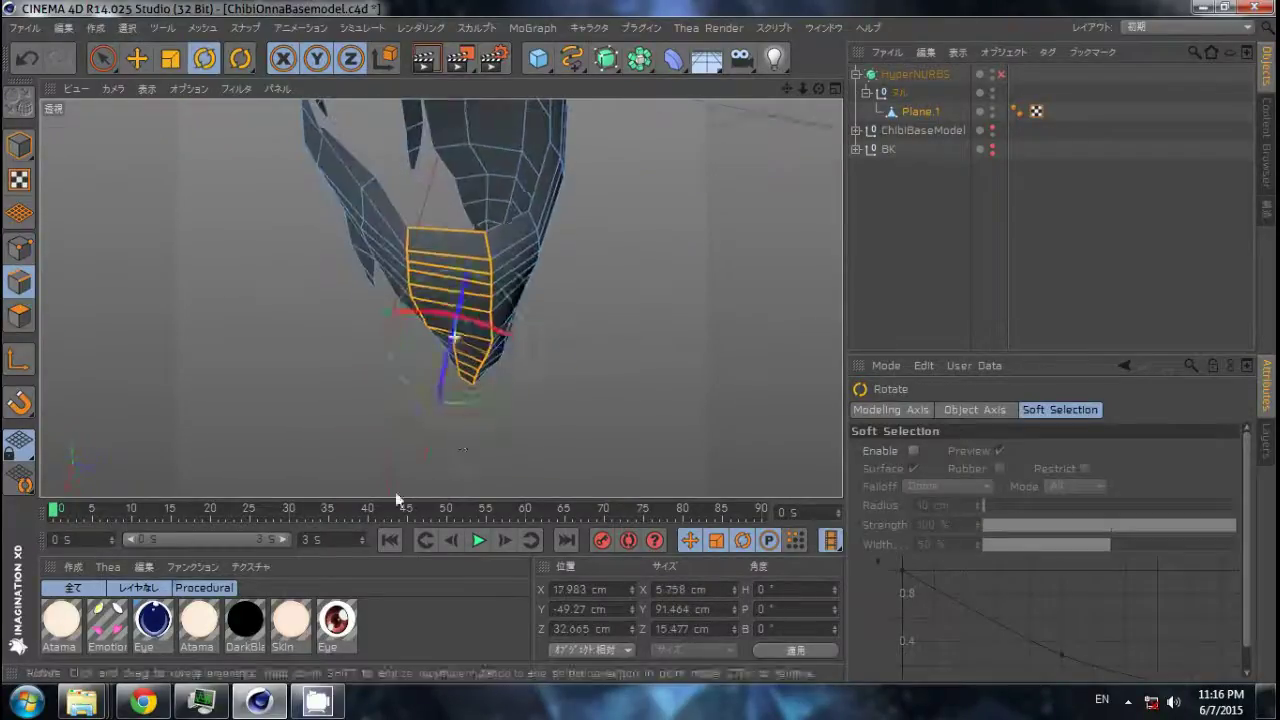
key(e)
key(q)
mouse_move(626, 311)
alt+mouse_down()
mouse_move(668, 323)
mouse_move(306, 323)
mouse_move(408, 386)
mouse_move(794, 302)
alt+mouse_up()
key(q)
mouse_move(640, 350)
alt+mouse_down()
mouse_move(520, 346)
mouse_move(628, 400)
mouse_move(63, 326)
mouse_move(108, 369)
mouse_move(674, 334)
mouse_move(580, 286)
mouse_move(322, 500)
alt+mouse_up()
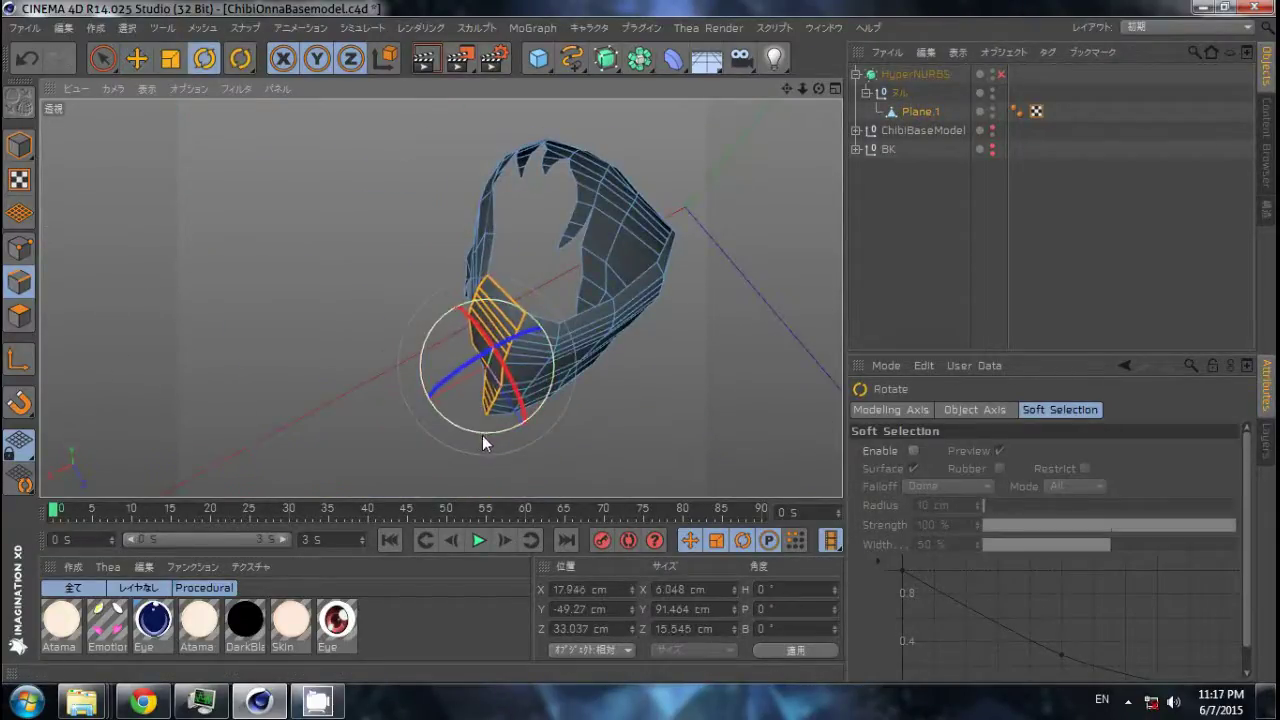
mouse_move(482, 435)
alt+mouse_down()
mouse_move(563, 320)
mouse_move(680, 397)
mouse_move(480, 411)
mouse_move(235, 465)
alt+mouse_up()
Select points along a hanging hair strand and rotate them.
key(9)
key(F1)
shift+drag(457, 349, 470, 240)
alt+drag(509, 376, 577, 384)
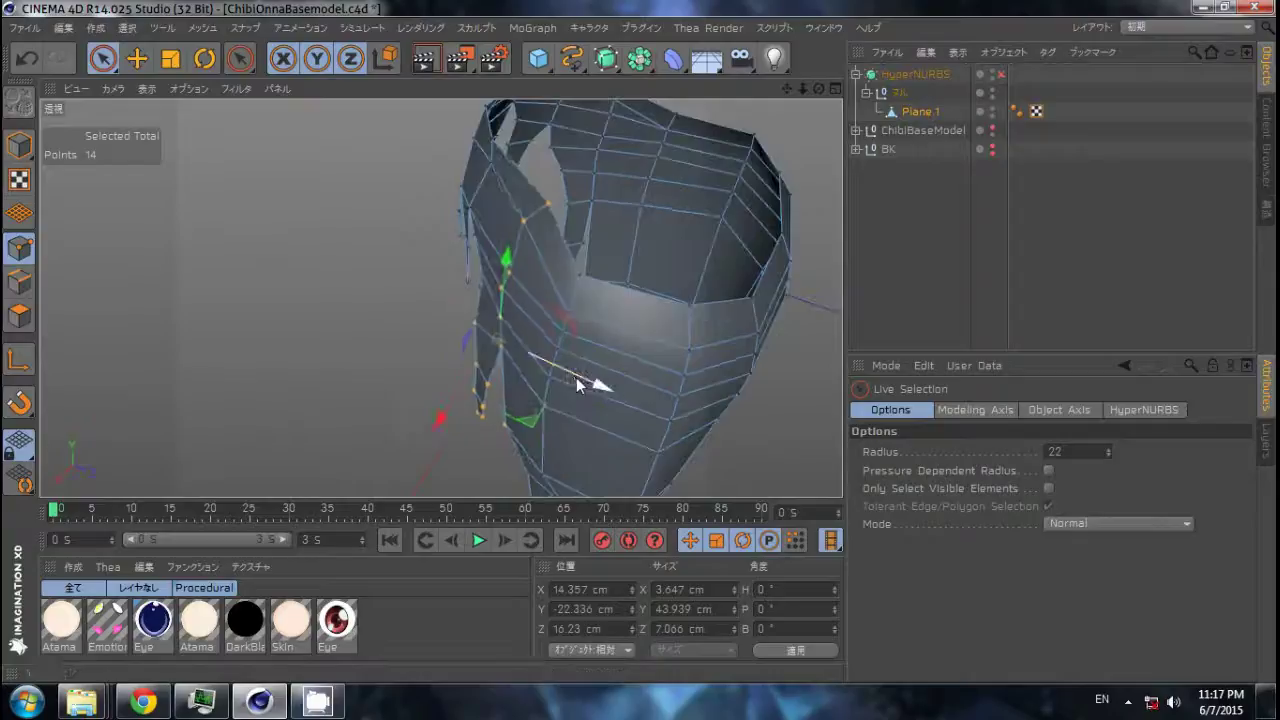
key(r)
shift+click(484, 290)
mouse_move(484, 290)
alt+mouse_down()
mouse_move(524, 393)
mouse_move(614, 297)
mouse_move(572, 358)
mouse_move(707, 467)
mouse_move(638, 369)
mouse_move(523, 371)
mouse_move(391, 149)
mouse_move(500, 370)
mouse_move(537, 371)
alt+mouse_up()
Shift individual strand points, including the tip, to refine the strand's shape.
click(572, 358)
key(space)
key(space)
mouse_move(414, 432)
mouse_down()
mouse_move(403, 434)
mouse_move(507, 342)
mouse_move(434, 386)
mouse_move(334, 366)
mouse_move(123, 283)
mouse_move(752, 350)
mouse_move(708, 354)
mouse_move(341, 172)
mouse_up()
click(341, 172)
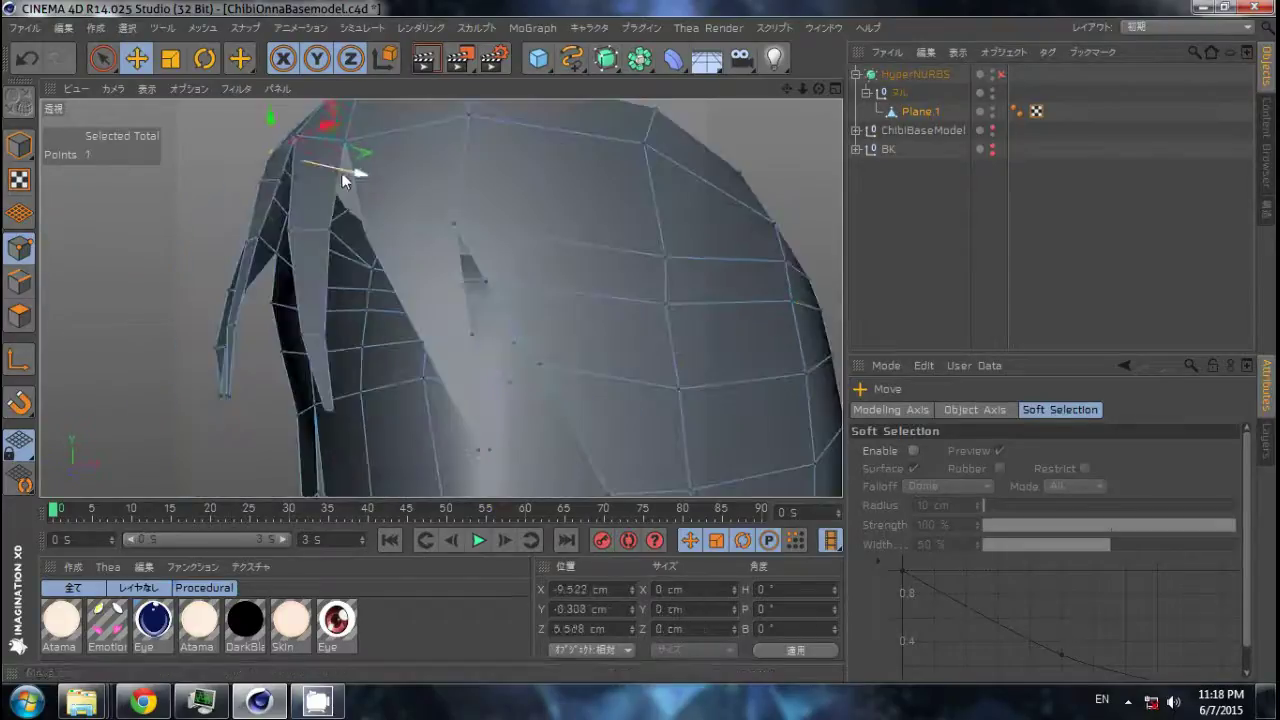
mouse_move(760, 330)
alt+mouse_down()
mouse_move(684, 367)
mouse_move(512, 260)
mouse_move(511, 321)
alt+mouse_up()
click(484, 294)
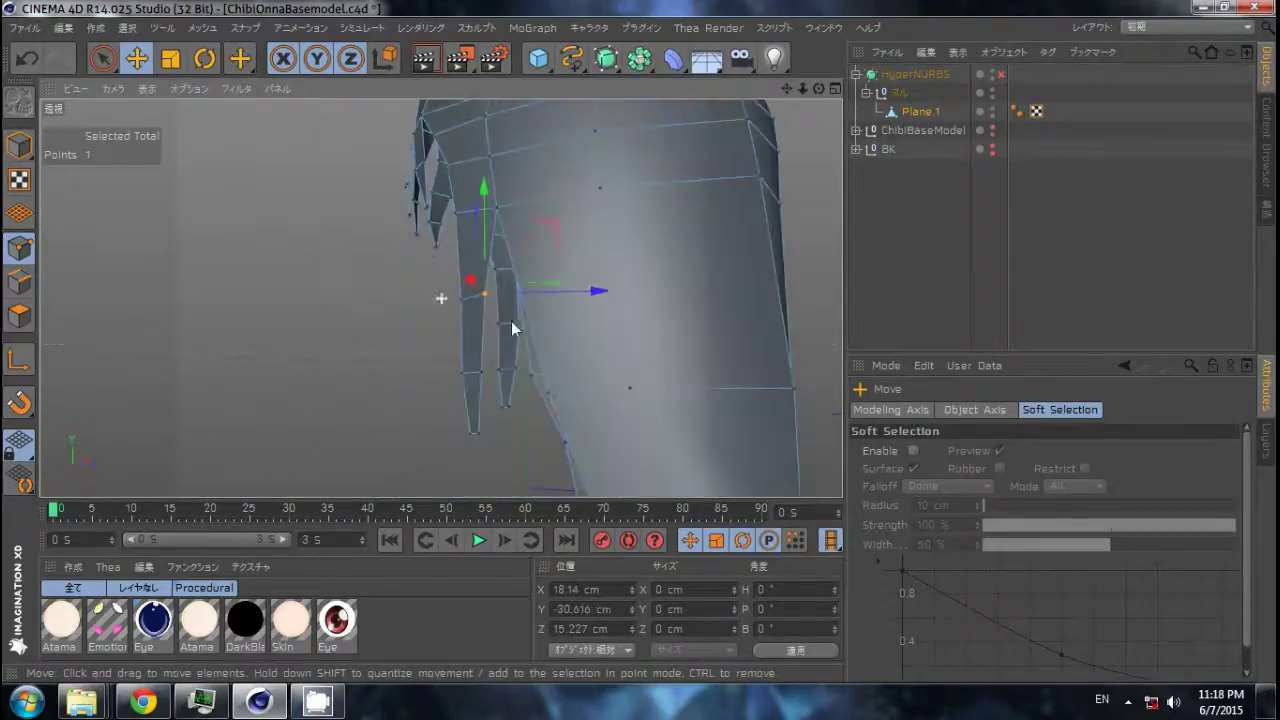
mouse_move(564, 368)
alt+mouse_down()
mouse_move(397, 394)
mouse_move(623, 359)
mouse_move(640, 266)
alt+mouse_up()
scroll(640, 266, down, 5)
Select the Plane.1 hair object and inspect its open top from above.
drag(916, 111, 928, 183)
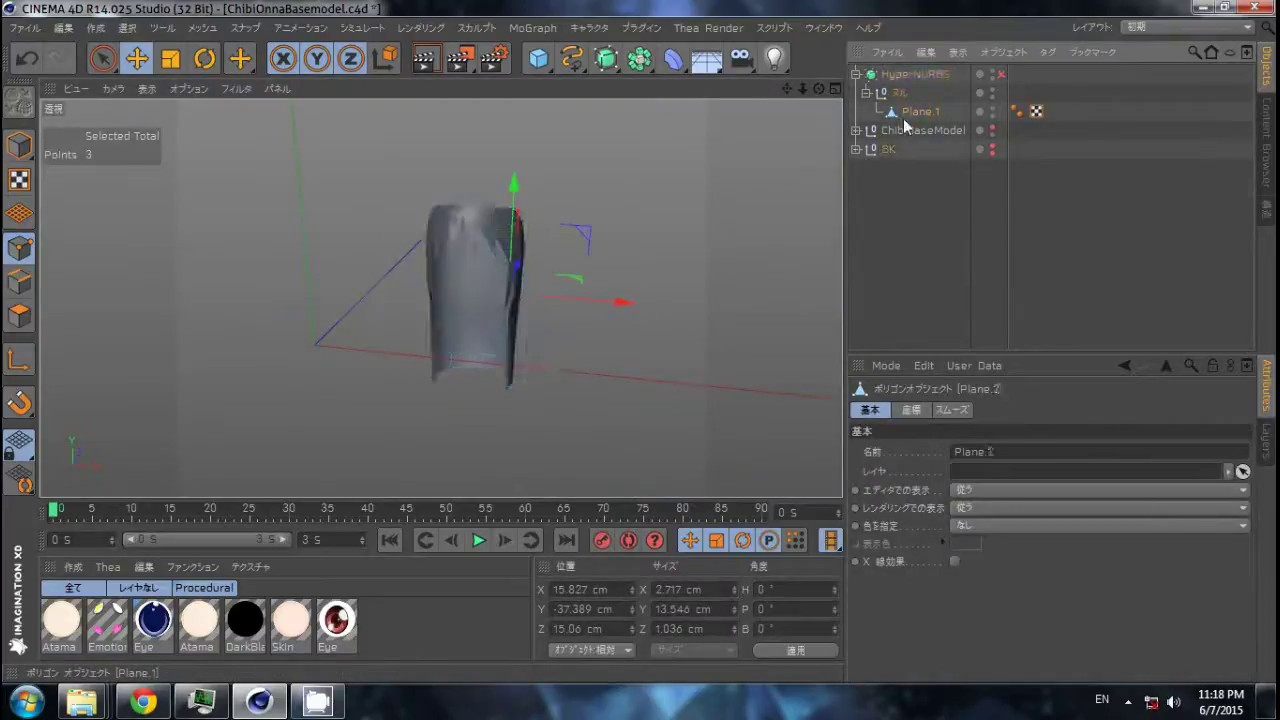
scroll(586, 266, up, 3)
mouse_move(586, 266)
alt+mouse_down()
mouse_move(548, 337)
mouse_move(640, 298)
mouse_move(464, 358)
alt+mouse_up()
alt+drag(399, 254, 383, 270)
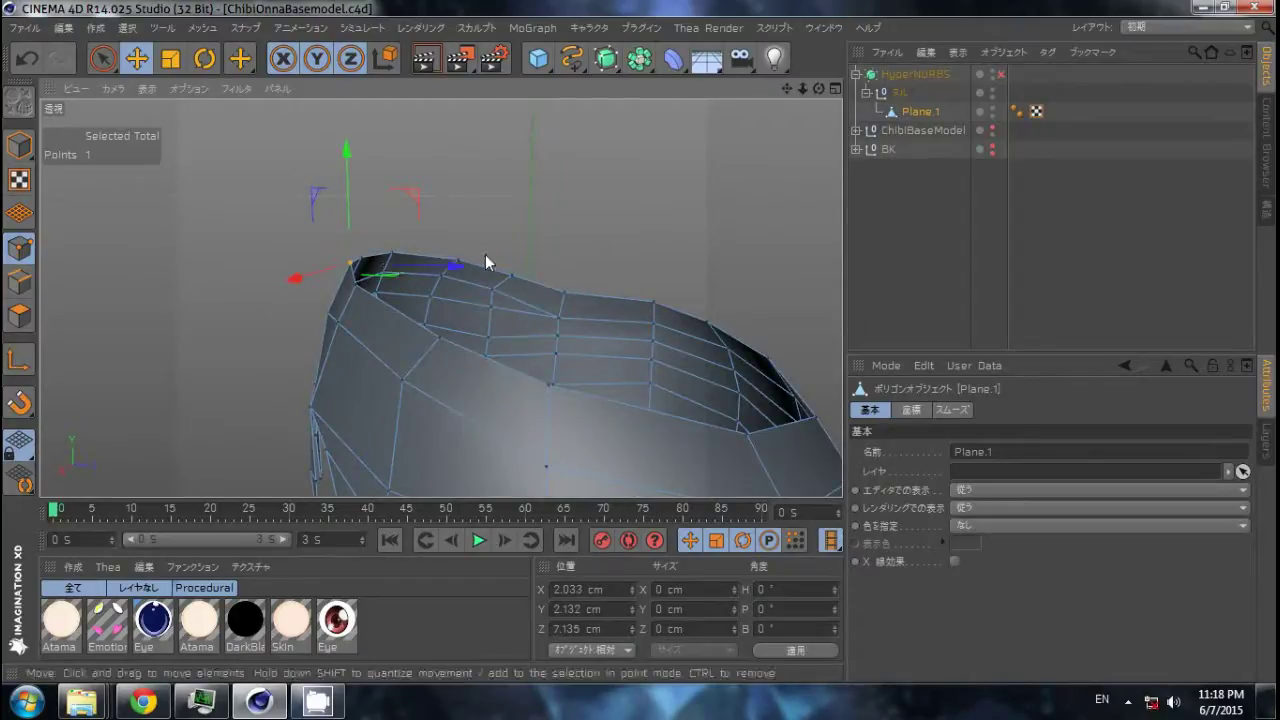
mouse_move(494, 250)
alt+mouse_down()
mouse_move(530, 323)
mouse_move(448, 279)
mouse_move(183, 311)
mouse_move(643, 351)
mouse_move(274, 391)
mouse_move(509, 409)
mouse_move(417, 392)
mouse_move(468, 425)
alt+mouse_up()
Try Close Polygon Hole on the open crown, turn off HyperNURBS, and take up the Bridge tool.
key(Return)
right_click(468, 425)
click(560, 330)
mouse_move(566, 206)
alt+mouse_down()
mouse_move(640, 342)
mouse_move(1046, 263)
alt+mouse_up()
scroll(450, 324, down, 2)
mouse_move(450, 324)
alt+mouse_down()
mouse_move(375, 381)
mouse_move(529, 384)
mouse_move(305, 368)
mouse_move(211, 211)
alt+mouse_up()
key(q)
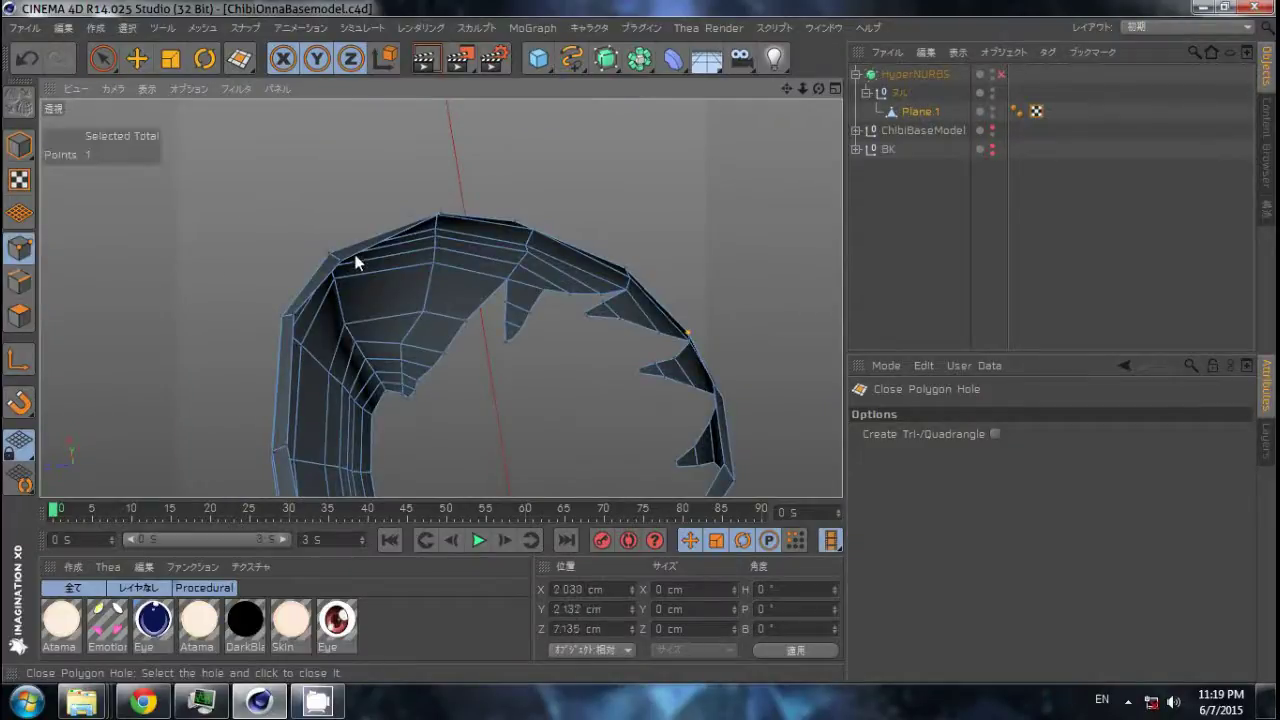
key(e)
key(d)
key(b)
alt+drag(338, 260, 312, 258)
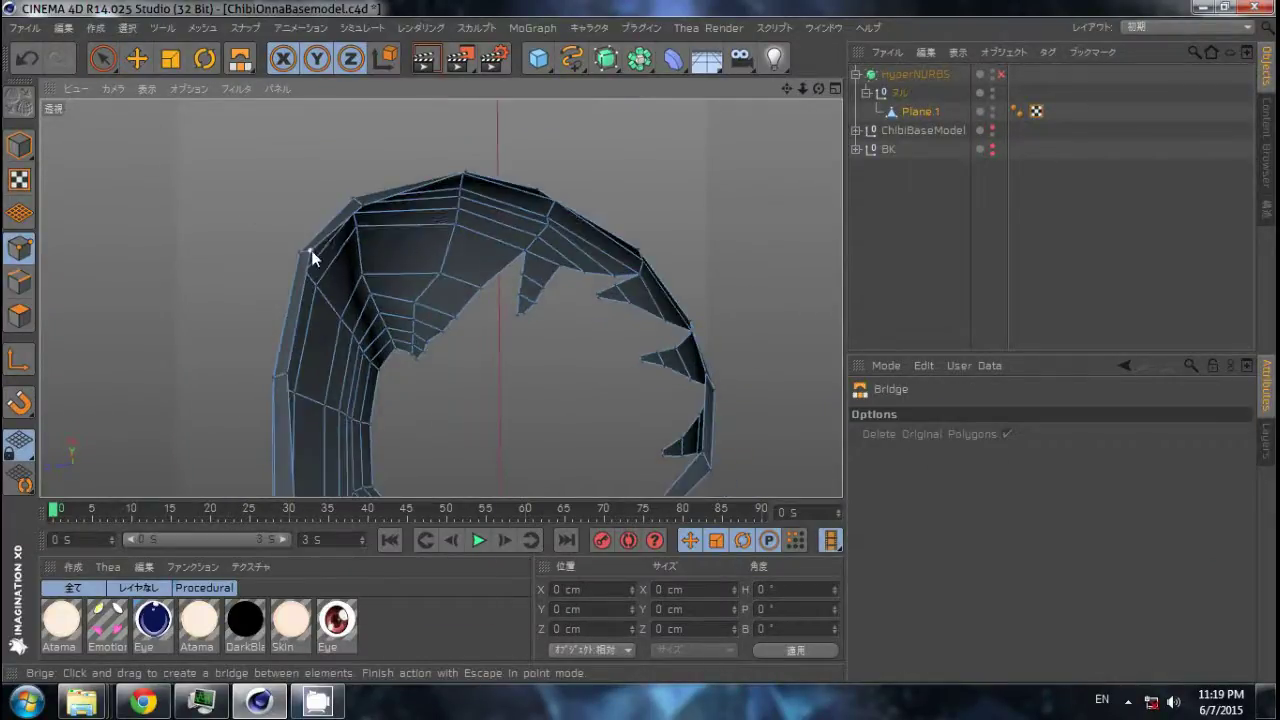
mouse_move(410, 226)
alt+mouse_down()
mouse_move(478, 251)
mouse_move(417, 277)
alt+mouse_up()
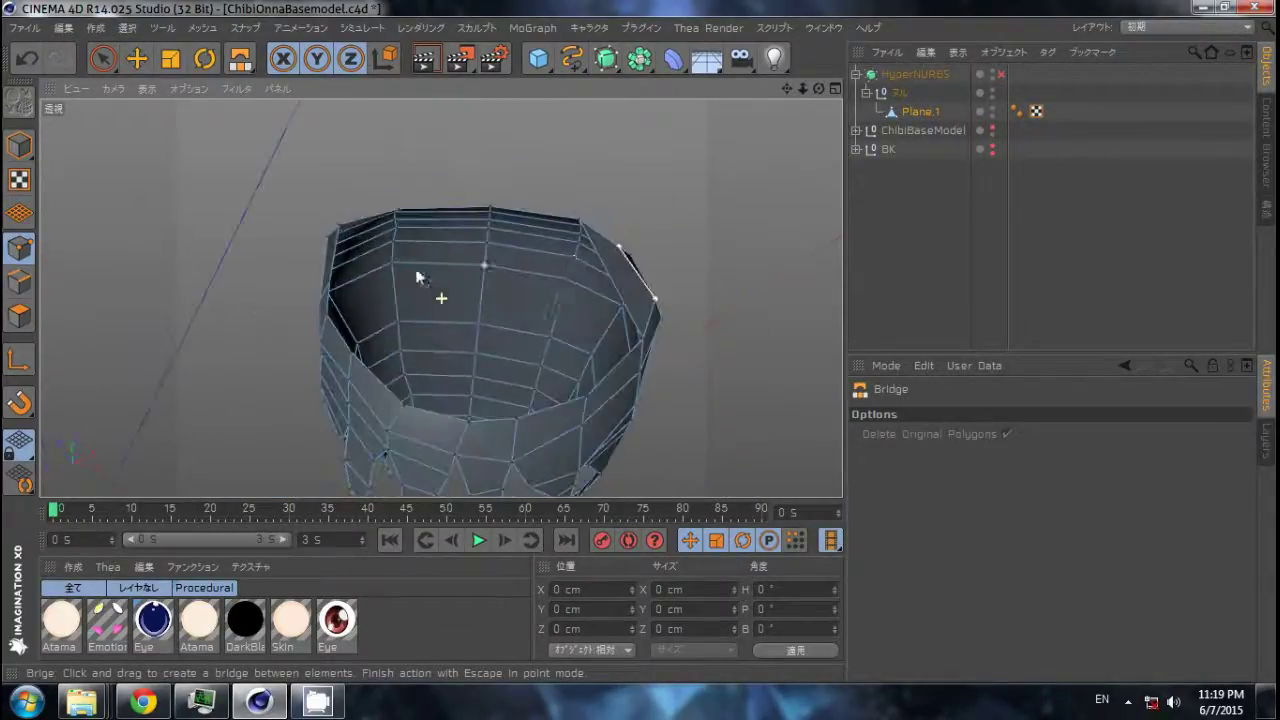
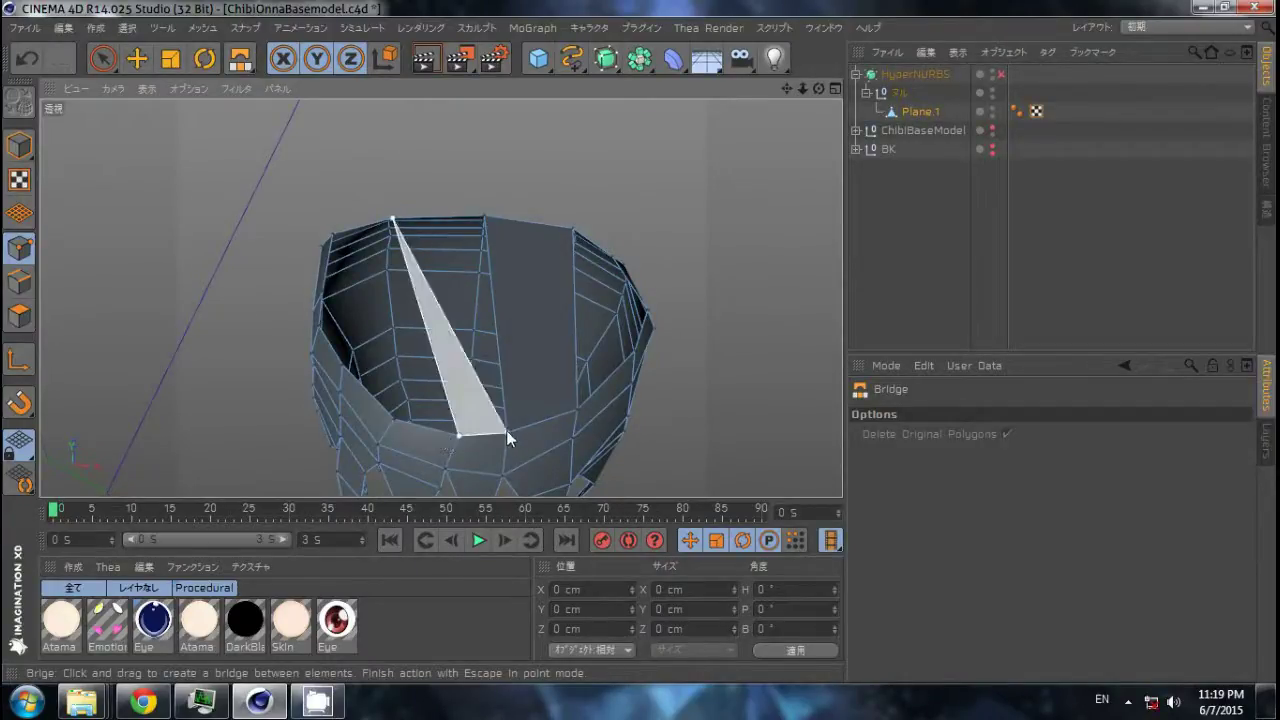
Select a polygon on the front hair strip and cut a new loop into it with the Knife.
key(e)
click(473, 318)
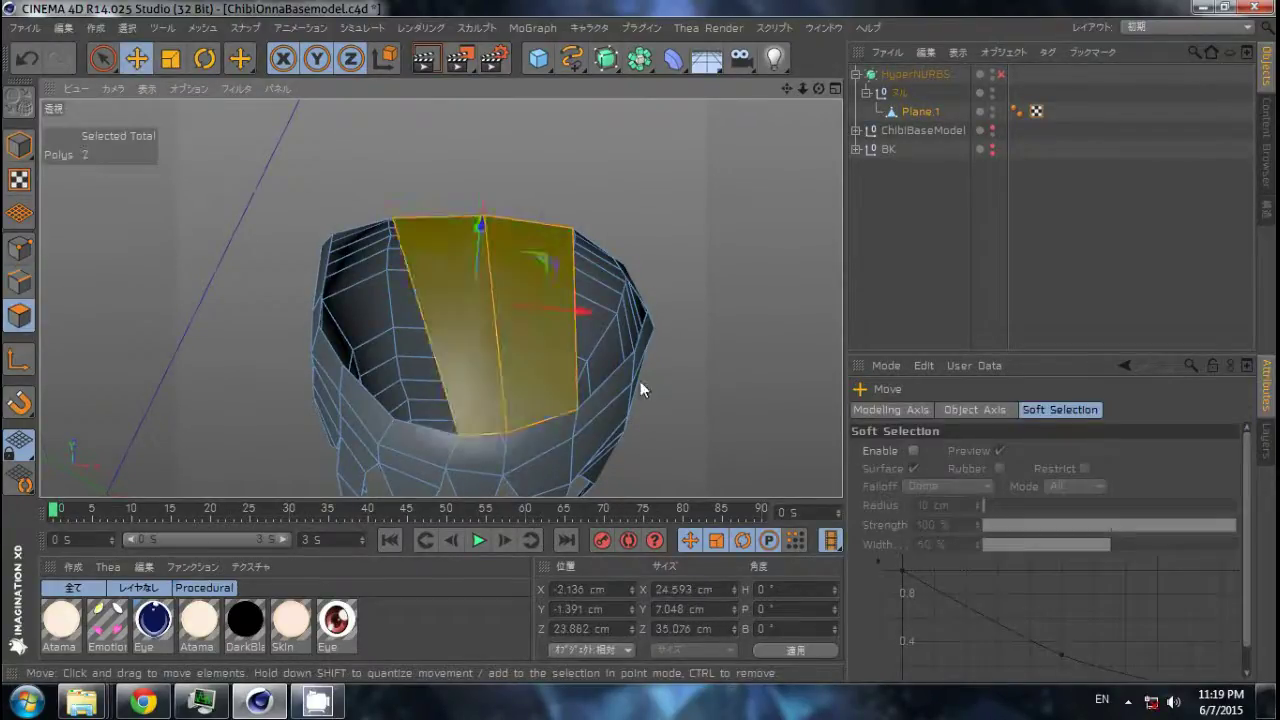
mouse_move(640, 381)
alt+mouse_down()
mouse_move(676, 274)
mouse_move(474, 297)
alt+mouse_up()
key(k)
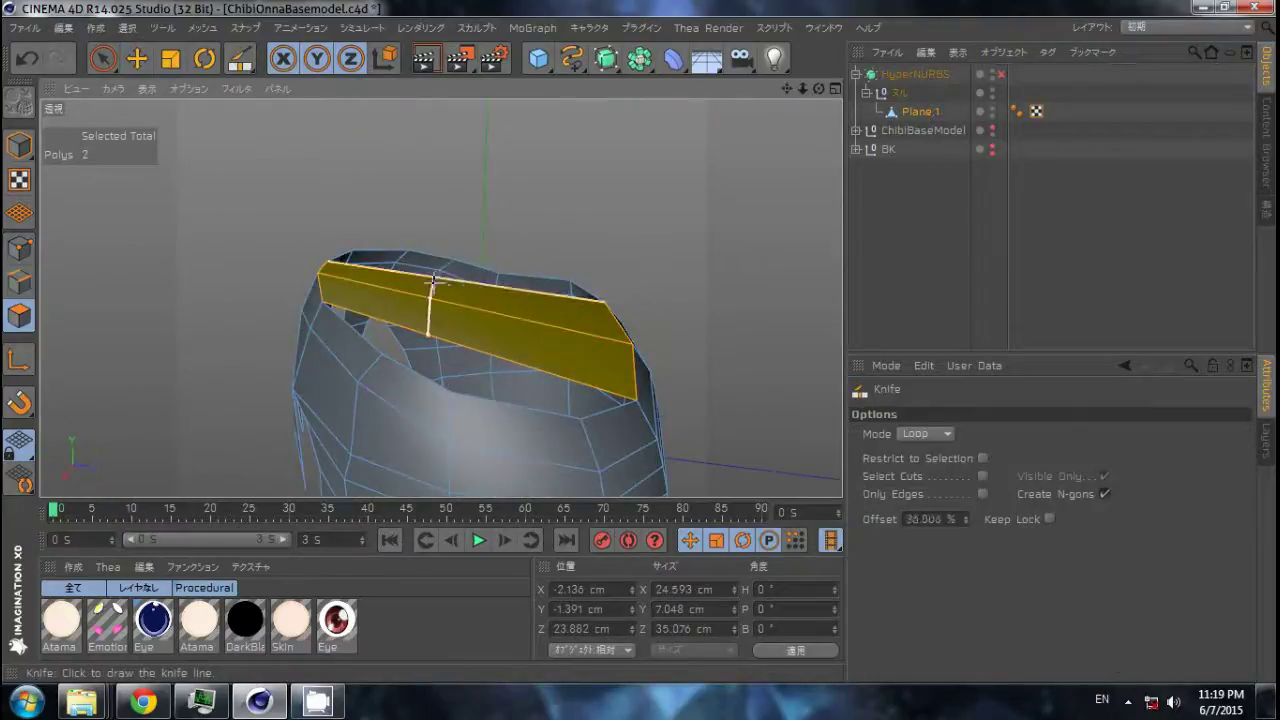
alt+drag(587, 305, 560, 330)
Lower a hair point to follow the side reference drawing.
key(e)
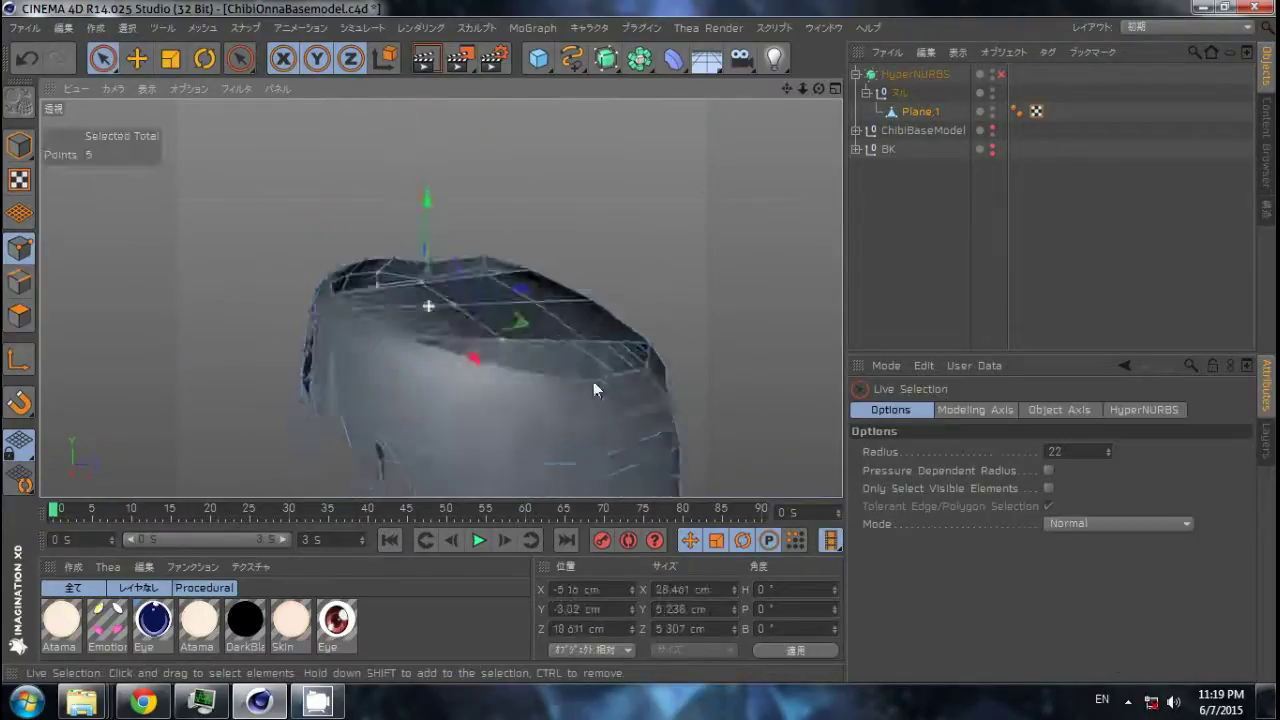
alt+drag(593, 381, 464, 305)
key(F5)
key(F3)
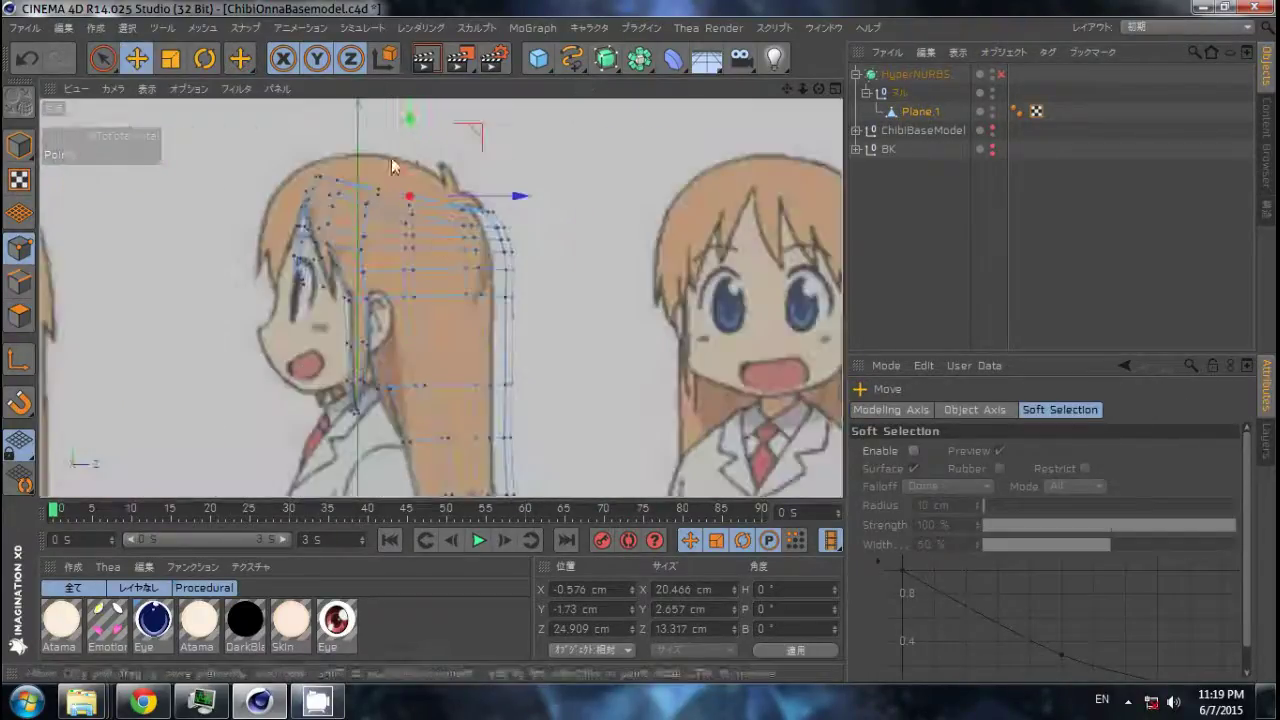
key(F1)
drag(652, 248, 652, 206)
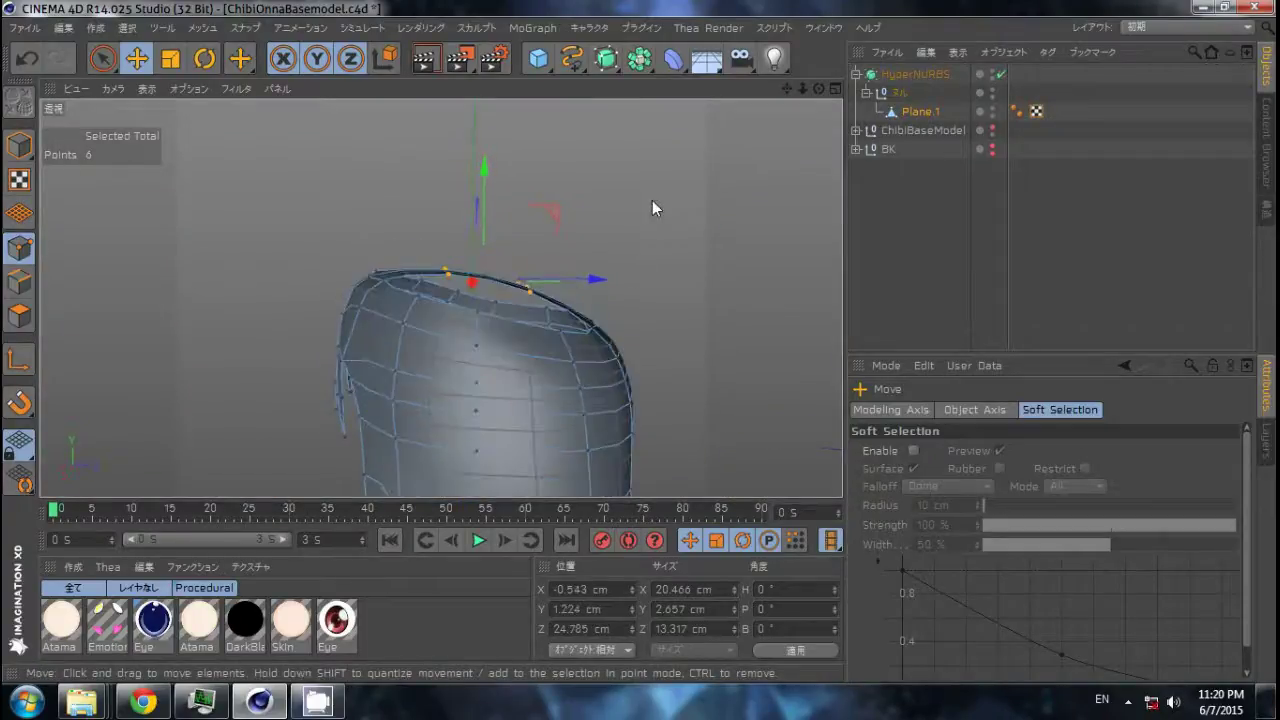
key(F3)
Select points along the hair's top edge and nudge them into line with the reference.
key(9)
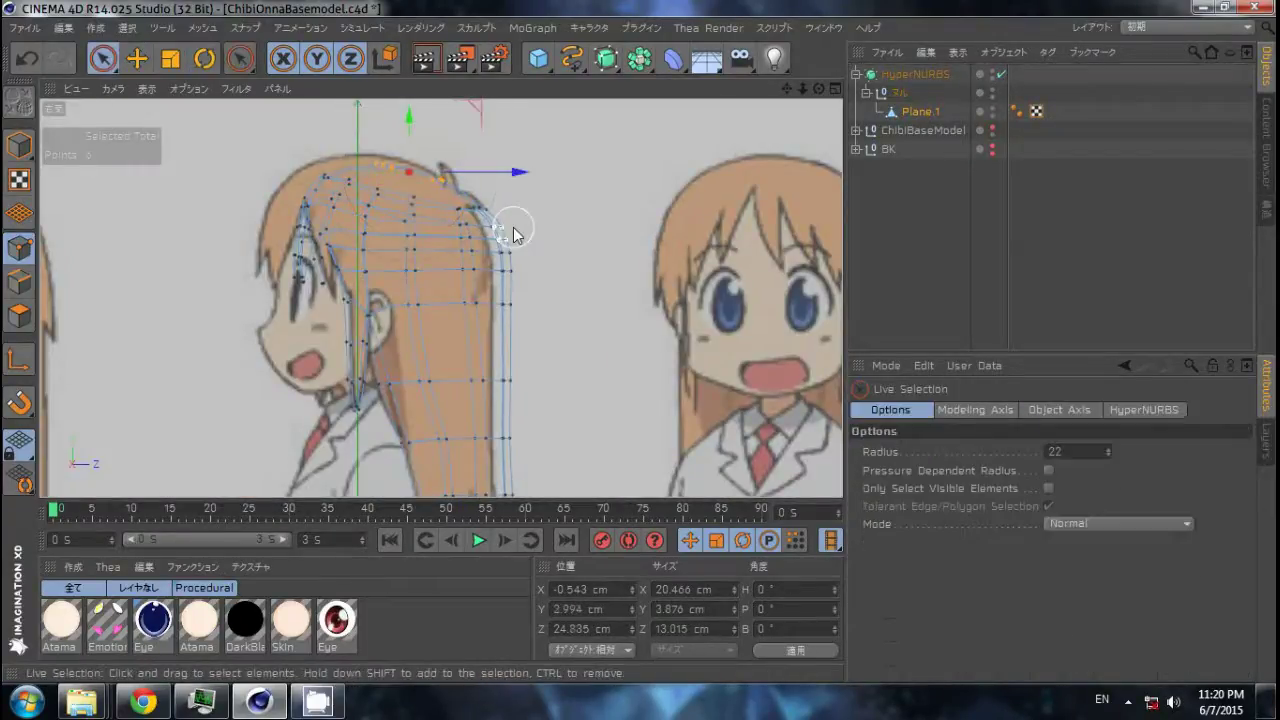
click(509, 229)
key(F1)
mouse_move(423, 311)
alt+mouse_down()
mouse_move(344, 383)
mouse_move(344, 408)
mouse_move(640, 342)
mouse_move(508, 410)
mouse_move(414, 357)
mouse_move(449, 337)
alt+mouse_up()
click(486, 386)
click(420, 360)
Bridge points across the open gap in the hair's crown.
key(b)
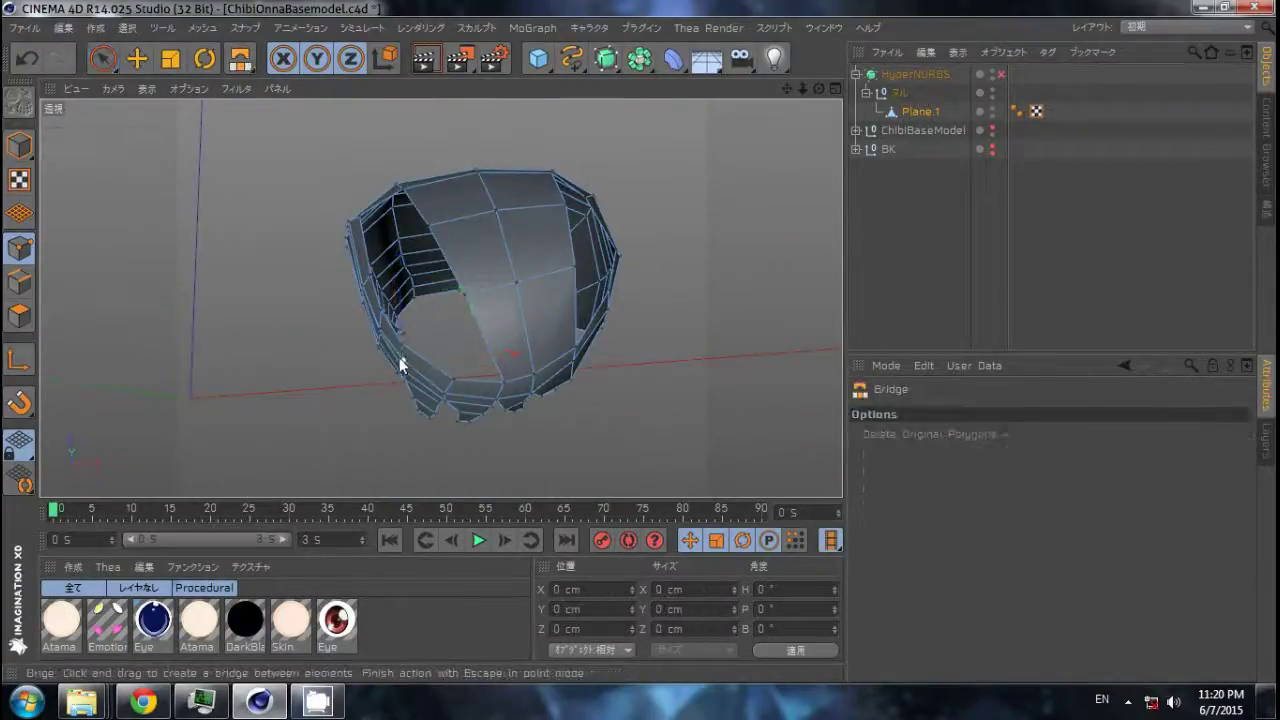
alt+drag(538, 364, 523, 332)
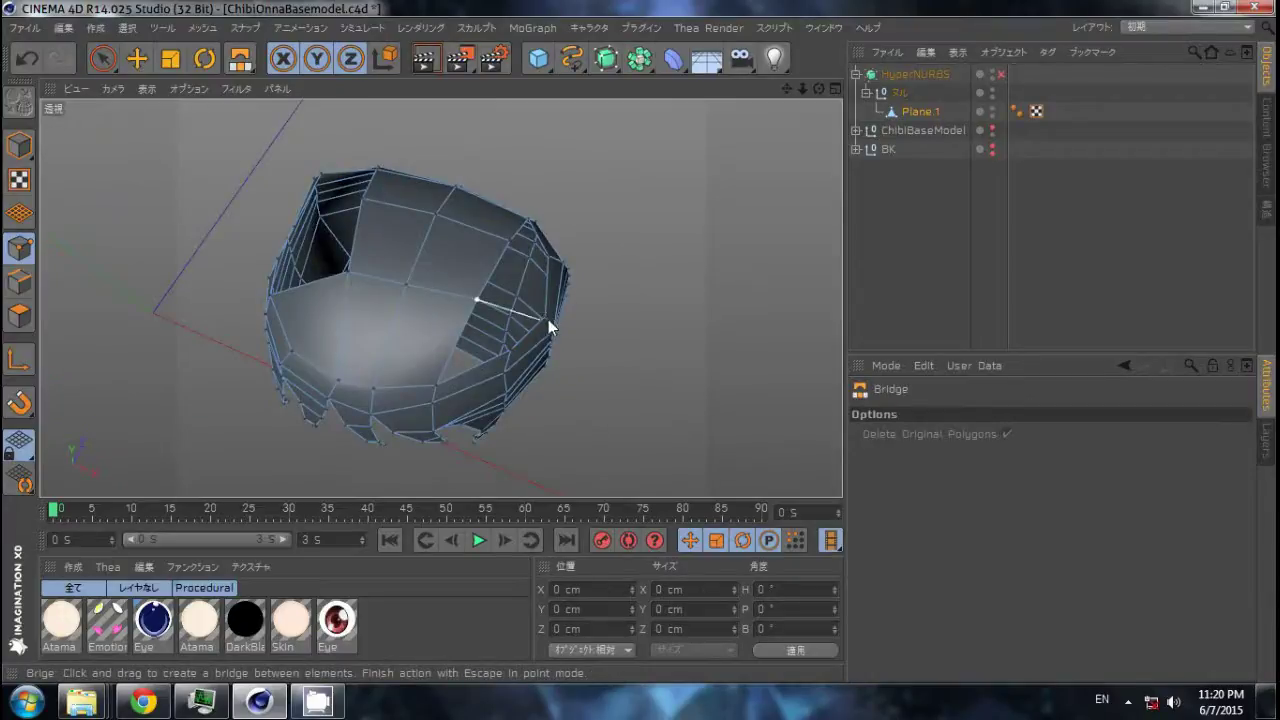
key(e)
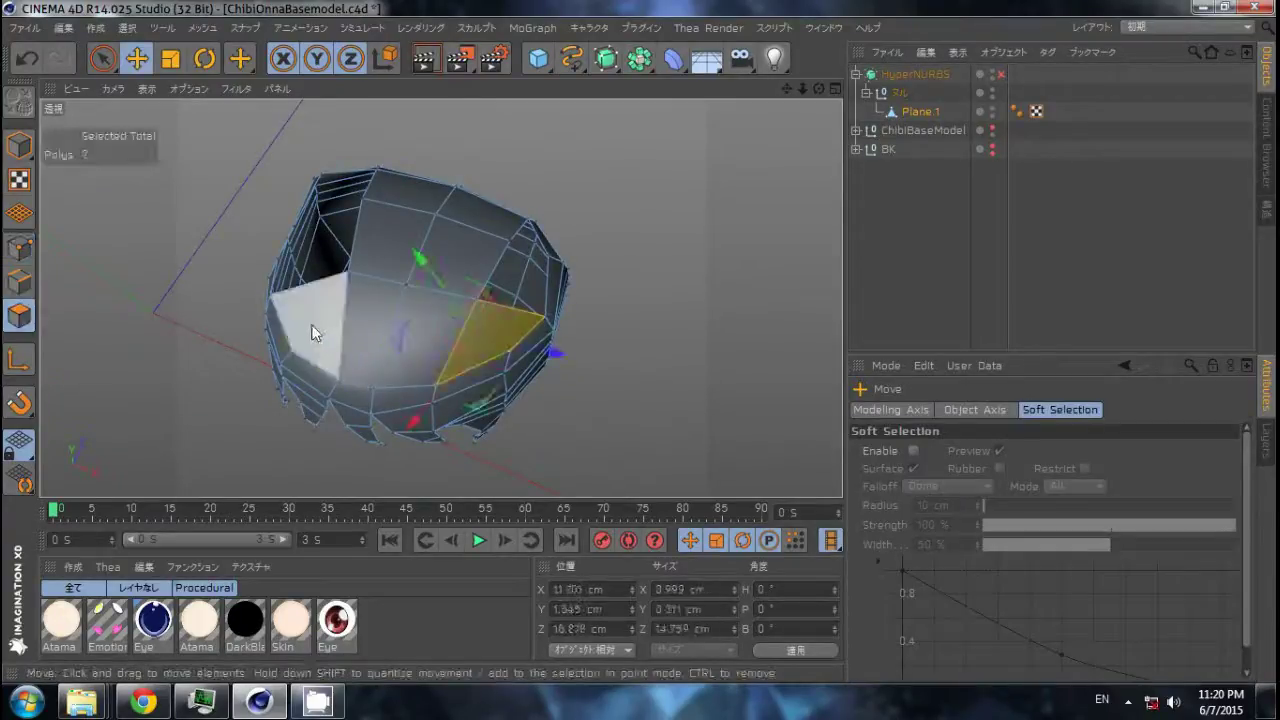
mouse_move(460, 375)
alt+mouse_down()
mouse_move(446, 359)
mouse_move(468, 360)
alt+mouse_up()
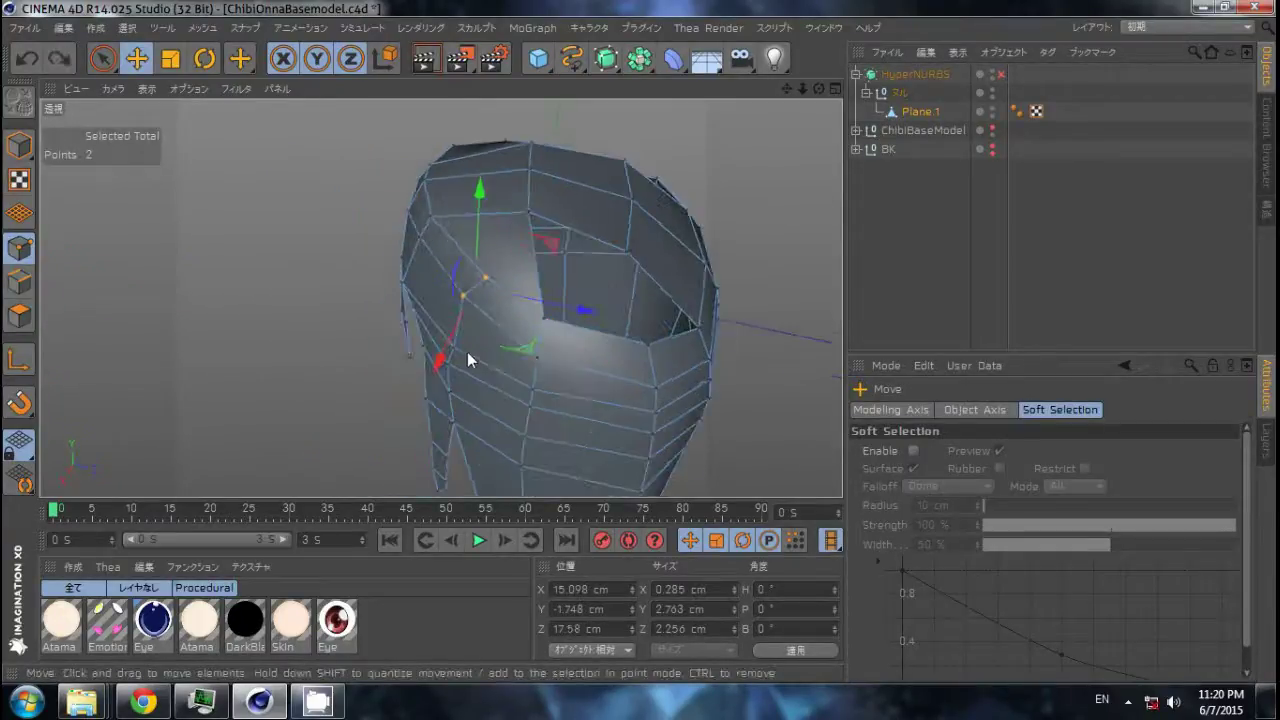
mouse_move(545, 313)
alt+mouse_down()
mouse_move(531, 257)
mouse_move(558, 404)
alt+mouse_up()
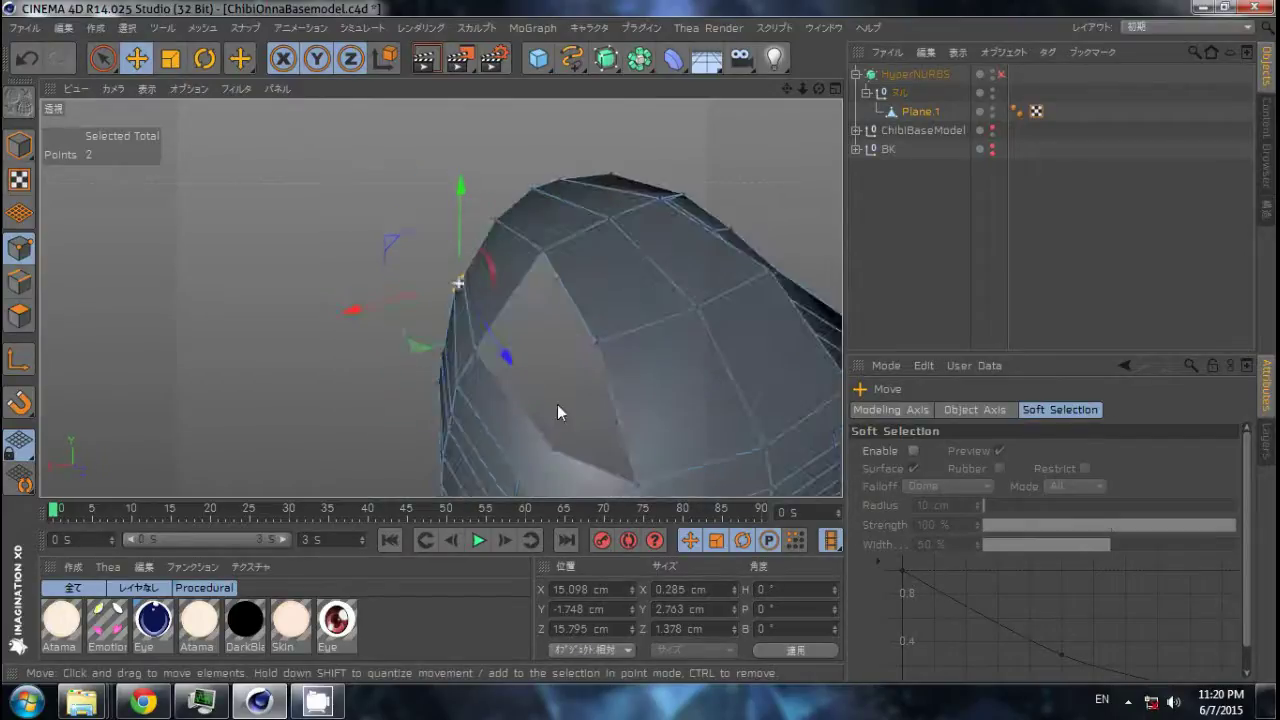
Cancel the hole-closing tool and select a point on the hair's edge.
key(m)
key(d)
key(e)
key(m)
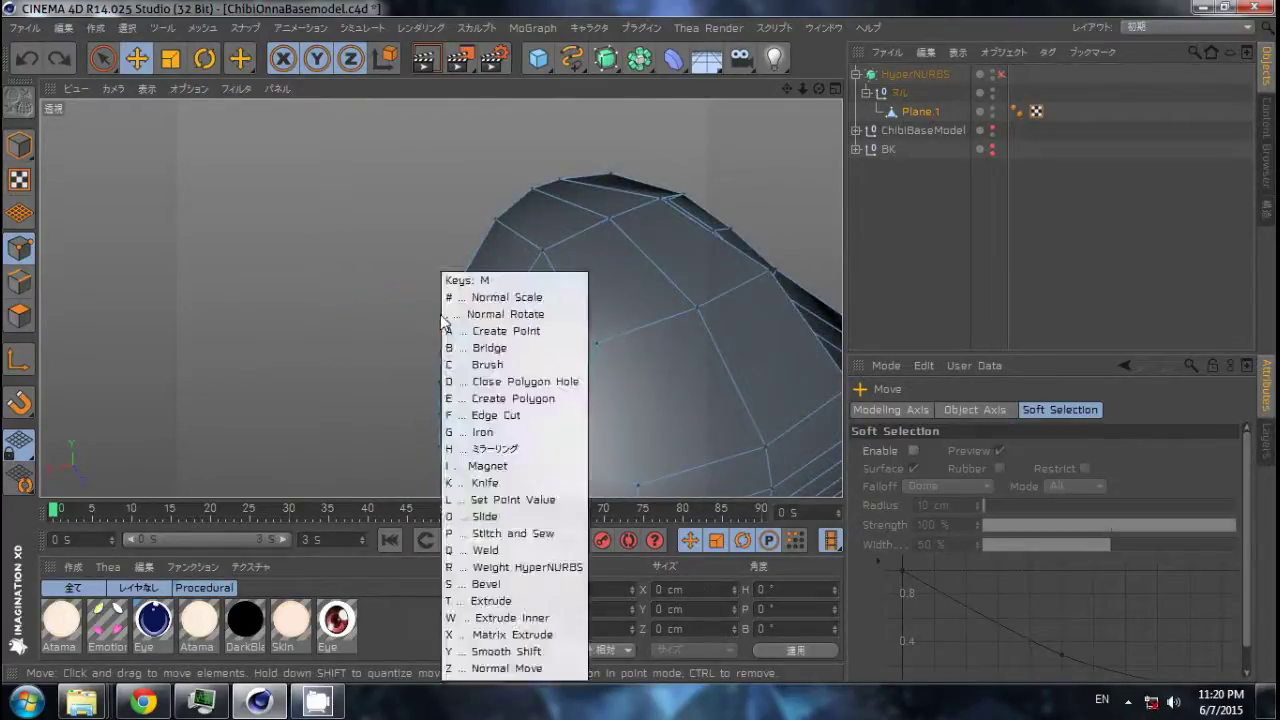
key(Escape)
click(668, 314)
mouse_move(668, 314)
alt+mouse_down()
mouse_move(251, 314)
mouse_move(448, 289)
mouse_move(403, 237)
mouse_move(597, 381)
alt+mouse_up()
Bridge a lower edge point up to the point above it.
key(m)
key(b)
drag(496, 432, 480, 282)
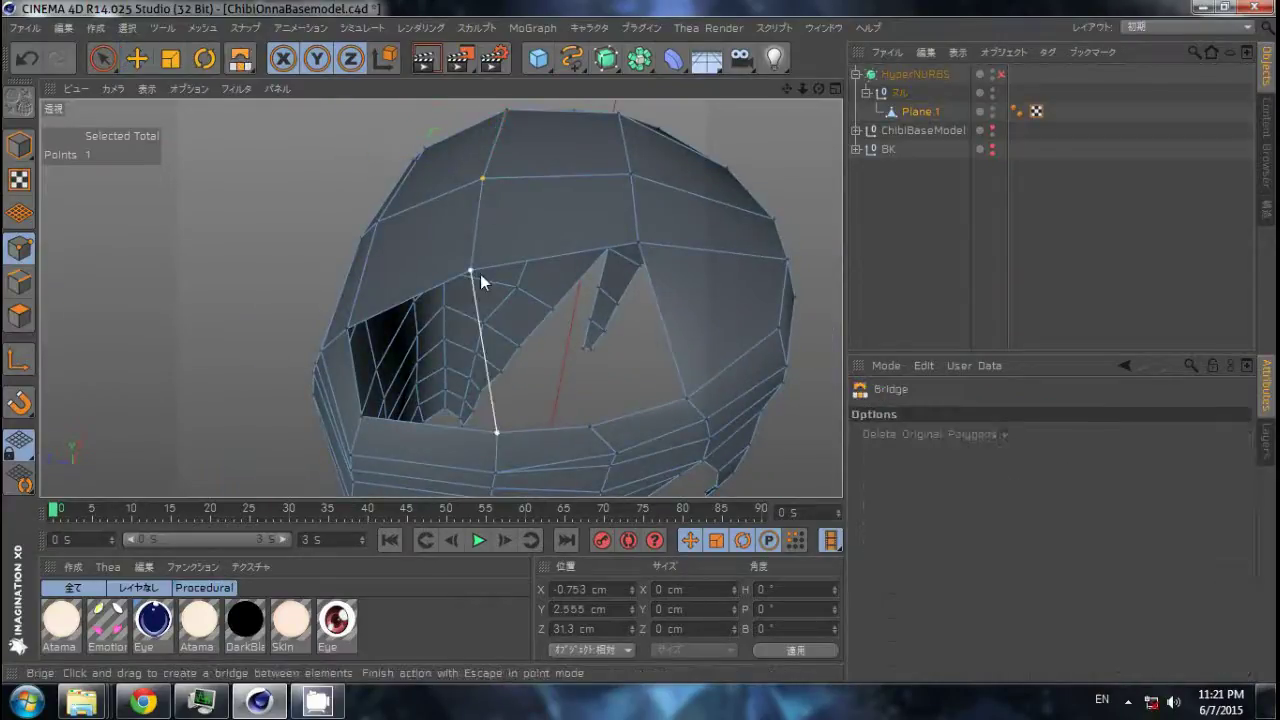
key(space)
alt+drag(571, 400, 504, 394)
key(space)
Fill the remaining crown hole with Close Polygon Hole, then select all hair polygons.
key(m)
key(d)
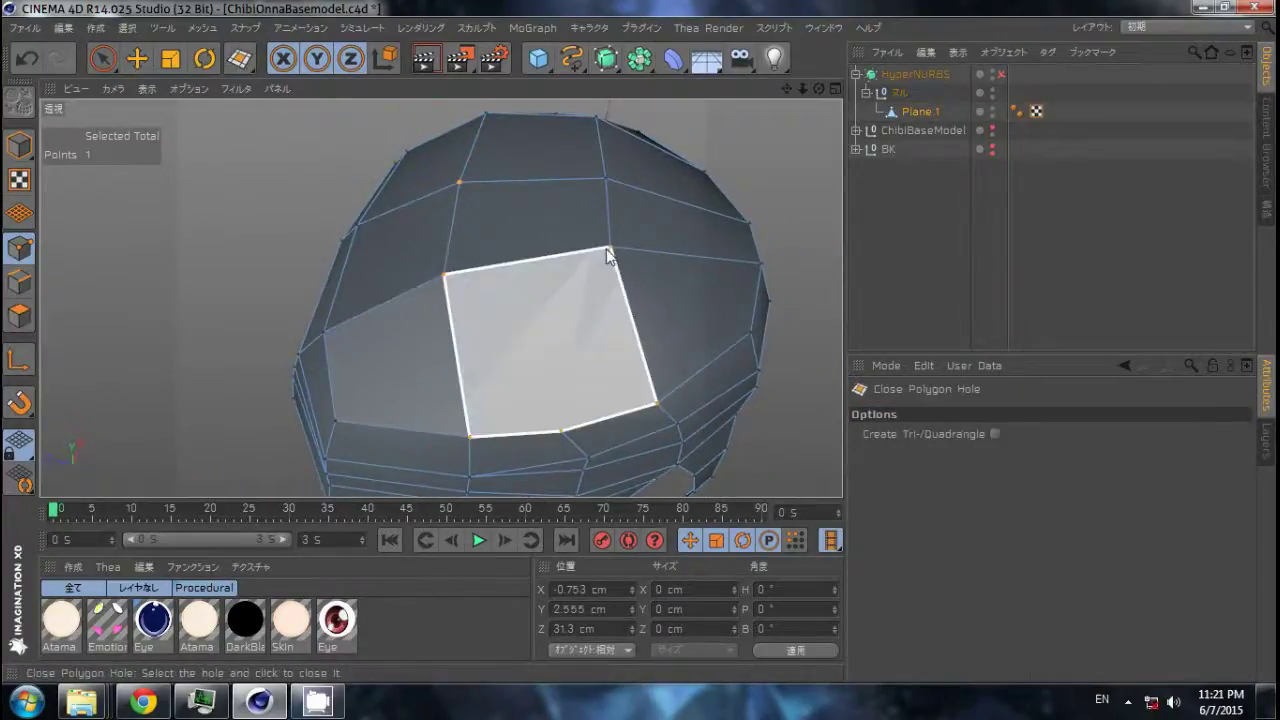
click(596, 367)
key(space)
key(m)
key(k)
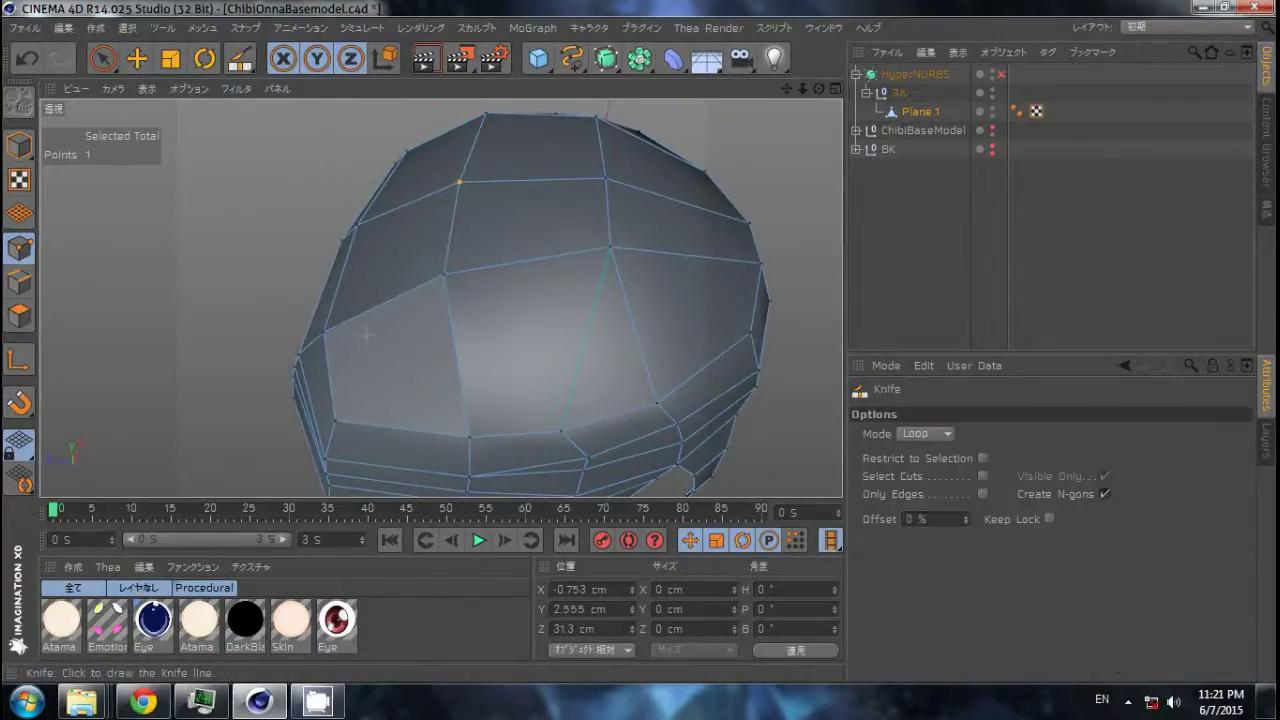
key(e)
key(ctrl+a)
Select a point on the hair and check it against the side reference view.
mouse_move(645, 373)
alt+mouse_down()
mouse_move(459, 253)
mouse_move(605, 275)
mouse_move(668, 185)
mouse_move(640, 348)
mouse_move(1026, 232)
alt+mouse_up()
key(Return)
click(365, 282)
alt+drag(361, 270, 375, 317)
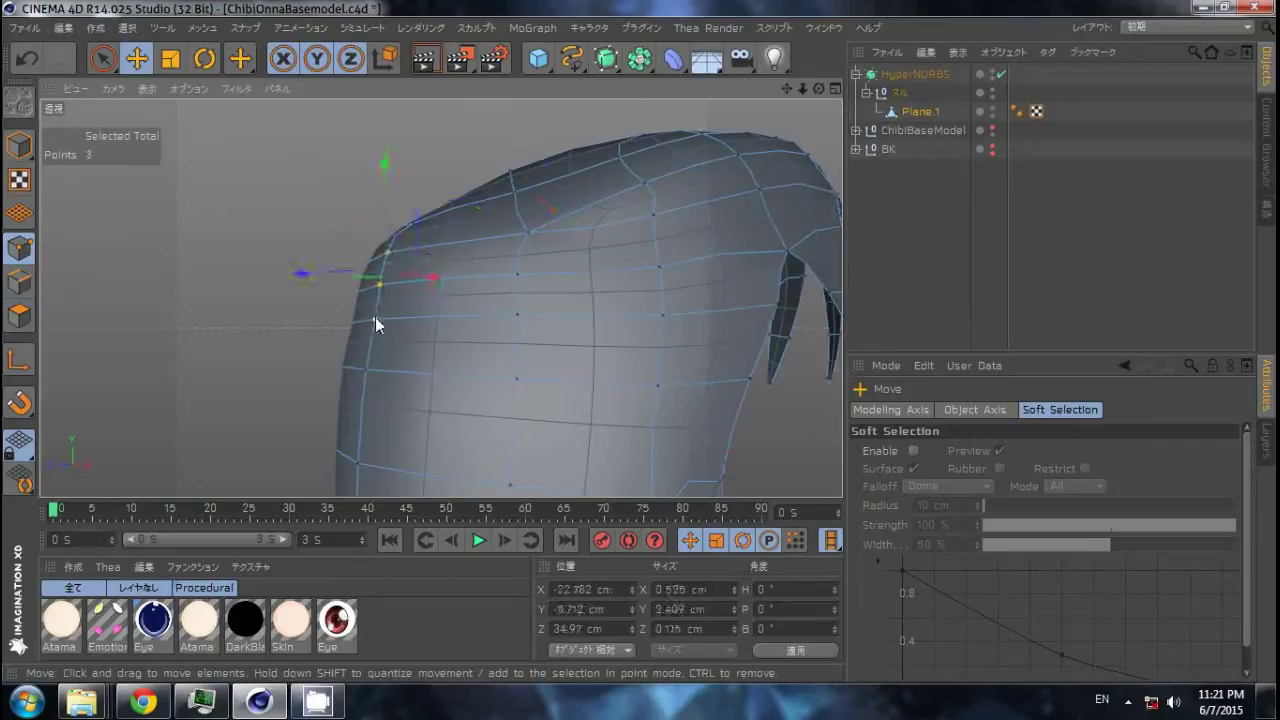
key(F3)
key(space)
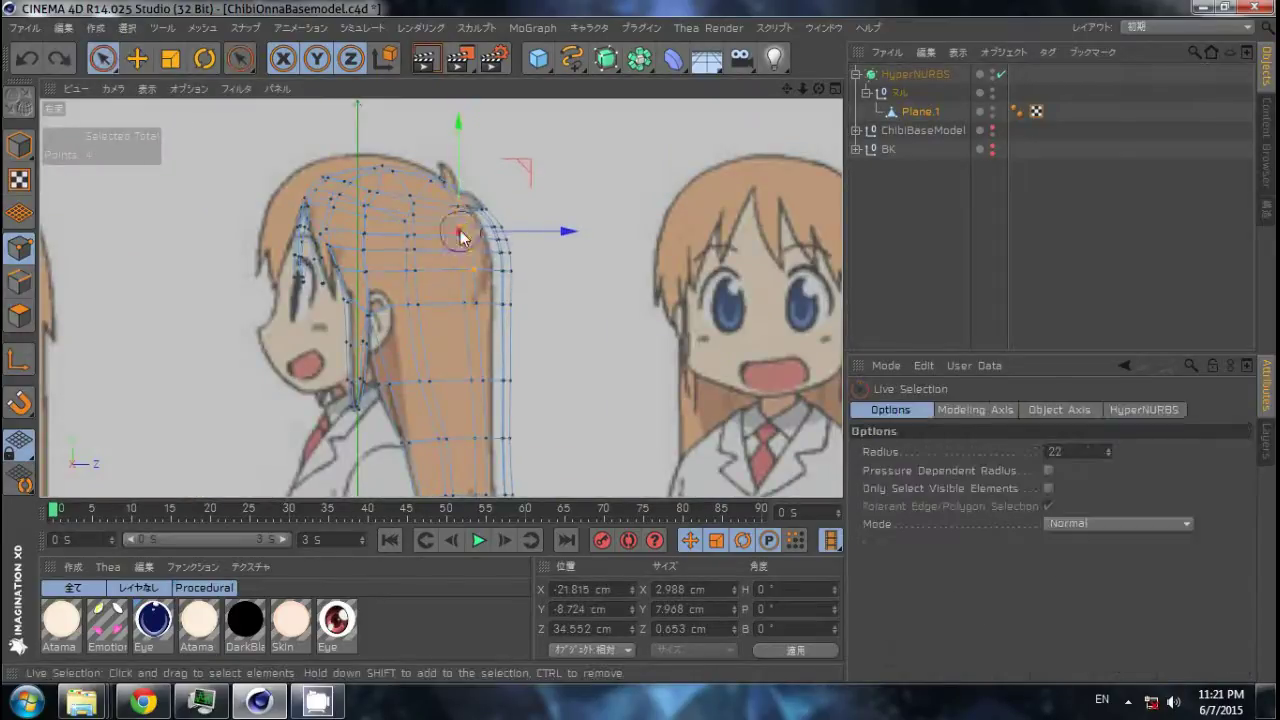
key(F5)
key(F1)
Select about ten side points of the hair and scale them slightly inward.
key(t)
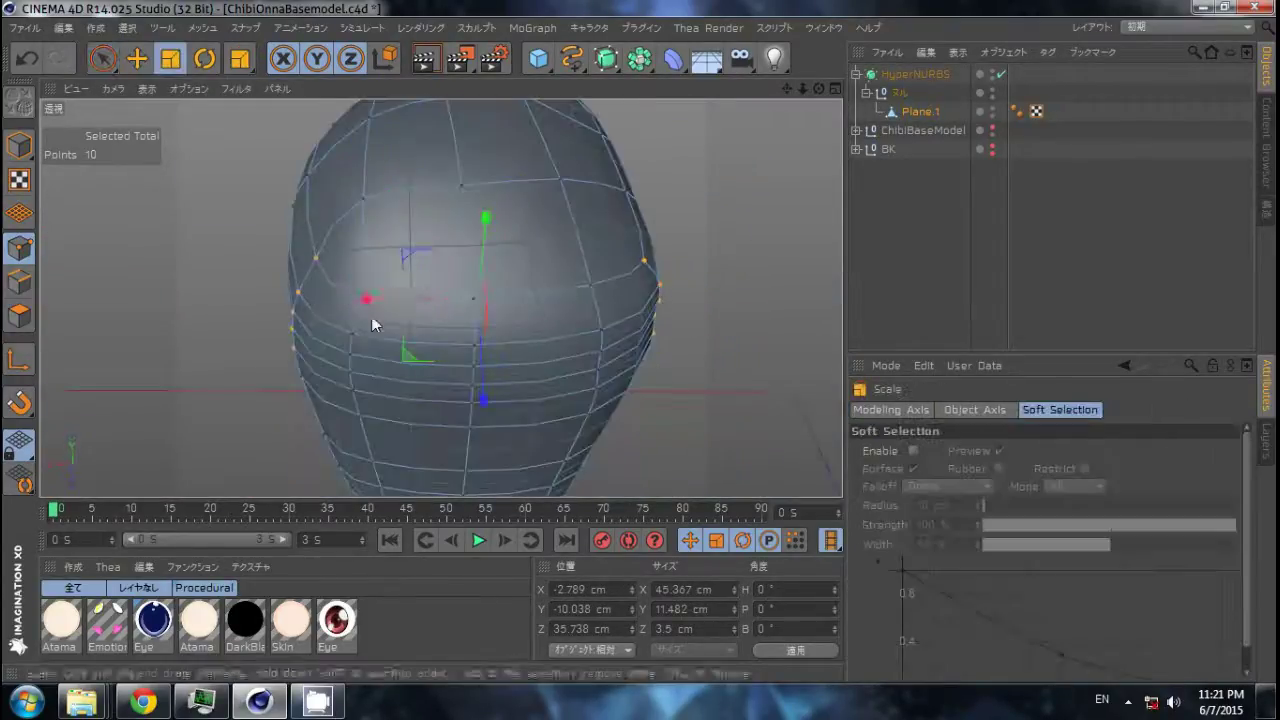
mouse_move(462, 325)
alt+mouse_down()
mouse_move(375, 346)
mouse_move(640, 342)
mouse_move(443, 320)
mouse_move(404, 342)
alt+mouse_up()
key(space)
click(404, 385)
key(t)
mouse_move(421, 293)
alt+mouse_down()
mouse_move(334, 341)
mouse_move(667, 341)
alt+mouse_up()
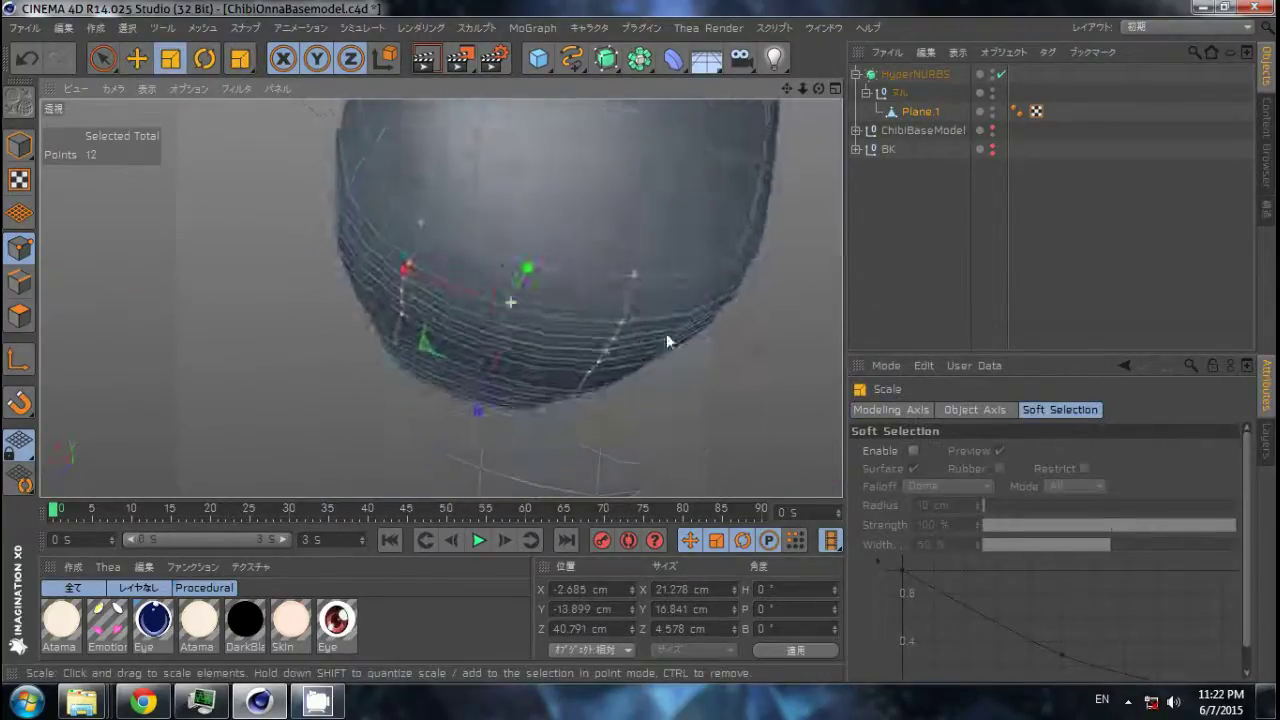
alt+right_drag(667, 341, 508, 289)
key(space)
mouse_move(438, 260)
alt+mouse_down()
mouse_move(463, 277)
mouse_move(515, 489)
alt+mouse_up()
key(t)
drag(430, 290, 163, 287)
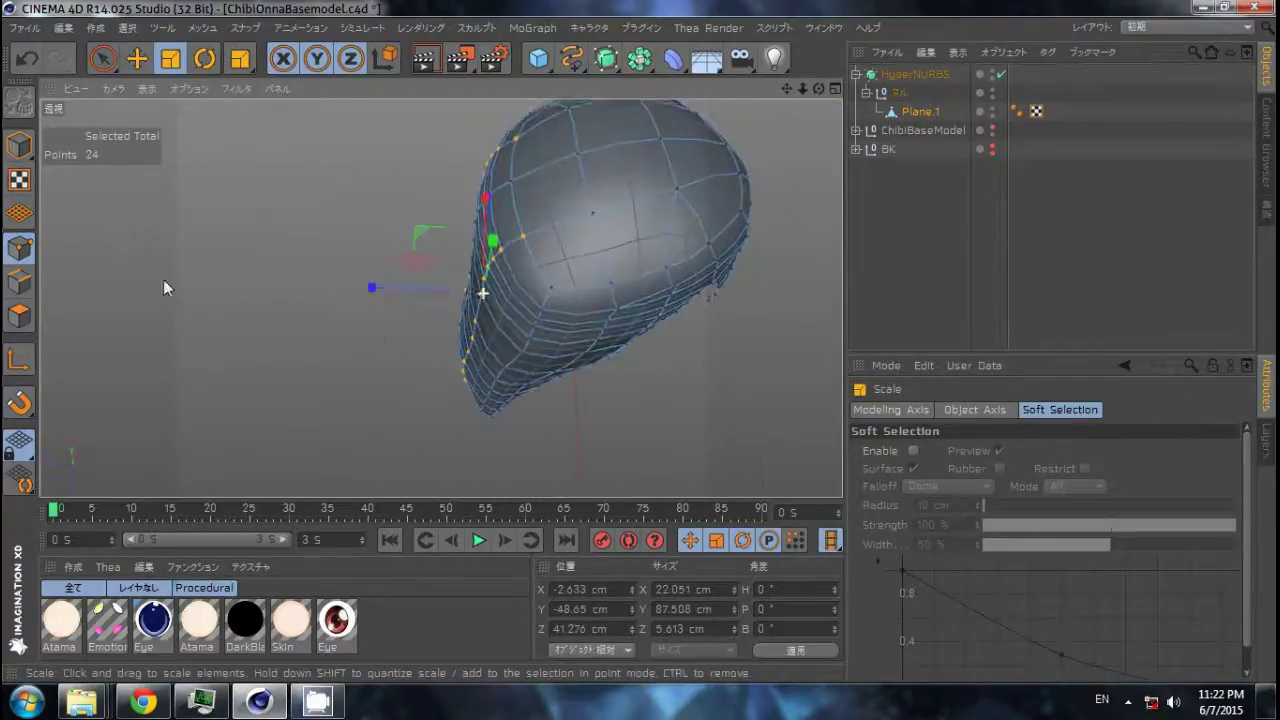
Check the front view and squash the selected side points slightly vertically.
mouse_move(426, 292)
alt+mouse_down()
mouse_move(188, 391)
mouse_move(433, 336)
mouse_move(502, 106)
mouse_move(578, 275)
mouse_move(548, 384)
mouse_move(587, 351)
mouse_move(612, 388)
mouse_move(471, 409)
alt+mouse_up()
key(F4)
key(F5)
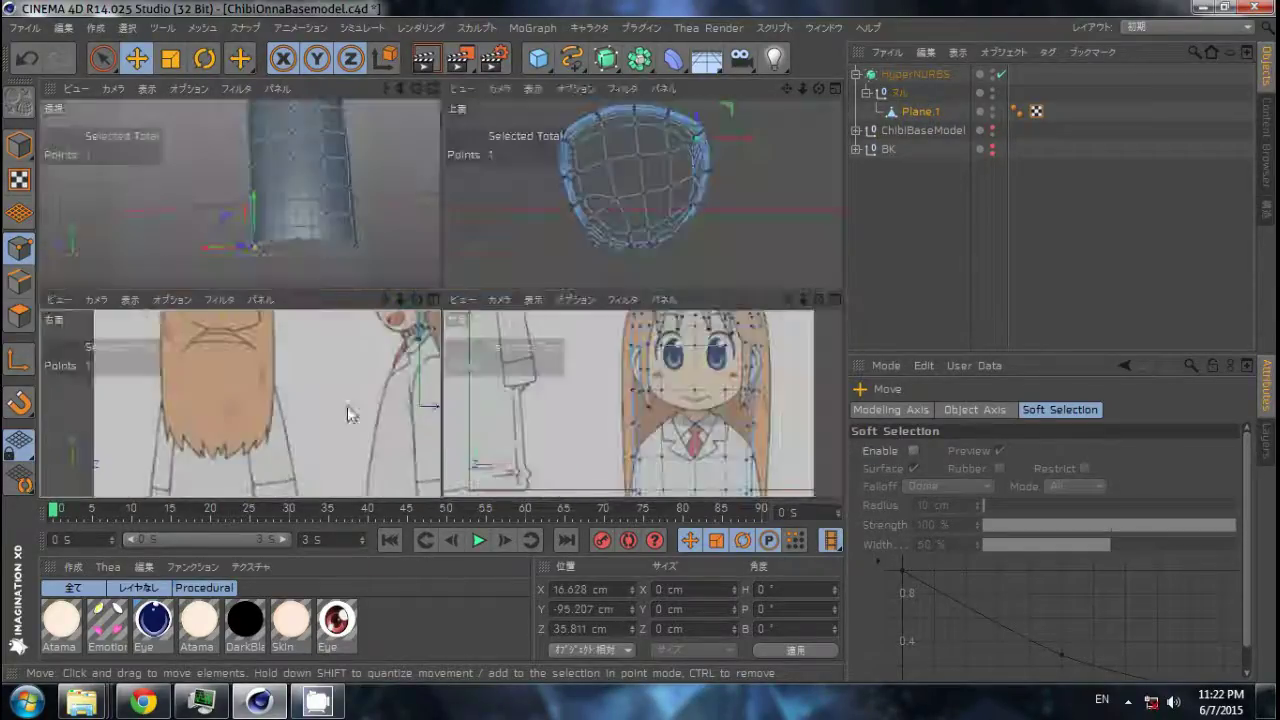
key(F1)
key(9)
key(t)
drag(567, 303, 571, 380)
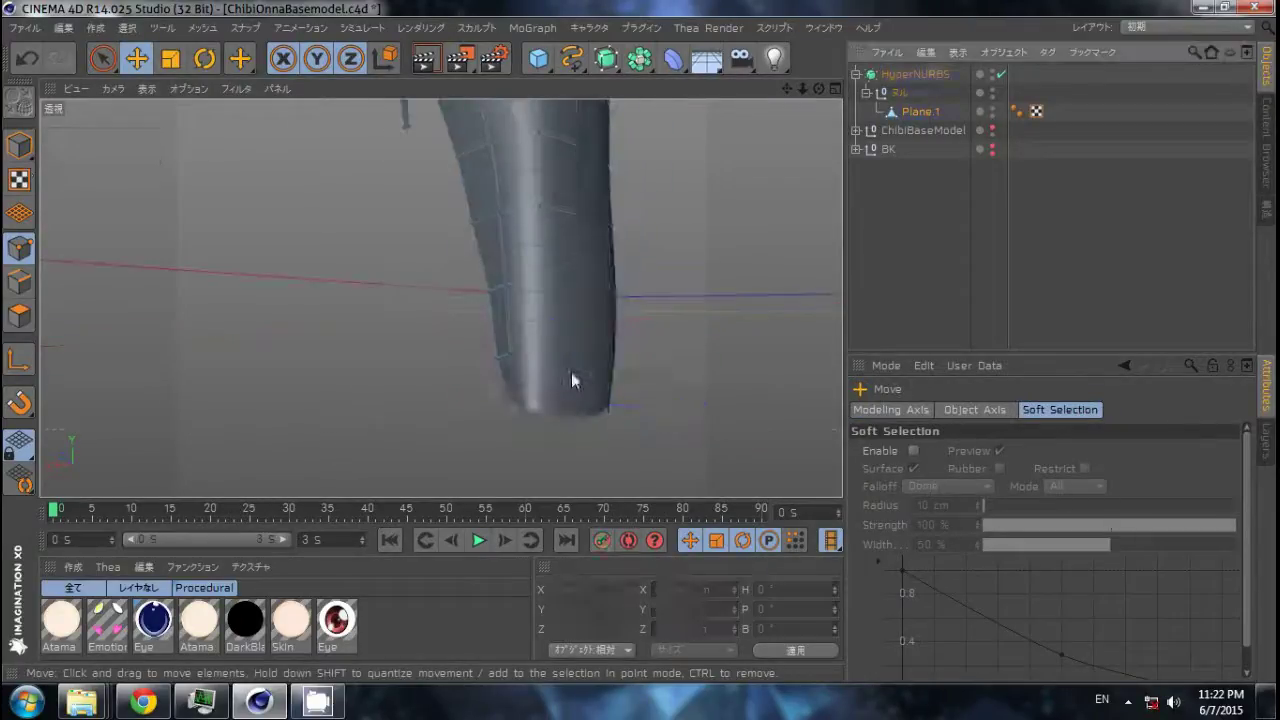
click(504, 392)
Drag a hair texture from the hair tex folder into the Material Manager as new material Mat.
mouse_move(797, 417)
alt+mouse_down()
mouse_move(576, 425)
mouse_move(601, 292)
alt+mouse_up()
click(920, 129)
click(951, 112)
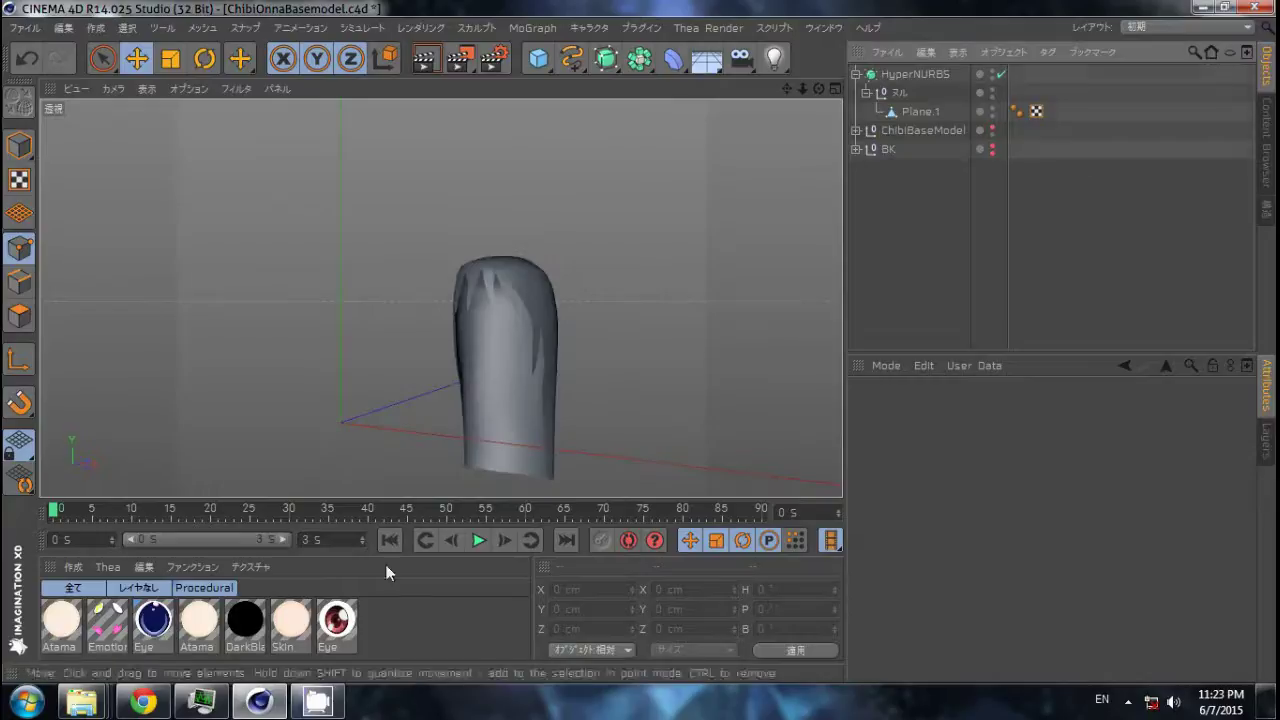
mouse_move(82, 701)
click(323, 600)
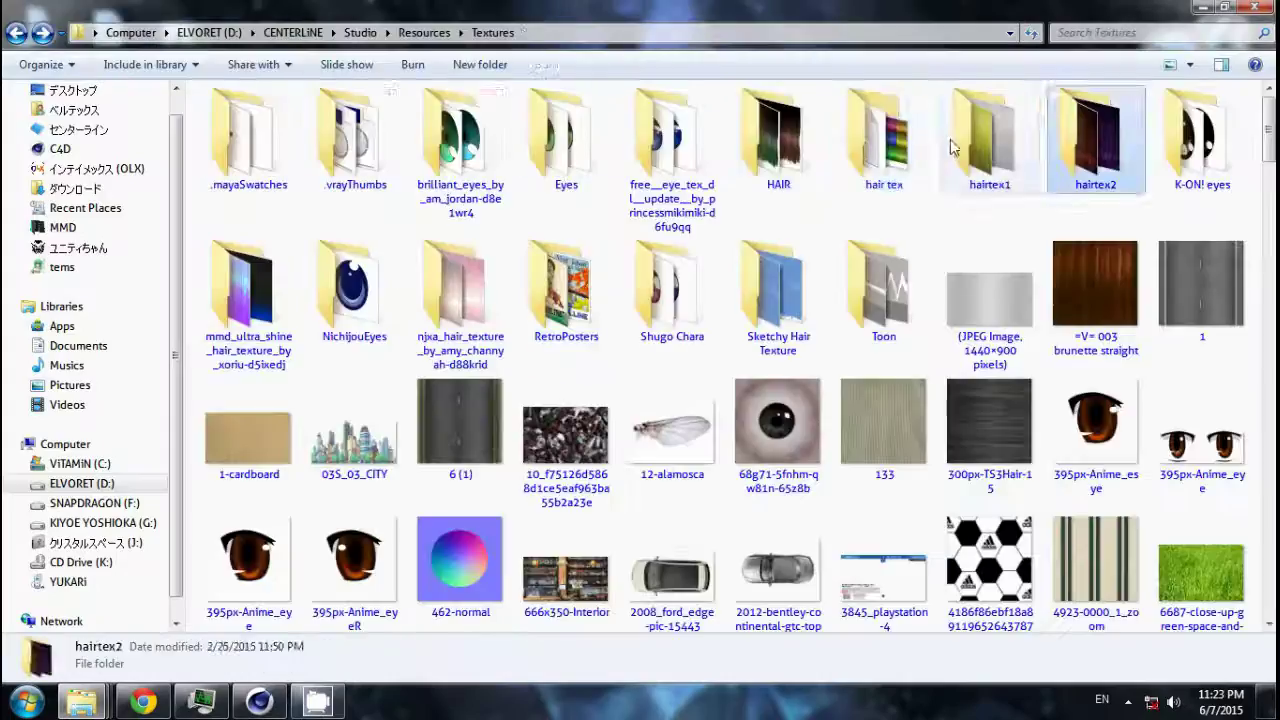
double_click(866, 147)
drag(460, 129, 443, 620)
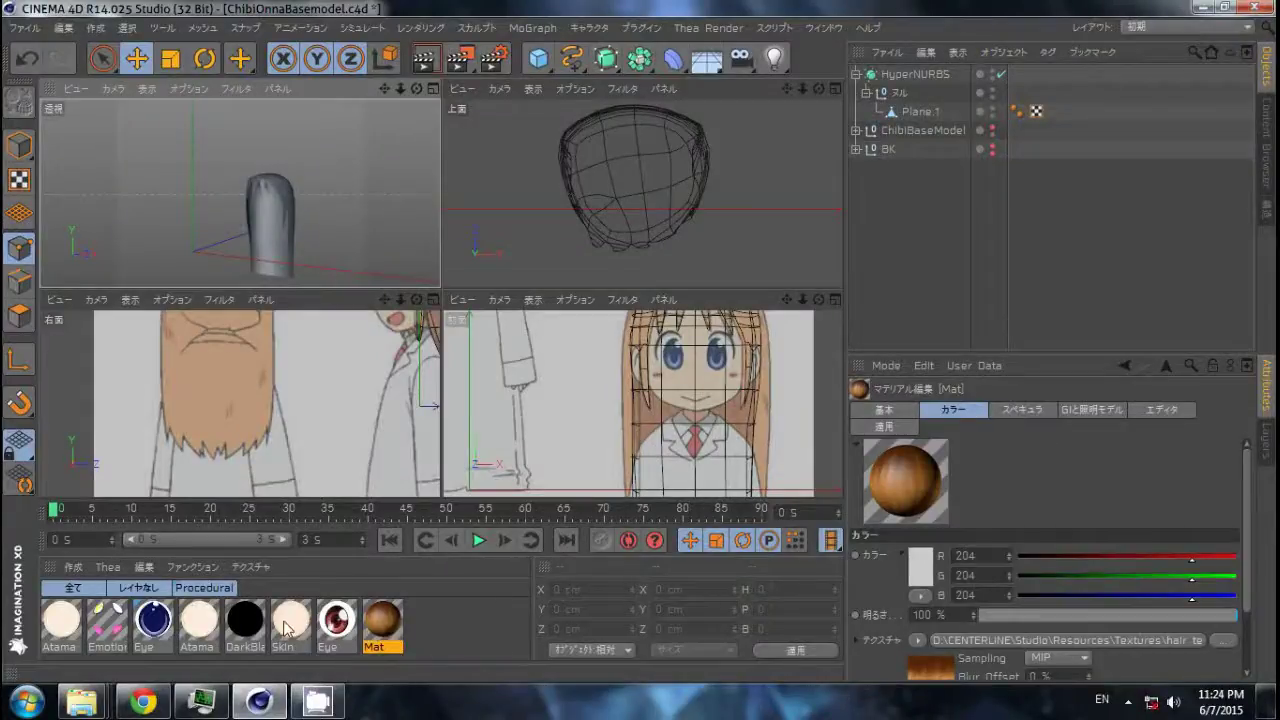
Load the hair texture image into the new material's Luminance channel.
double_click(198, 620)
click(376, 628)
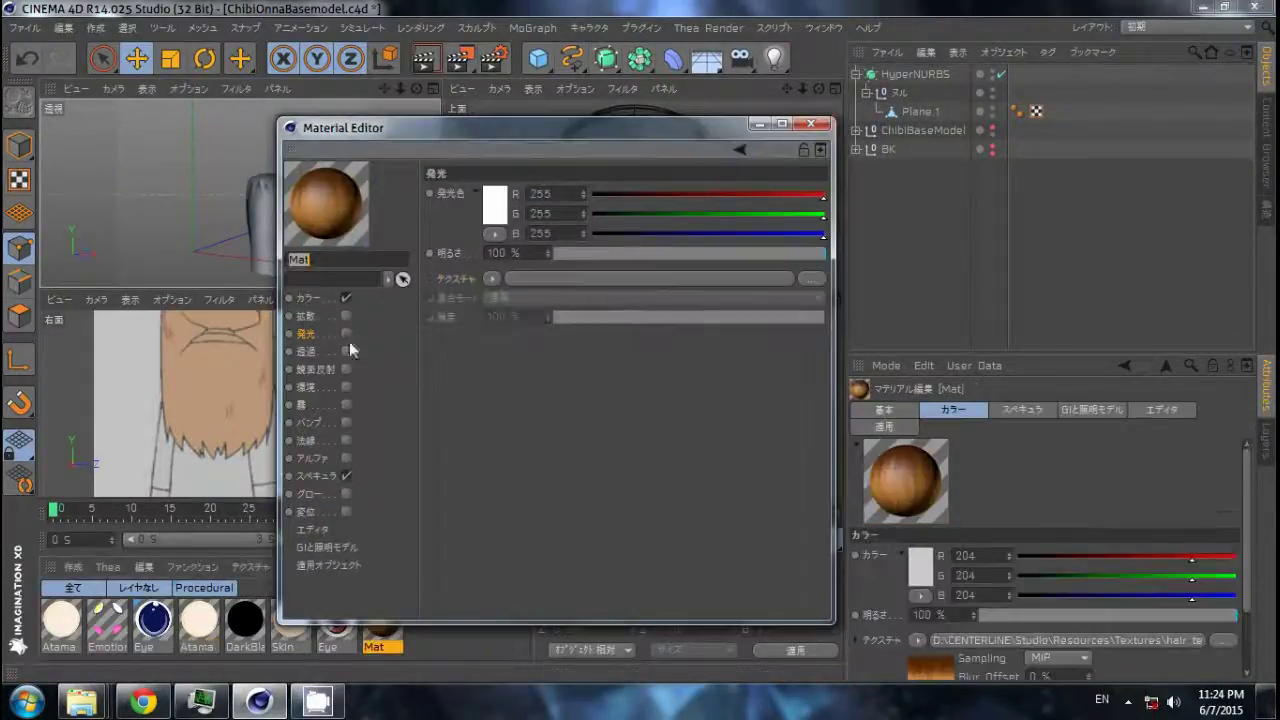
text(kami)
click(492, 277)
click(343, 334)
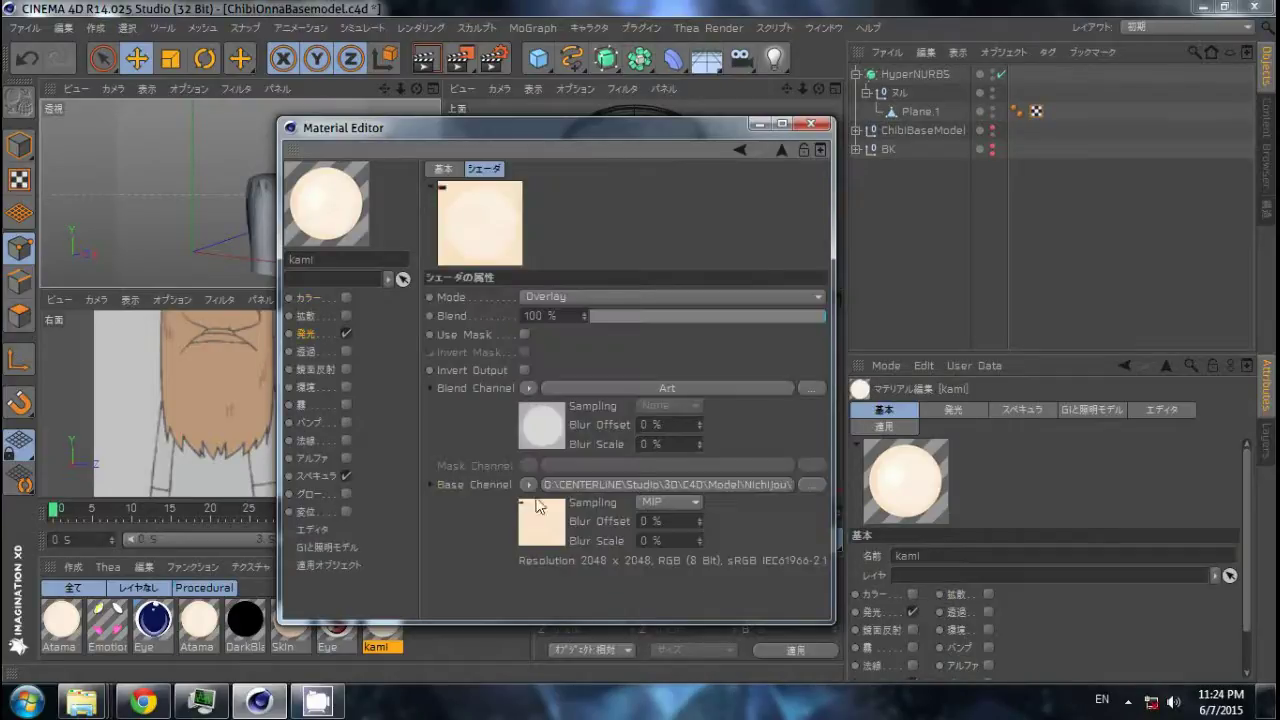
click(823, 391)
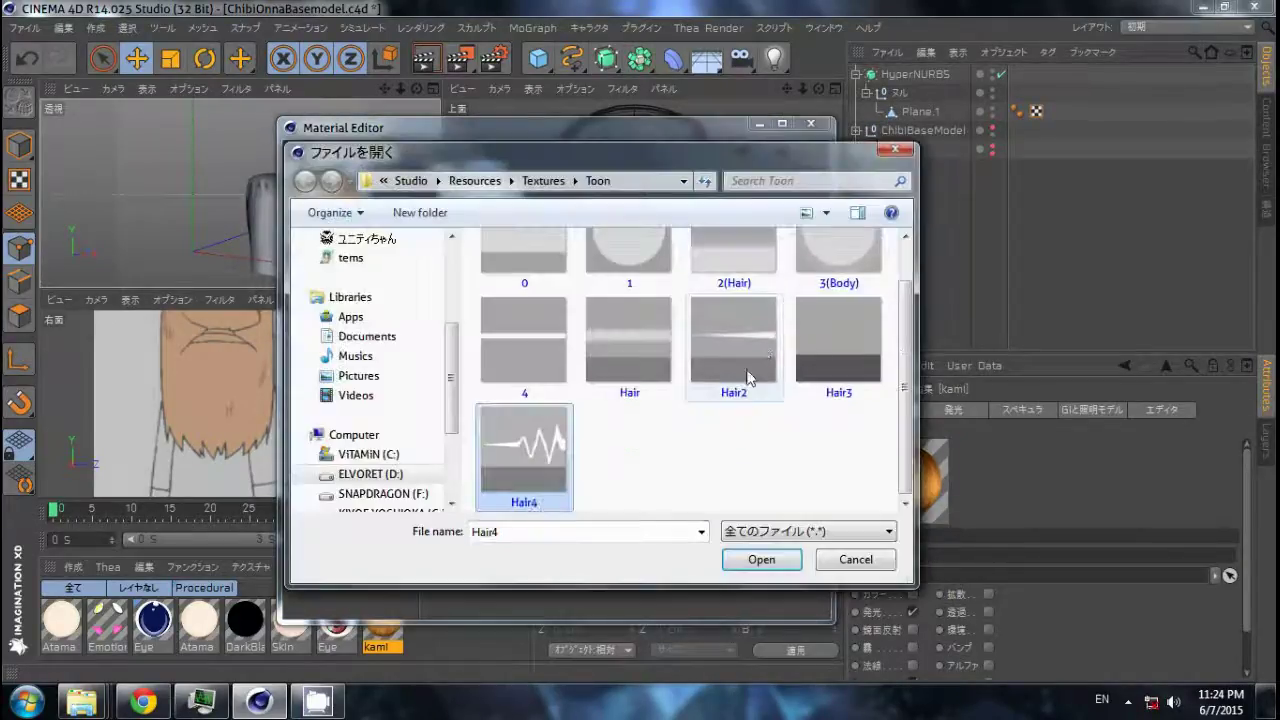
double_click(748, 376)
click(657, 409)
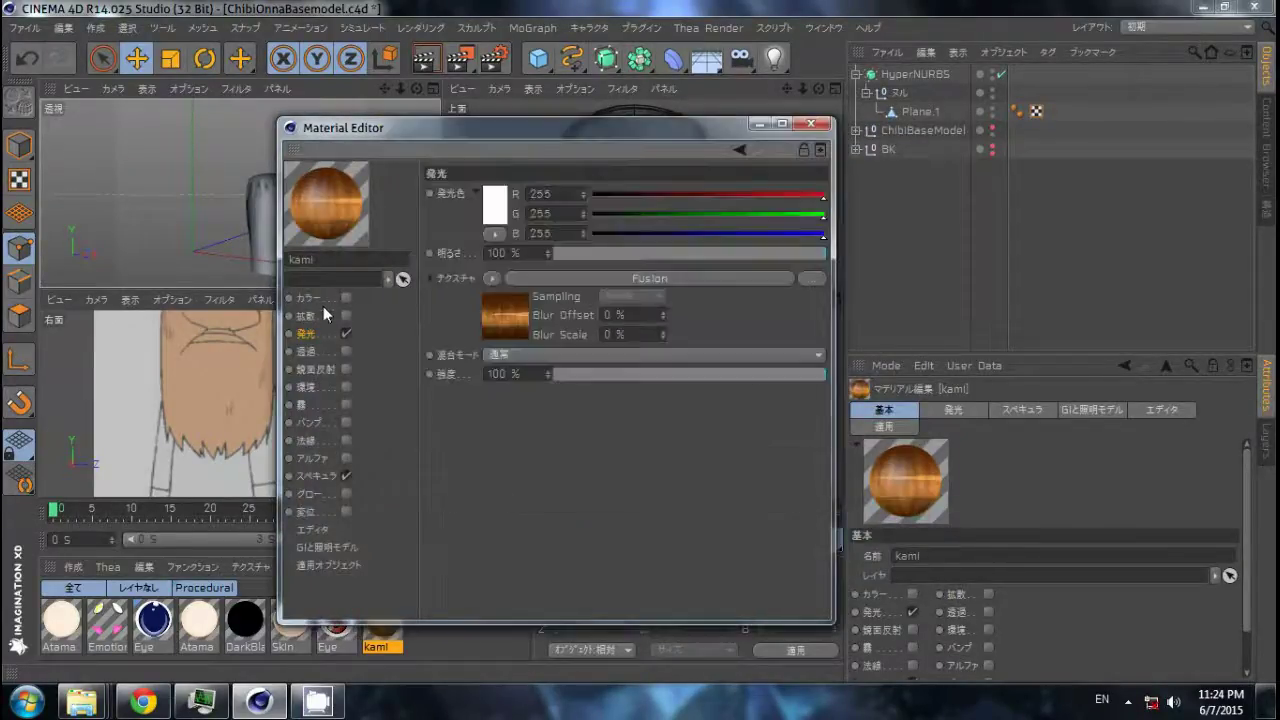
click(811, 123)
Apply the kami material to the hair mesh Plane.1 with spherical projection.
drag(916, 118, 918, 112)
middle_click(431, 262)
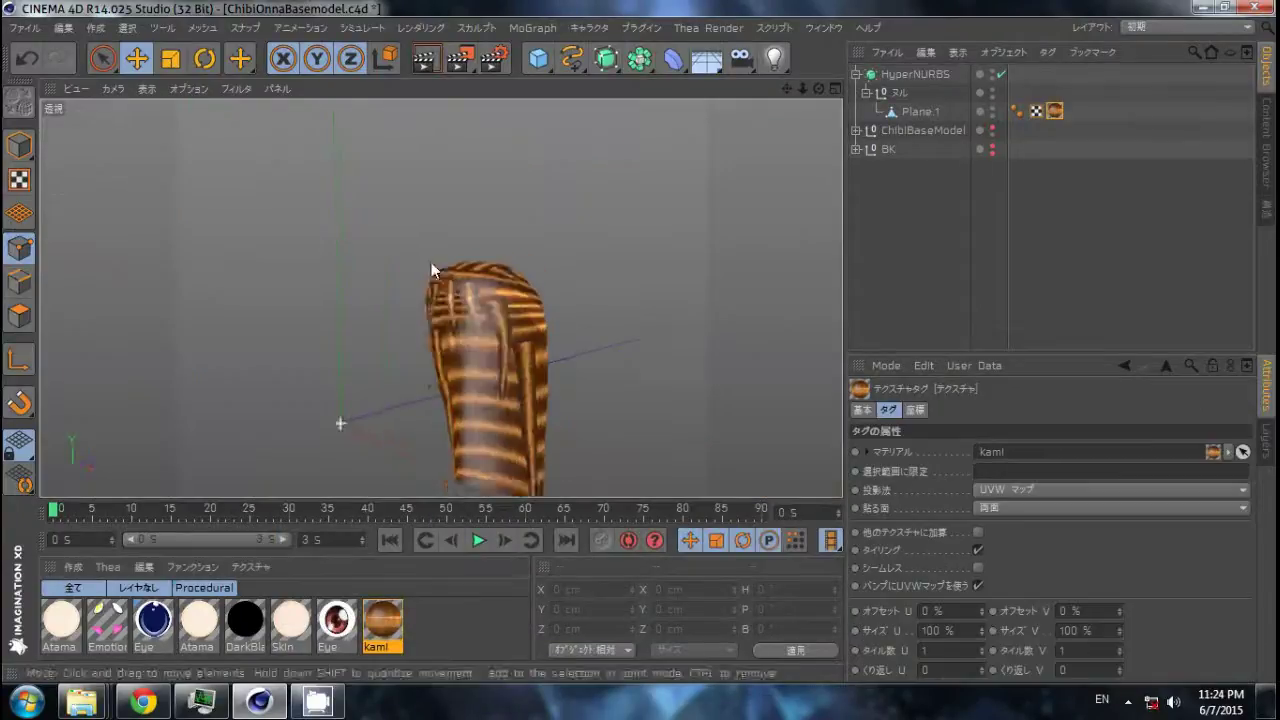
click(1016, 490)
mouse_move(400, 383)
alt+mouse_down()
mouse_move(405, 313)
mouse_move(614, 337)
mouse_move(818, 143)
alt+mouse_up()
Set the HyperNURBS Subdivide UVs option to Boundary and inspect the textured hair.
click(915, 74)
scroll(1060, 506, down, 2)
scroll(1060, 506, down, 1)
mouse_move(700, 440)
alt+mouse_down()
mouse_move(551, 401)
mouse_move(821, 307)
mouse_move(654, 317)
alt+mouse_up()
middle_click(586, 316)
middle_click(399, 272)
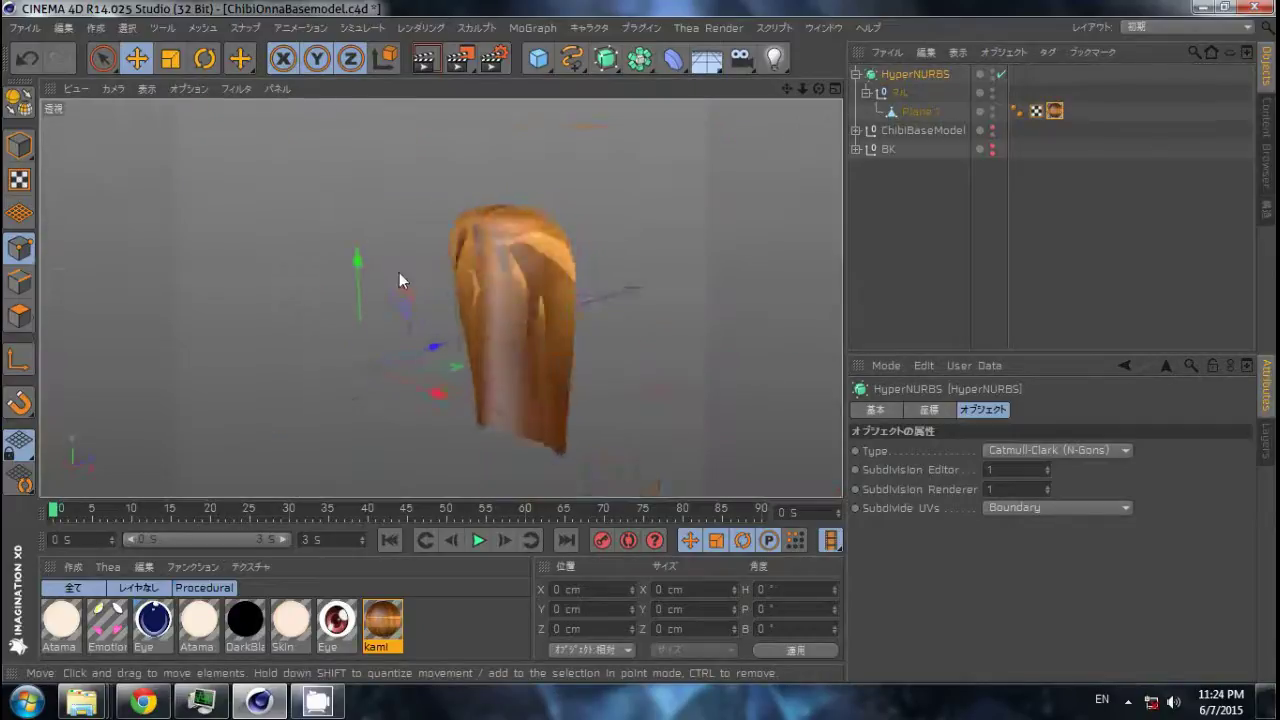
mouse_move(399, 272)
alt+mouse_down()
mouse_move(447, 343)
mouse_move(560, 260)
alt+mouse_up()
Undo the accidental hair move so Plane.1 sits back on the head.
click(560, 260)
key(h)
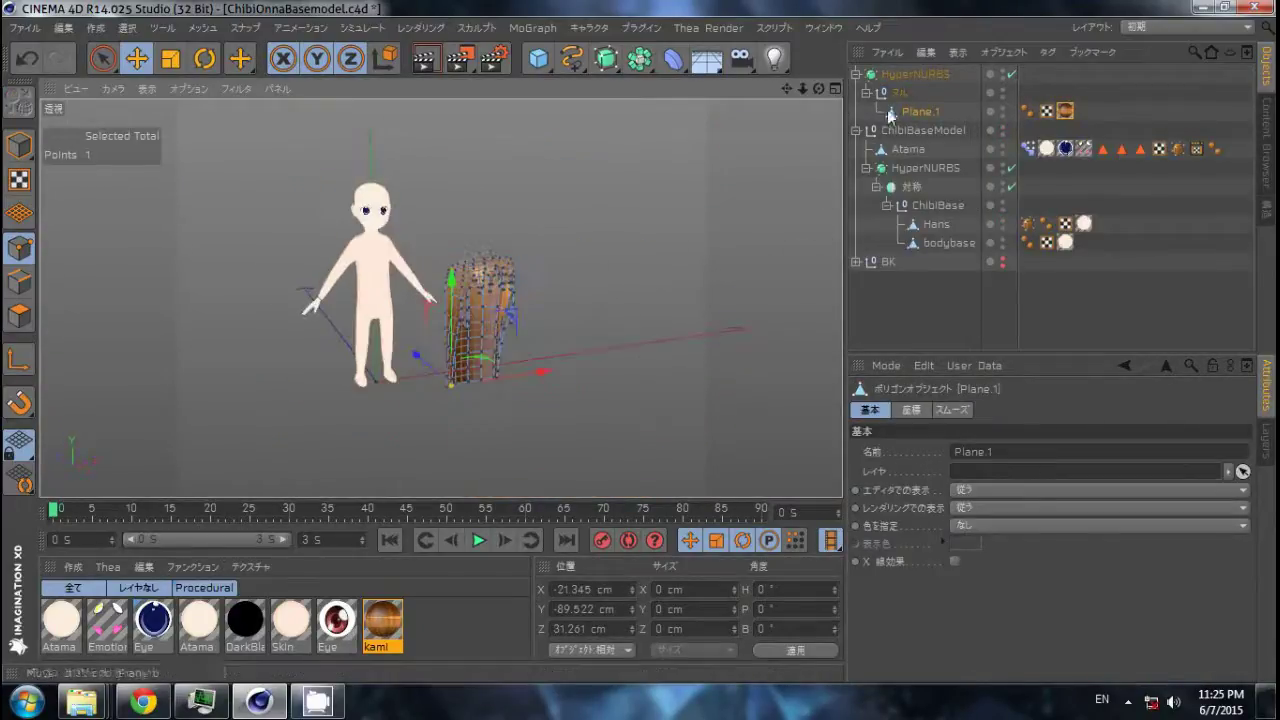
click(923, 111)
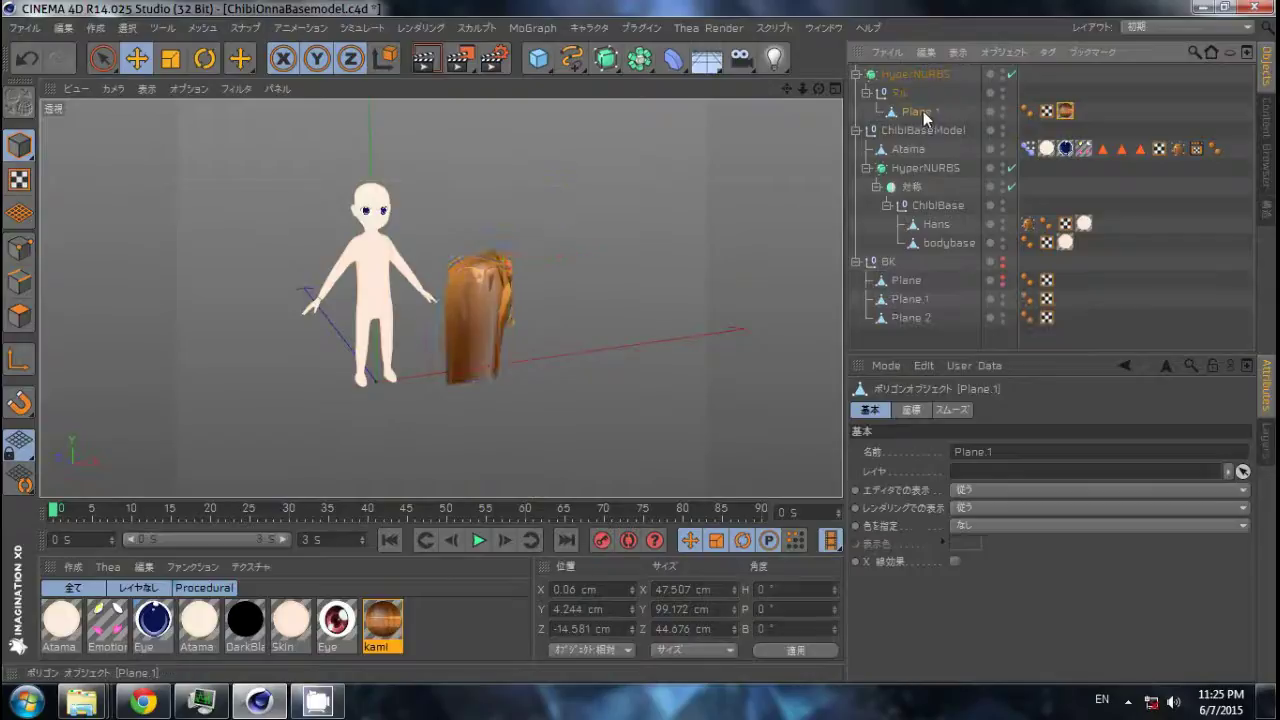
key(ctrl+z)
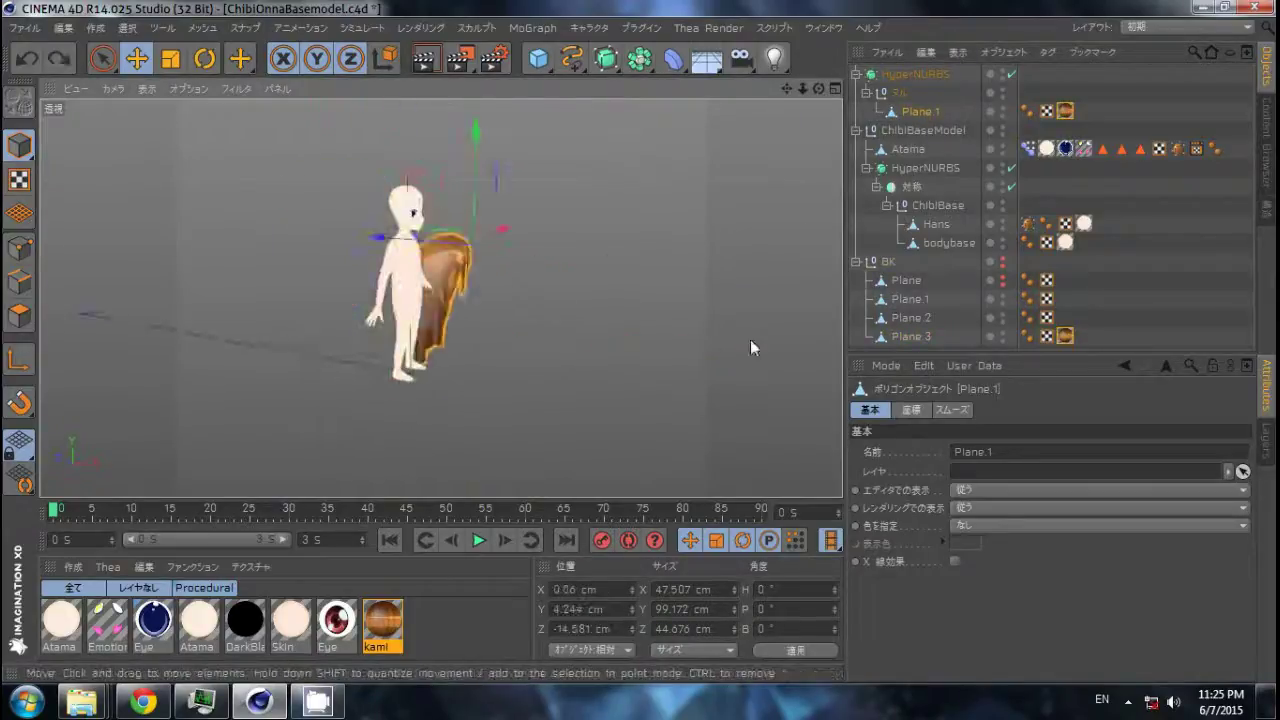
Check the hair's fit in front and perspective views and reselect Plane.1.
key(F4)
scroll(646, 397, up, 5)
scroll(447, 210, up, 3)
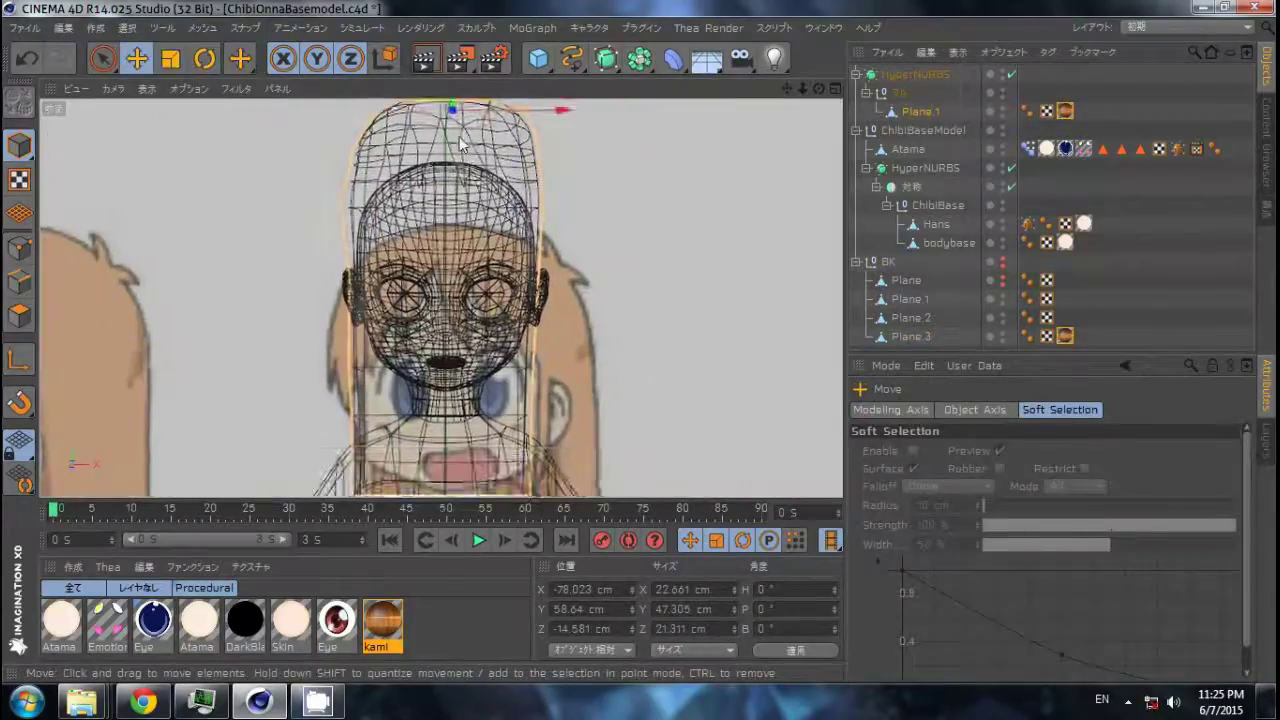
key(F1)
mouse_move(536, 238)
alt+mouse_down()
mouse_move(500, 141)
mouse_move(595, 132)
mouse_move(647, 238)
mouse_move(785, 220)
mouse_move(487, 130)
mouse_move(475, 140)
mouse_move(562, 201)
mouse_move(577, 201)
mouse_move(470, 136)
mouse_move(540, 293)
mouse_move(659, 286)
alt+mouse_up()
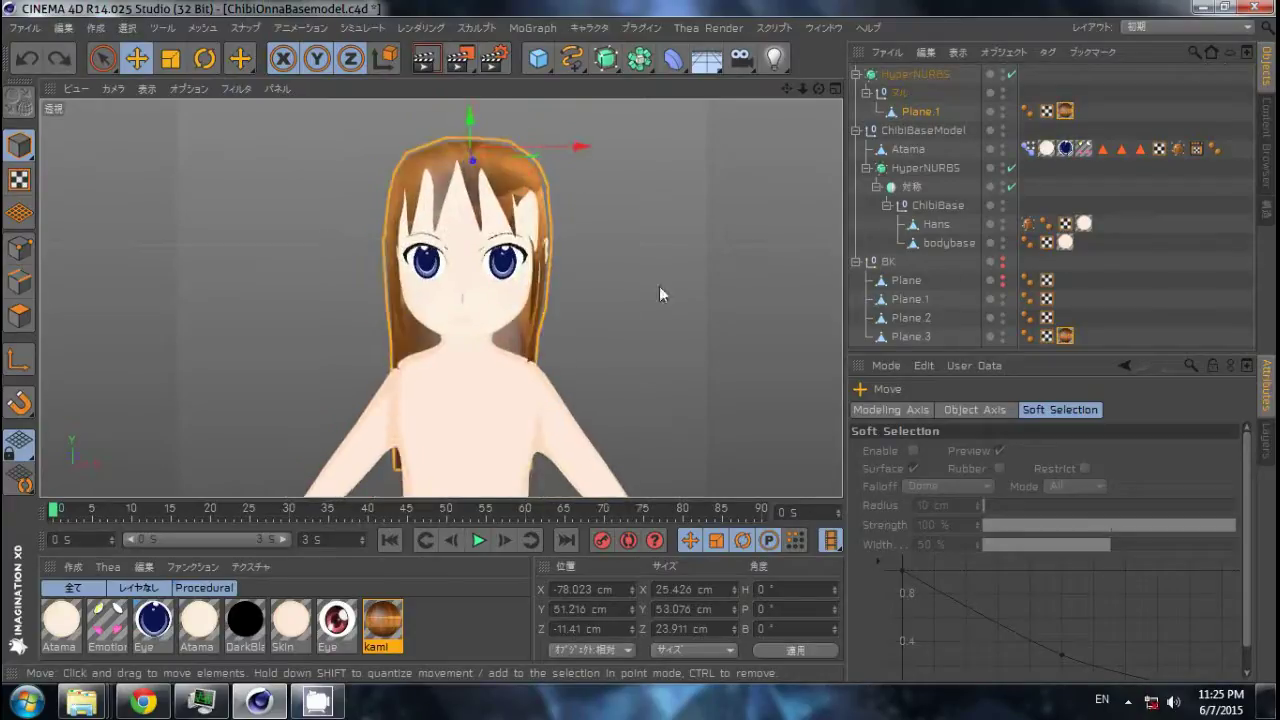
click(869, 157)
key(ctrl+z)
scroll(684, 223, up, 5)
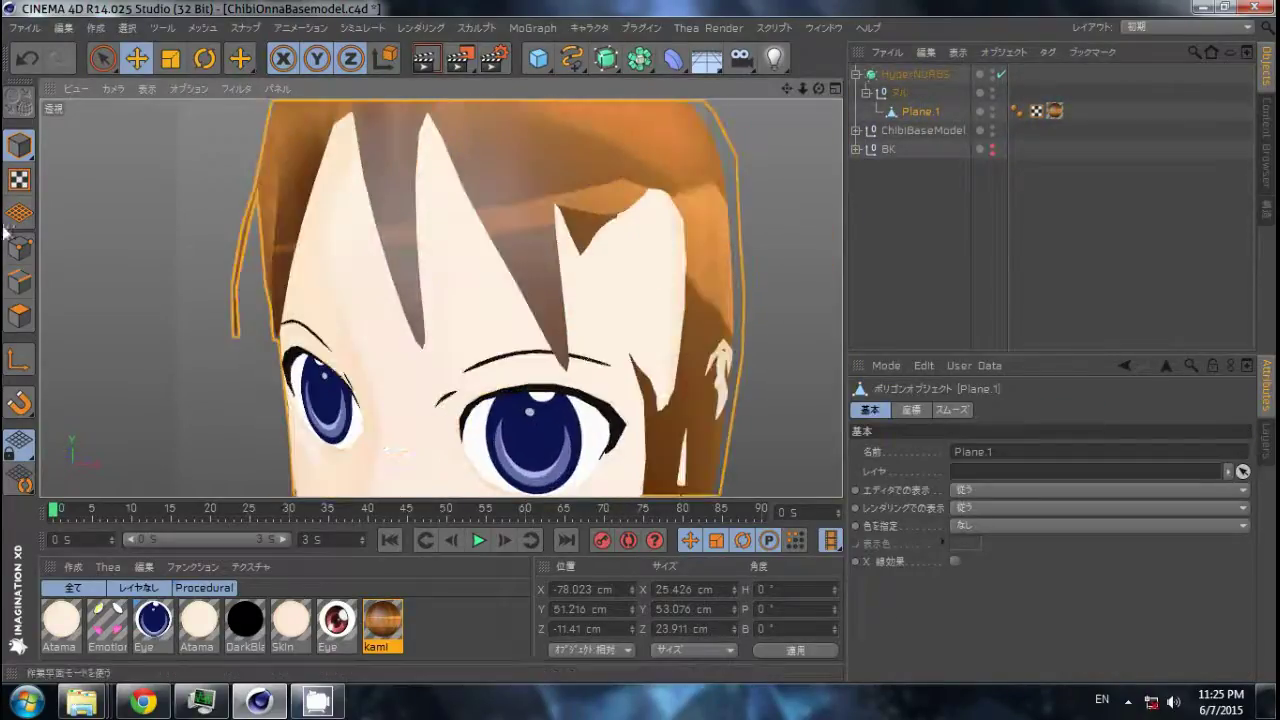
scroll(420, 271, down, 3)
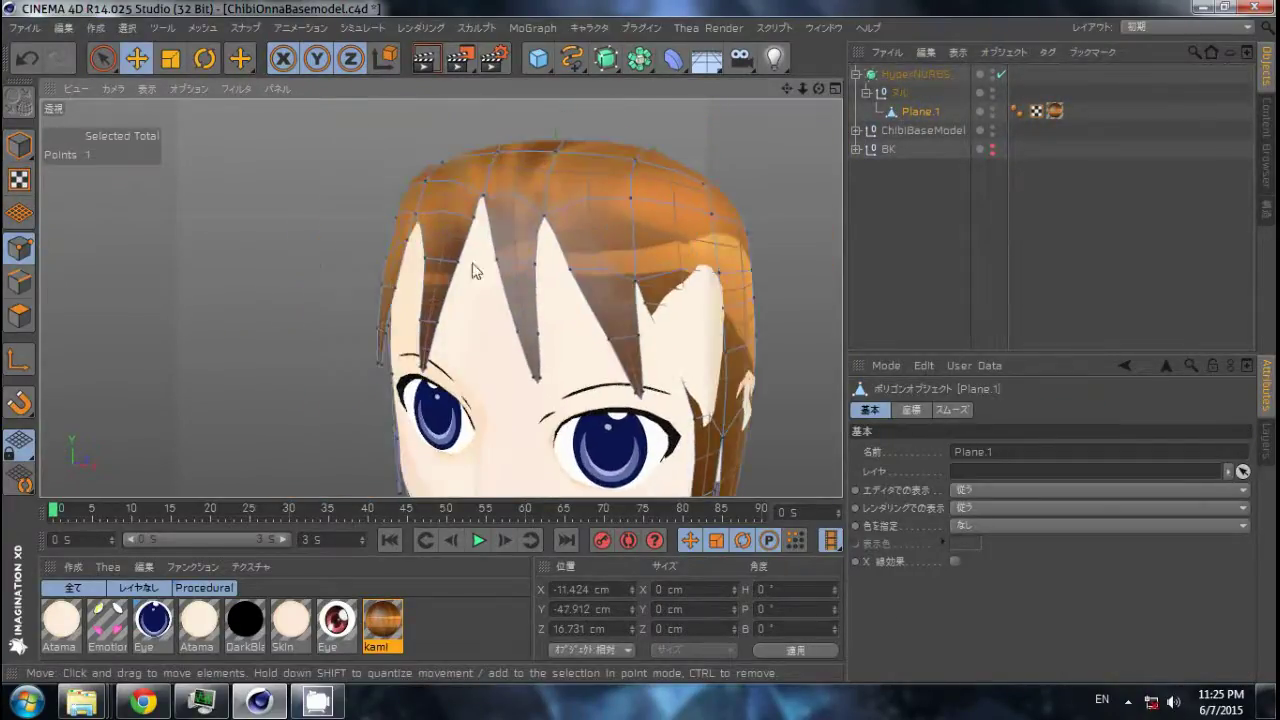
Knife-cut a new edge line down a bang strand of the hair mesh Plane.1.
key(k)
scroll(640, 456, up, 3)
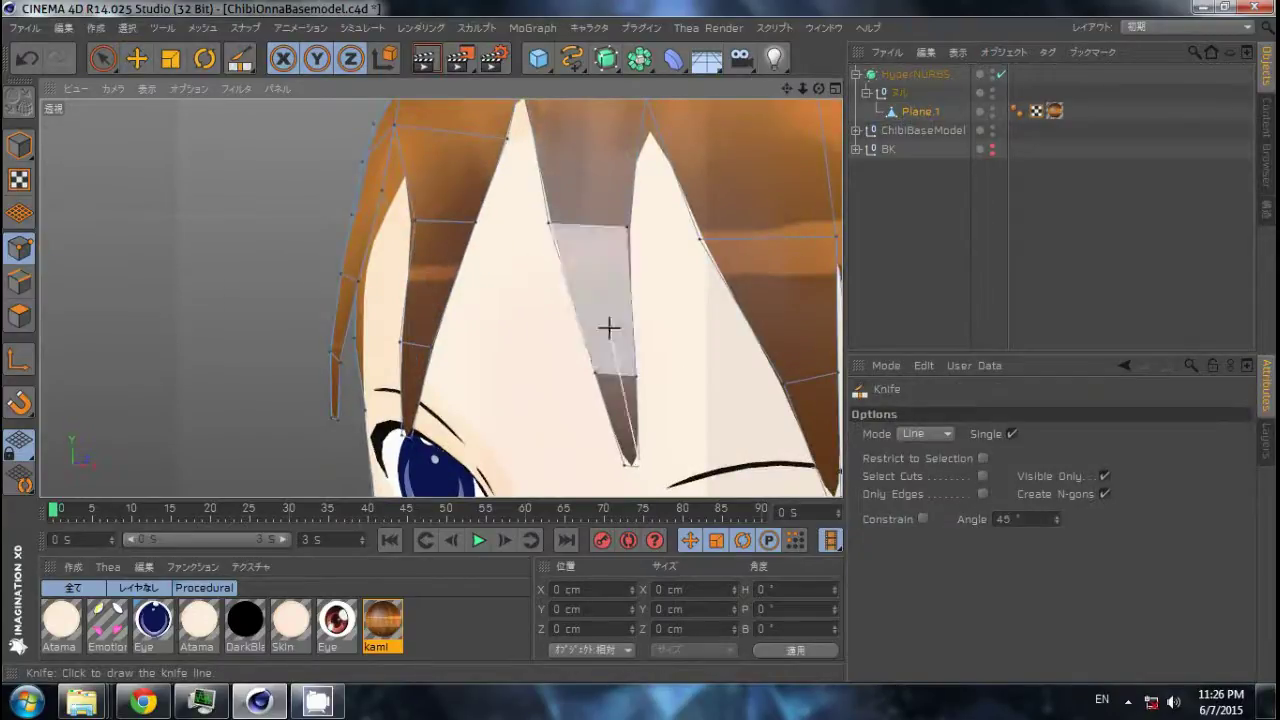
scroll(640, 453, up, 2)
scroll(654, 423, up, 3)
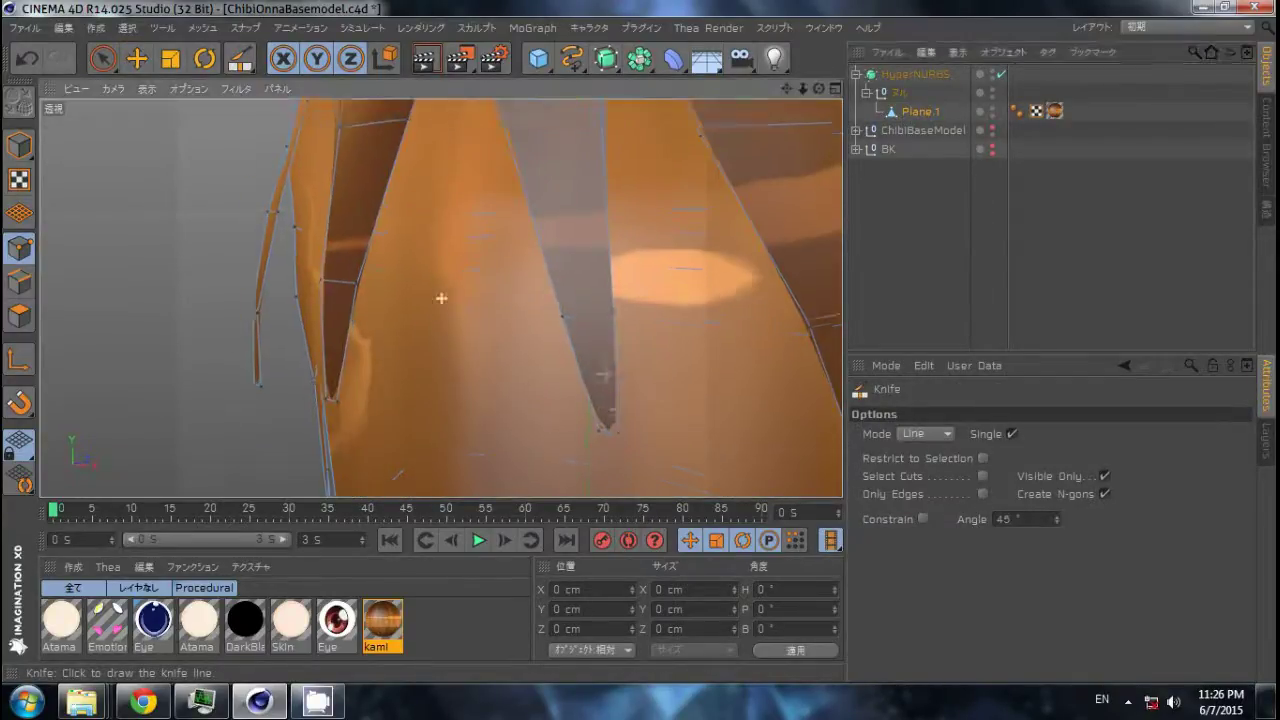
scroll(440, 291, down, 2)
scroll(443, 297, down, 1)
scroll(443, 297, down, 1)
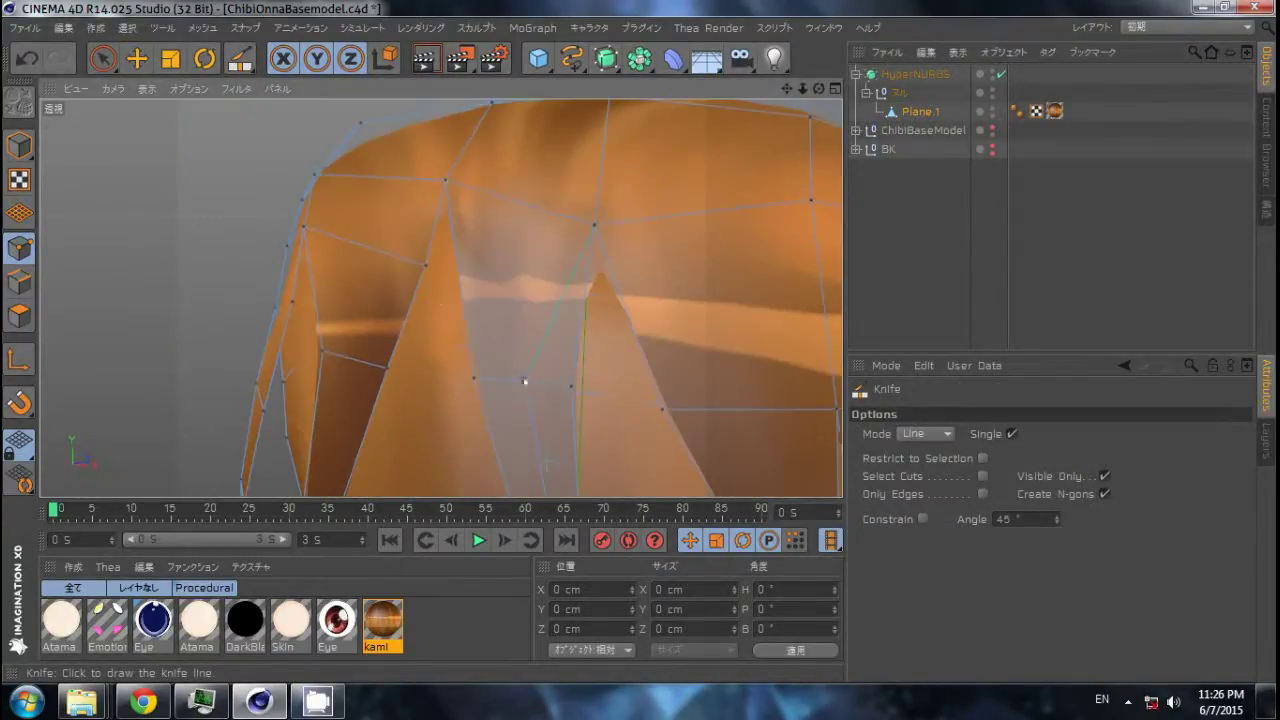
scroll(443, 291, down, 2)
scroll(443, 291, up, 3)
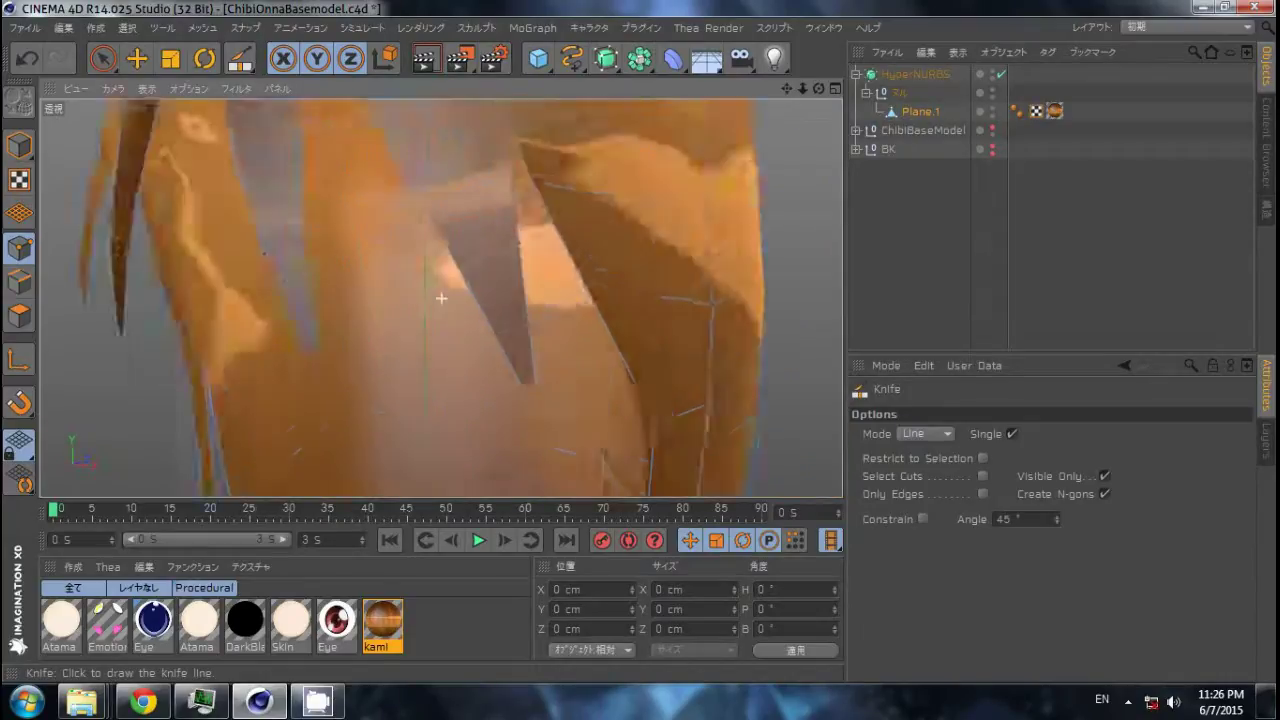
scroll(630, 470, up, 2)
scroll(569, 283, down, 1)
scroll(443, 294, down, 2)
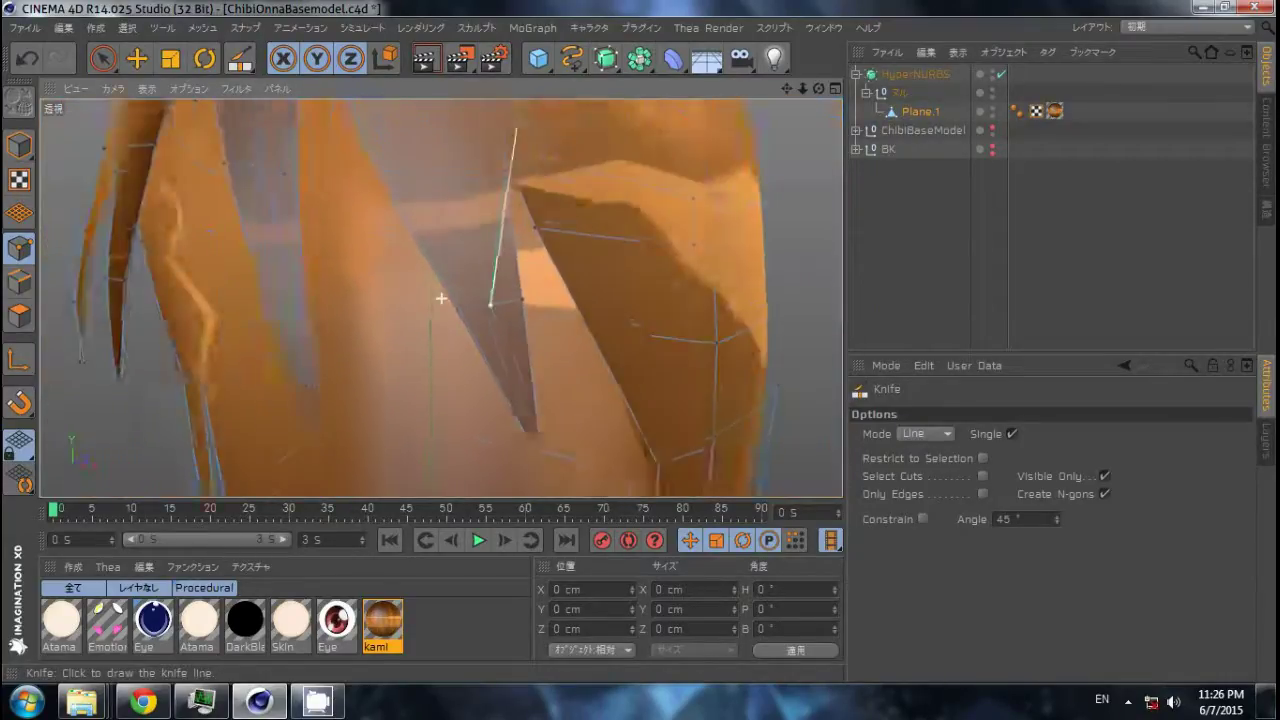
scroll(437, 194, down, 2)
scroll(392, 160, up, 1)
scroll(286, 186, up, 2)
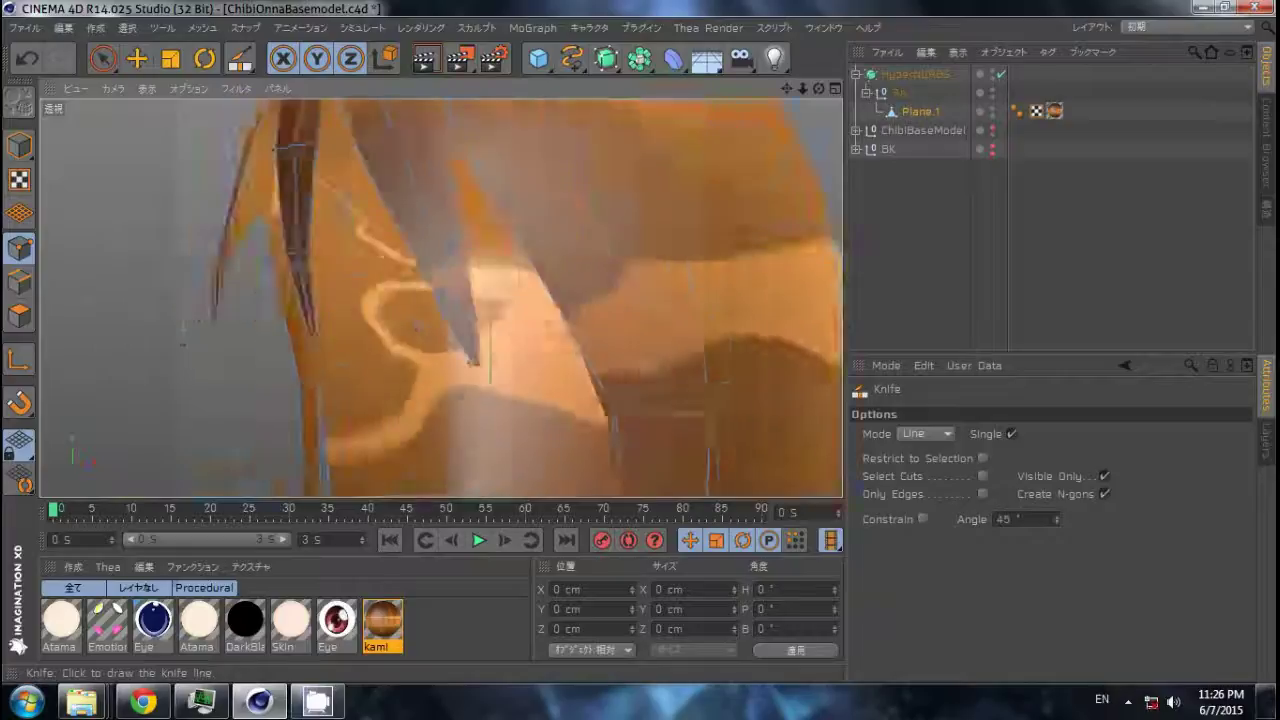
scroll(446, 297, up, 2)
scroll(386, 378, up, 2)
scroll(396, 152, down, 3)
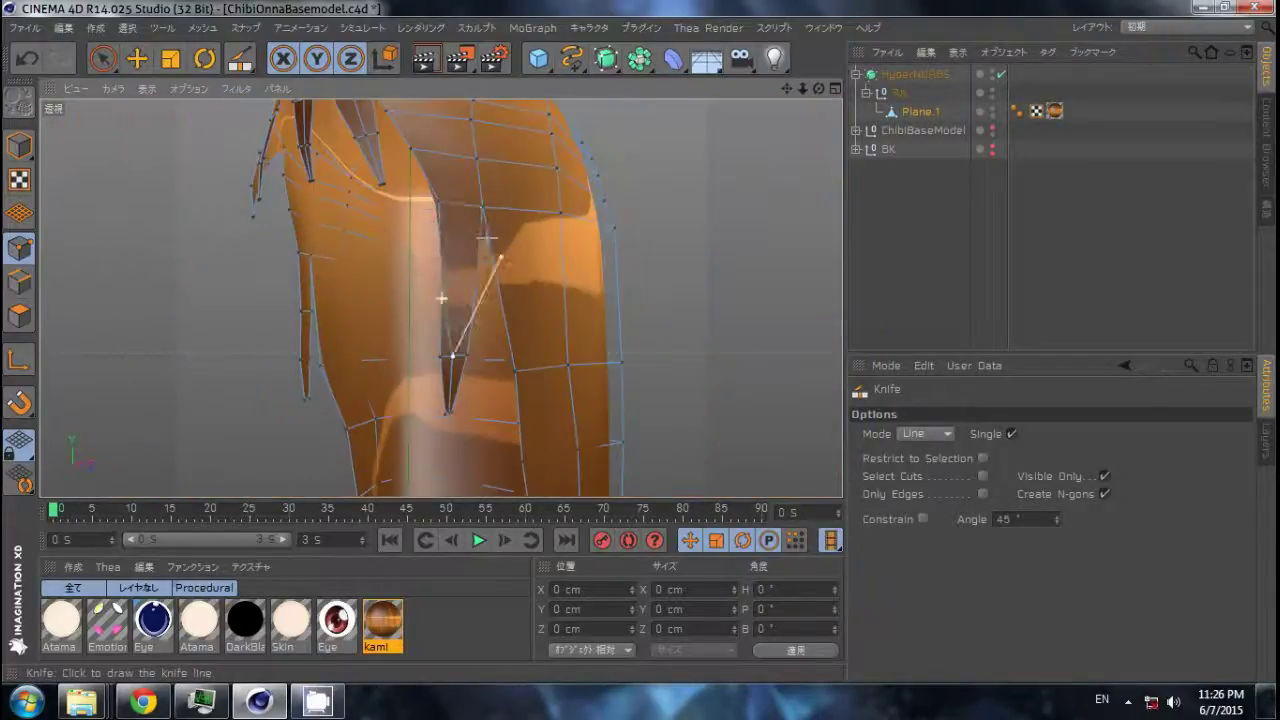
scroll(463, 203, down, 2)
drag(467, 185, 408, 178)
scroll(396, 178, down, 2)
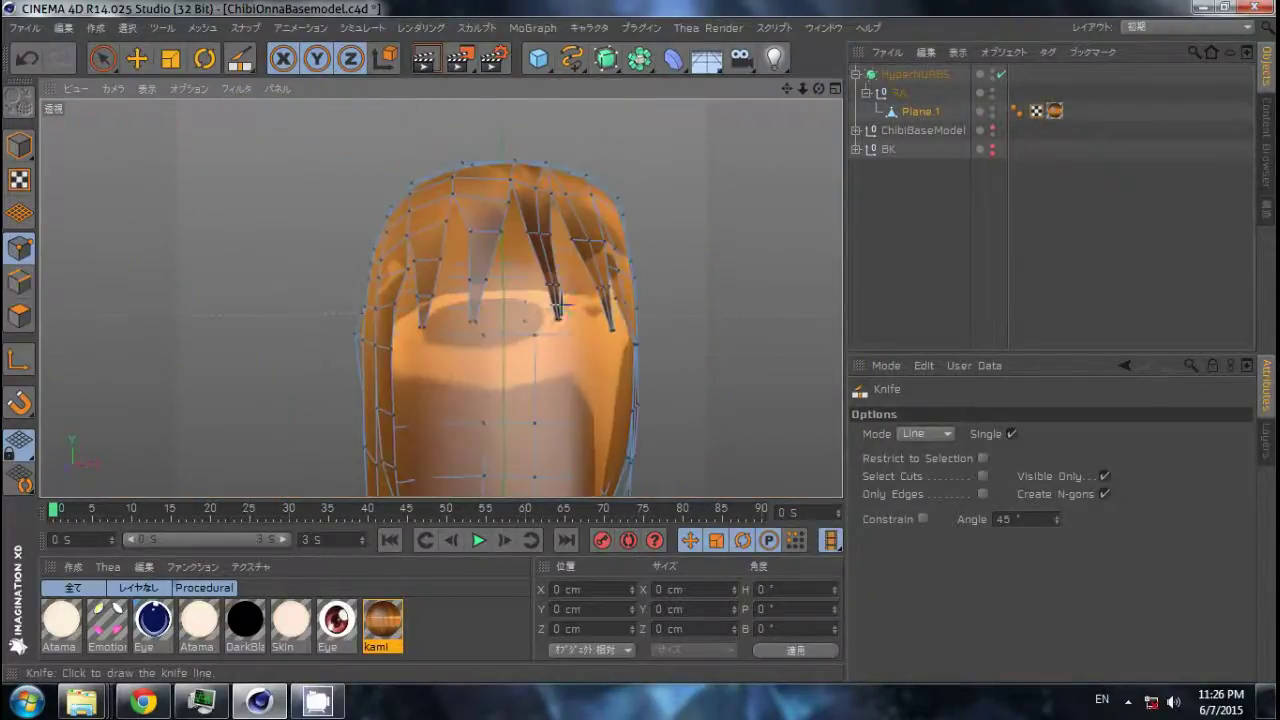
scroll(631, 423, up, 3)
scroll(631, 423, up, 1)
scroll(505, 204, down, 3)
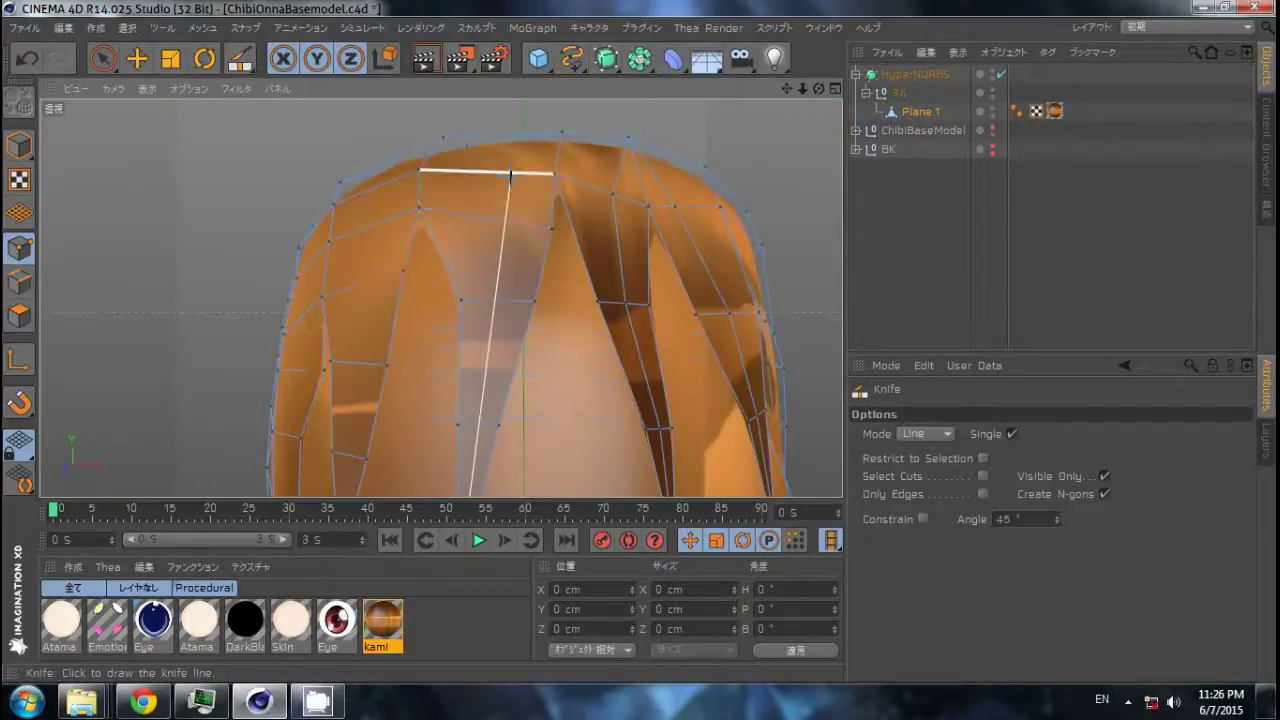
scroll(557, 320, up, 3)
scroll(443, 294, up, 3)
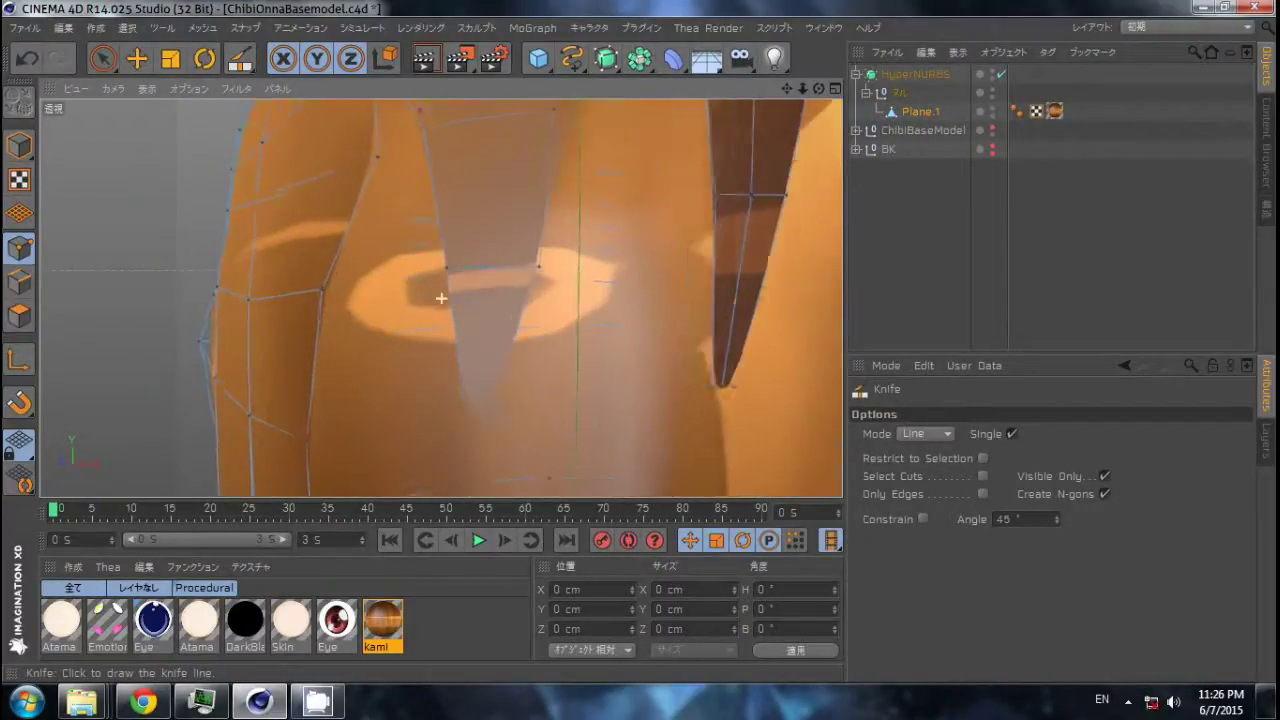
scroll(497, 271, down, 3)
scroll(468, 154, down, 2)
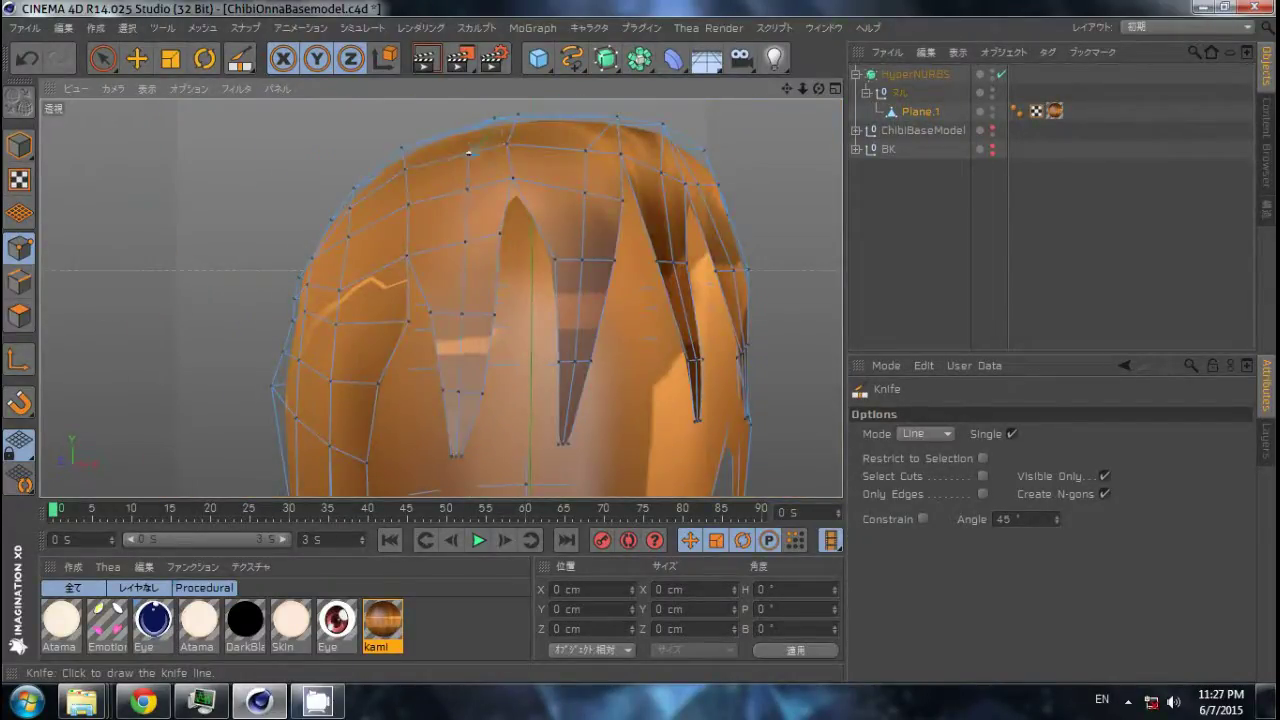
scroll(441, 298, up, 3)
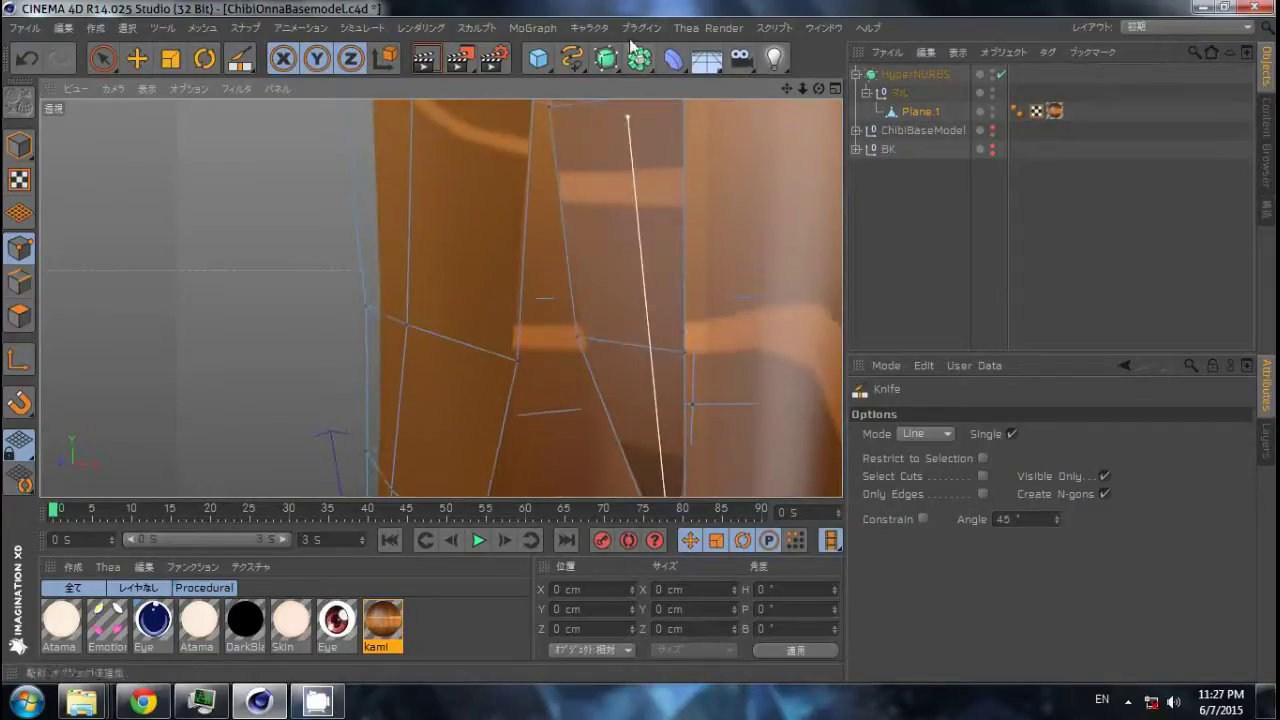
scroll(512, 247, down, 3)
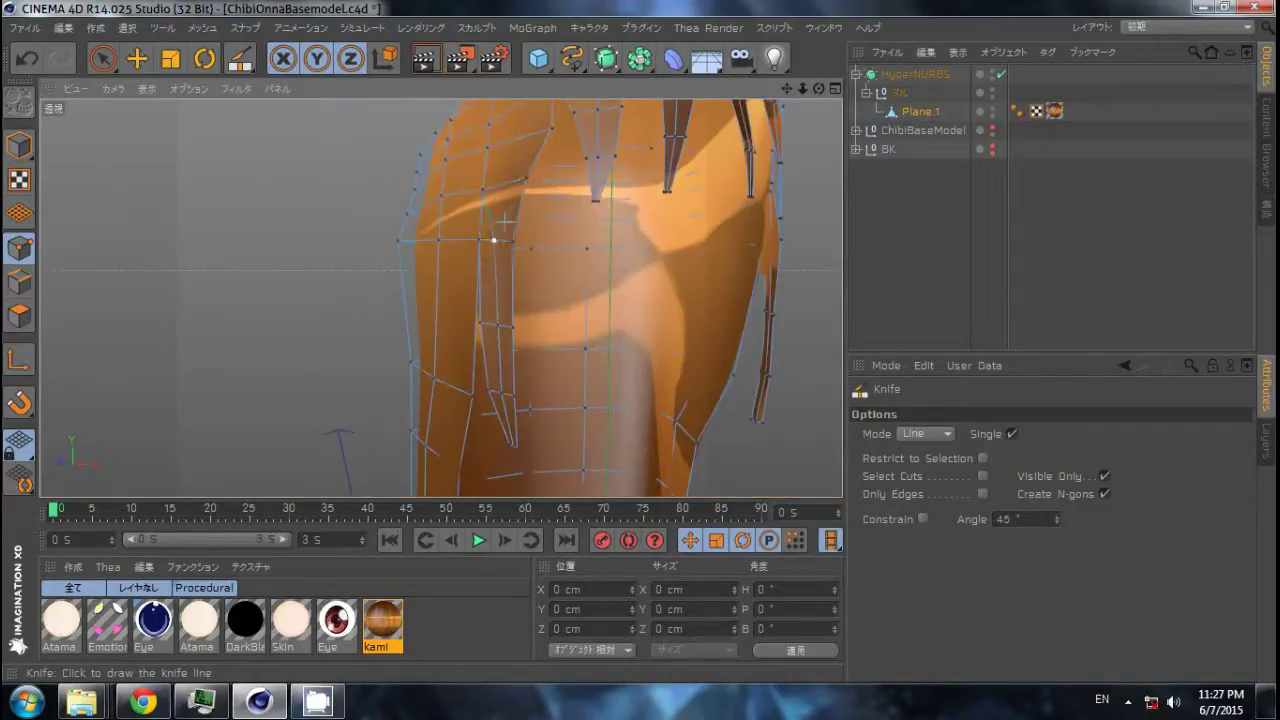
scroll(504, 221, down, 3)
Select a point on a hair spike and pull it upward to reshape the strand.
key(e)
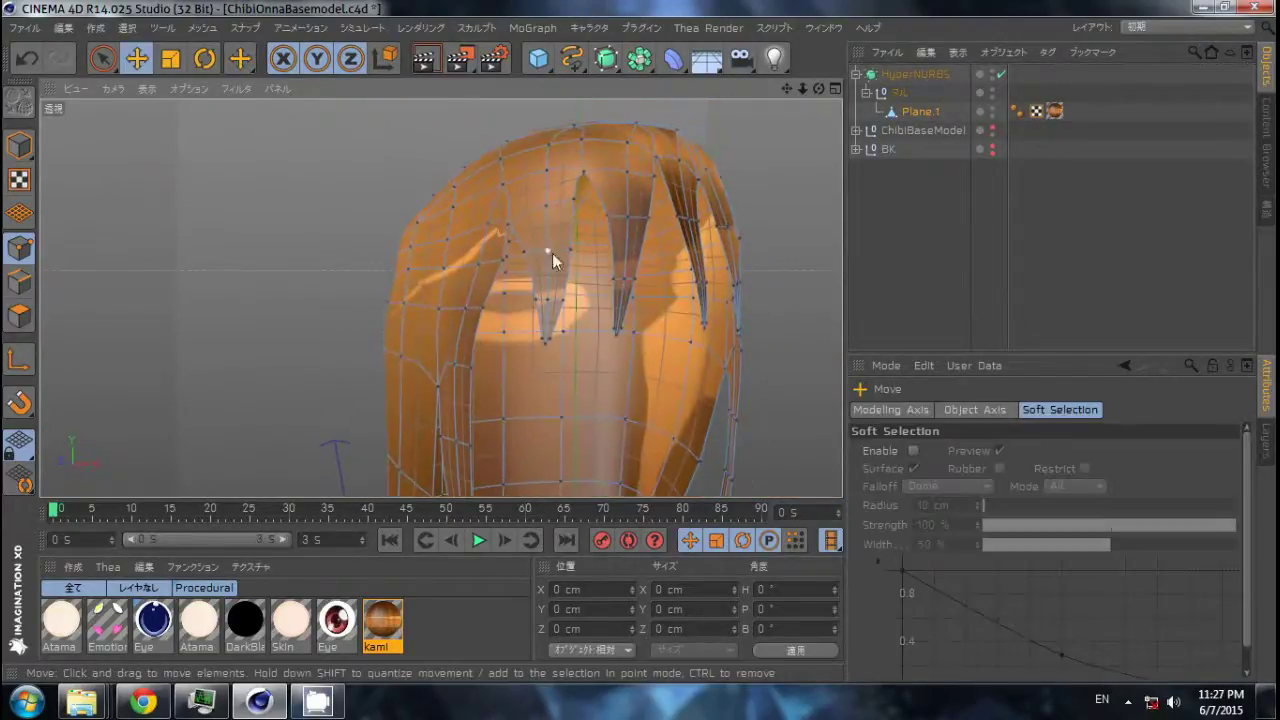
scroll(599, 242, up, 3)
mouse_move(576, 364)
alt+mouse_down()
mouse_move(640, 386)
mouse_move(443, 294)
alt+mouse_up()
key(9)
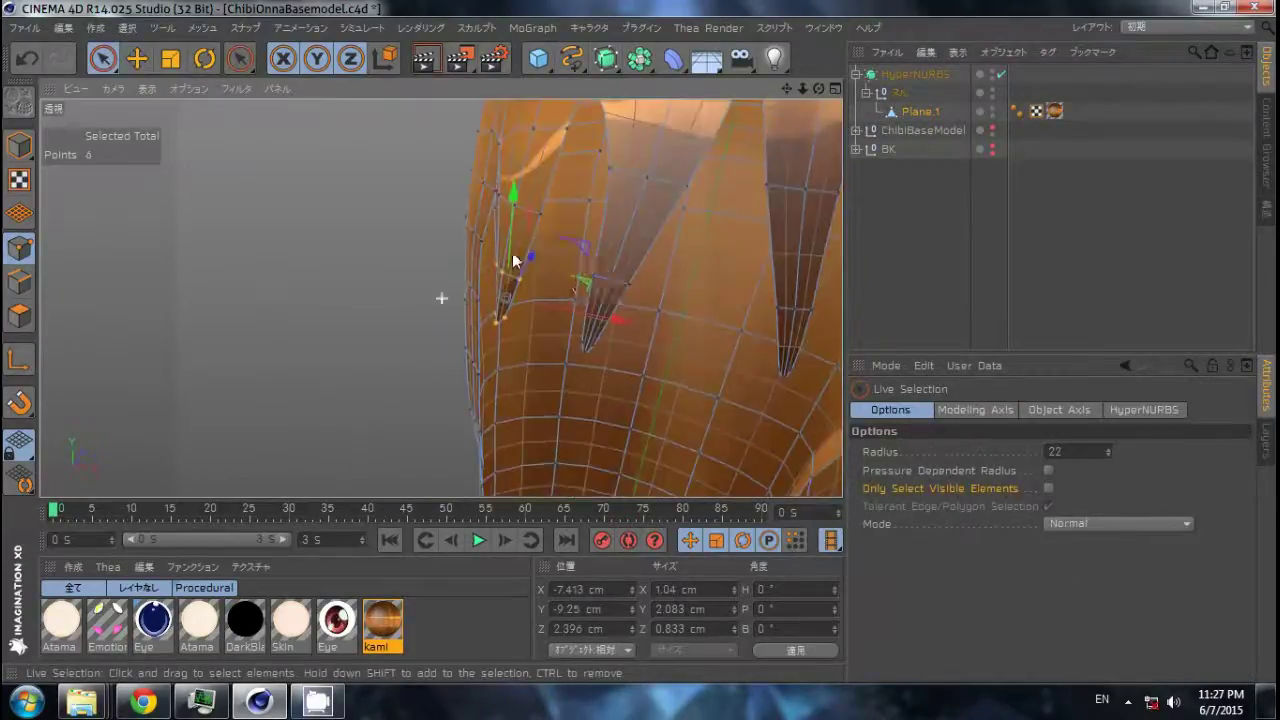
click(594, 288)
key(e)
alt+drag(595, 327, 591, 177)
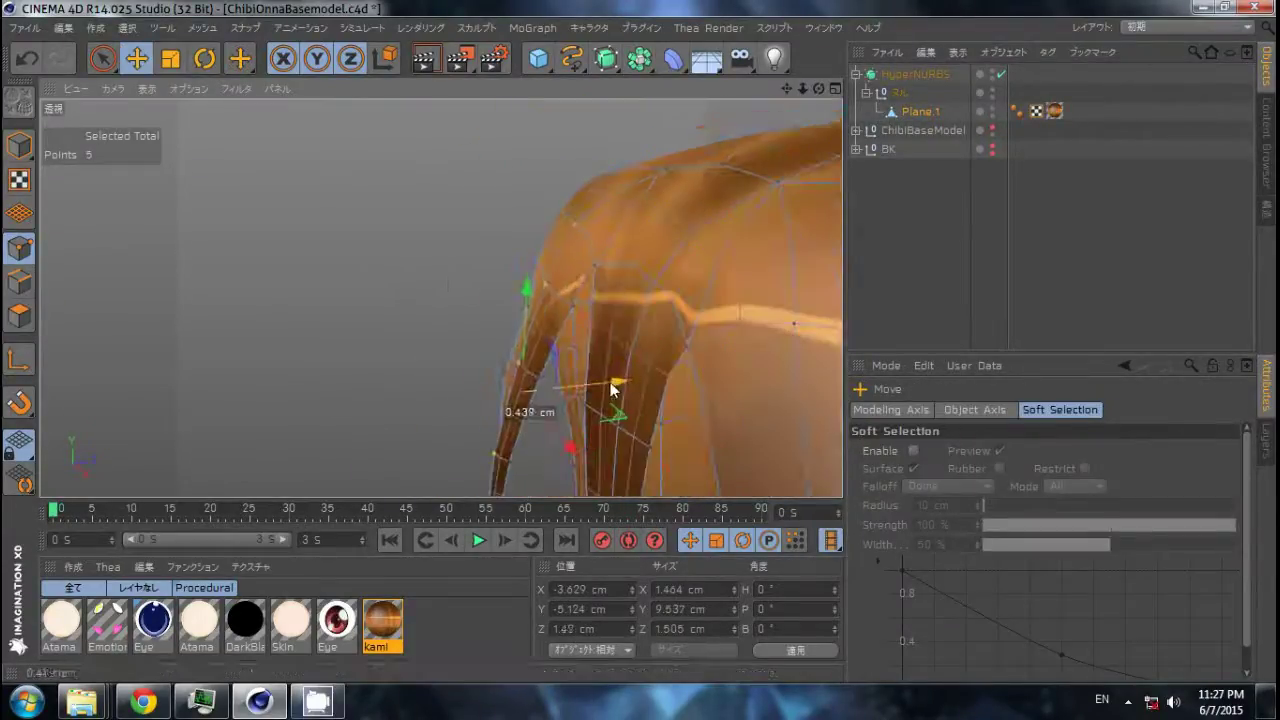
Select points along the strand and move them to sharpen the hair spike.
click(591, 177)
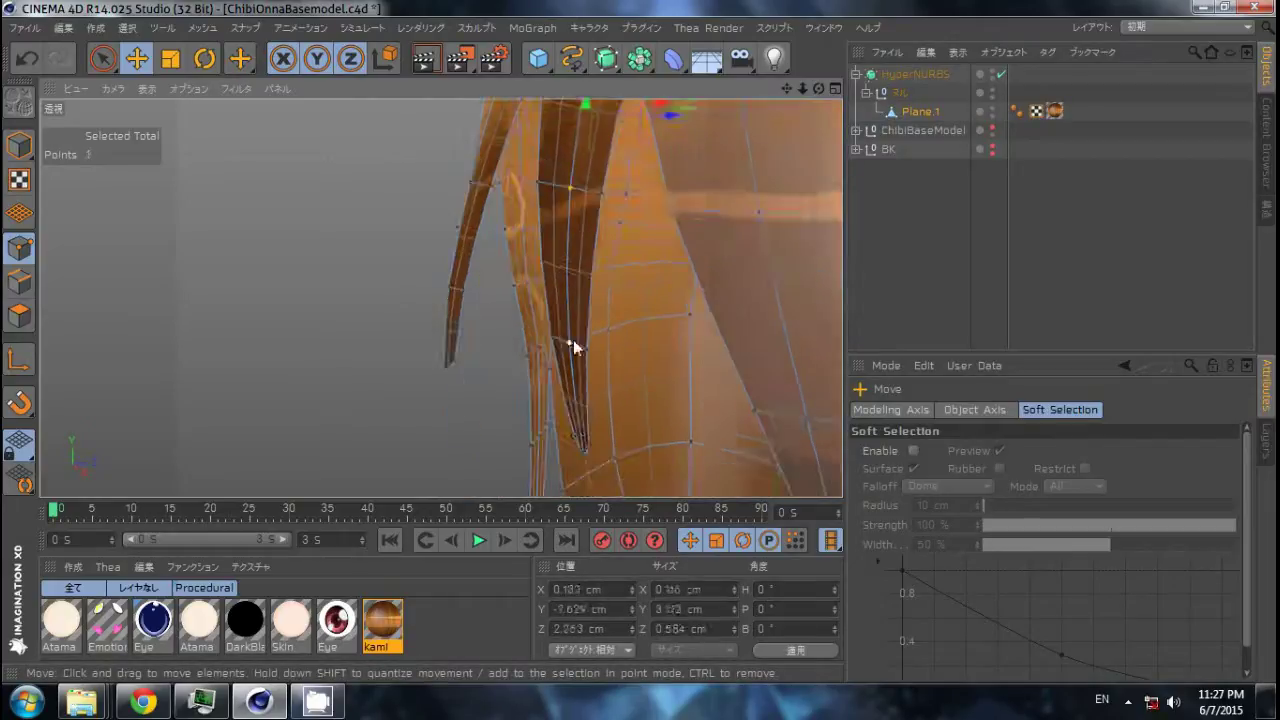
alt+drag(680, 190, 538, 433)
shift+click(650, 266)
click(609, 312)
mouse_move(649, 258)
alt+mouse_down()
mouse_move(609, 312)
mouse_move(670, 281)
alt+mouse_up()
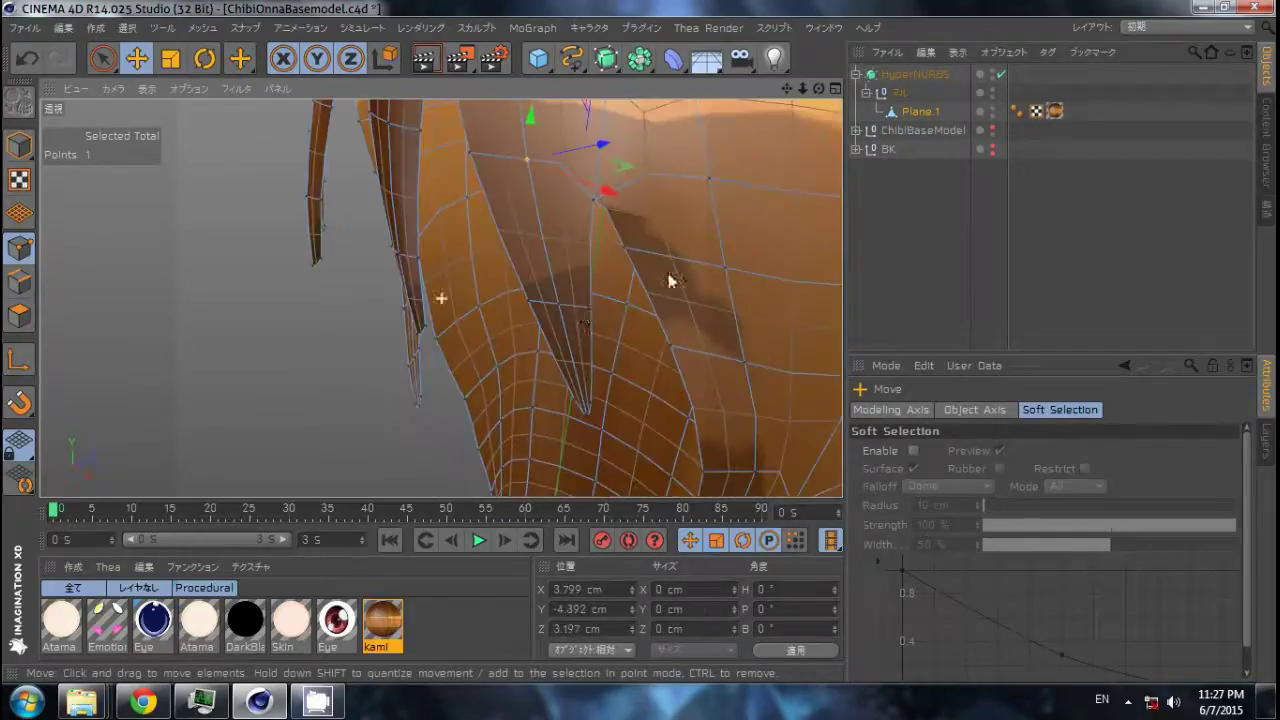
mouse_move(628, 322)
alt+mouse_down()
mouse_move(568, 302)
mouse_move(540, 330)
alt+mouse_up()
shift+click(568, 302)
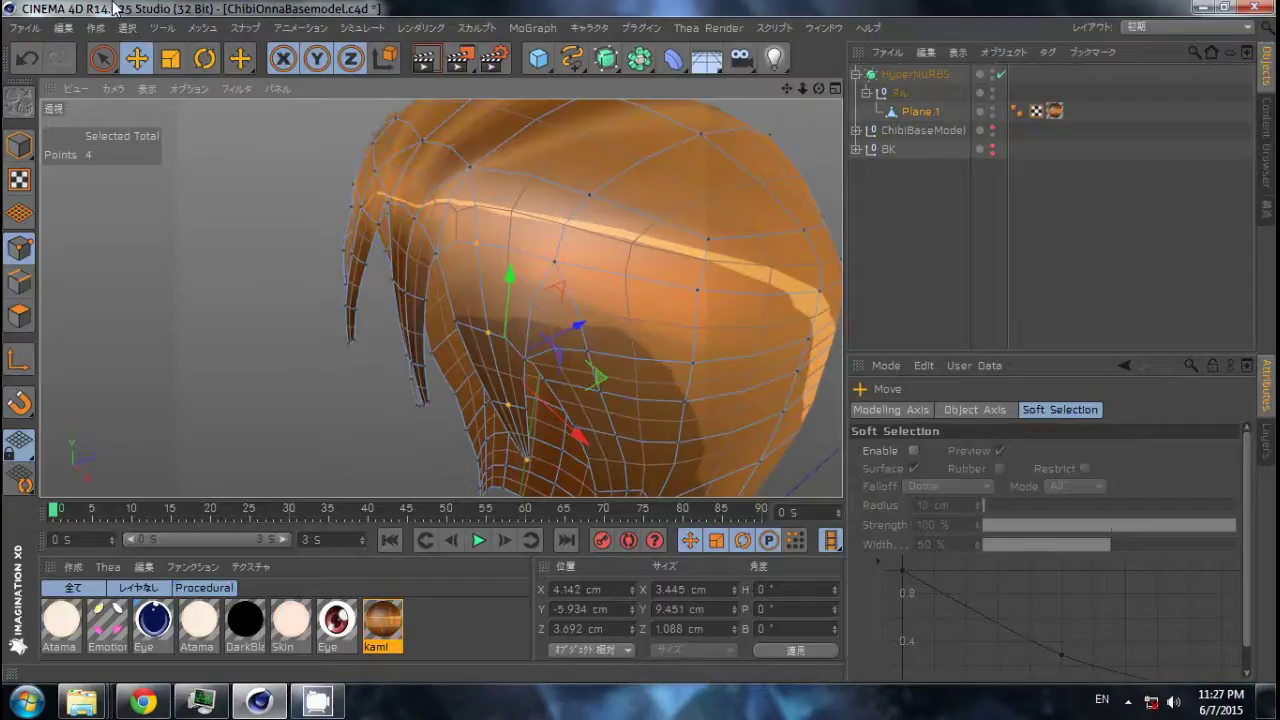
From the underside, select more hair points along the fringe edge for moving.
mouse_move(568, 437)
alt+mouse_down()
mouse_move(346, 312)
mouse_move(500, 240)
alt+mouse_up()
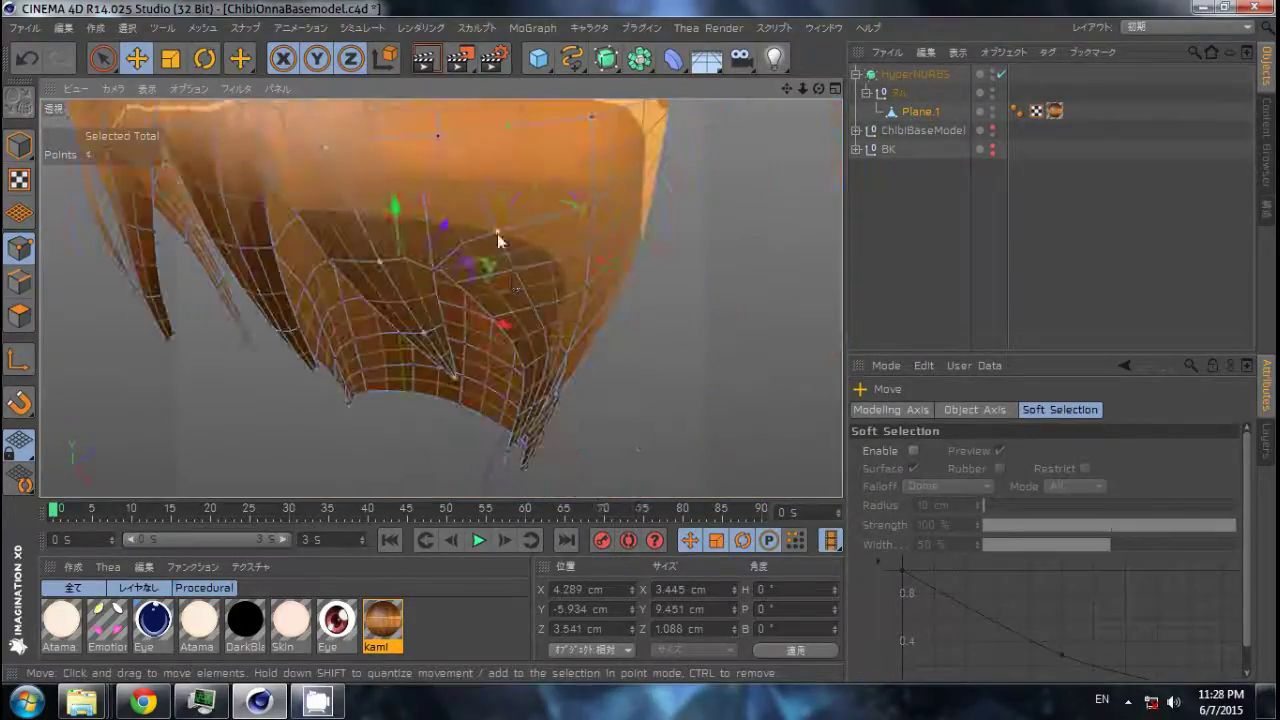
shift+click(487, 327)
mouse_move(541, 343)
alt+mouse_down()
mouse_move(487, 327)
mouse_move(490, 379)
mouse_move(651, 329)
mouse_move(527, 315)
mouse_move(571, 405)
mouse_move(408, 370)
alt+mouse_up()
ctrl+click(490, 379)
shift+click(320, 290)
key(space)
mouse_move(320, 290)
alt+mouse_down()
mouse_move(386, 451)
mouse_move(437, 260)
mouse_move(551, 314)
mouse_move(516, 302)
mouse_move(308, 313)
alt+mouse_up()
shift+click(386, 451)
key(space)
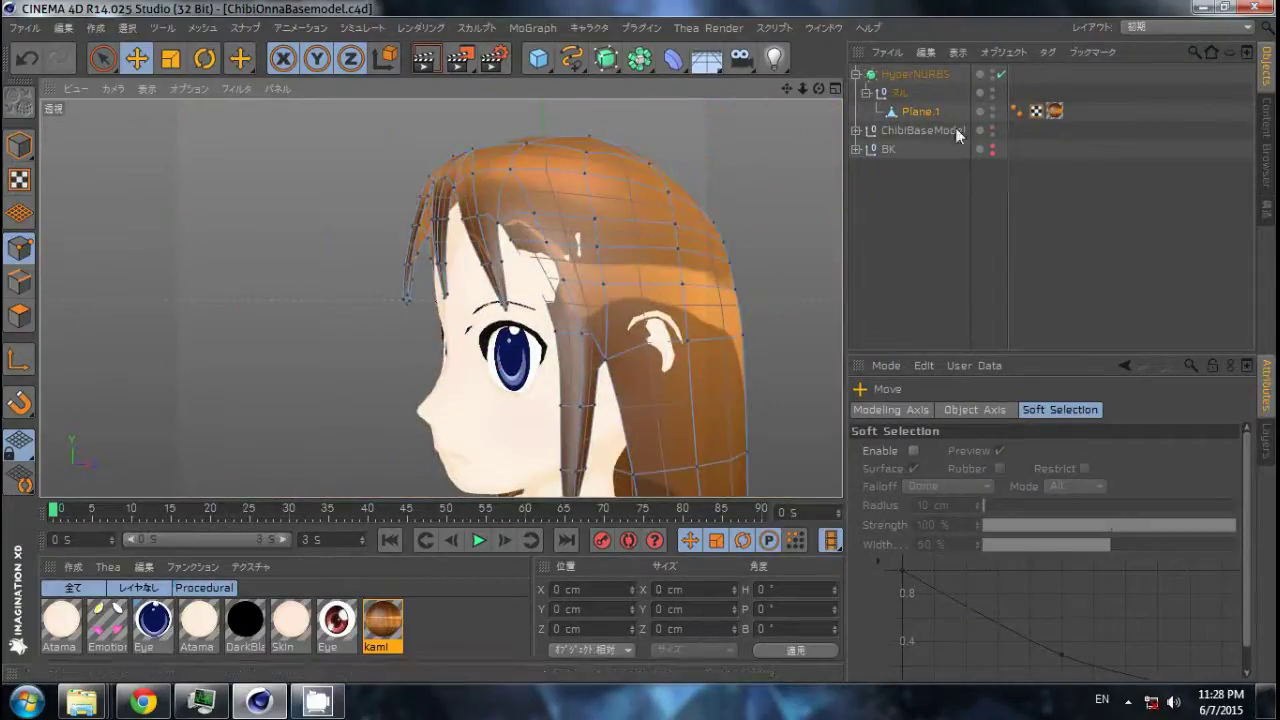
Smear the front fringe strands with the Brush tool in Smear mode at a larger radius.
key(b)
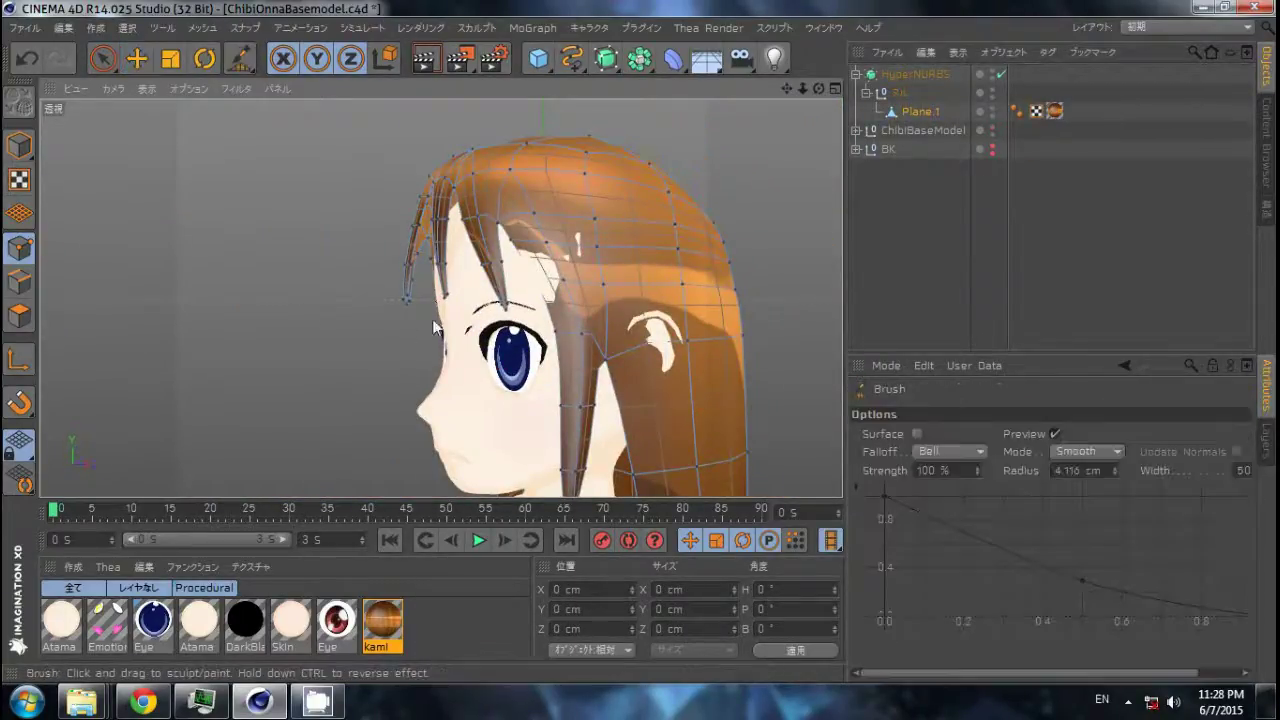
click(1103, 457)
click(1080, 250)
middle_drag(370, 310, 393, 318)
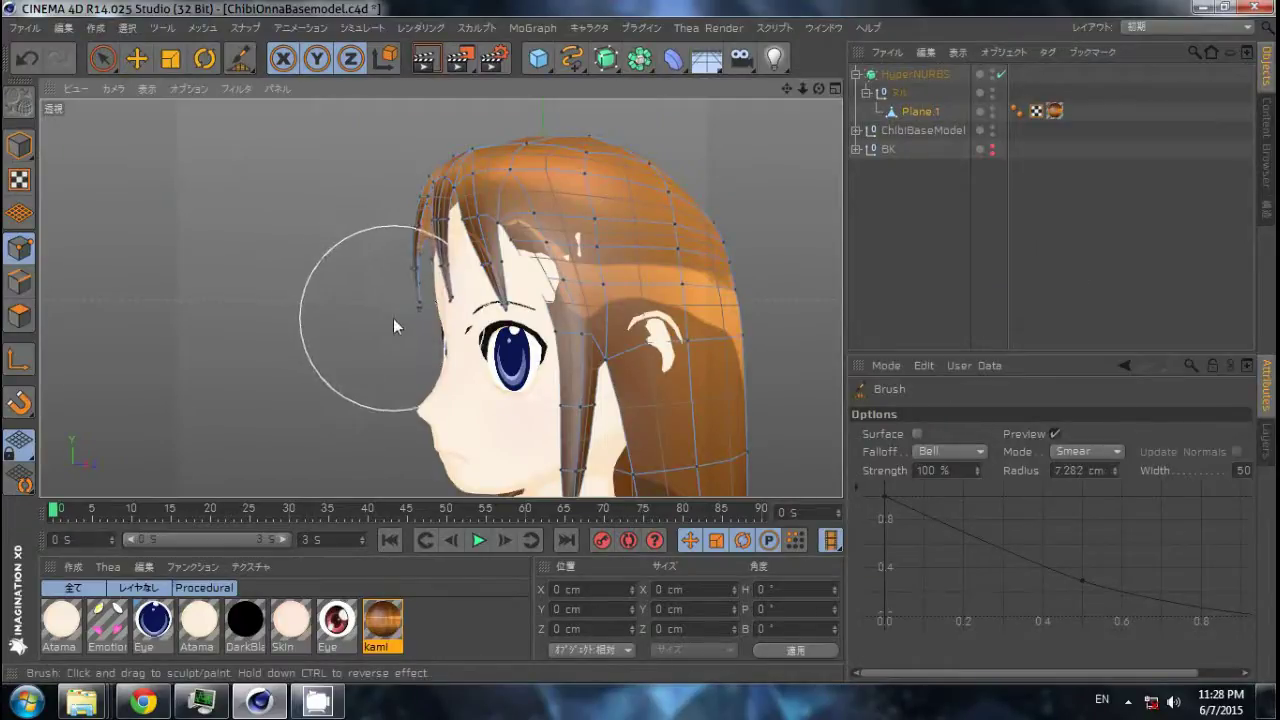
mouse_move(393, 318)
mouse_down()
mouse_move(385, 187)
mouse_move(414, 217)
mouse_move(640, 342)
mouse_up()
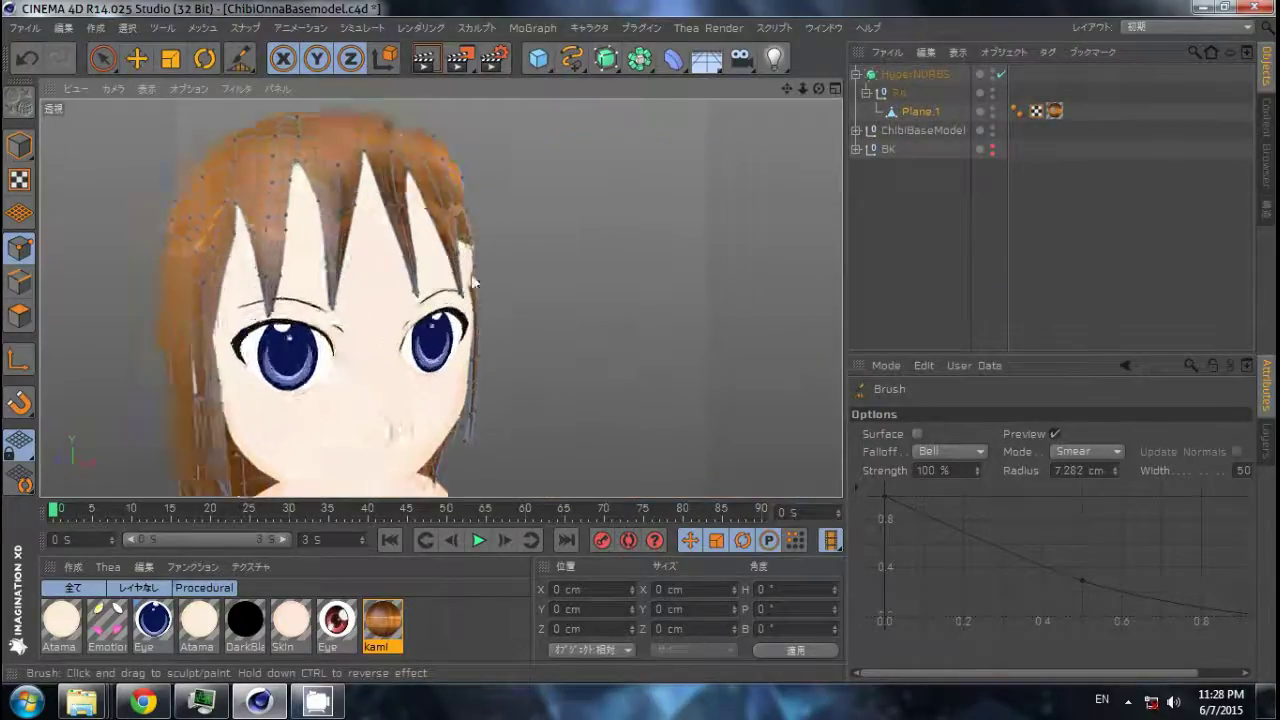
Return to the Move tool and select a single point on the hair mesh.
scroll(614, 248, up, 3)
key(e)
click(614, 248)
mouse_move(614, 248)
alt+mouse_down()
mouse_move(675, 243)
mouse_move(650, 310)
mouse_move(627, 323)
alt+mouse_up()
Compare the hair in the side reference view, four-view layout and shaded perspective.
scroll(630, 320, down, 2)
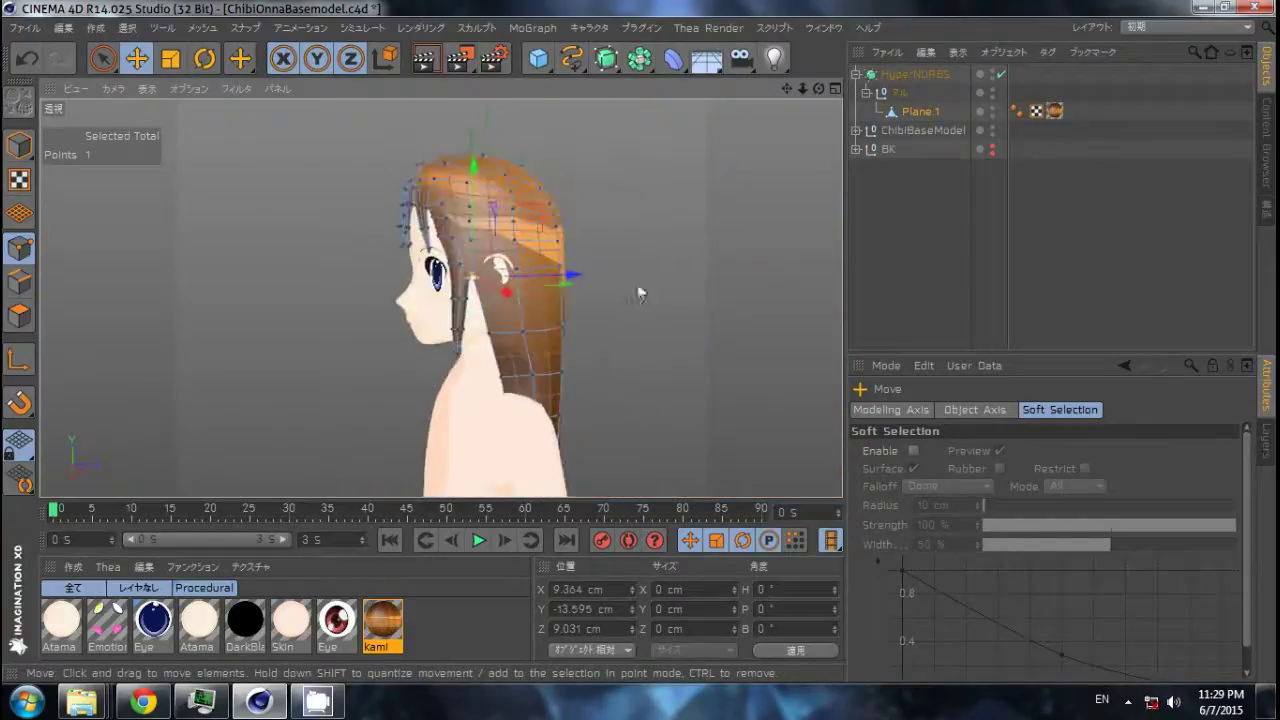
key(F3)
key(9)
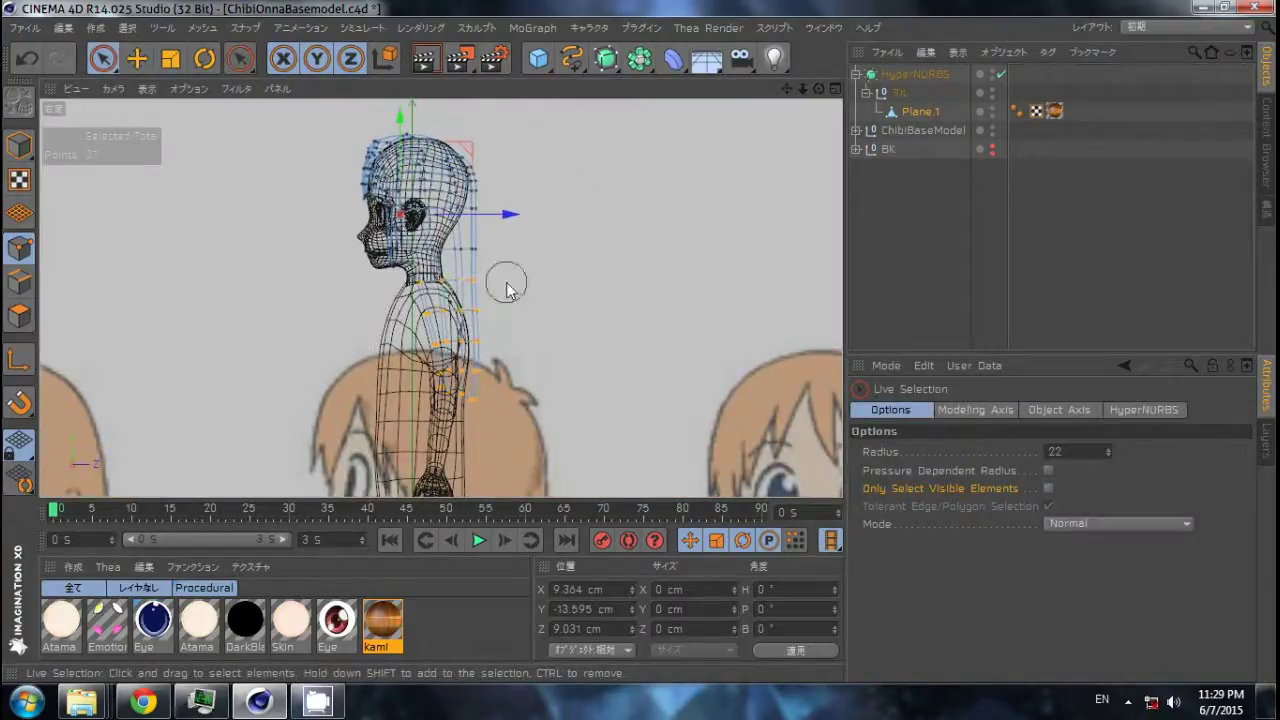
key(F5)
key(F1)
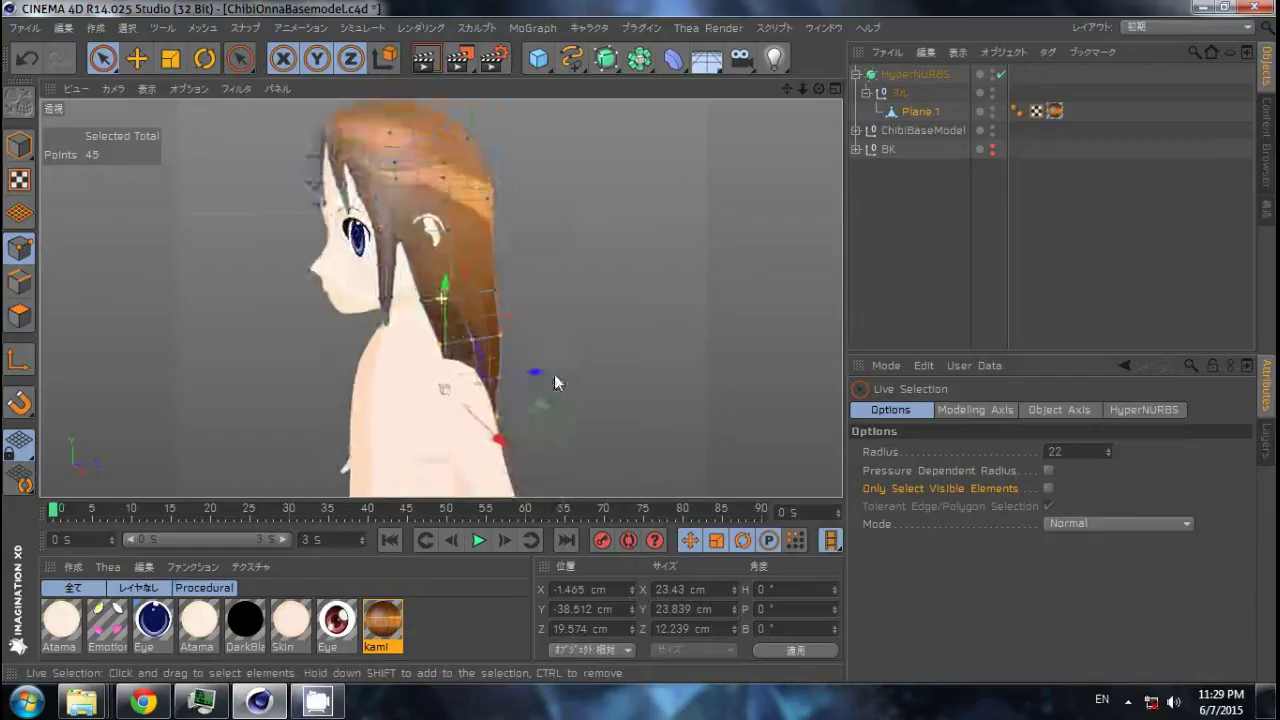
key(F5)
key(F3)
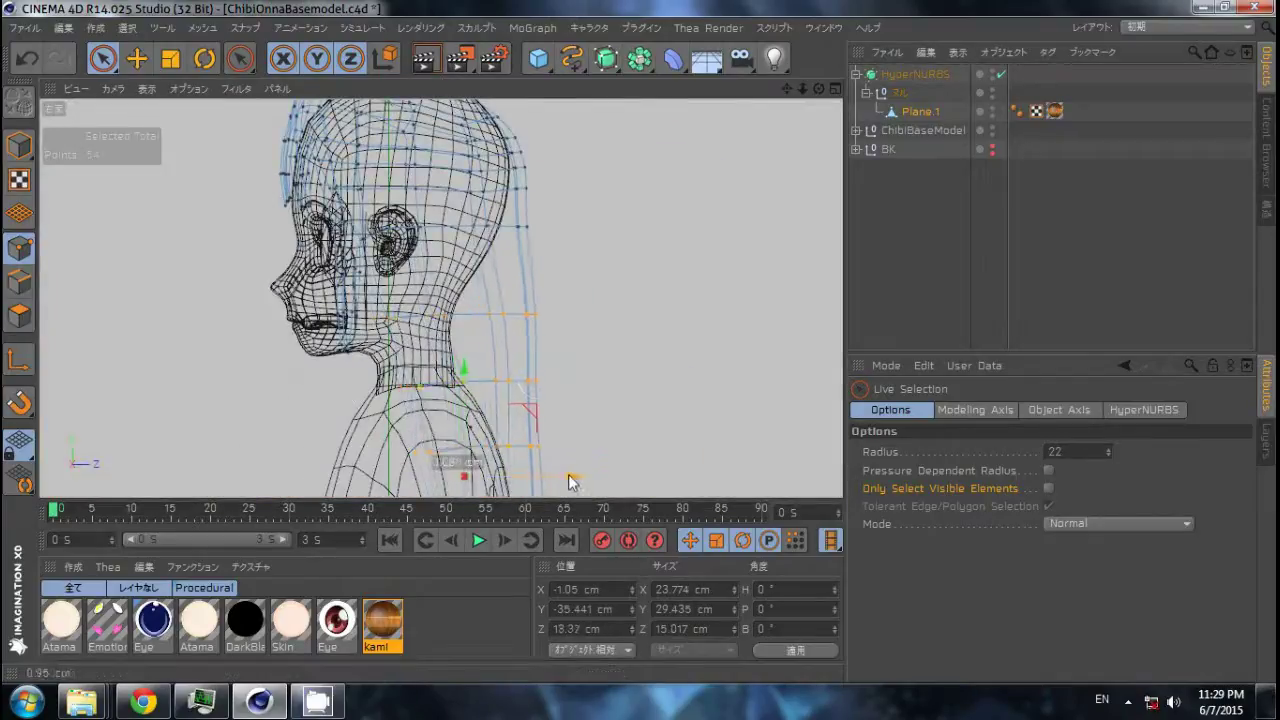
key(F1)
key(F3)
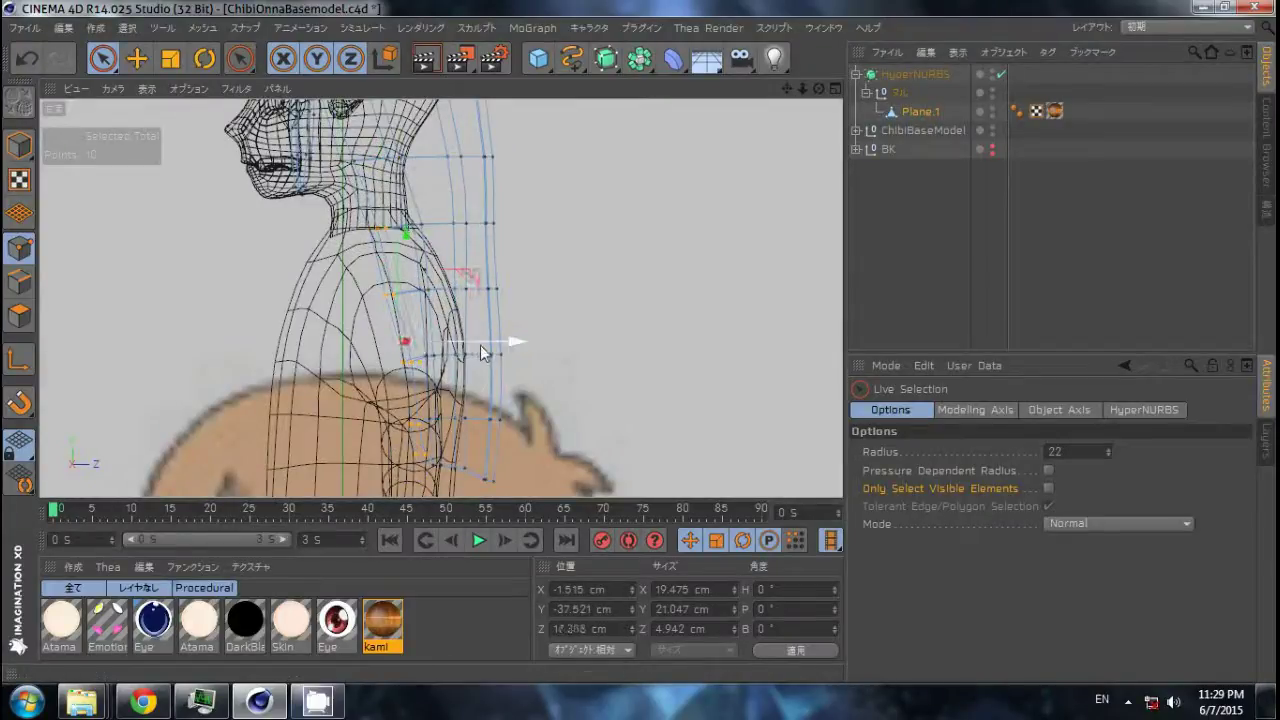
key(F1)
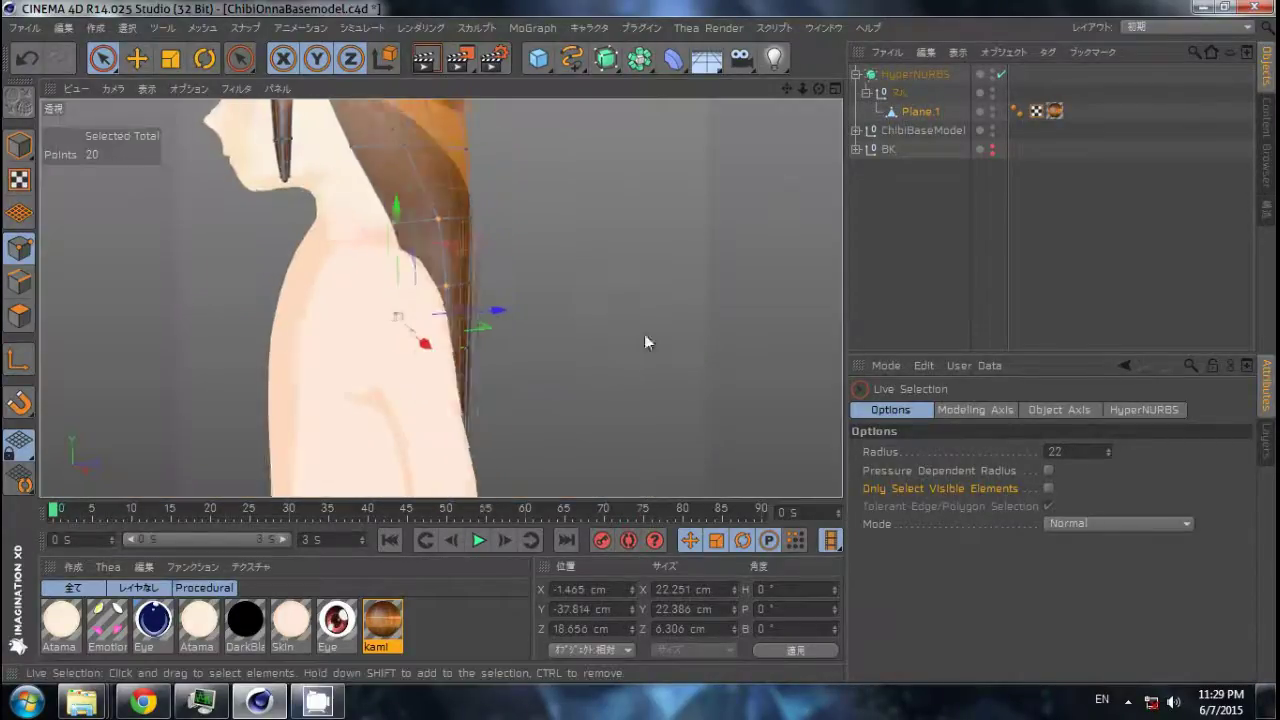
Select points on the hair's side edge and shift them 0.988 cm sideways.
key(e)
click(376, 418)
shift+click(381, 309)
alt+drag(381, 309, 569, 229)
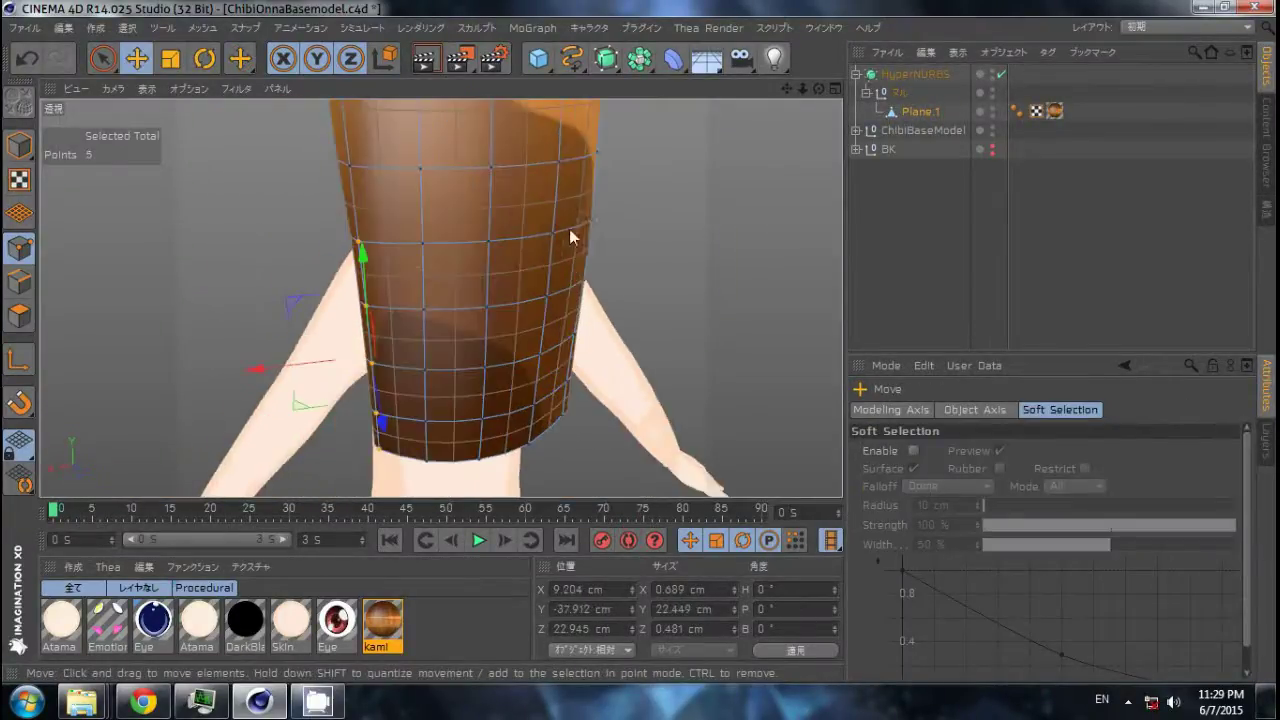
alt+drag(550, 440, 452, 422)
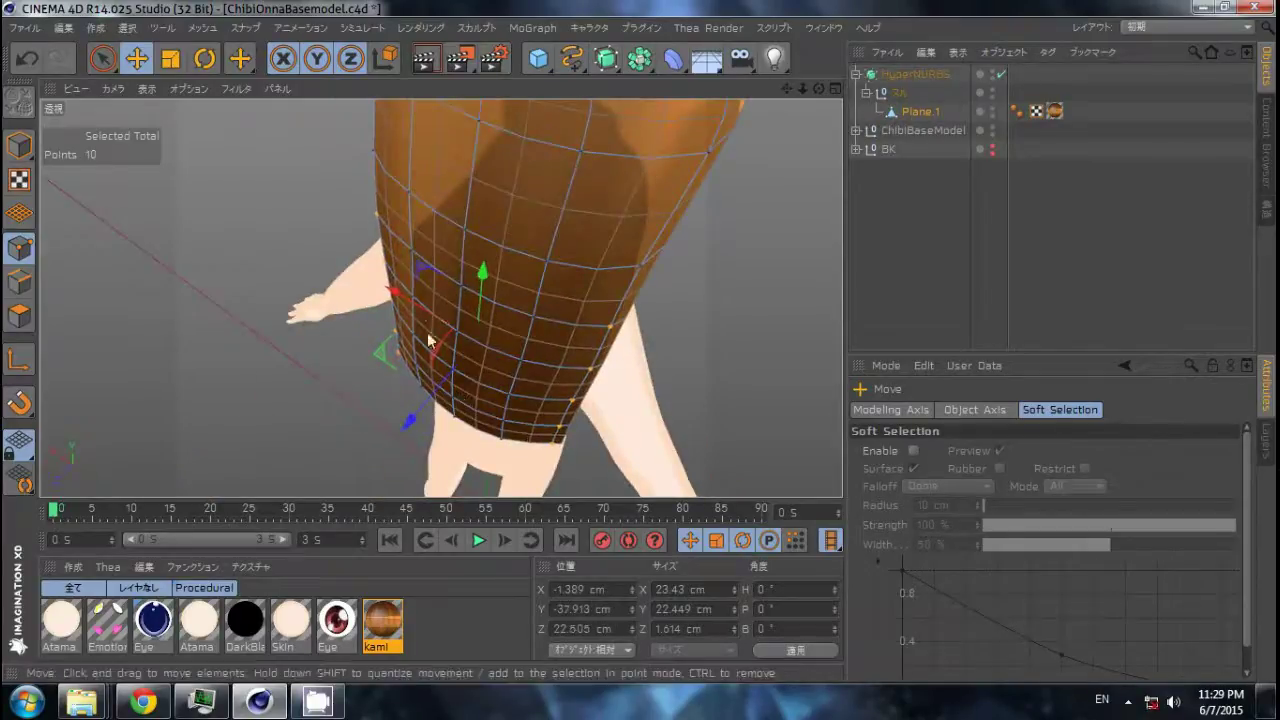
mouse_move(428, 341)
alt+mouse_down()
mouse_move(365, 344)
mouse_move(692, 265)
mouse_move(543, 280)
mouse_move(510, 330)
mouse_move(491, 371)
mouse_move(500, 421)
mouse_move(584, 484)
mouse_move(440, 432)
alt+mouse_up()
shift+click(500, 421)
drag(440, 432, 420, 433)
Inspect the hair from the side, back and ear in the side and perspective views.
alt+drag(510, 224, 537, 277)
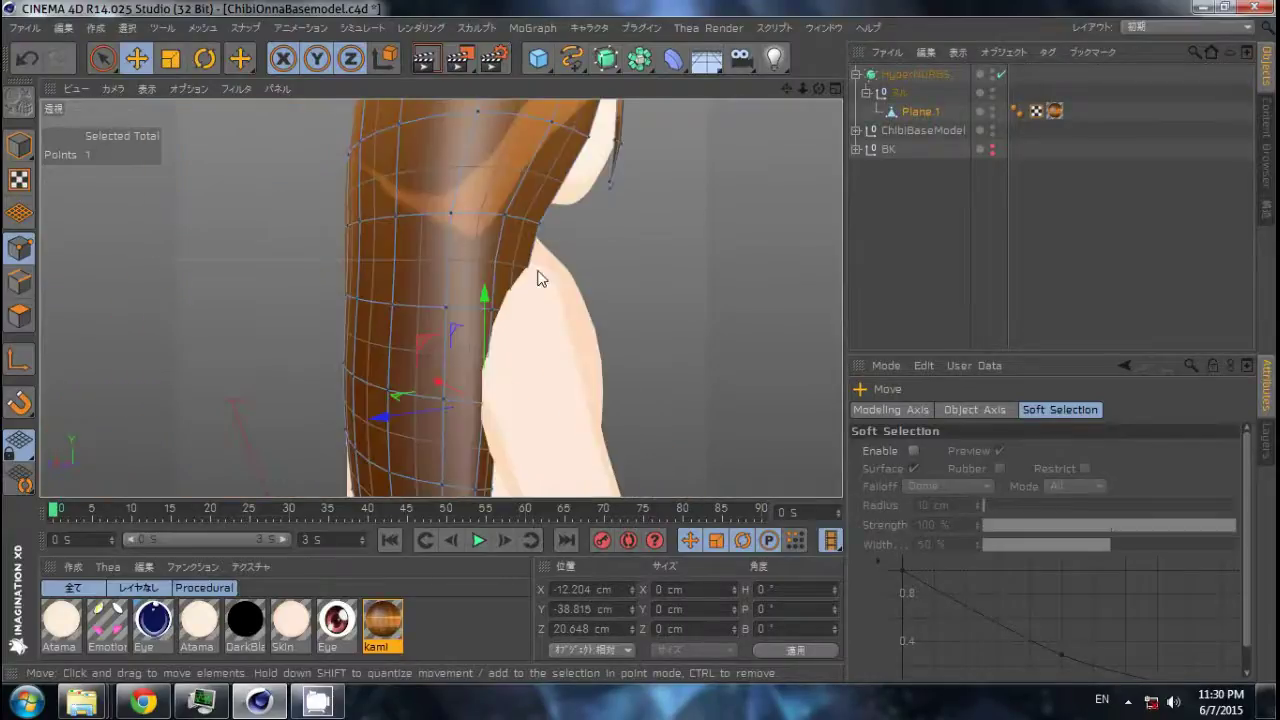
key(F3)
key(space)
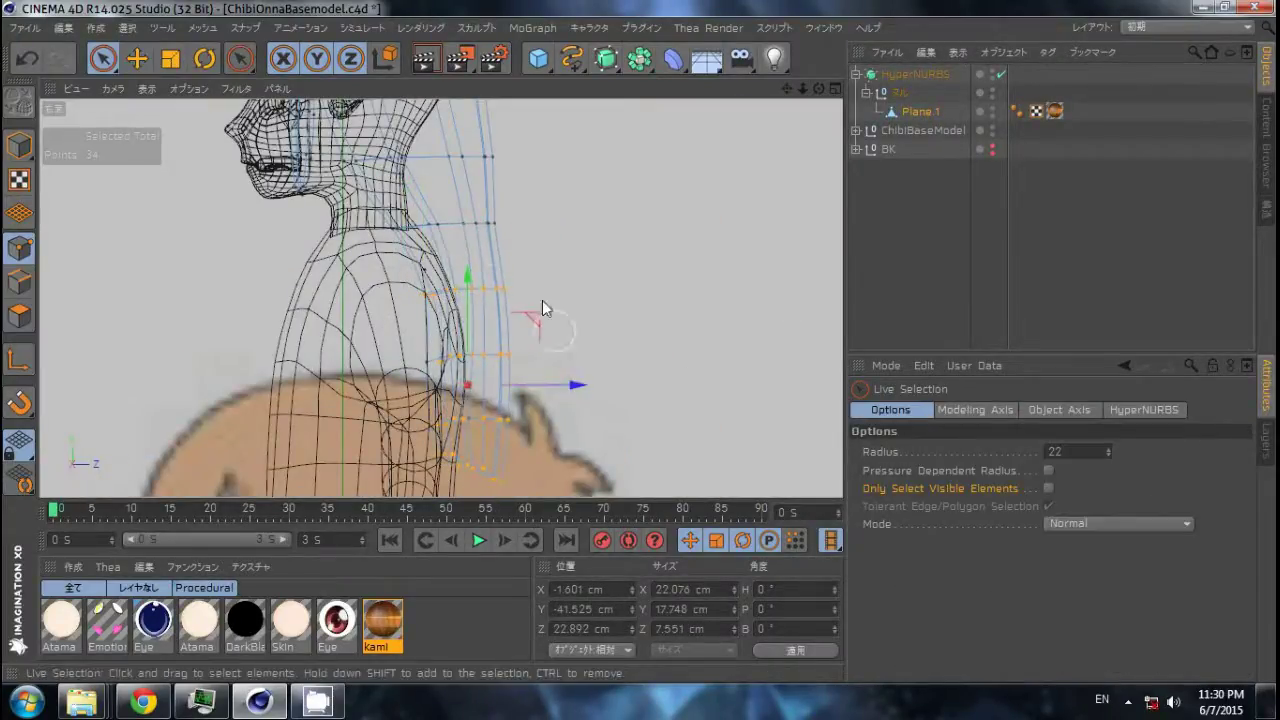
middle_click(538, 238)
middle_click(376, 199)
key(e)
mouse_move(524, 273)
alt+mouse_down()
mouse_move(442, 220)
mouse_move(314, 318)
mouse_move(75, 293)
alt+mouse_up()
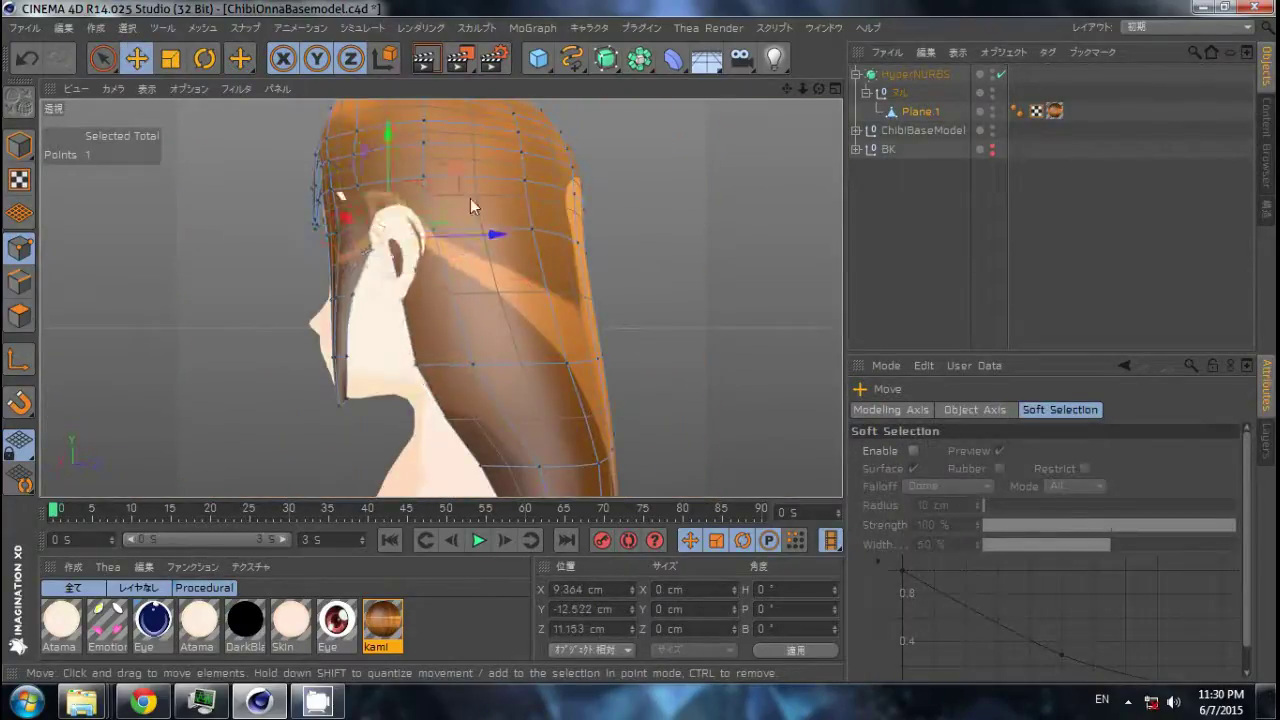
mouse_move(470, 198)
alt+mouse_down()
mouse_move(420, 245)
mouse_move(628, 249)
mouse_move(481, 303)
alt+mouse_up()
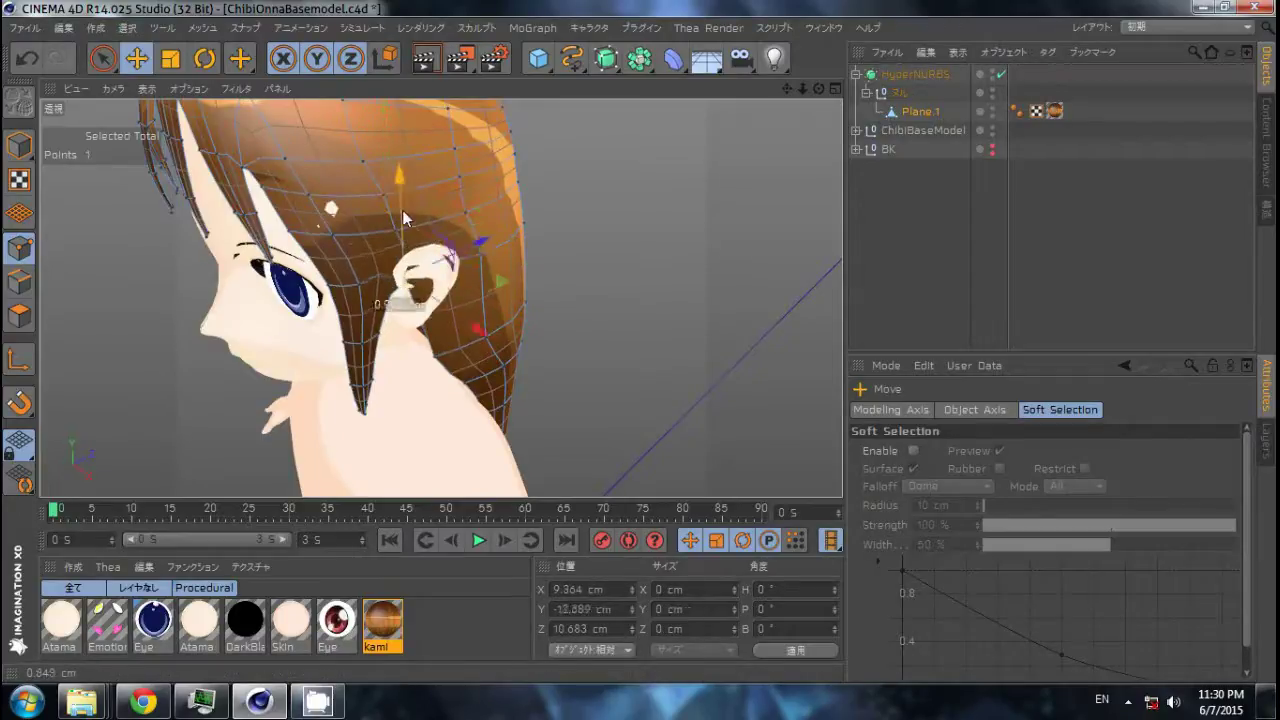
alt+drag(402, 210, 340, 225)
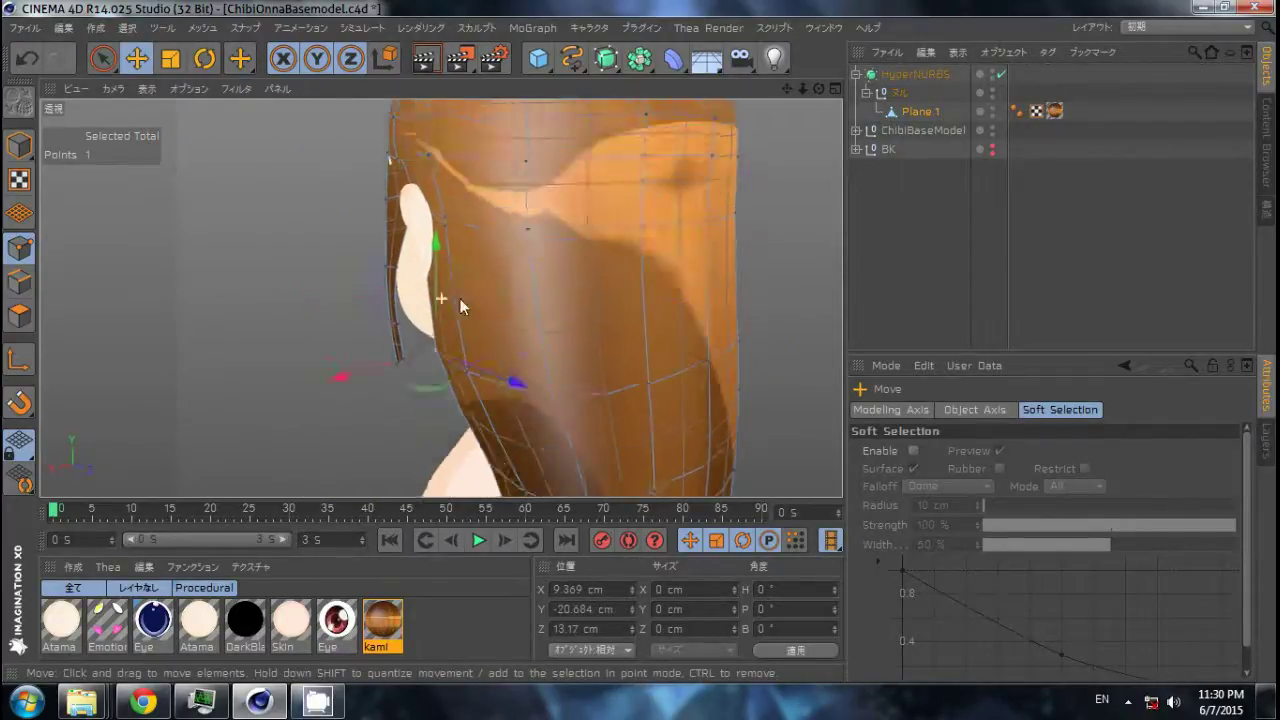
mouse_move(377, 288)
alt+mouse_down()
mouse_move(372, 349)
mouse_move(473, 307)
mouse_move(472, 422)
alt+mouse_up()
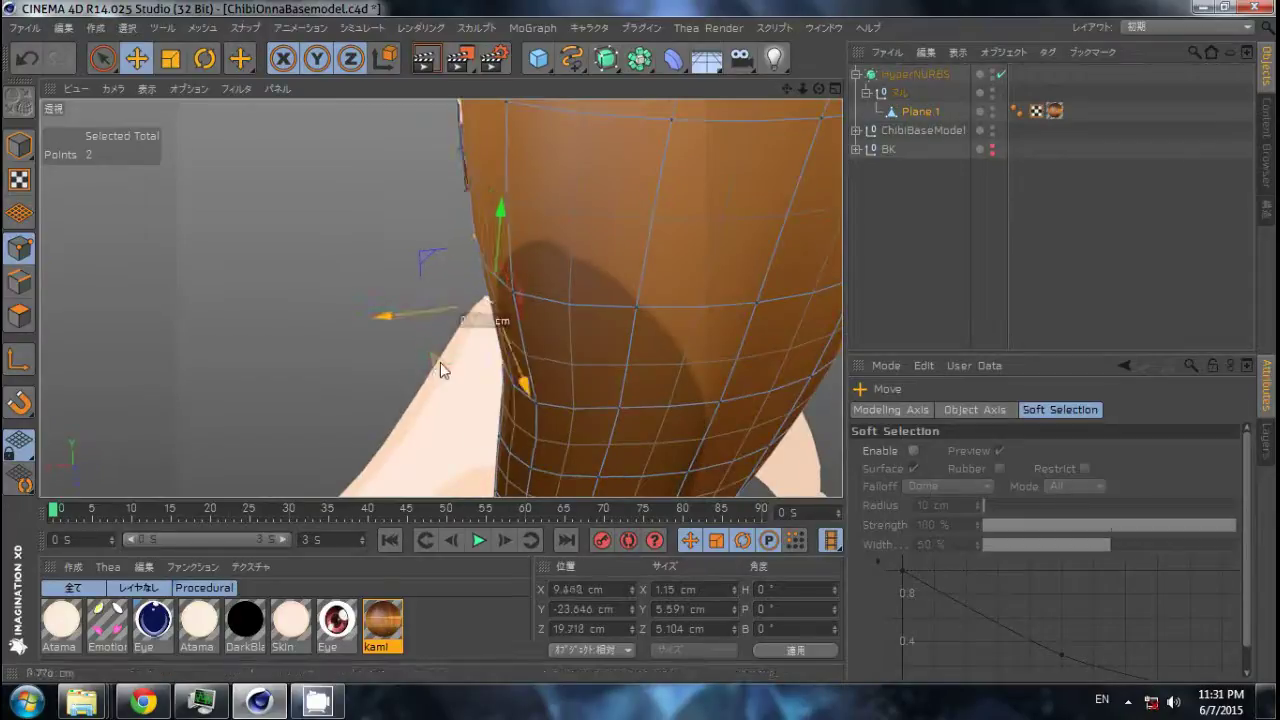
mouse_move(440, 370)
alt+mouse_down()
mouse_move(700, 305)
mouse_move(429, 285)
mouse_move(529, 263)
mouse_move(423, 371)
mouse_move(497, 443)
alt+mouse_up()
Nudge the selected hair point 0.528 cm along X at the back of the hair.
key(r)
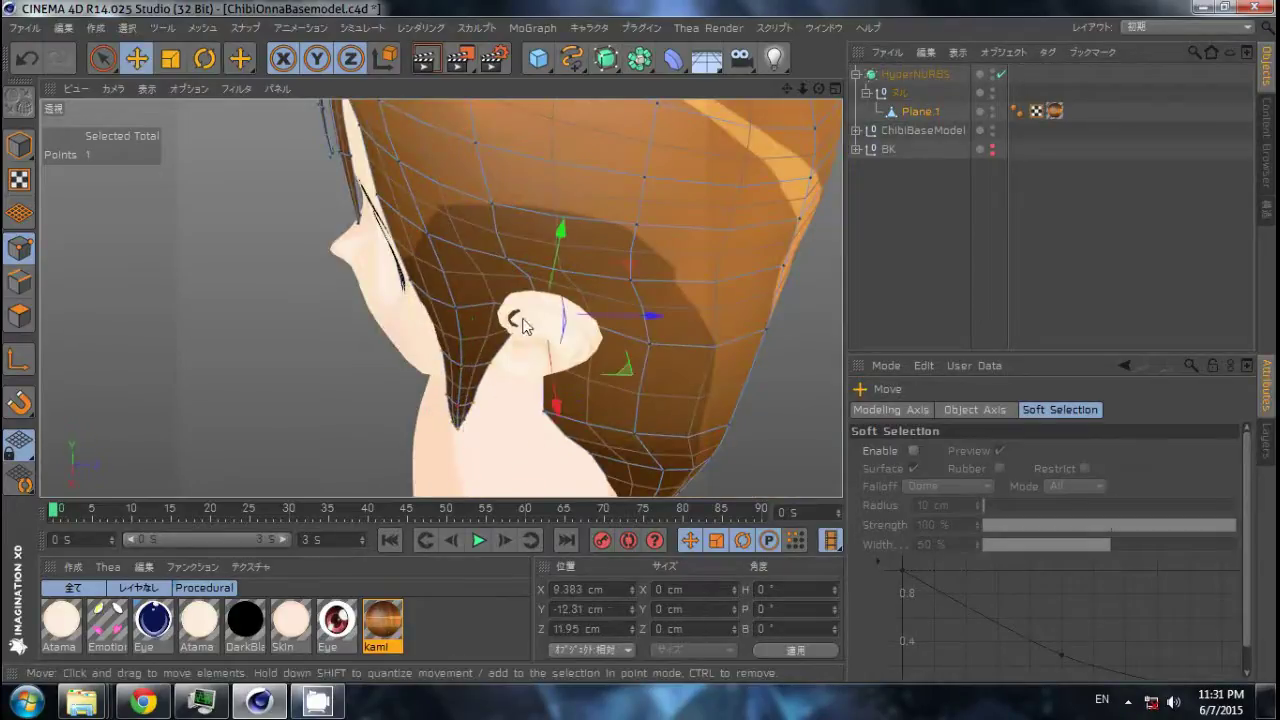
mouse_move(522, 326)
alt+mouse_down()
mouse_move(551, 230)
mouse_move(599, 326)
alt+mouse_up()
alt+drag(603, 388, 777, 277)
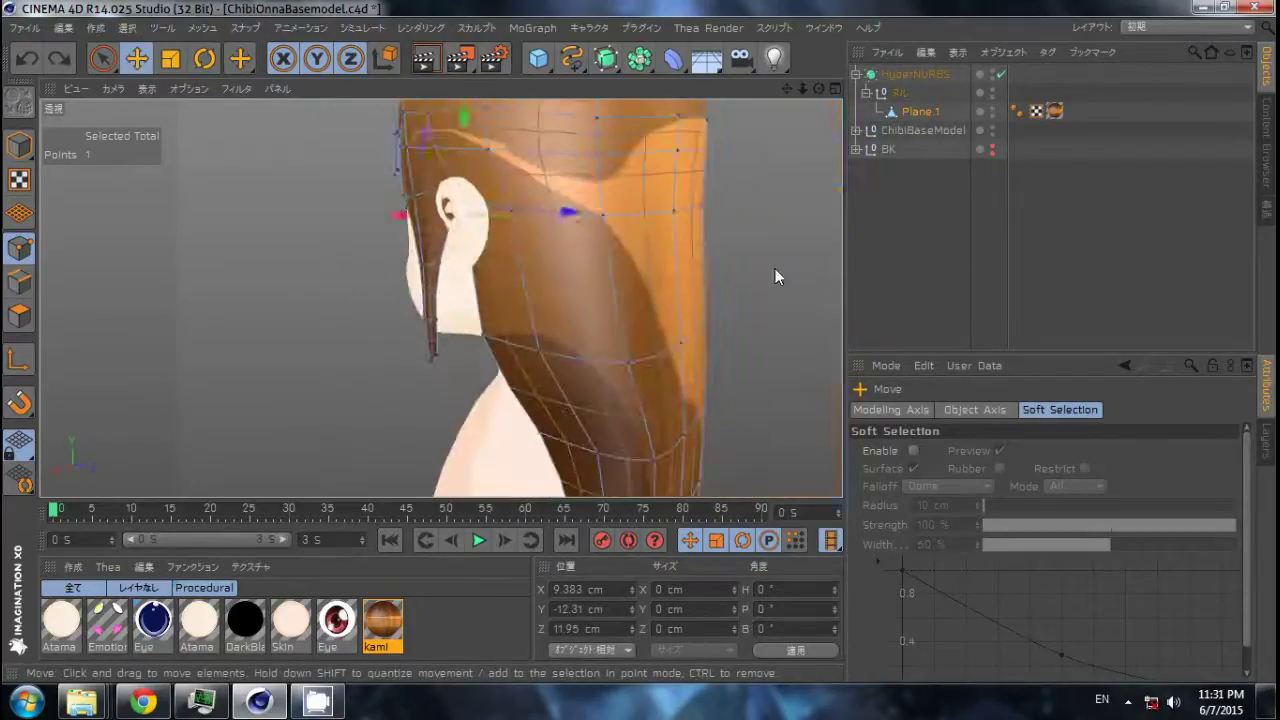
key(k)
key(e)
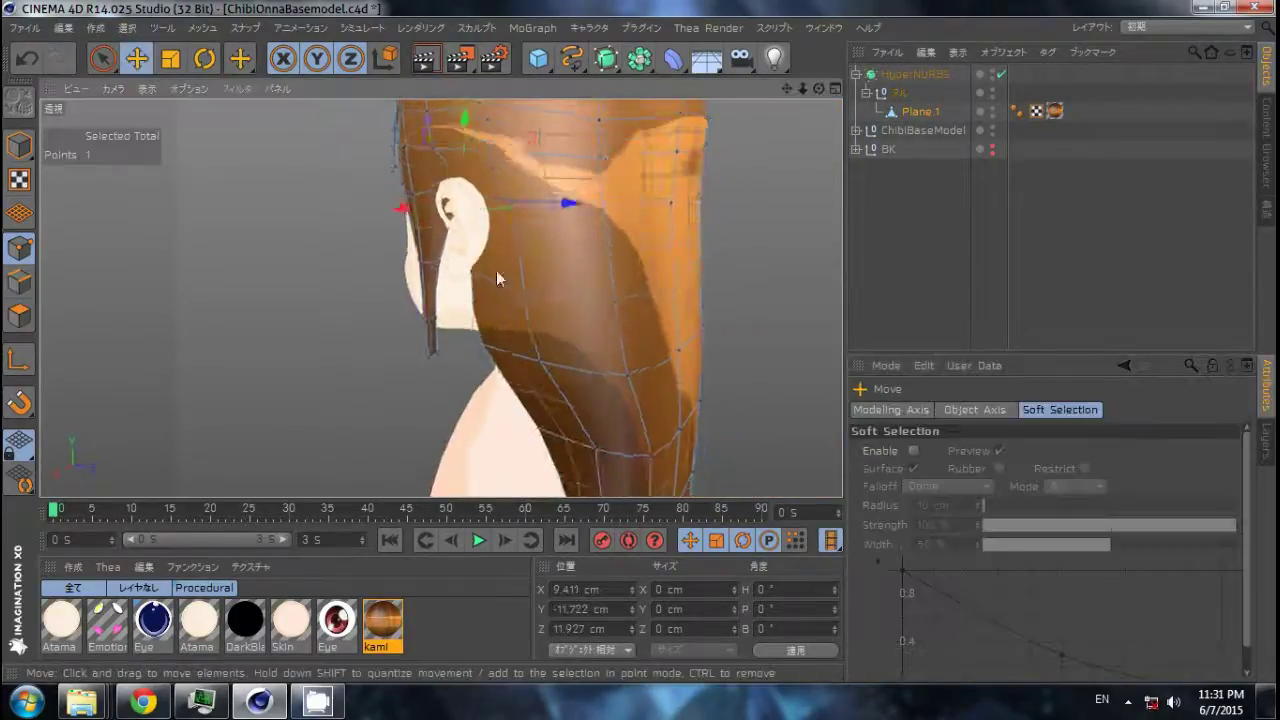
mouse_move(474, 272)
alt+mouse_down()
mouse_move(481, 232)
mouse_move(551, 175)
mouse_move(545, 205)
alt+mouse_up()
Move a lower hair point into place and tuck it slightly inward.
drag(545, 217, 532, 222)
click(492, 293)
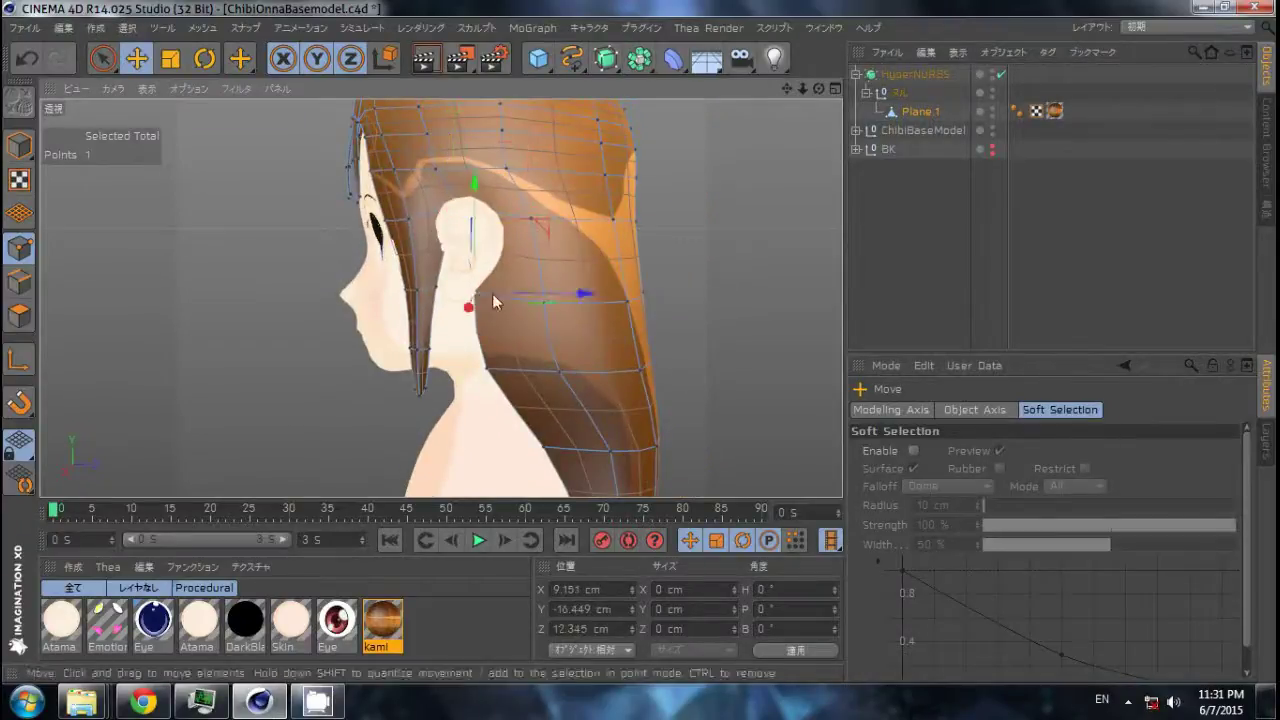
mouse_move(498, 363)
alt+mouse_down()
mouse_move(506, 286)
mouse_move(447, 241)
mouse_move(478, 226)
alt+mouse_up()
mouse_move(478, 226)
alt+mouse_down()
mouse_move(634, 234)
mouse_move(717, 354)
mouse_move(585, 314)
mouse_move(670, 335)
mouse_move(598, 358)
alt+mouse_up()
Select hair points near the ear and lift them upward.
click(295, 255)
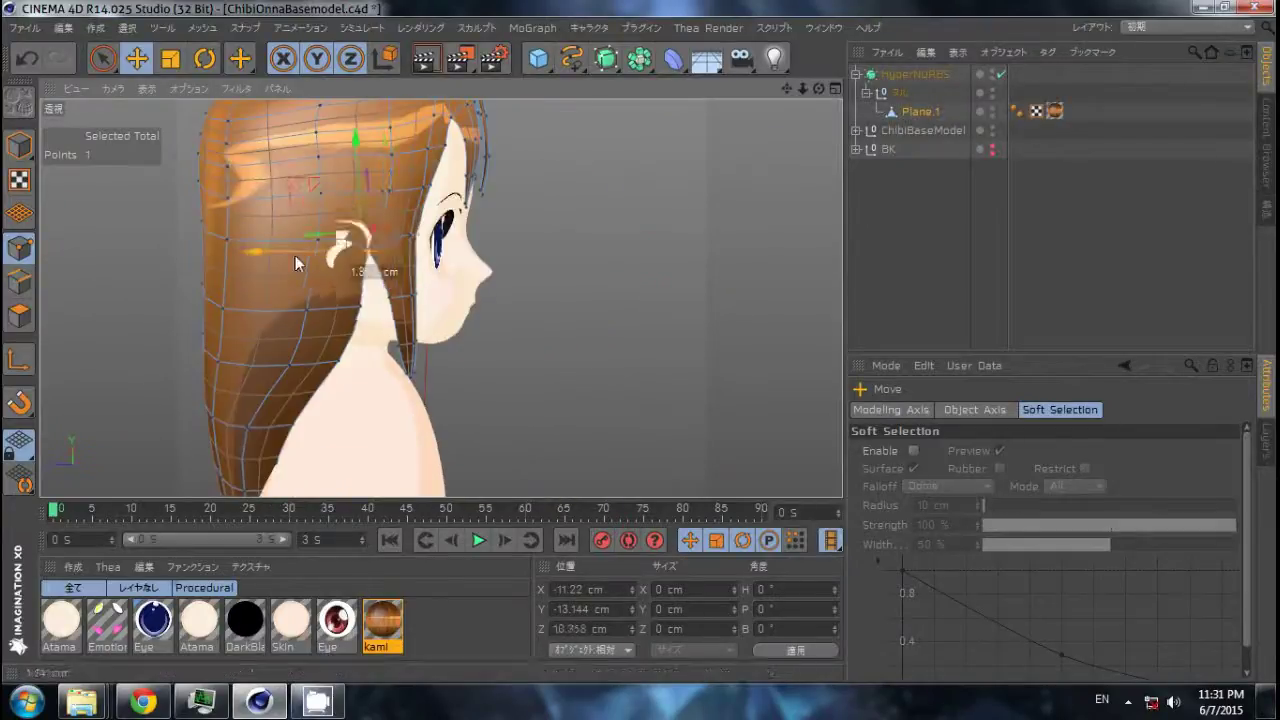
mouse_move(295, 255)
alt+mouse_down()
mouse_move(334, 371)
mouse_move(410, 360)
alt+mouse_up()
shift+click(276, 372)
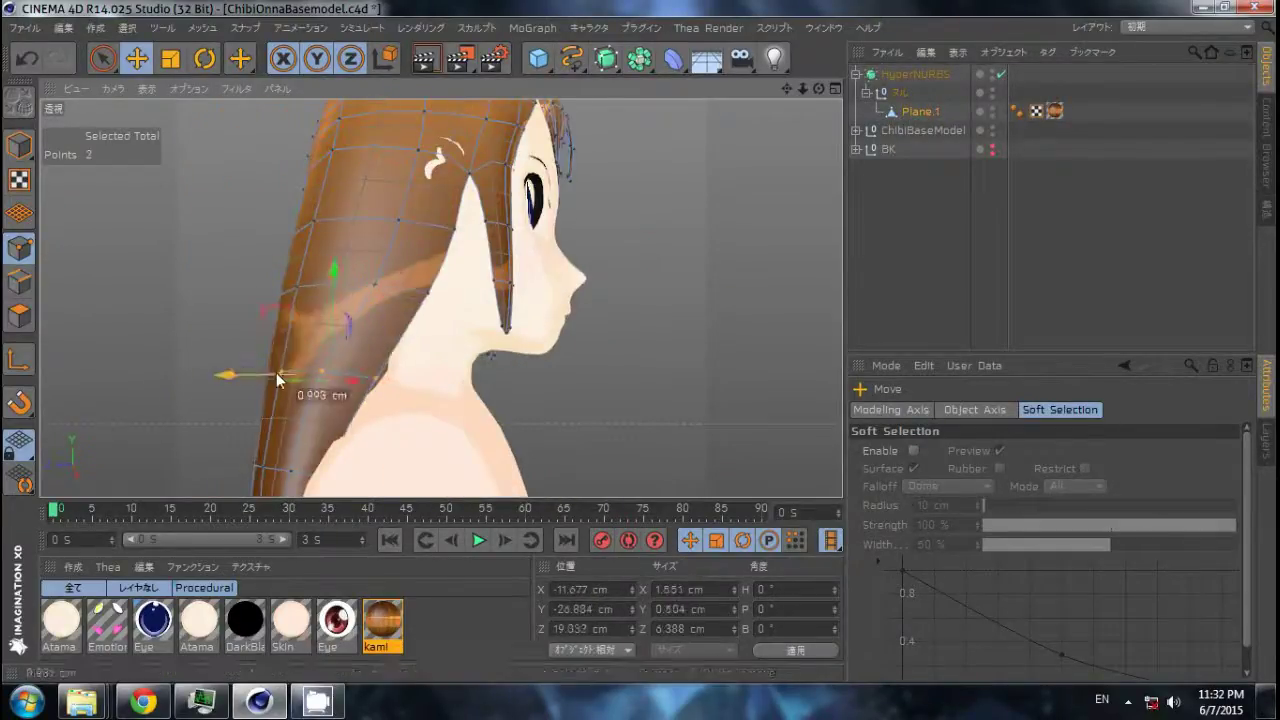
alt+drag(276, 372, 456, 470)
alt+drag(572, 252, 455, 315)
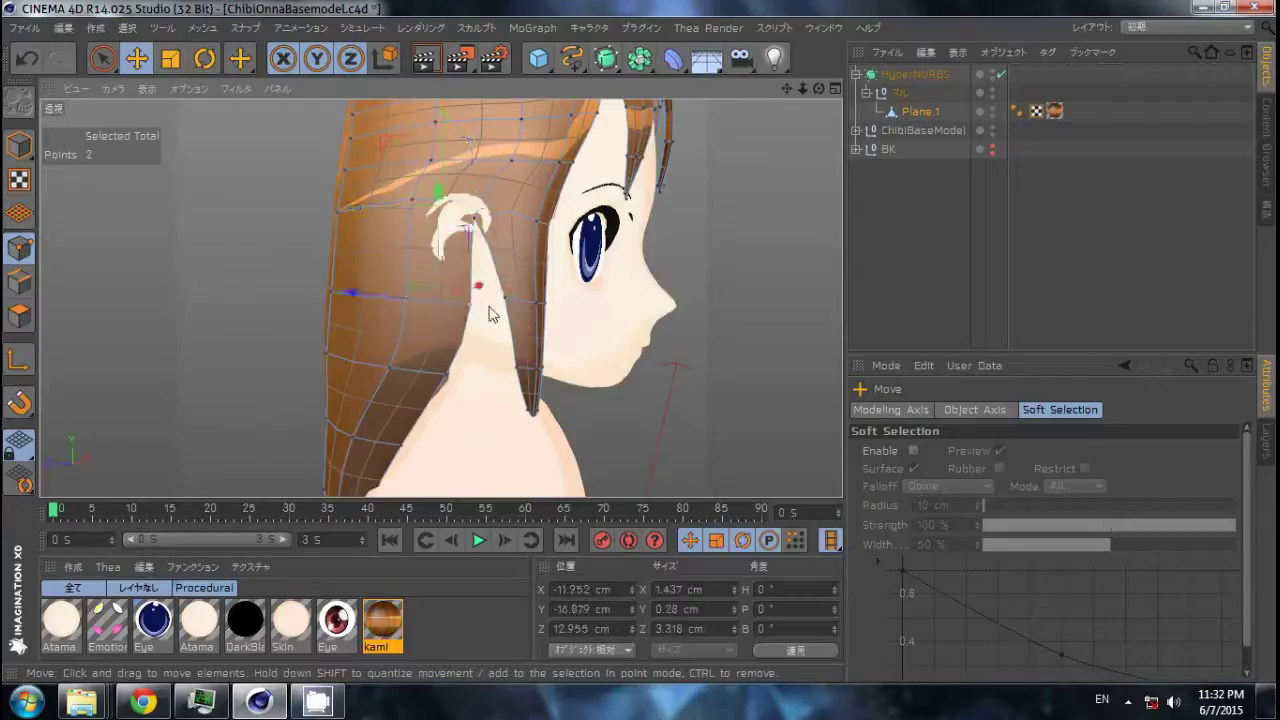
click(359, 276)
alt+drag(359, 276, 342, 268)
alt+drag(513, 262, 455, 311)
mouse_move(357, 205)
mouse_down()
mouse_move(356, 170)
mouse_move(515, 226)
mouse_up()
Select points behind the ear and near the eye, then pull a bang point into place.
mouse_move(389, 224)
alt+mouse_down()
mouse_move(455, 312)
mouse_move(570, 268)
mouse_move(399, 354)
mouse_move(656, 313)
mouse_move(610, 330)
mouse_move(629, 423)
mouse_move(609, 371)
mouse_move(623, 337)
mouse_move(571, 286)
mouse_move(553, 215)
alt+mouse_up()
key(space)
key(space)
key(space)
key(space)
mouse_move(546, 139)
alt+mouse_down()
mouse_move(514, 251)
mouse_move(700, 320)
alt+mouse_up()
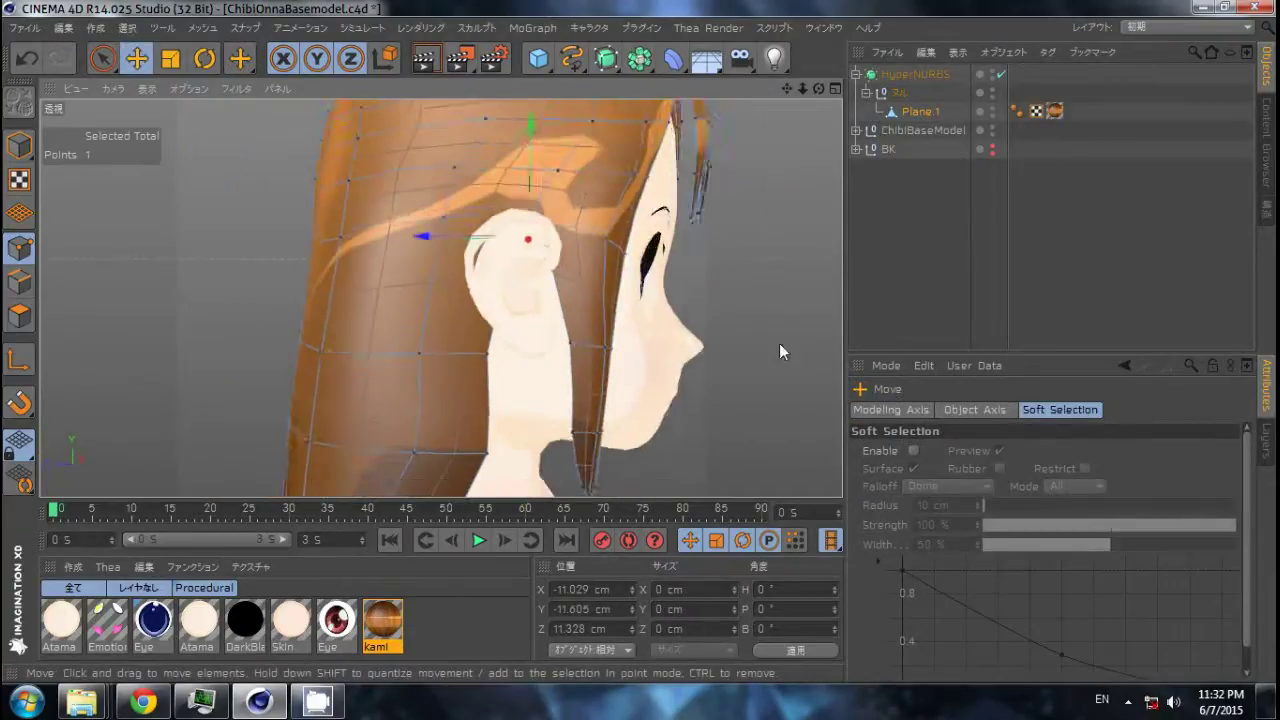
right_click(779, 343)
click(830, 420)
key(space)
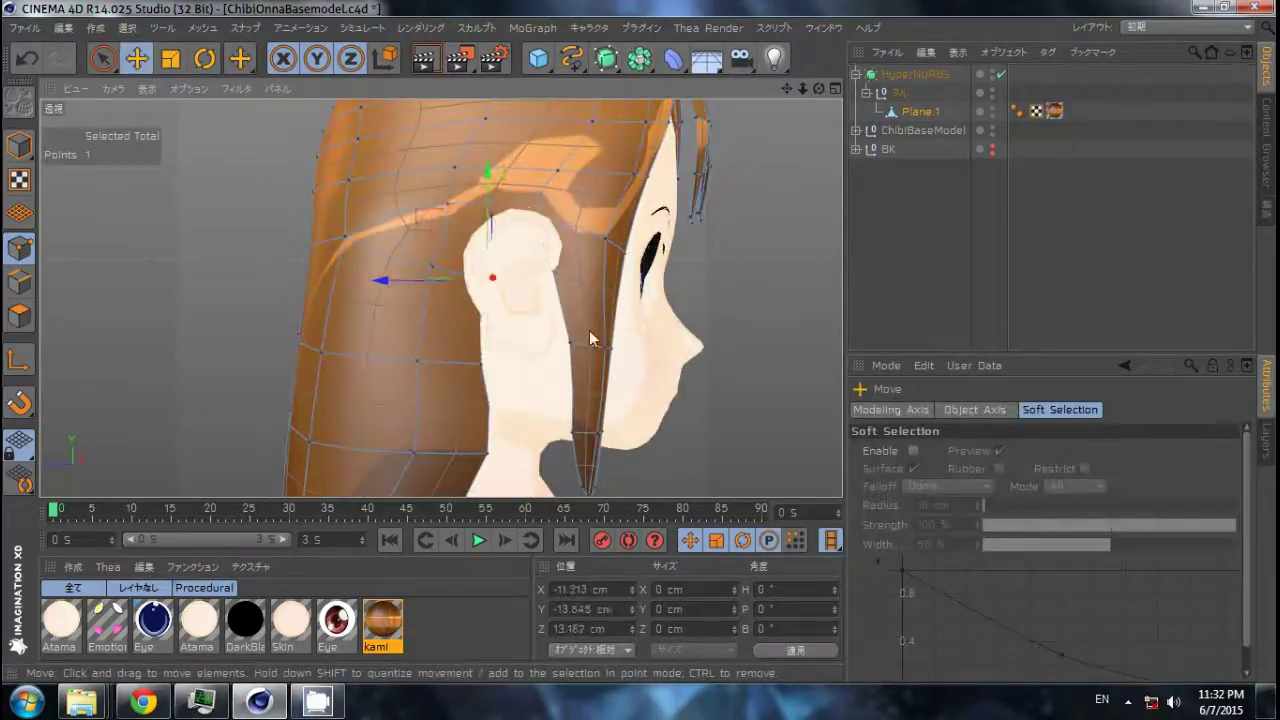
alt+drag(703, 297, 640, 280)
shift+click(628, 278)
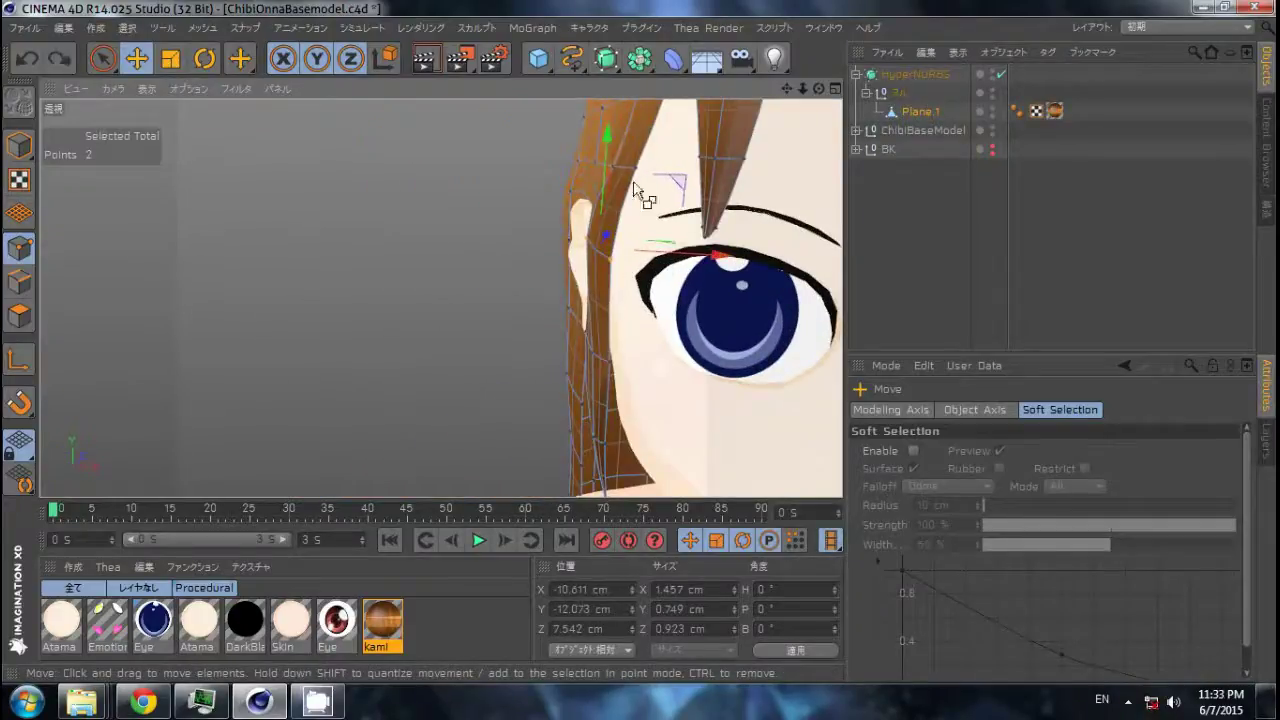
mouse_move(656, 177)
mouse_down()
mouse_move(675, 163)
mouse_move(415, 299)
mouse_up()
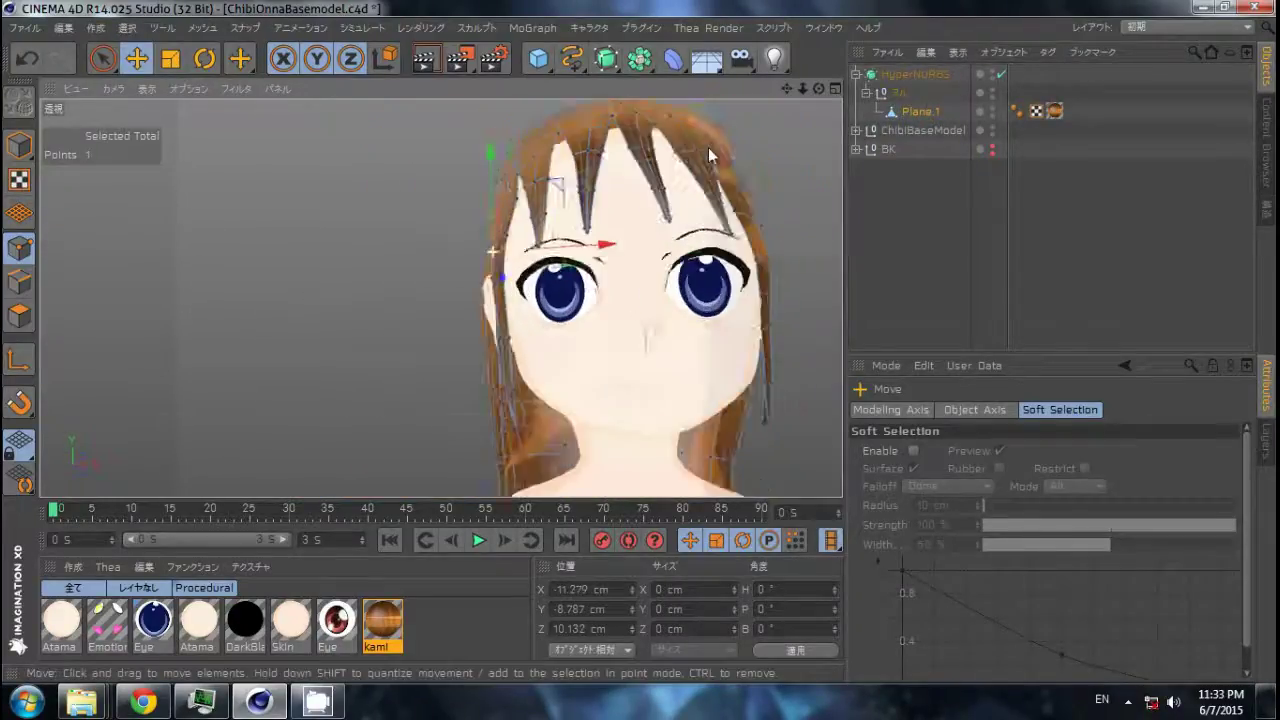
Pick a single bang point in the front view and check the bangs from around the head.
key(m)
key(c)
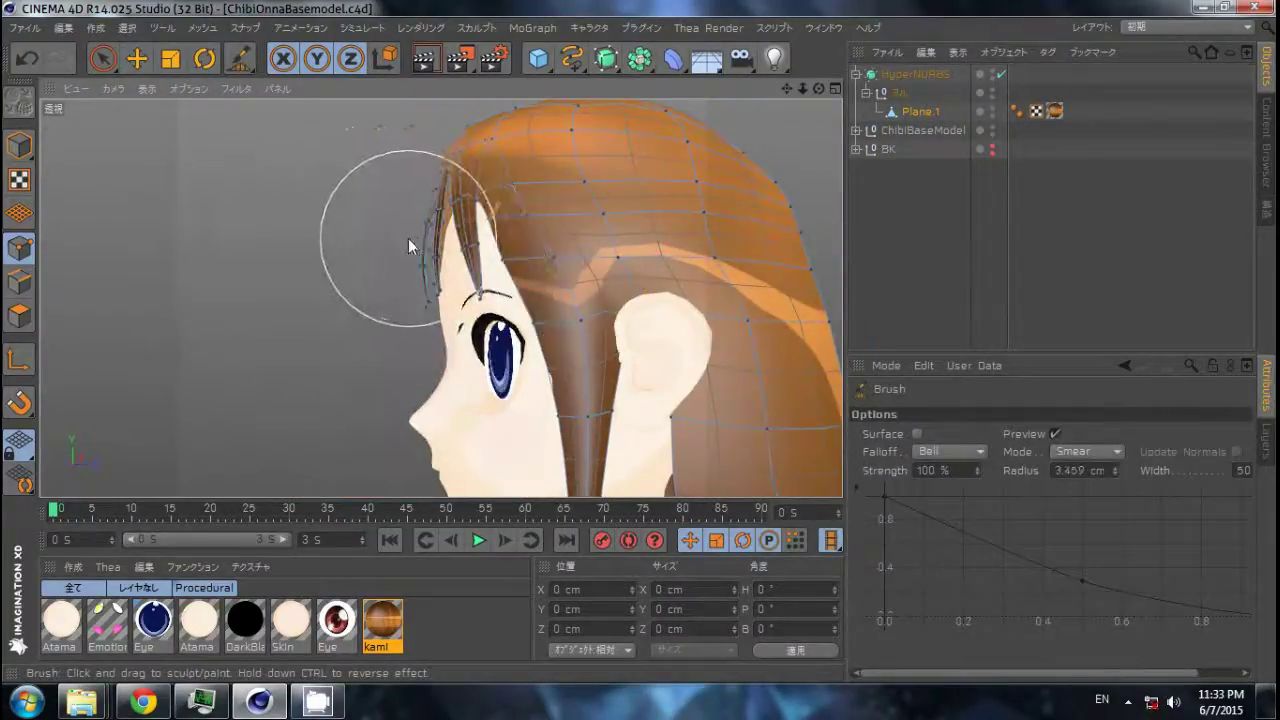
alt+drag(408, 246, 307, 180)
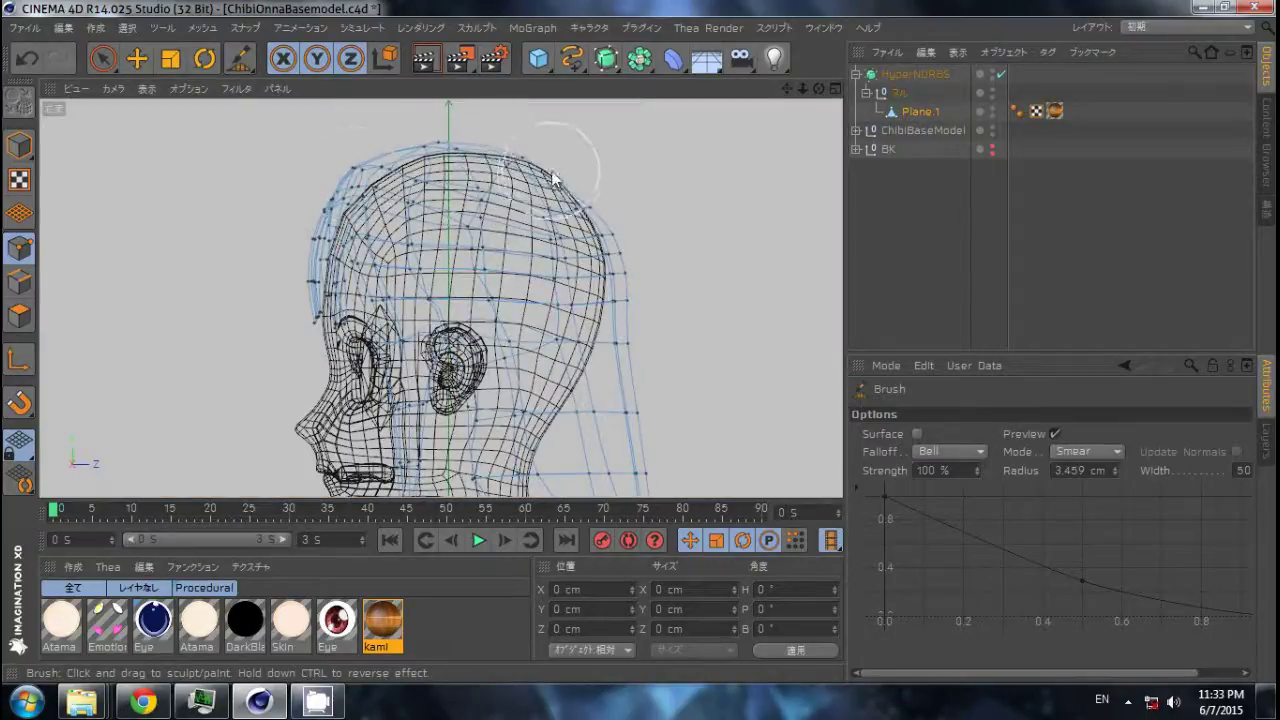
middle_click(305, 321)
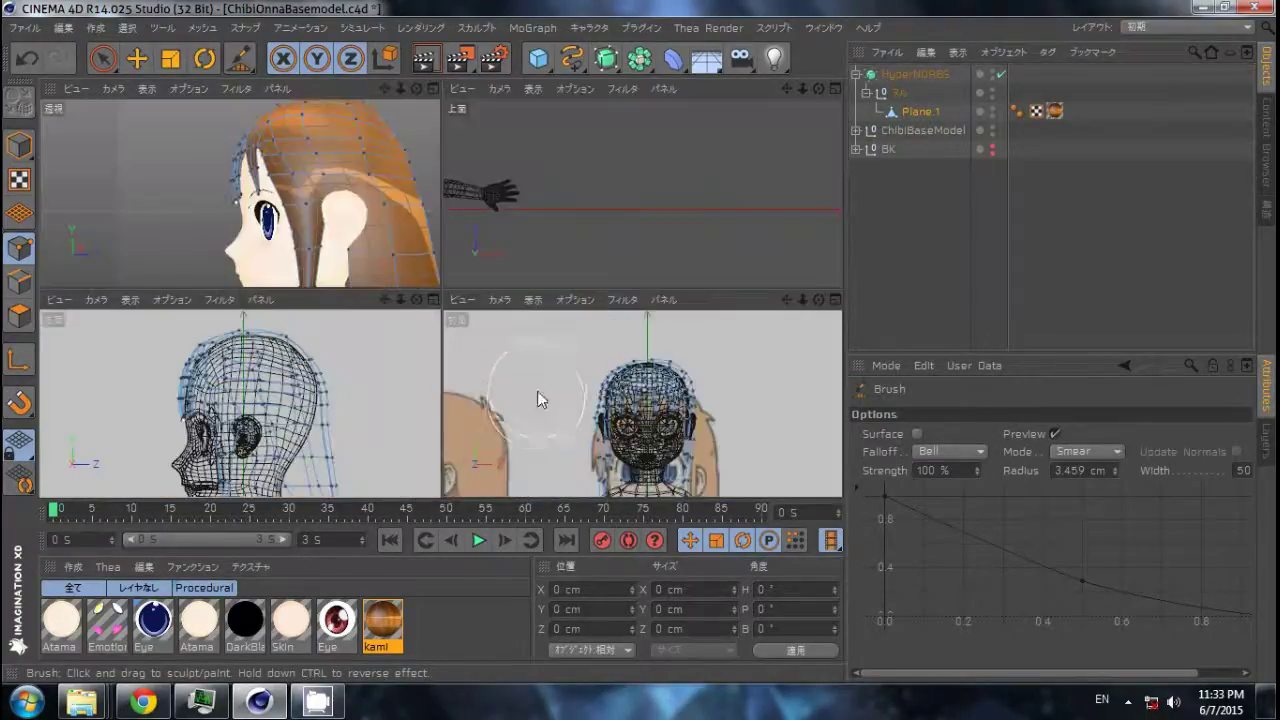
key(e)
middle_click(640, 400)
click(418, 216)
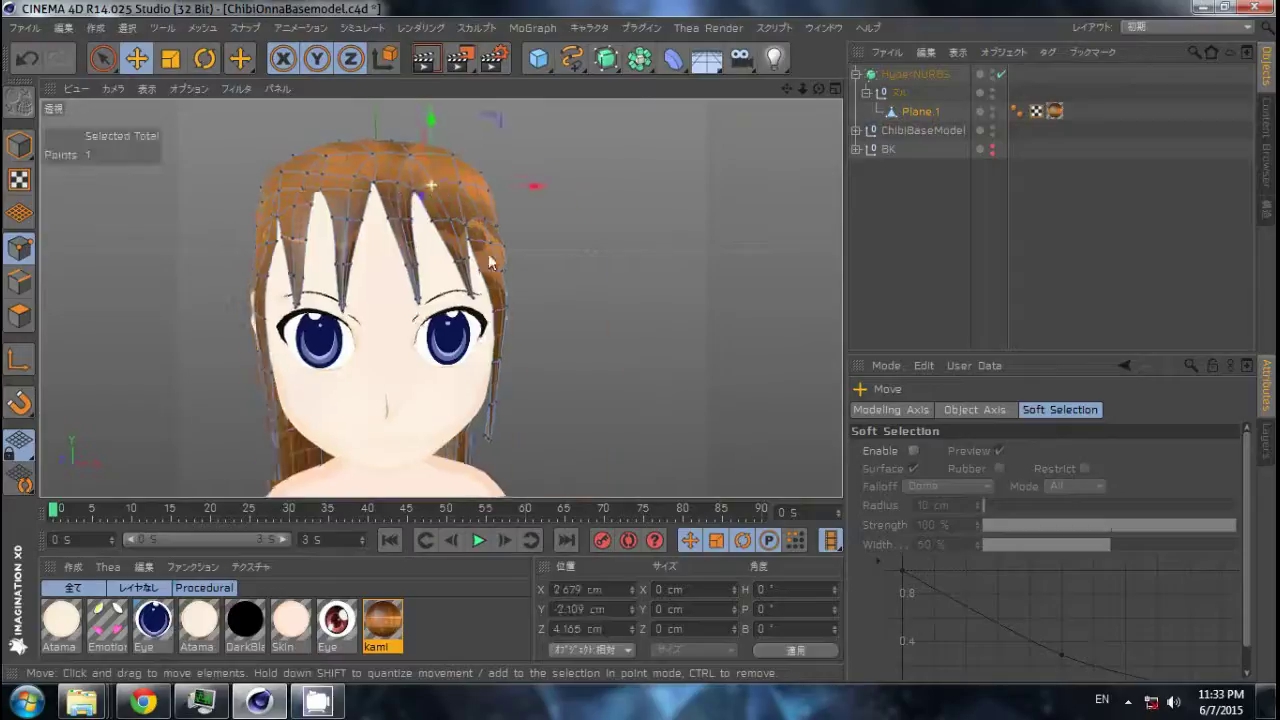
mouse_move(428, 186)
alt+mouse_down()
mouse_move(634, 246)
mouse_move(333, 222)
alt+mouse_up()
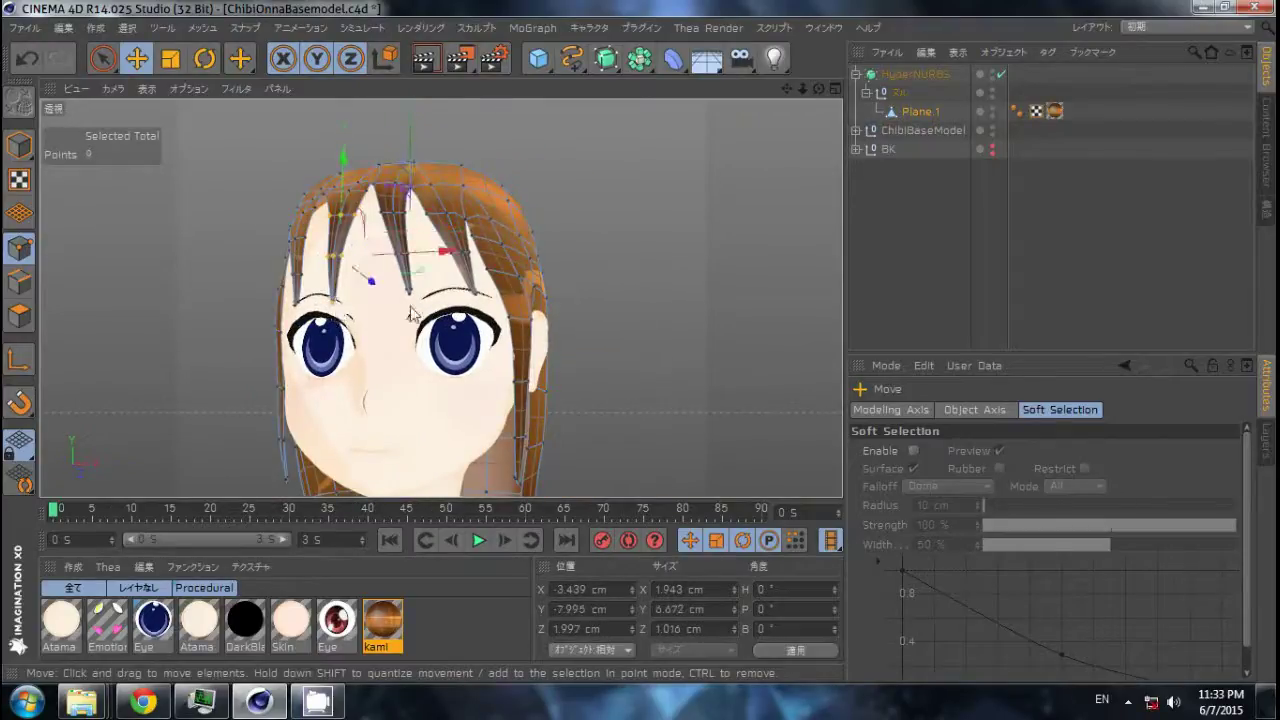
mouse_move(410, 314)
alt+mouse_down()
mouse_move(334, 277)
mouse_move(400, 350)
mouse_move(390, 303)
mouse_move(455, 303)
alt+mouse_up()
Select two hair points at the temple and move them slightly inward.
click(400, 360)
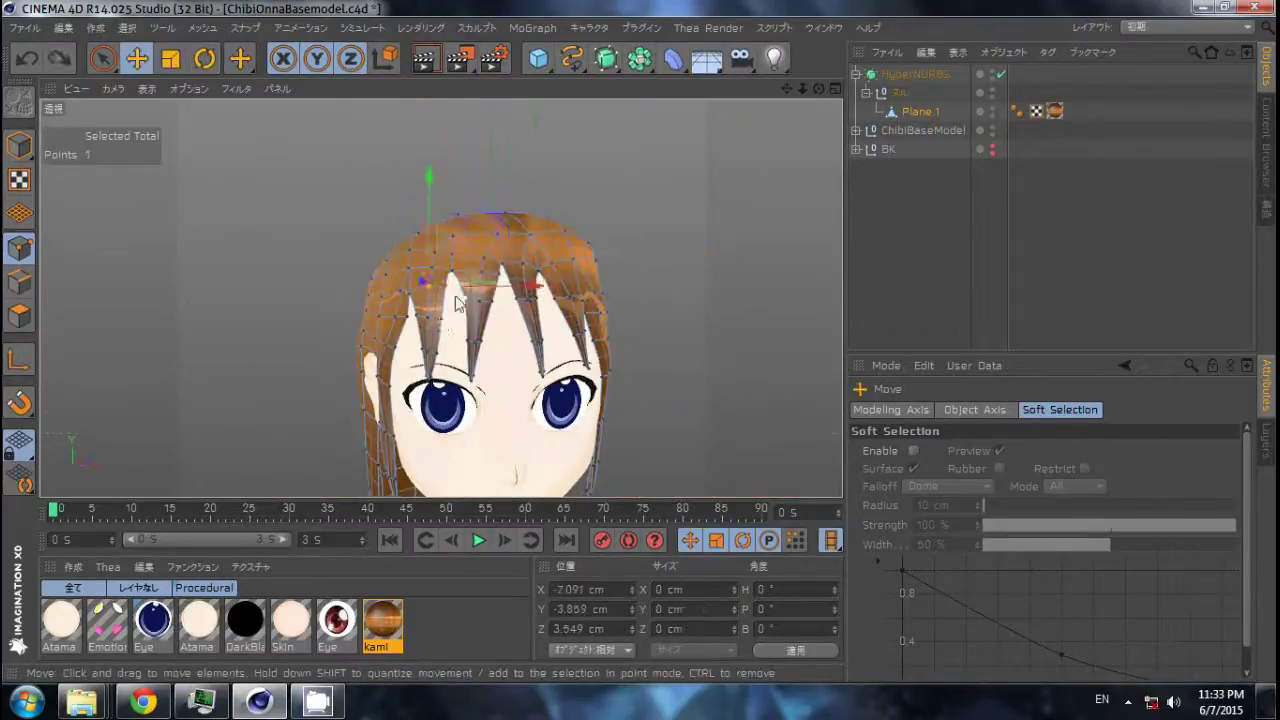
shift+click(424, 378)
mouse_move(424, 378)
alt+mouse_down()
mouse_move(423, 351)
mouse_move(820, 283)
mouse_move(485, 220)
mouse_move(474, 255)
alt+mouse_up()
scroll(416, 288, up, 3)
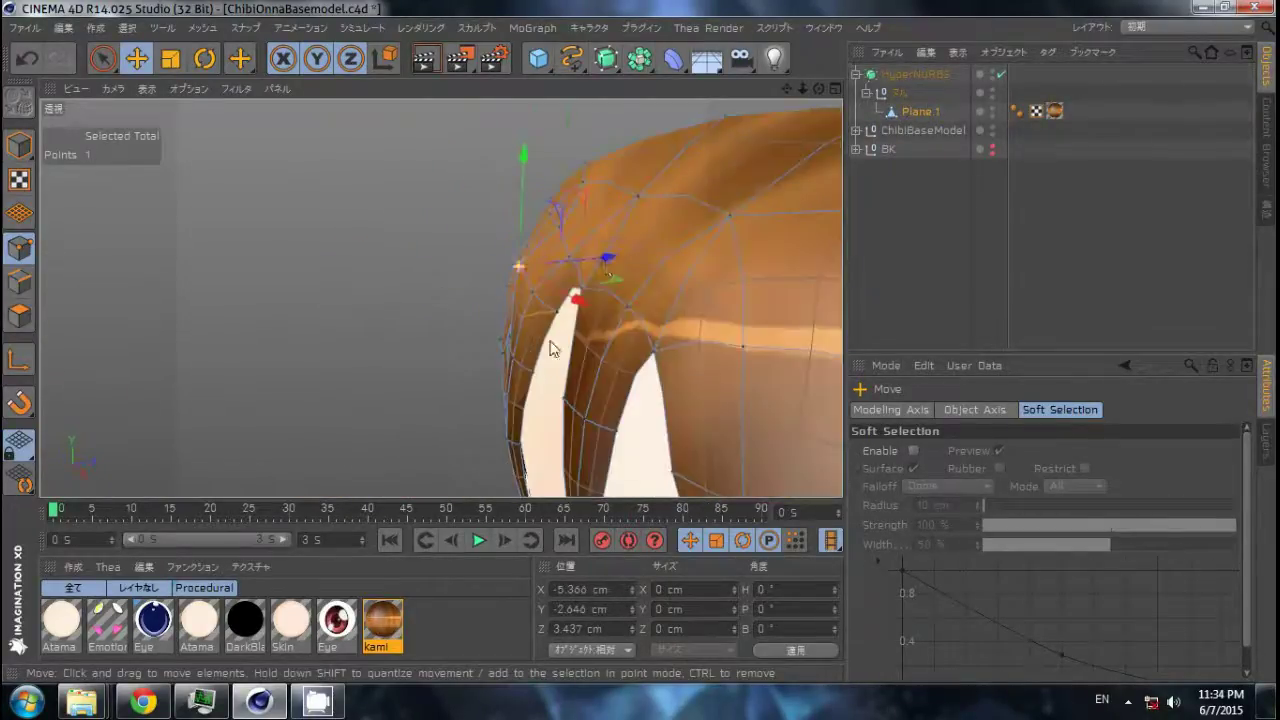
scroll(416, 288, up, 2)
scroll(416, 288, down, 2)
mouse_move(416, 288)
alt+mouse_down()
mouse_move(584, 307)
mouse_move(786, 266)
mouse_move(512, 308)
alt+mouse_up()
Select points under the front bangs up close.
mouse_move(403, 324)
alt+mouse_down()
mouse_move(461, 284)
mouse_move(400, 290)
mouse_move(486, 323)
alt+mouse_up()
scroll(486, 323, up, 2)
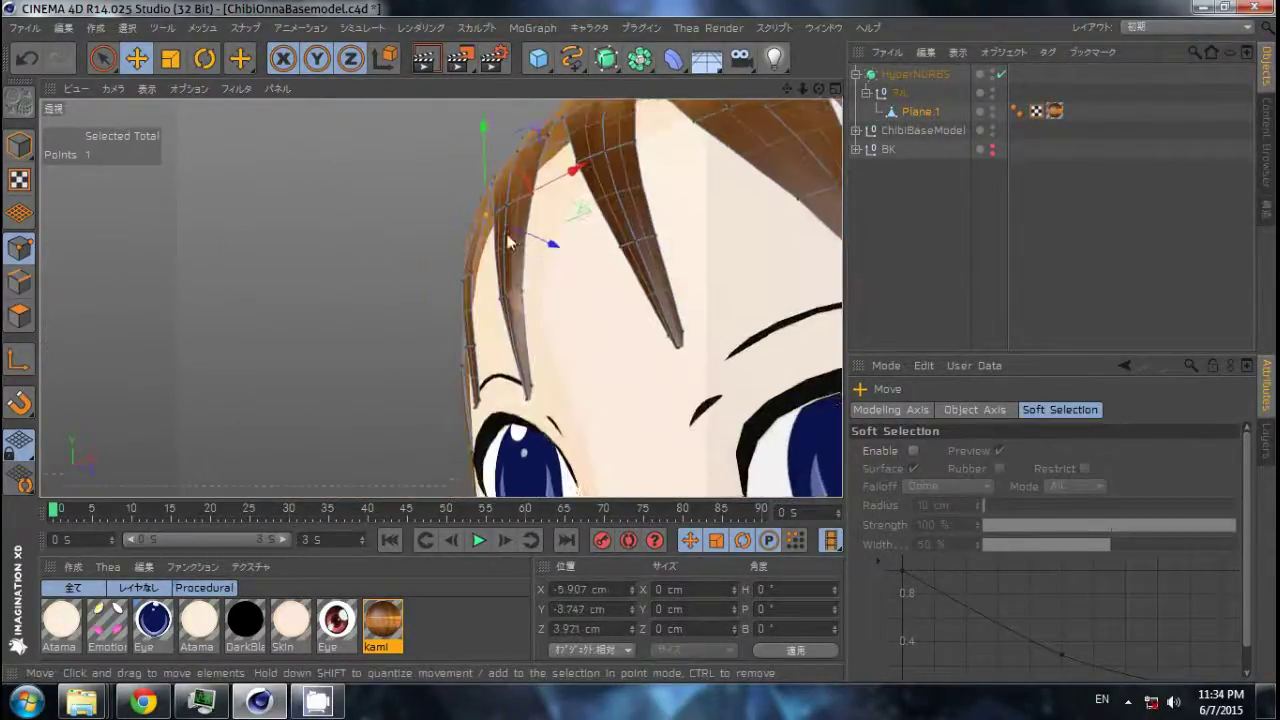
mouse_move(514, 243)
alt+mouse_down()
mouse_move(502, 270)
mouse_move(474, 243)
mouse_move(555, 302)
mouse_move(507, 257)
mouse_move(610, 265)
mouse_move(546, 228)
mouse_move(498, 403)
mouse_move(666, 334)
mouse_move(465, 455)
alt+mouse_up()
click(464, 276)
shift+click(575, 283)
click(506, 260)
Switch to Rotate and select a single bang tip to rotate.
key(9)
key(r)
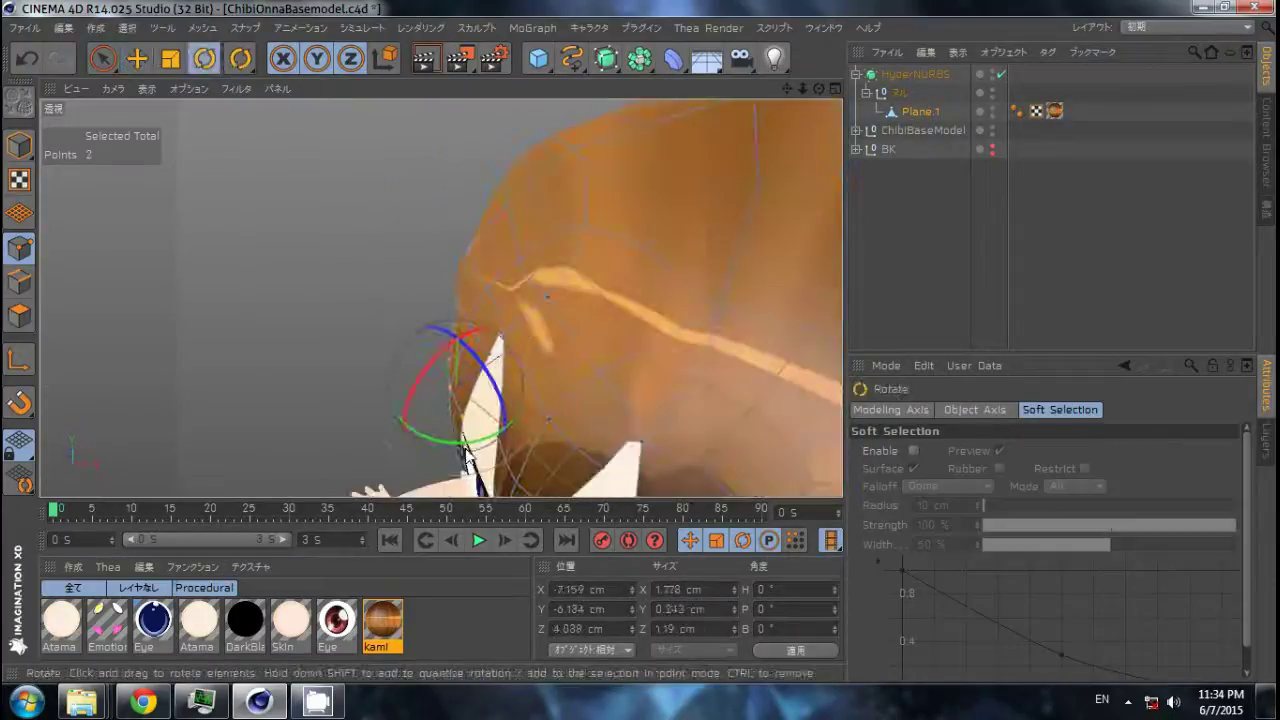
mouse_move(592, 405)
alt+mouse_down()
mouse_move(368, 318)
mouse_move(457, 277)
mouse_move(573, 254)
mouse_move(371, 293)
mouse_move(412, 379)
alt+mouse_up()
click(456, 272)
Select a run of points along the hair's side and check the BK group's planes.
key(9)
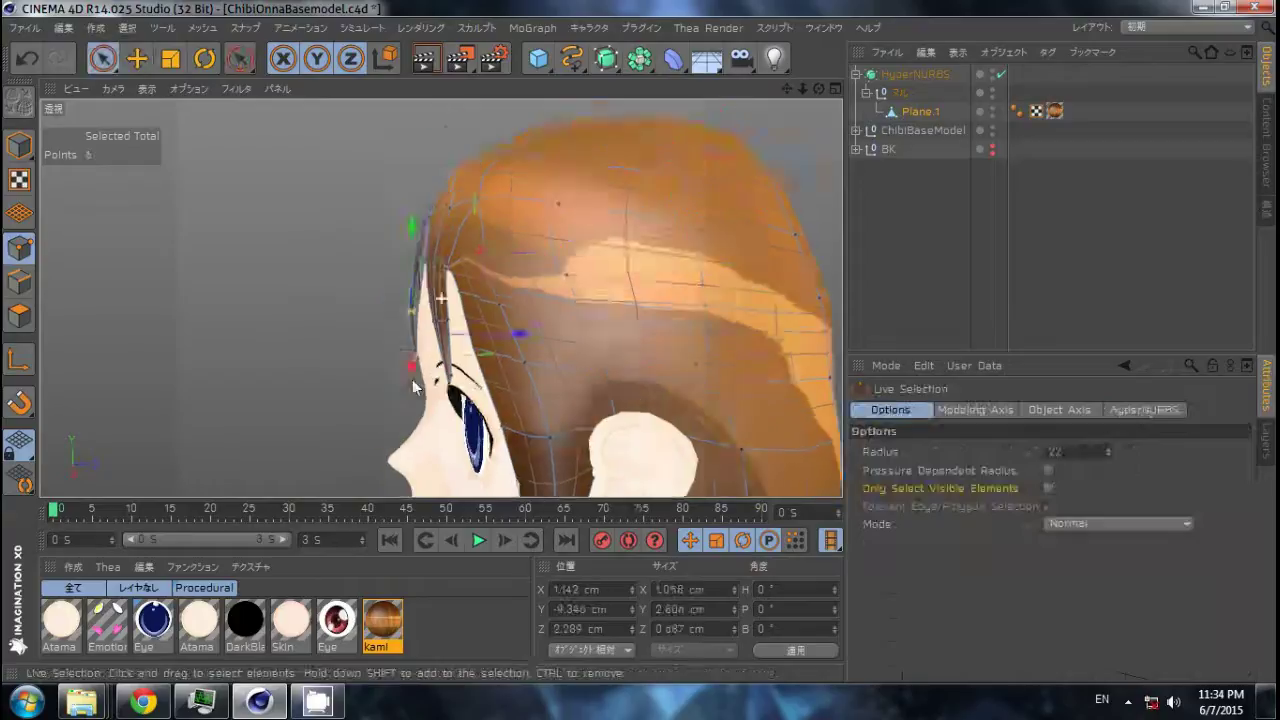
mouse_move(405, 215)
mouse_down()
mouse_move(395, 390)
mouse_move(388, 263)
mouse_up()
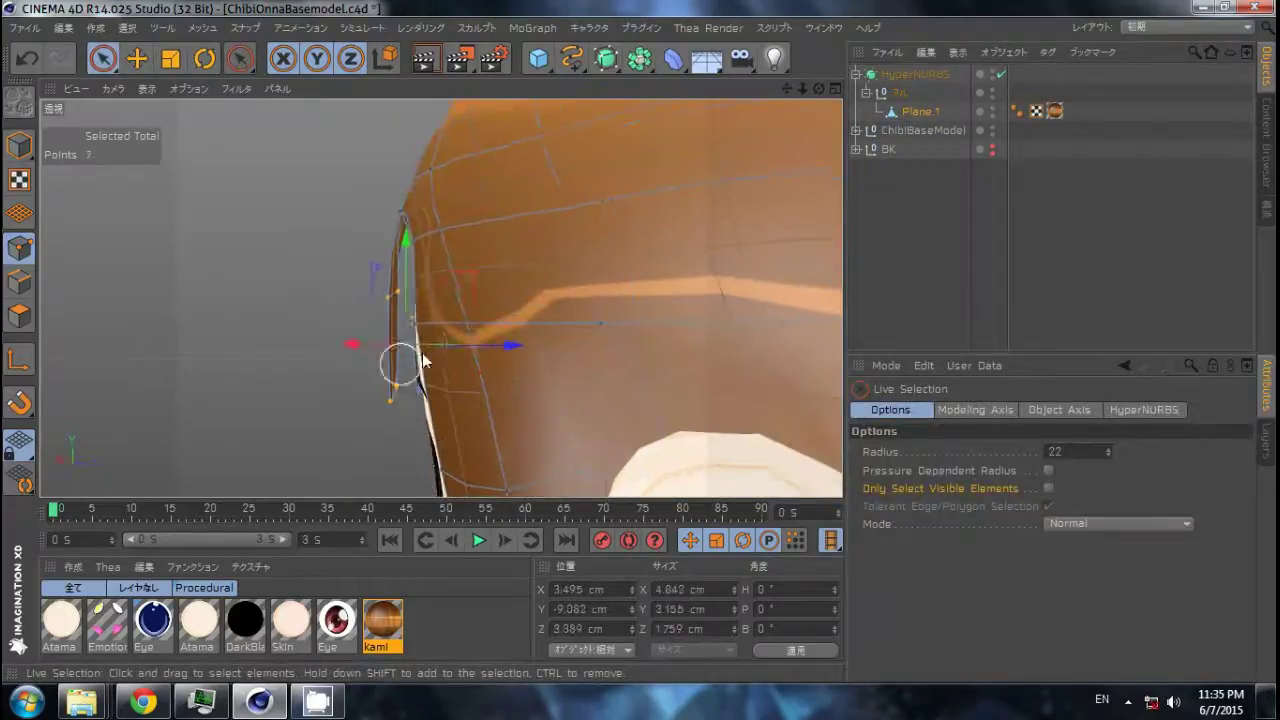
key(e)
mouse_move(491, 346)
alt+mouse_down()
mouse_move(460, 205)
mouse_move(403, 337)
mouse_move(356, 344)
mouse_move(469, 367)
mouse_move(523, 357)
mouse_move(466, 380)
mouse_move(509, 389)
mouse_move(559, 466)
alt+mouse_up()
click(855, 149)
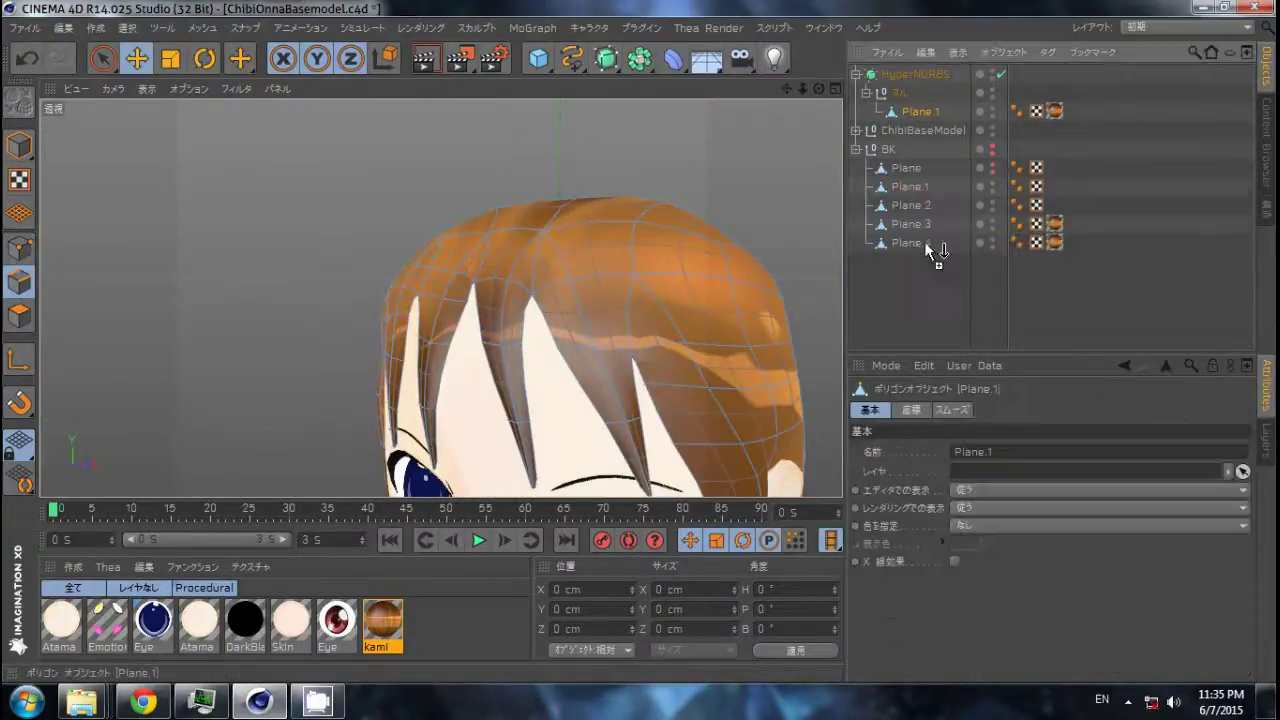
click(855, 149)
Path-select a run of edges along the hairline by the ear.
key(u~m)
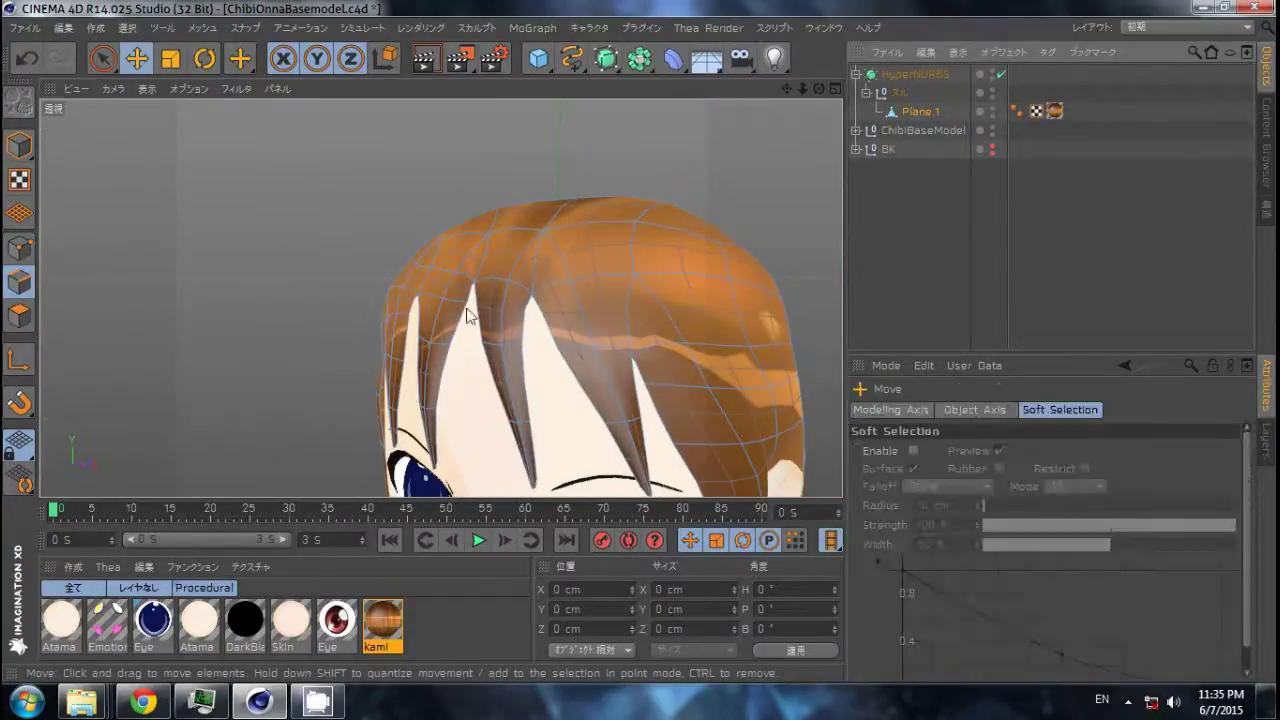
alt+drag(276, 222, 410, 317)
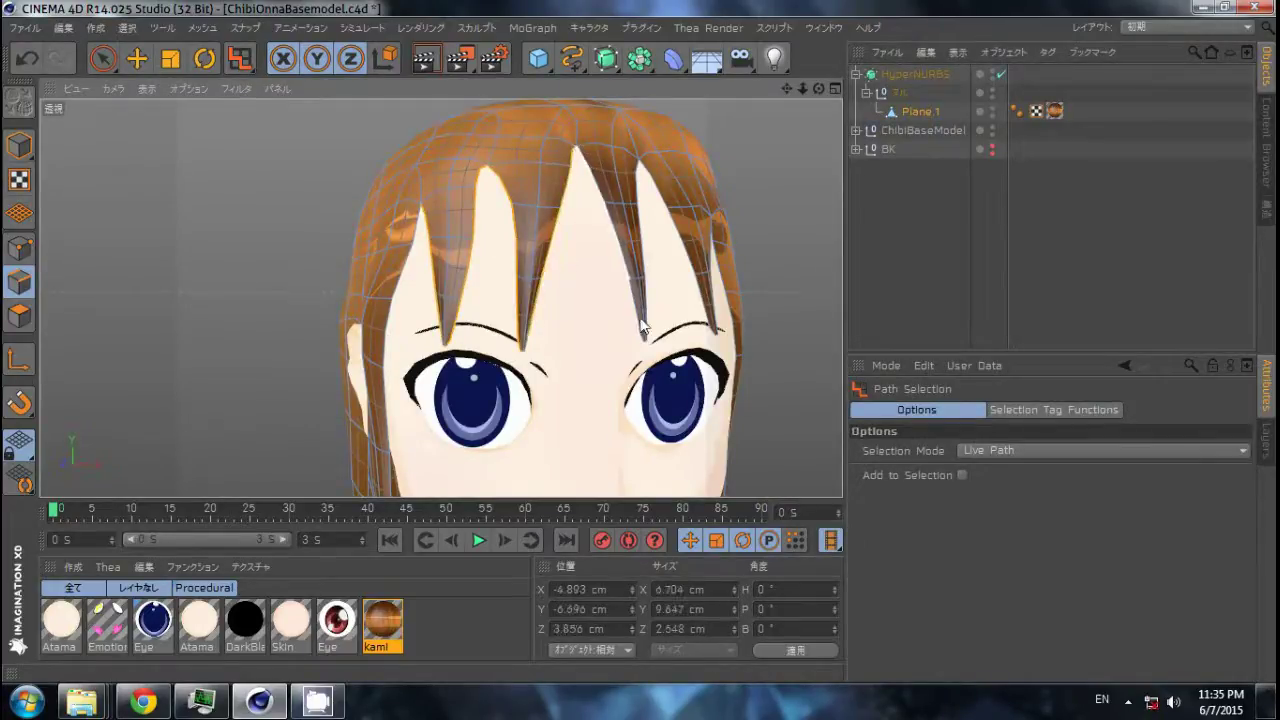
alt+drag(641, 327, 468, 340)
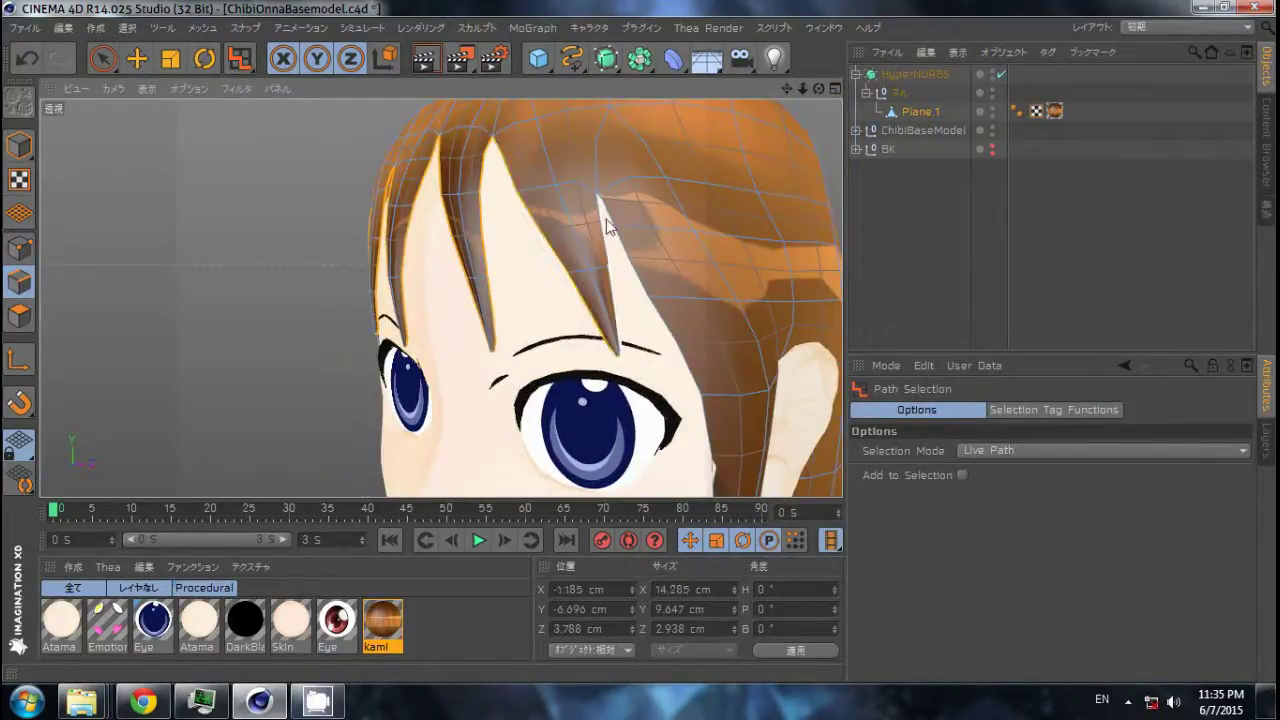
alt+drag(606, 226, 310, 368)
Extrude the selected hairline edges by 0.03 cm and return to Move.
key(d)
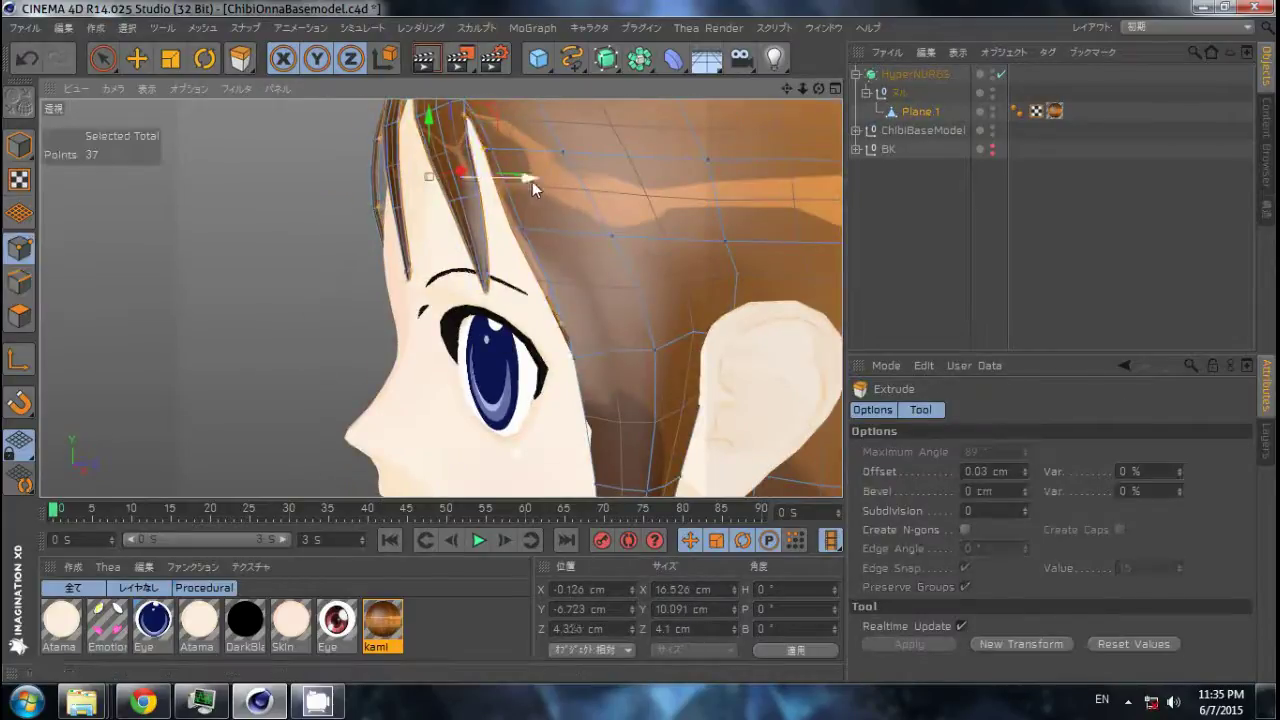
alt+drag(532, 181, 199, 244)
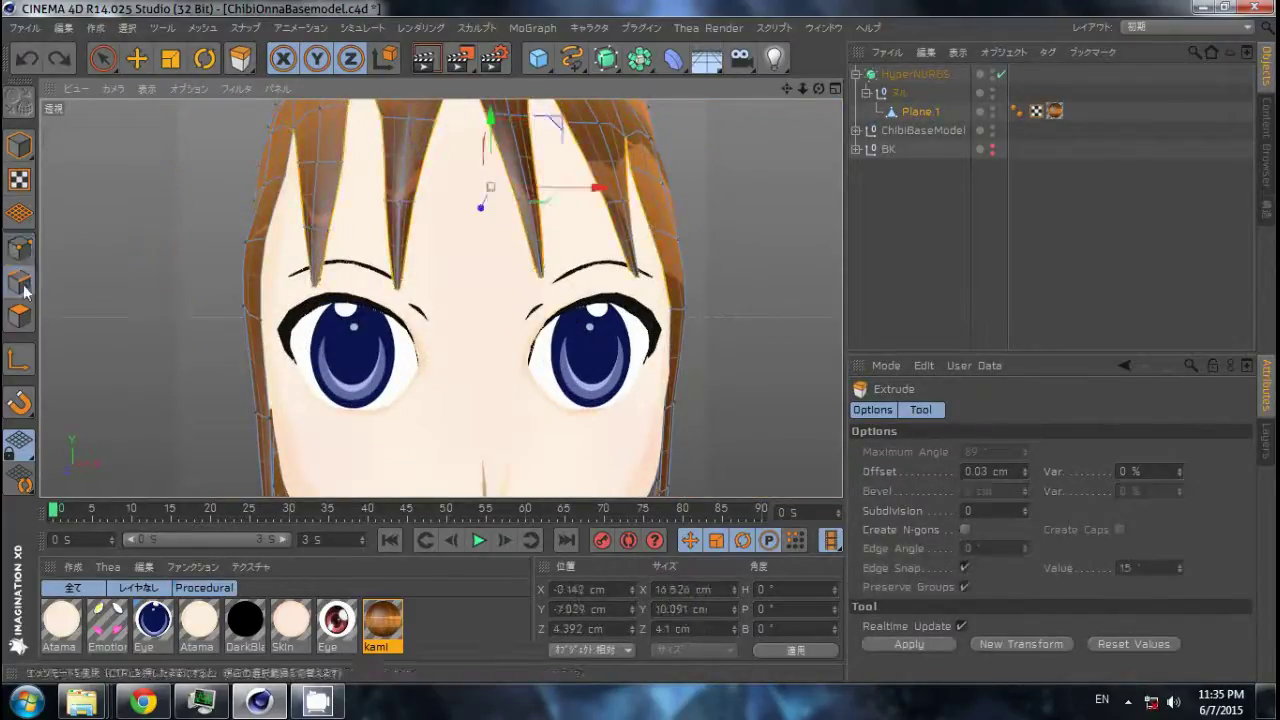
click(20, 283)
key(u)
key(m)
key(d)
mouse_move(260, 303)
alt+mouse_down()
mouse_move(414, 234)
mouse_move(394, 194)
mouse_move(449, 247)
mouse_move(650, 240)
mouse_move(695, 216)
mouse_move(740, 215)
alt+mouse_up()
key(e)
scroll(827, 291, down, 3)
Pull the lower-end points of the back hair inward so the tip tapers toward her back.
scroll(460, 296, down, 3)
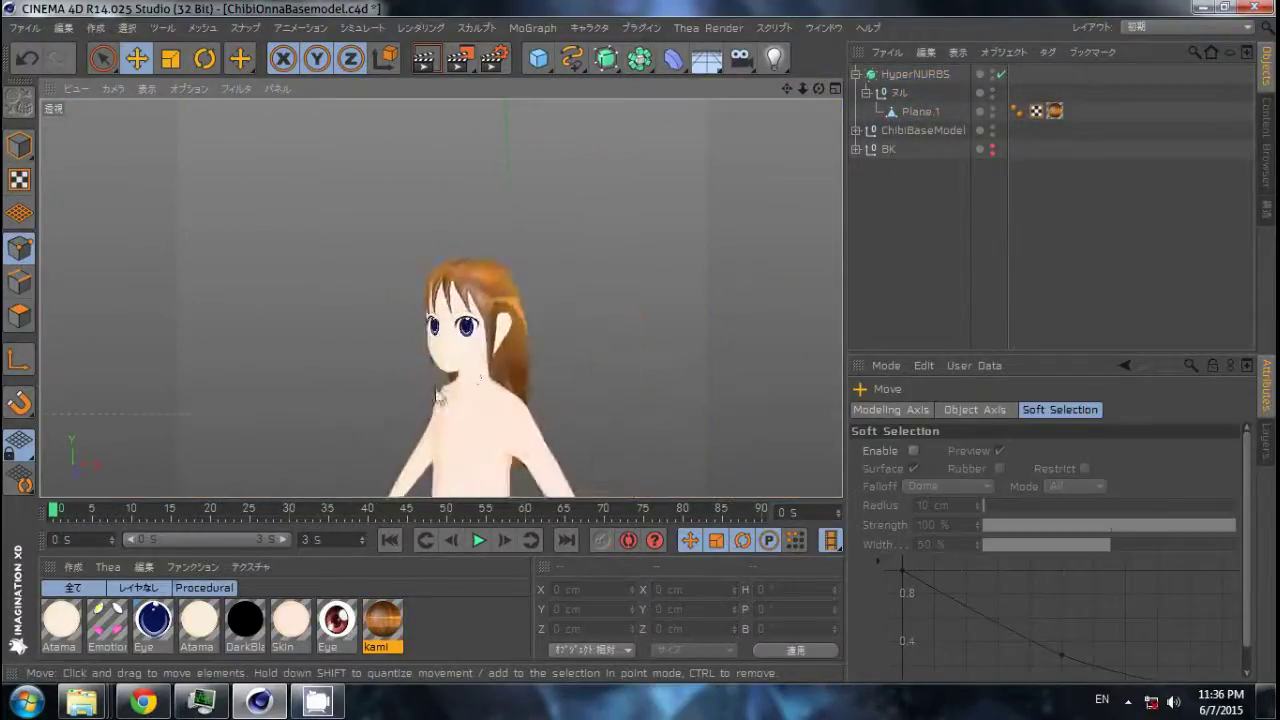
mouse_move(460, 296)
alt+mouse_down()
mouse_move(93, 301)
mouse_move(500, 365)
alt+mouse_up()
scroll(500, 365, up, 3)
shift+click(467, 396)
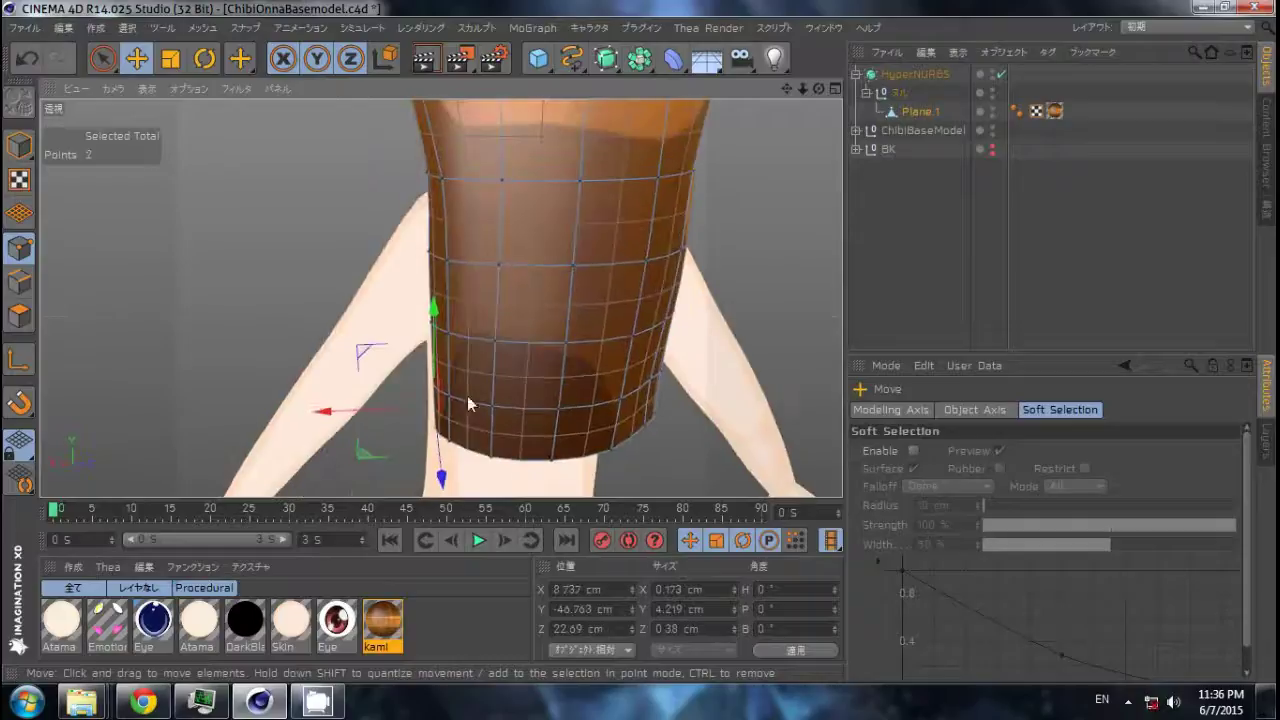
mouse_move(365, 465)
alt+mouse_down()
mouse_move(490, 363)
mouse_move(430, 320)
mouse_move(417, 375)
alt+mouse_up()
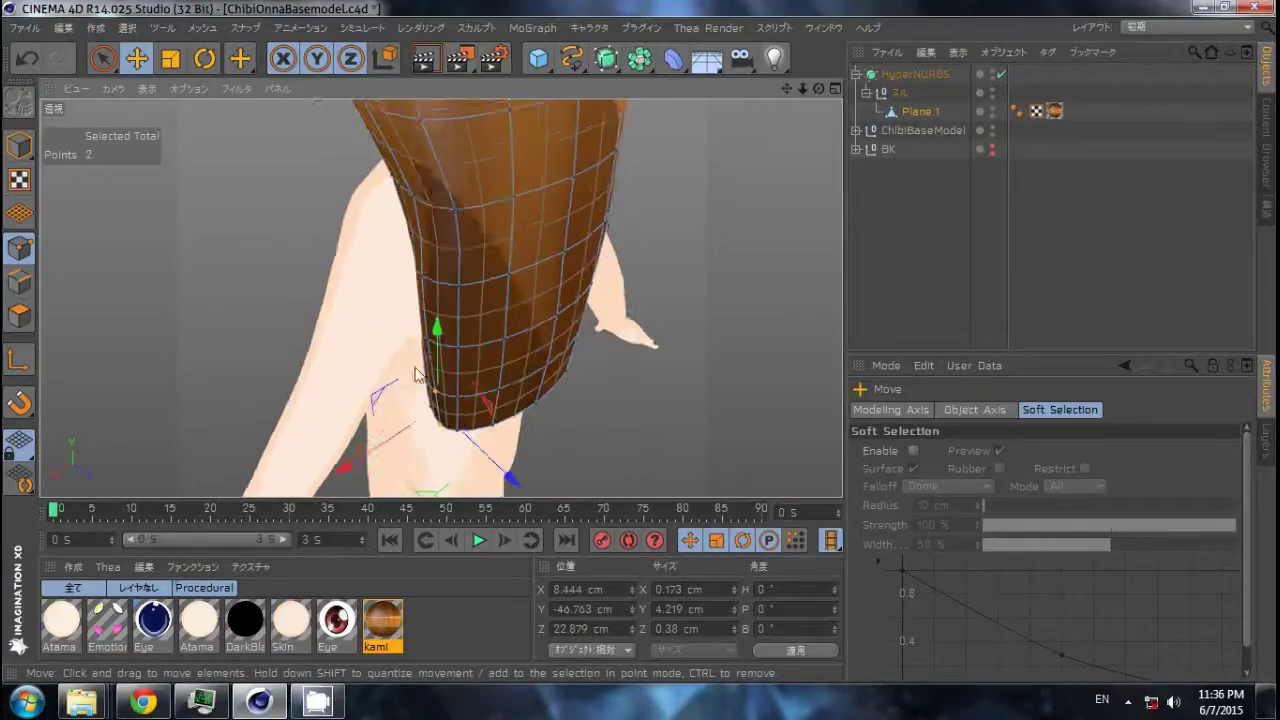
mouse_move(407, 422)
alt+mouse_down()
mouse_move(337, 357)
mouse_move(694, 420)
alt+mouse_up()
shift+click(594, 449)
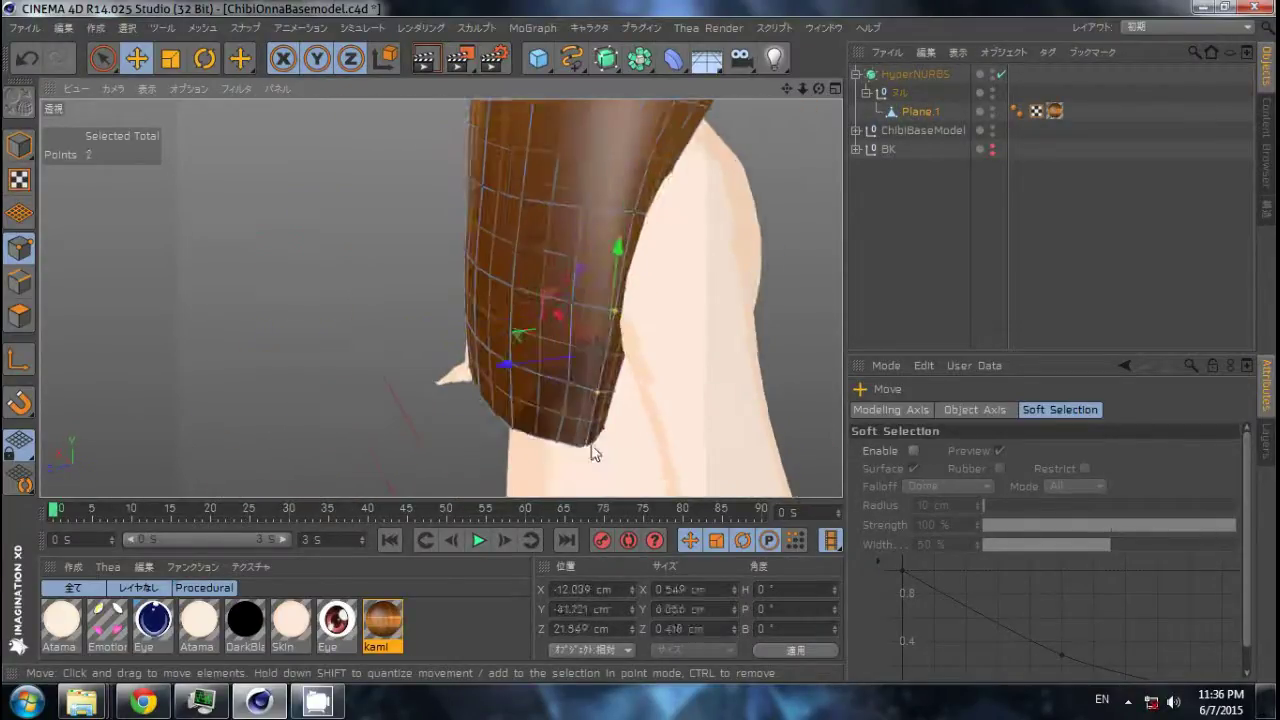
mouse_move(594, 449)
alt+mouse_down()
mouse_move(600, 383)
mouse_move(448, 357)
mouse_move(705, 236)
alt+mouse_up()
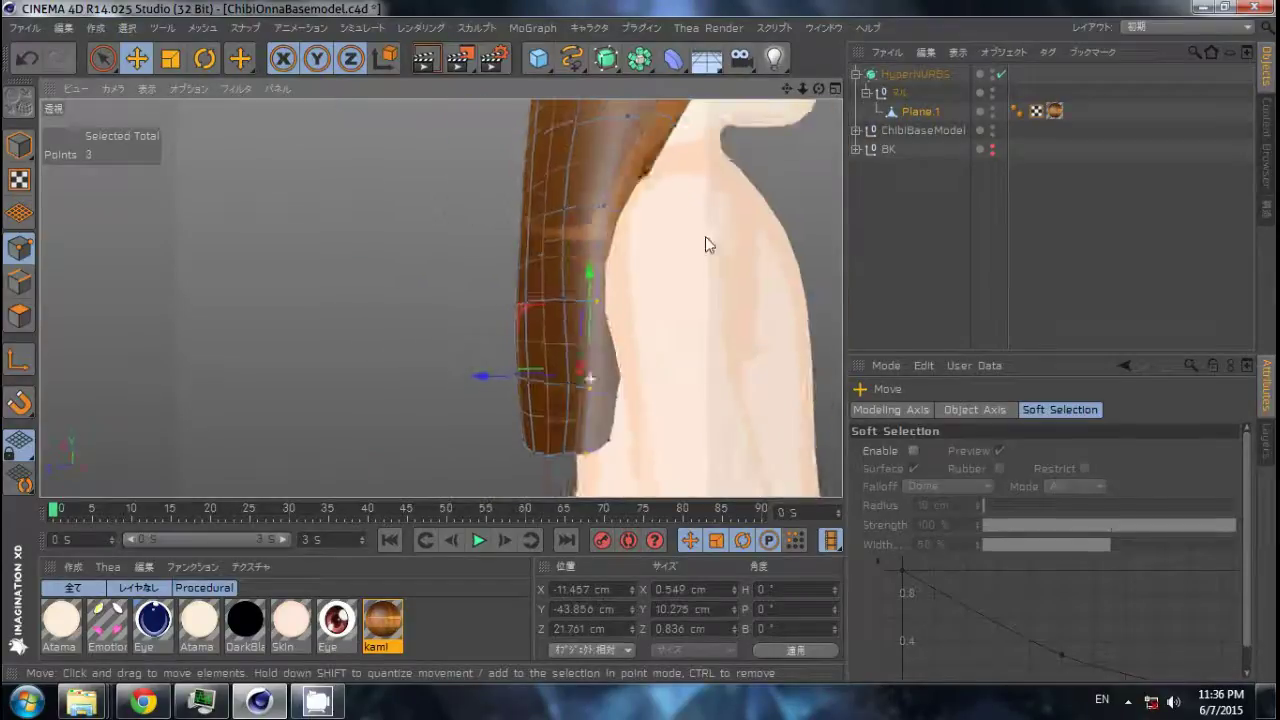
Switch the Brush tool to Smooth mode to even out the hair's lower points.
middle_click(538, 371)
middle_click(538, 371)
key(space)
key(space)
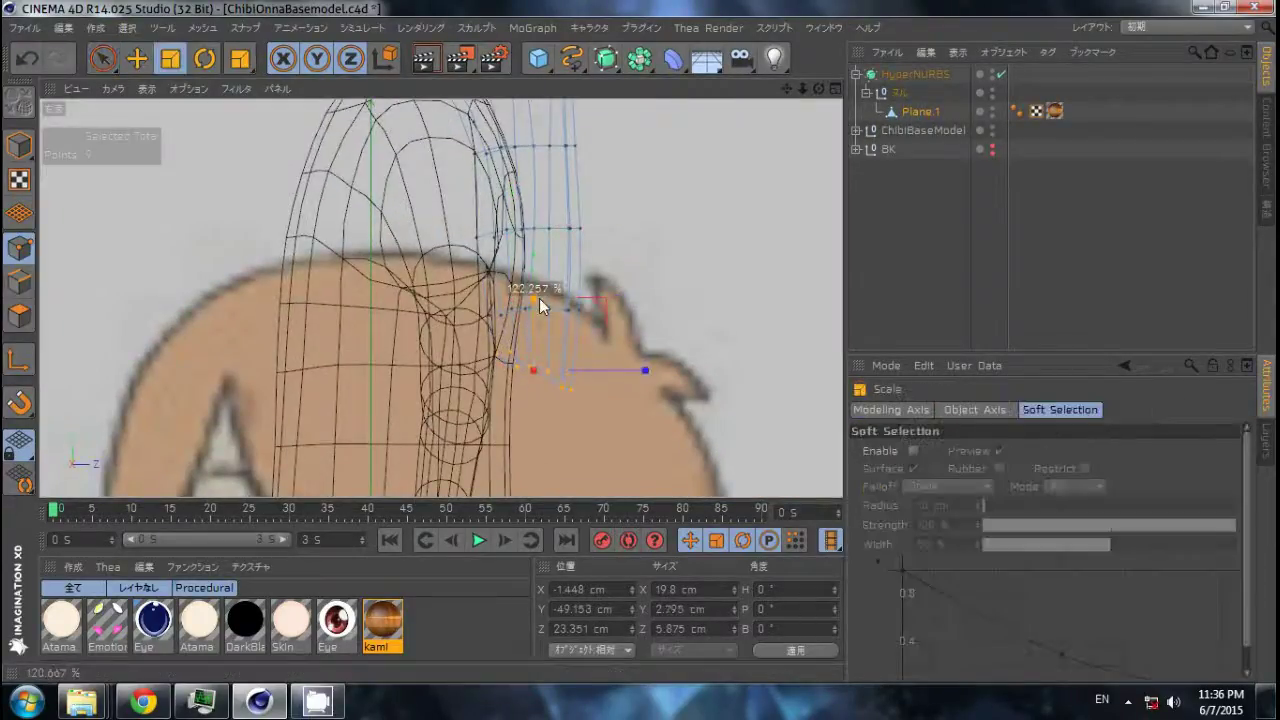
key(space)
click(1080, 449)
click(1006, 369)
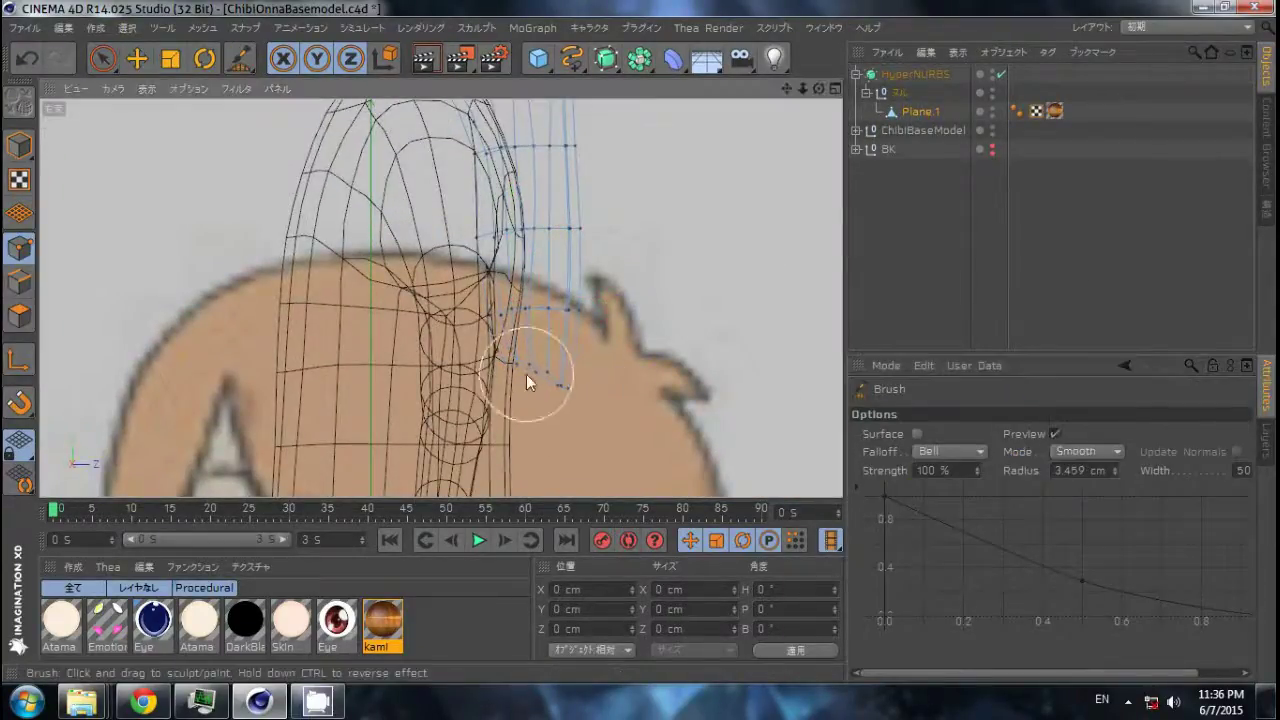
key(space)
In the perspective view, enable Soft Selection with a 15 cm radius for the Move tool.
middle_click(506, 366)
middle_click(505, 323)
key(space)
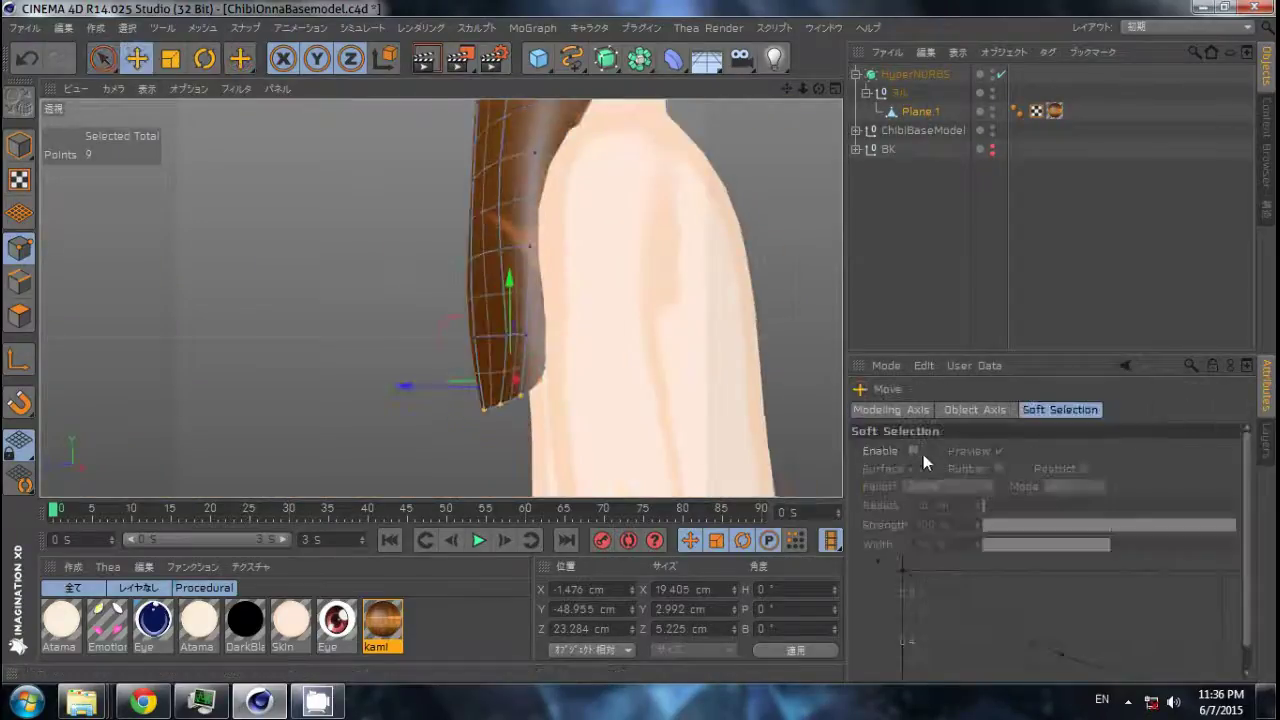
click(914, 451)
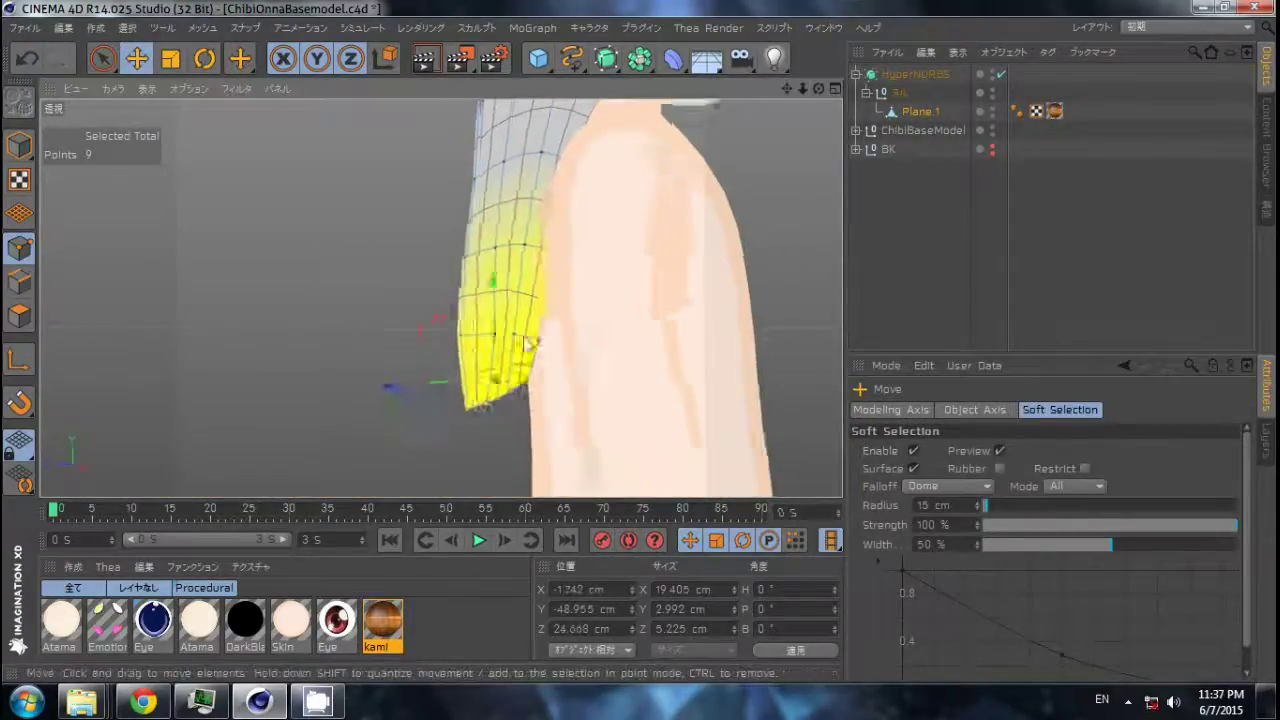